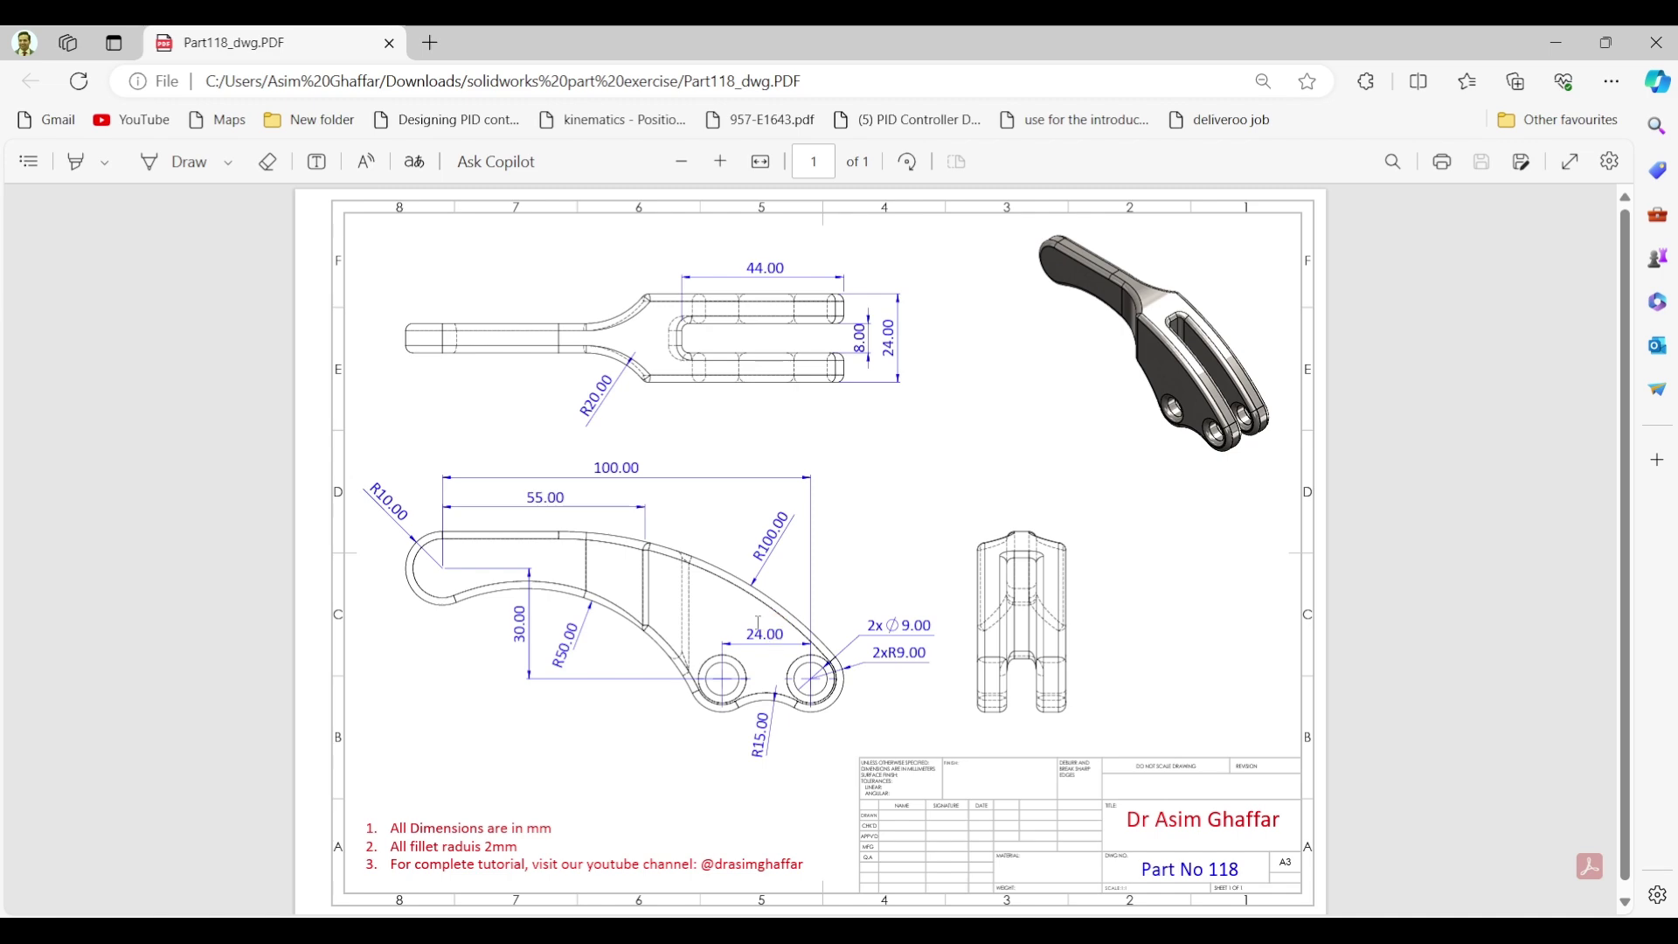
Switch from the PDF drawing to SOLIDWORKS and create a new part document
click(1556, 42)
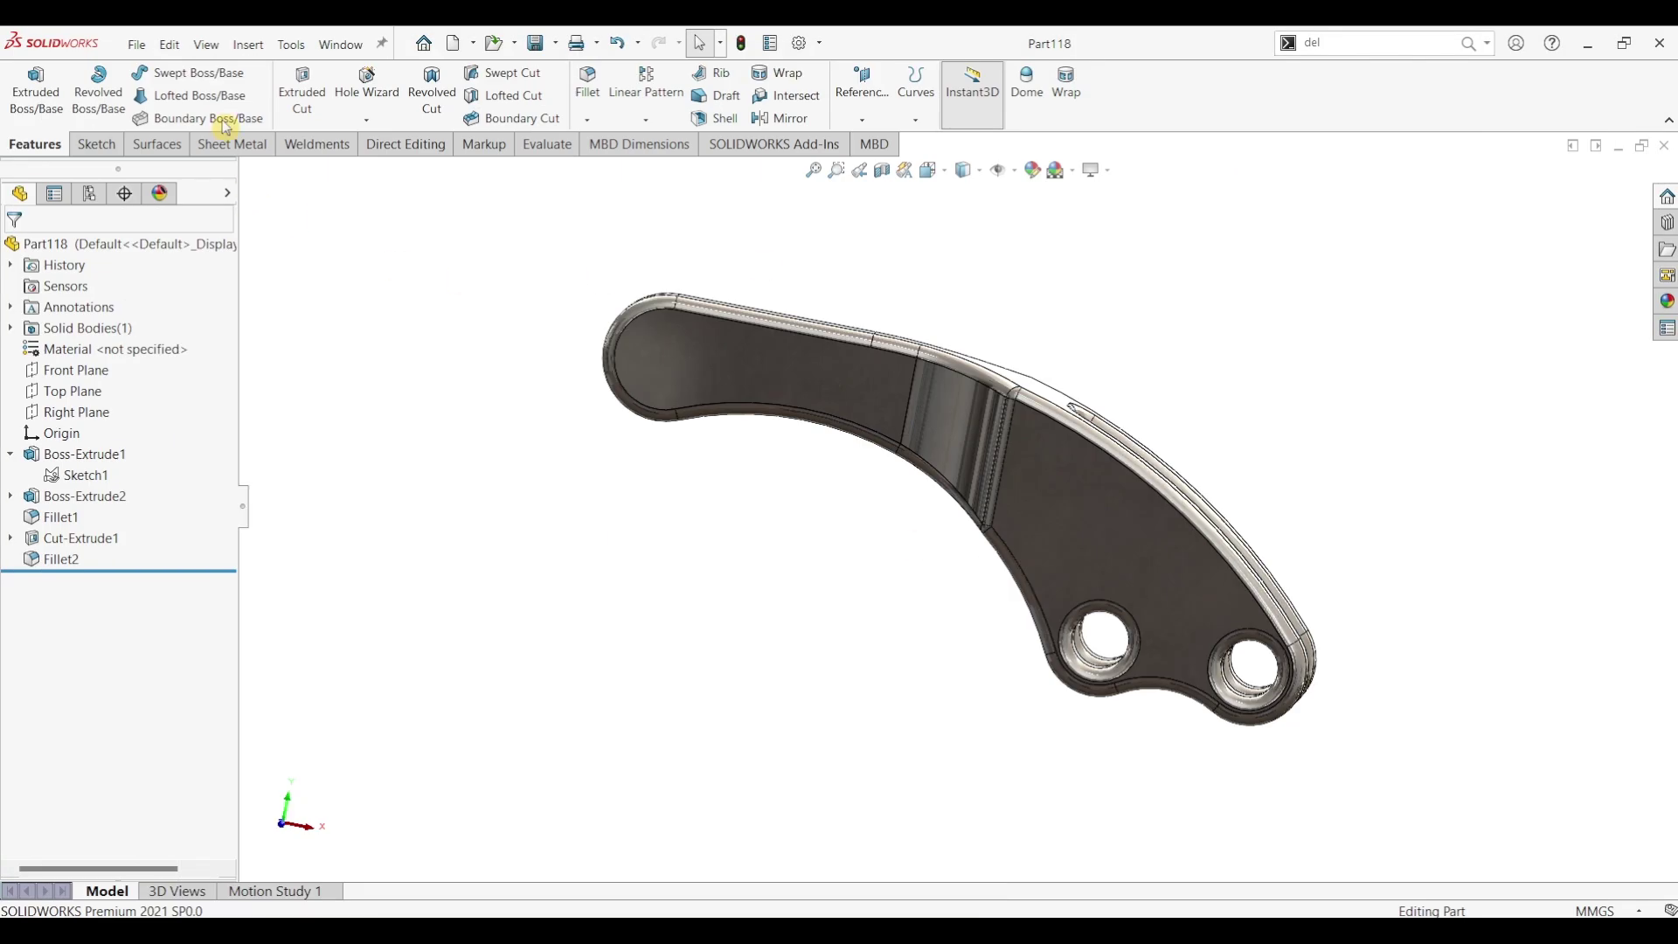
click(154, 50)
click(166, 76)
click(944, 653)
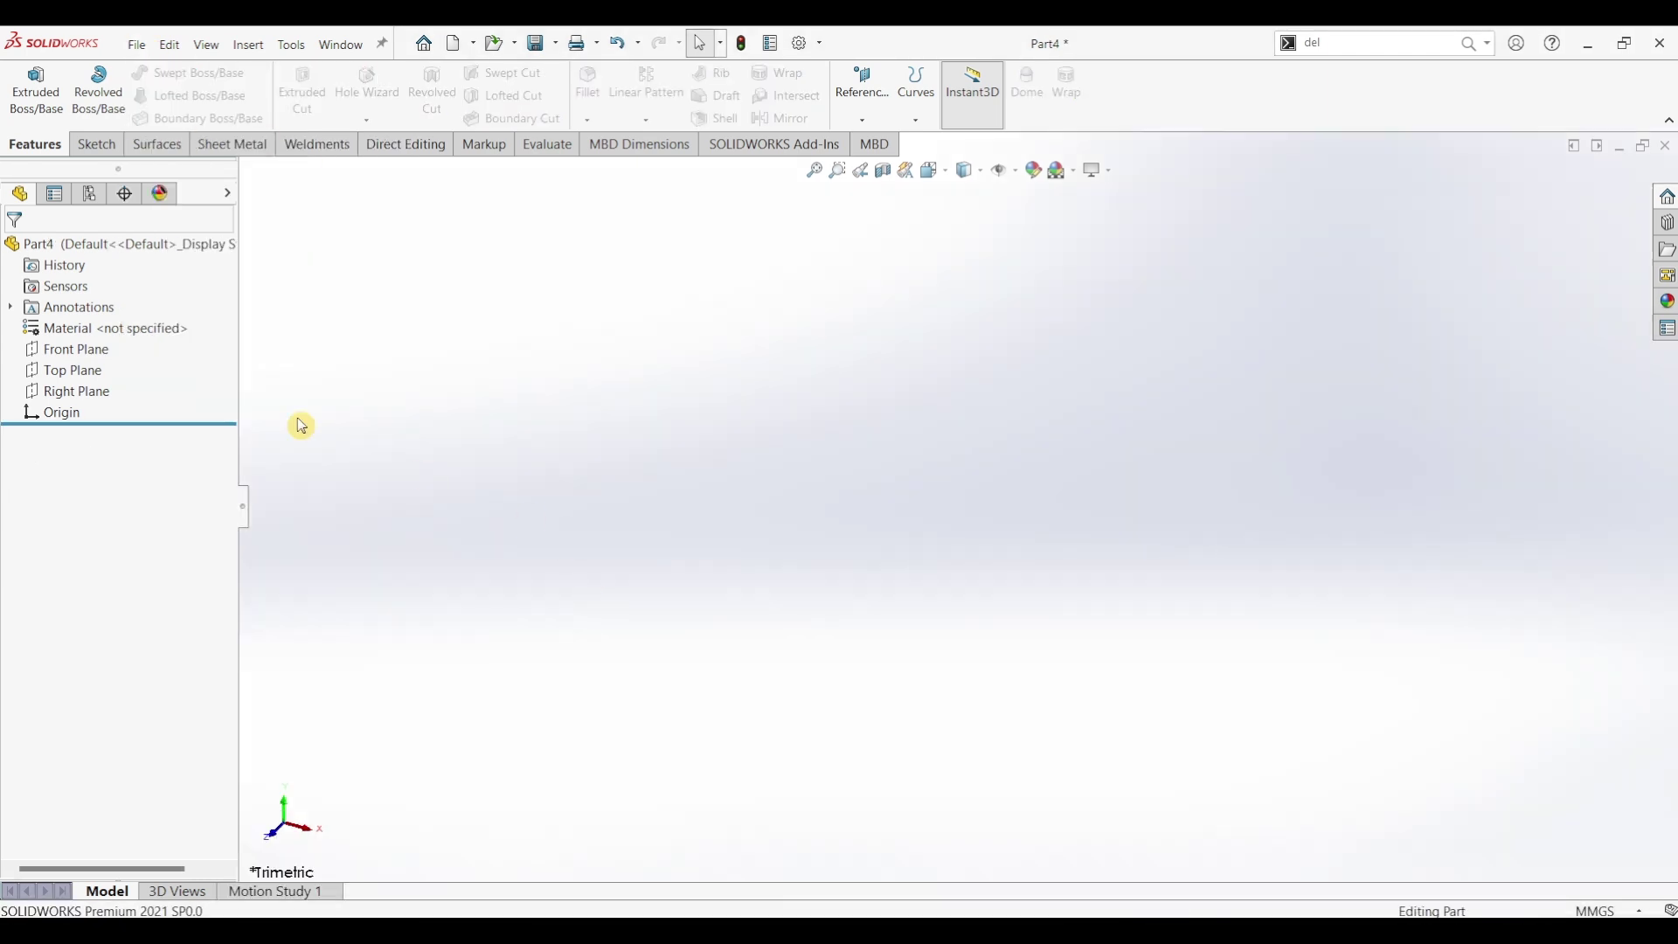
Start a sketch on the Front Plane and draw a circle about 53 mm in diameter centred on the origin
click(98, 353)
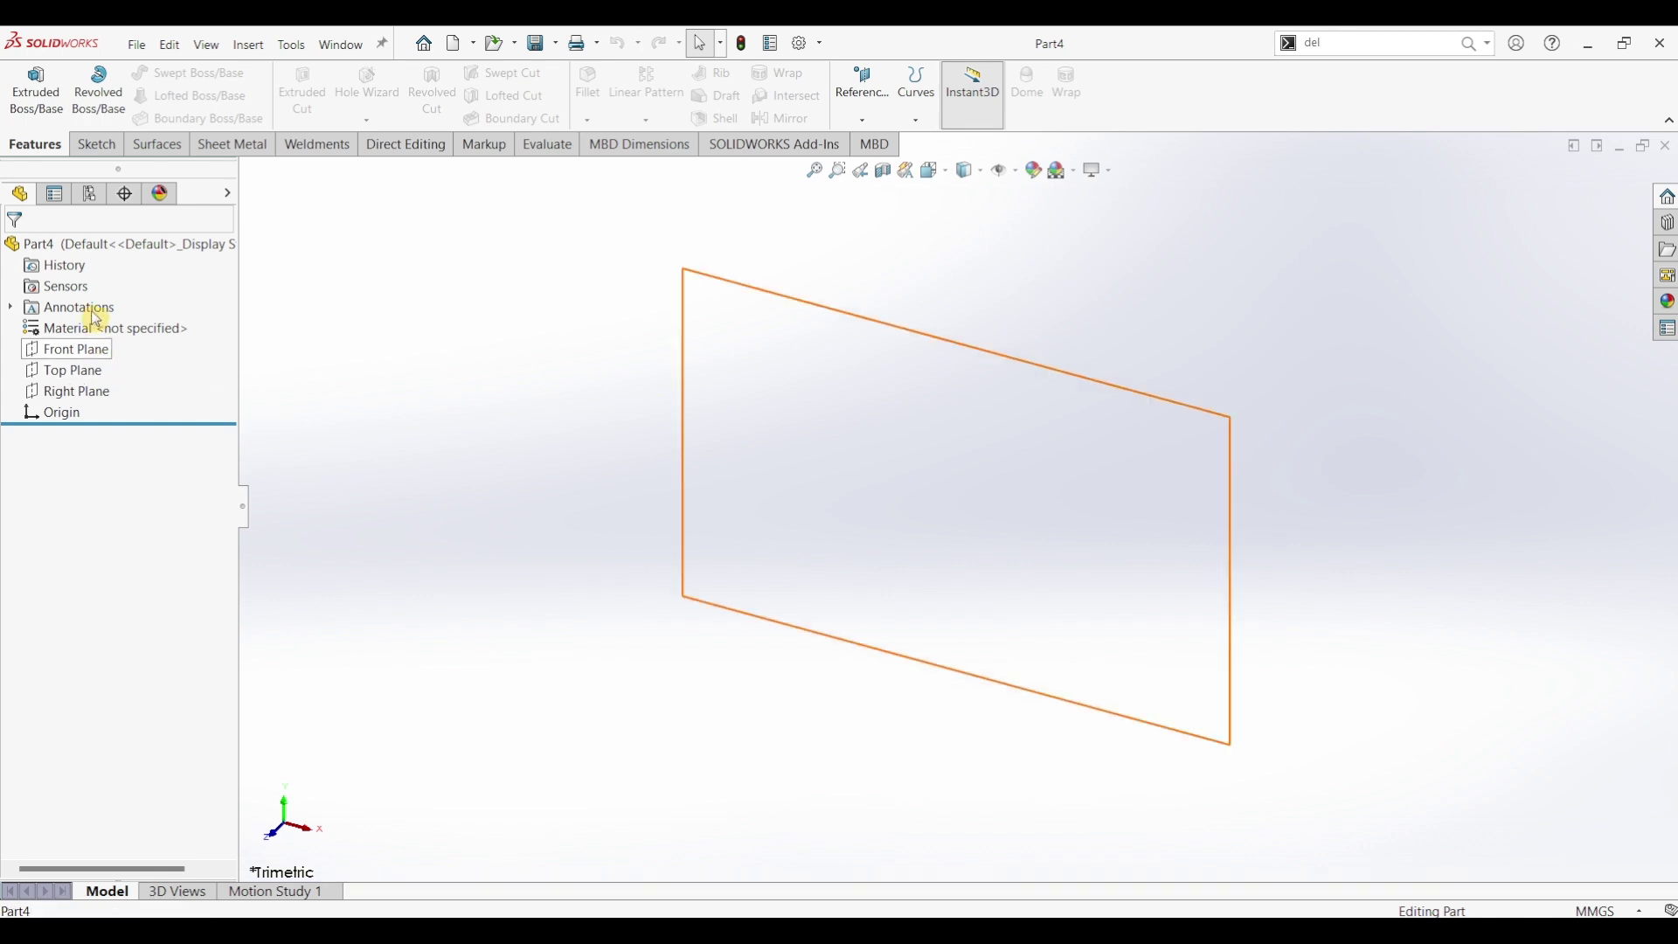
click(91, 139)
click(26, 83)
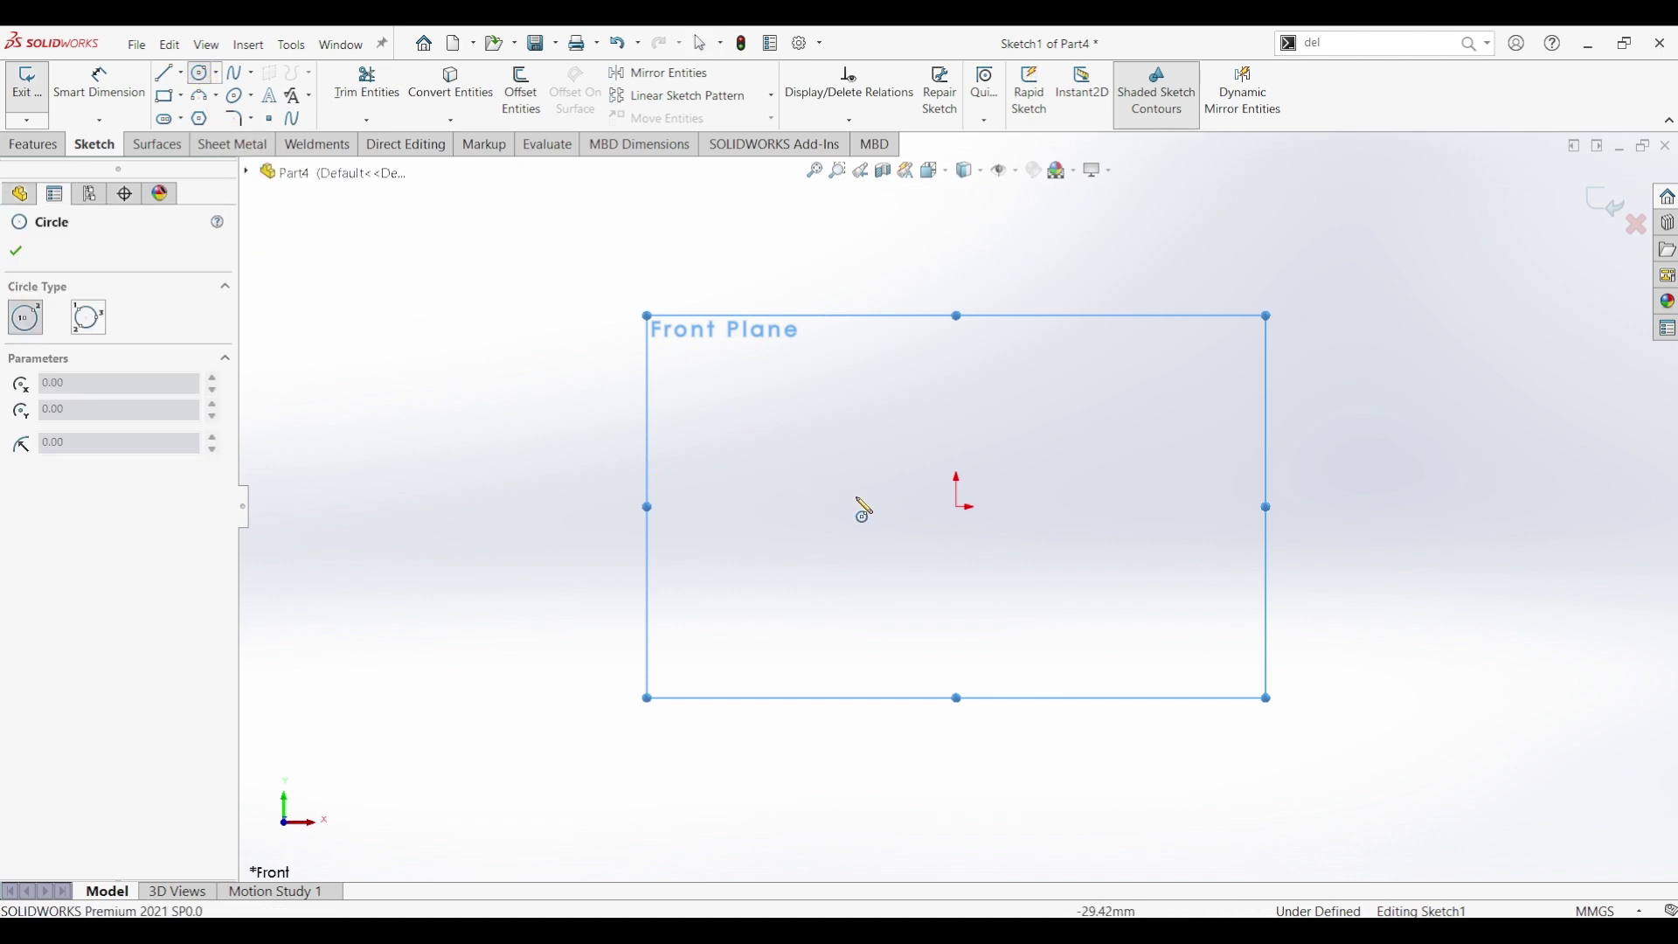
click(956, 507)
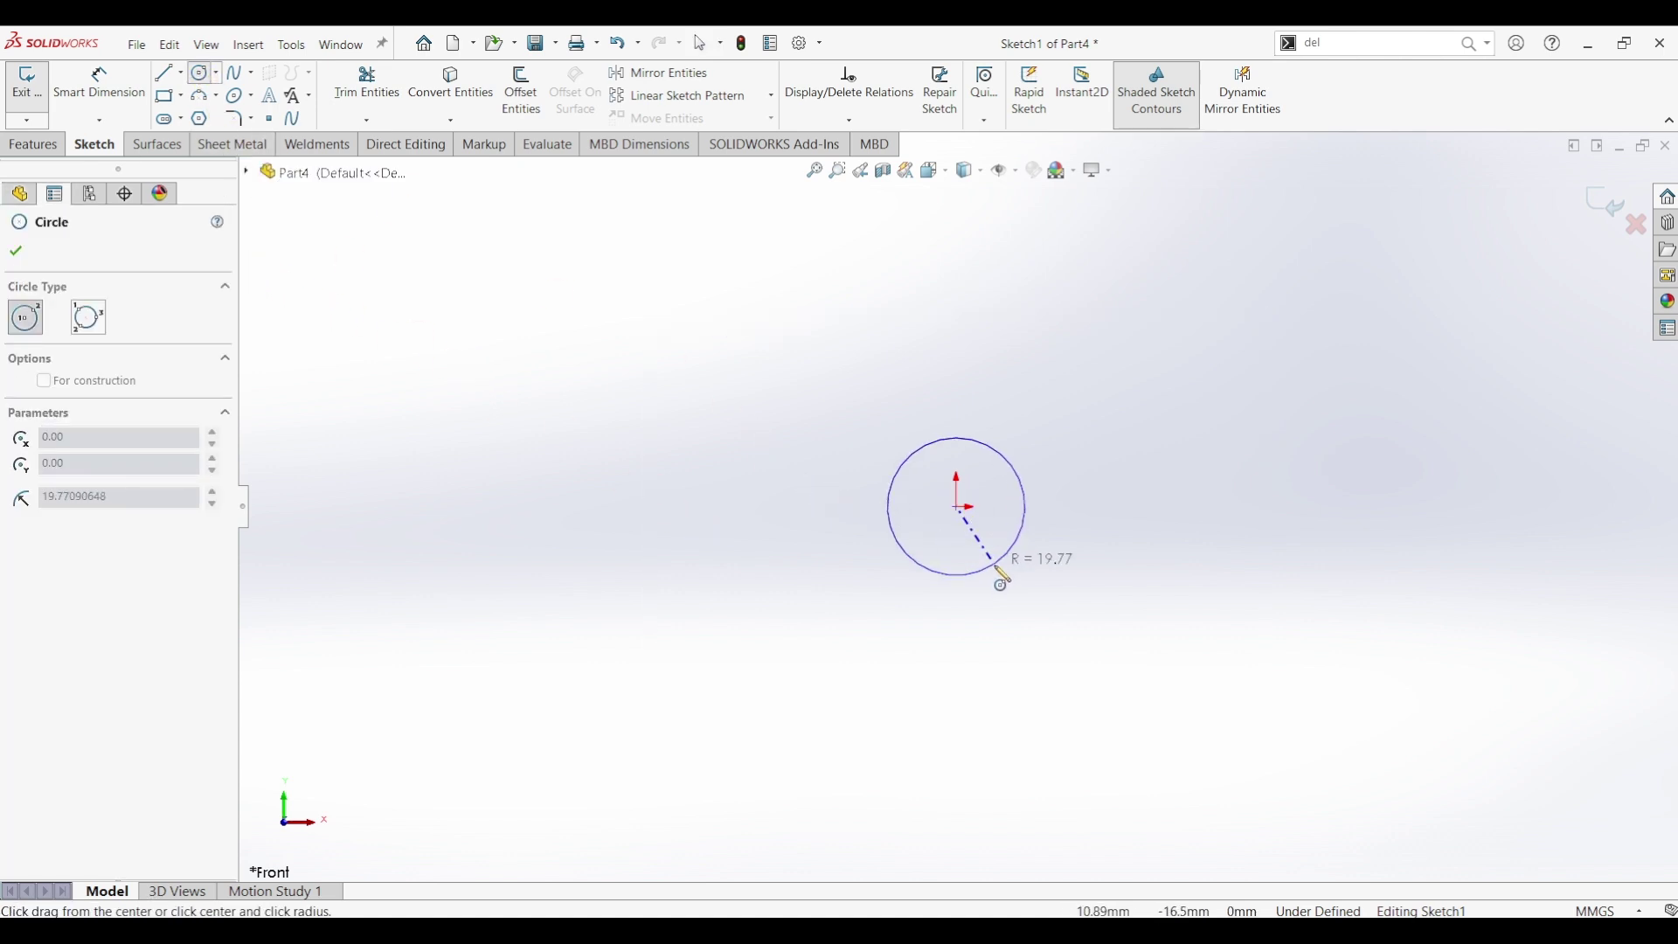
click(1006, 584)
Dimension the circle at the origin with a diameter of 20 mm
click(107, 78)
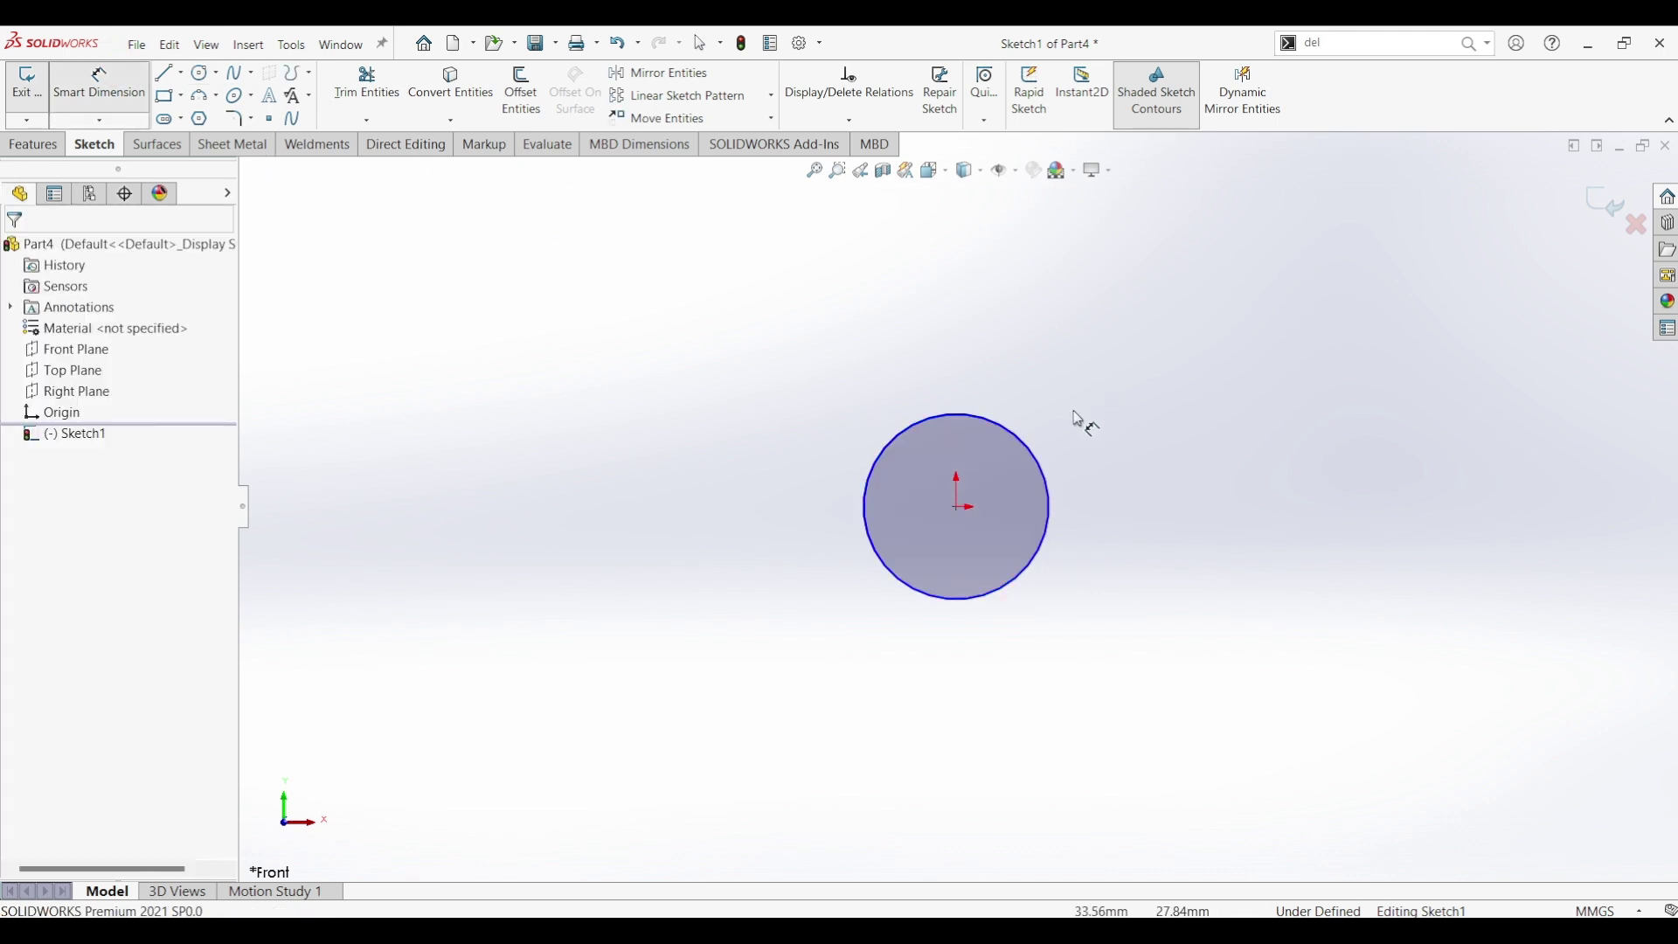
click(1036, 456)
click(1153, 557)
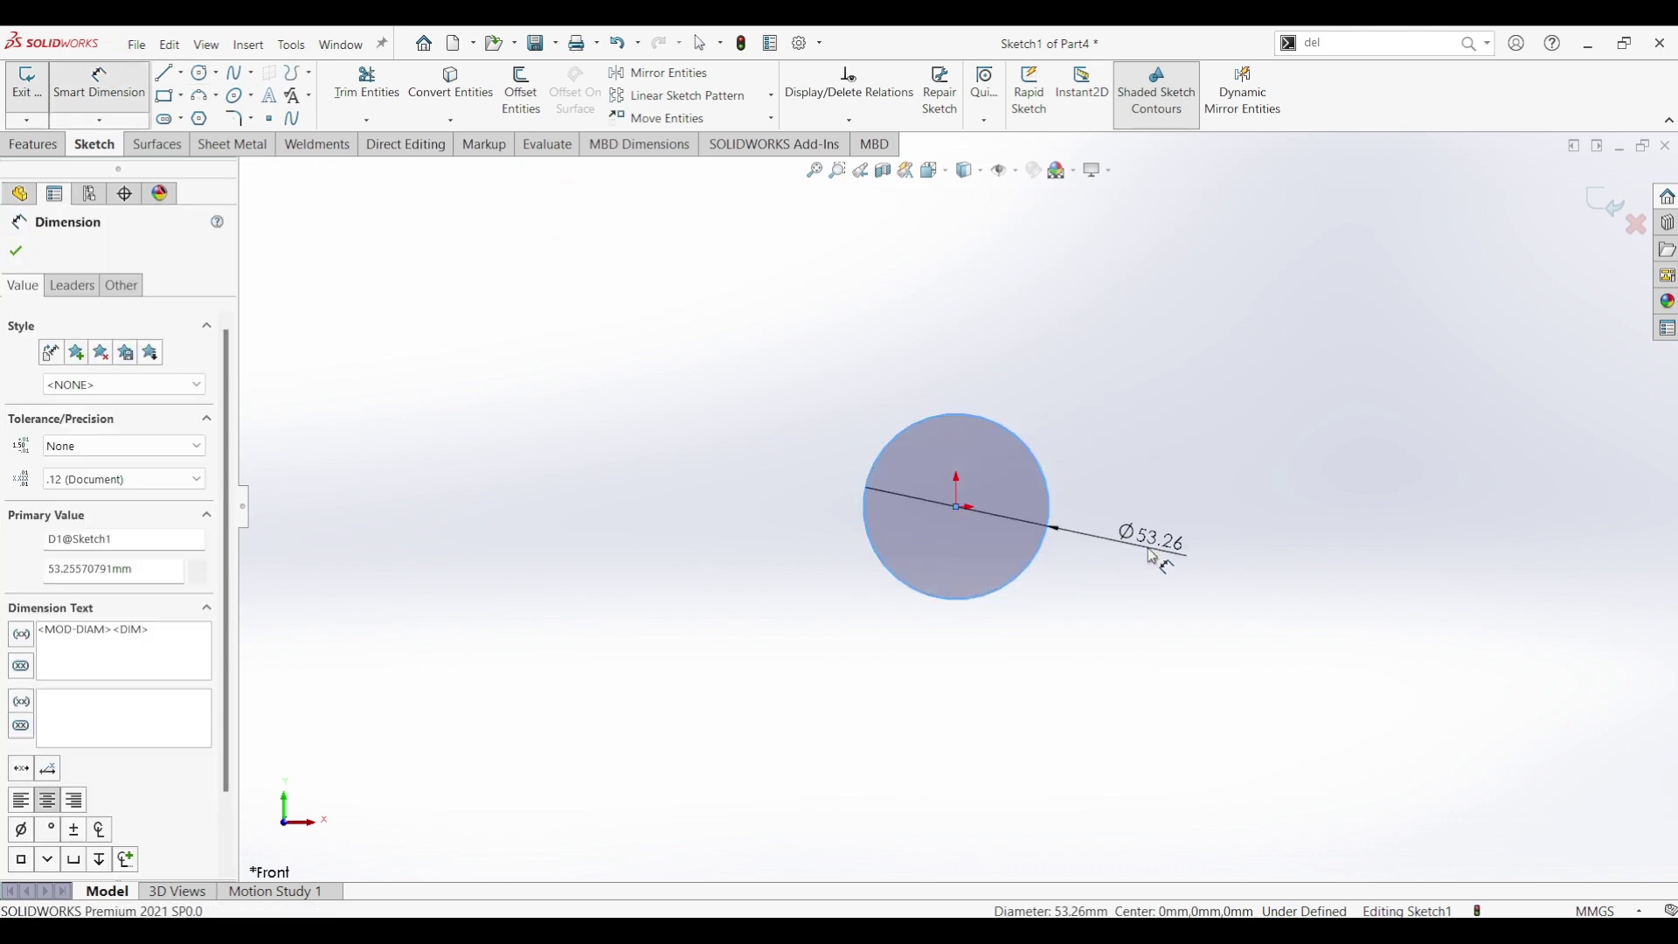
text(20)
key(Return)
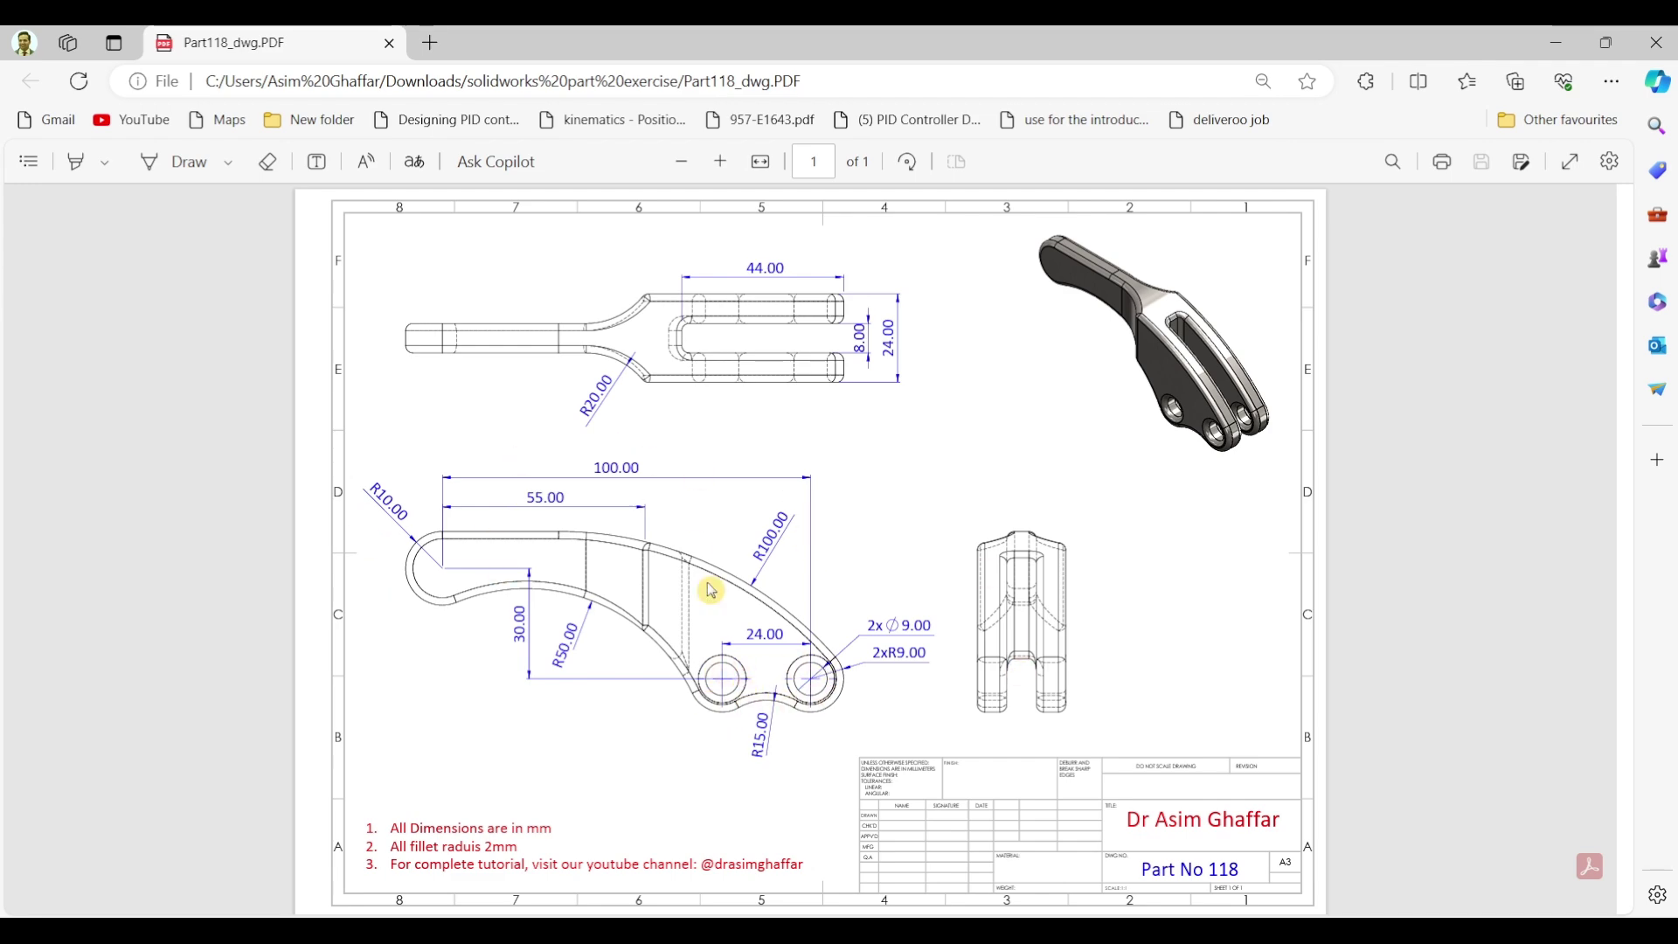
Return to SOLIDWORKS and sketch two concentric circles centred about 102 mm right of and 44 mm below the origin, the inner radius about 5 mm
click(1556, 43)
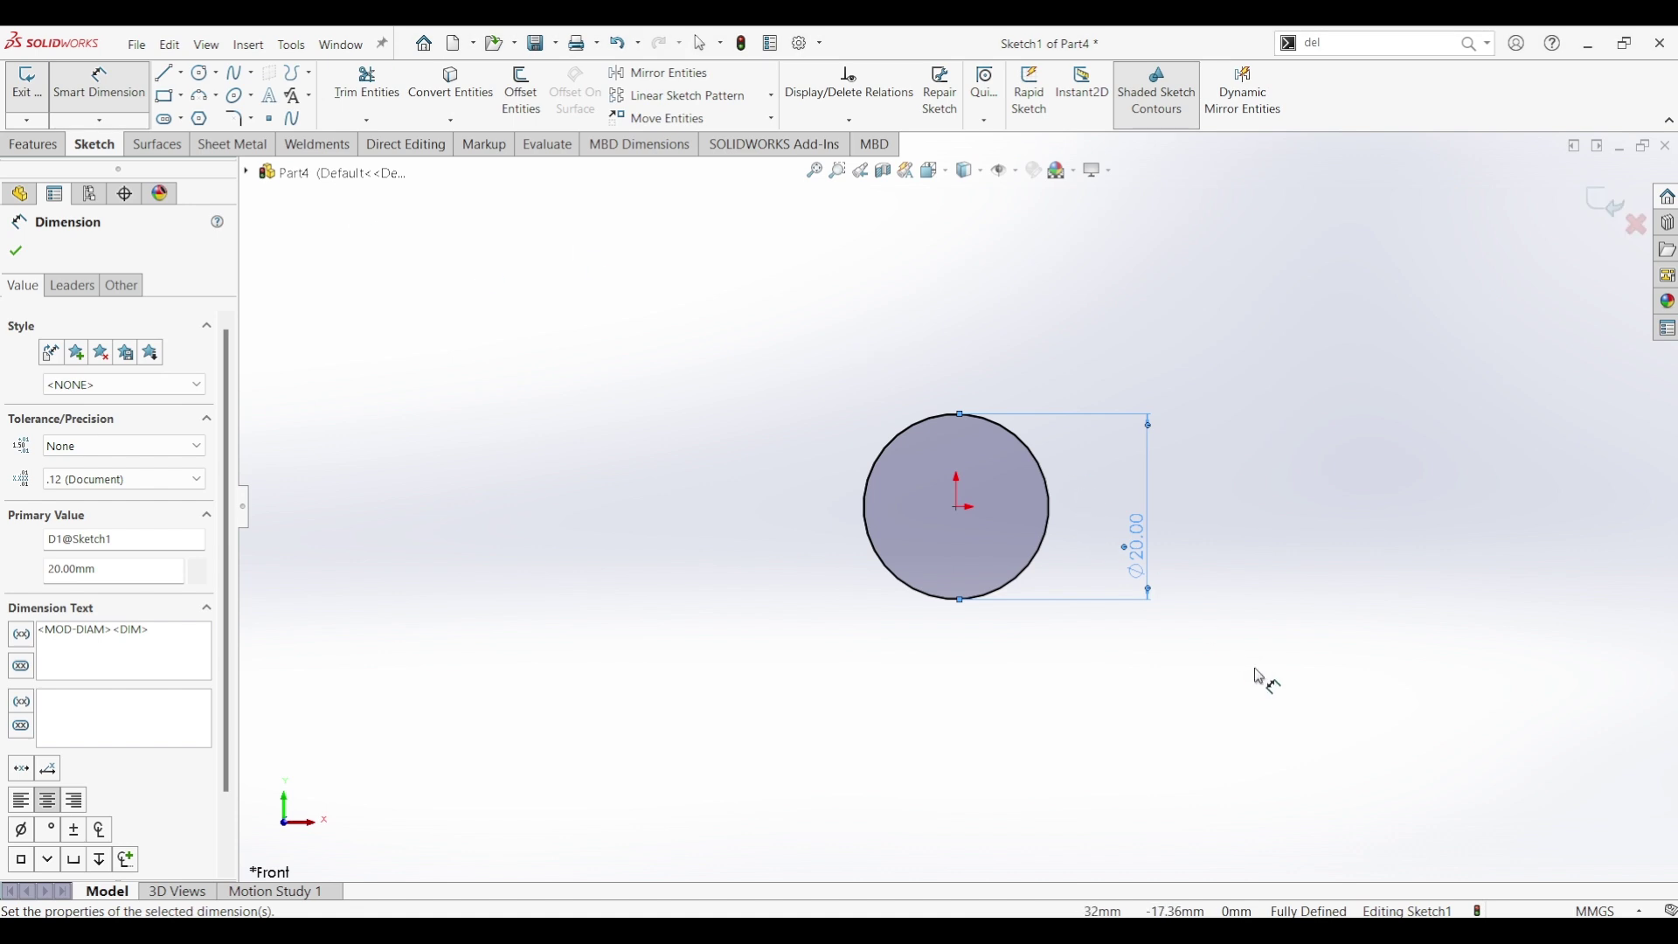
scroll(1255, 676, up, 3)
click(200, 76)
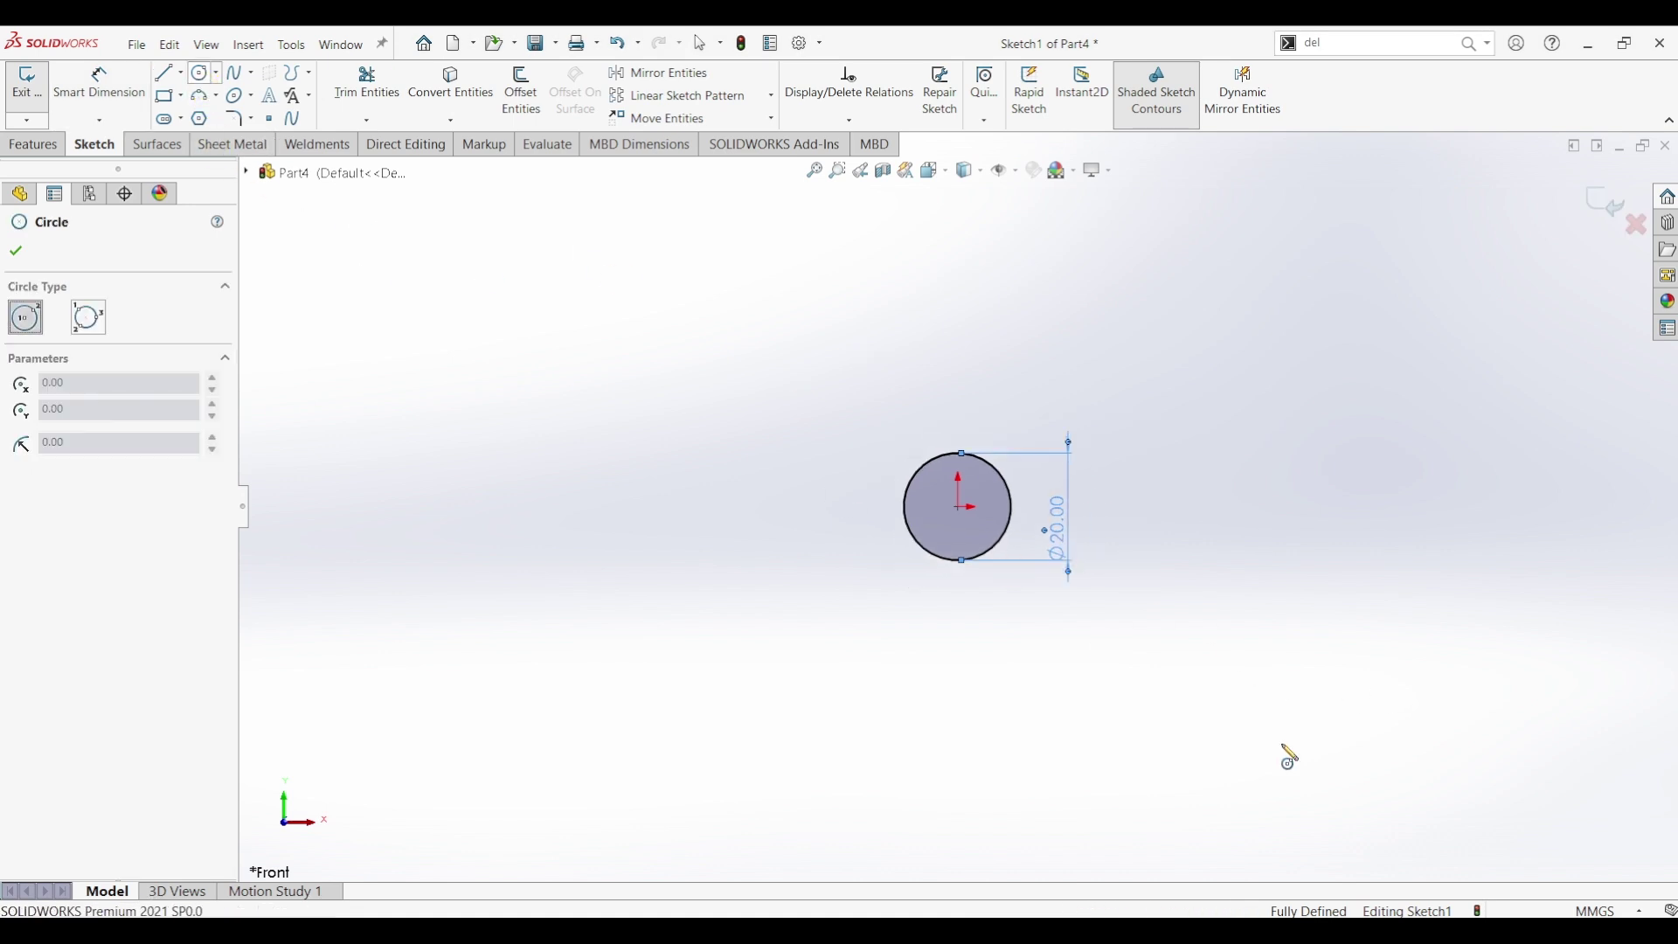
click(1502, 742)
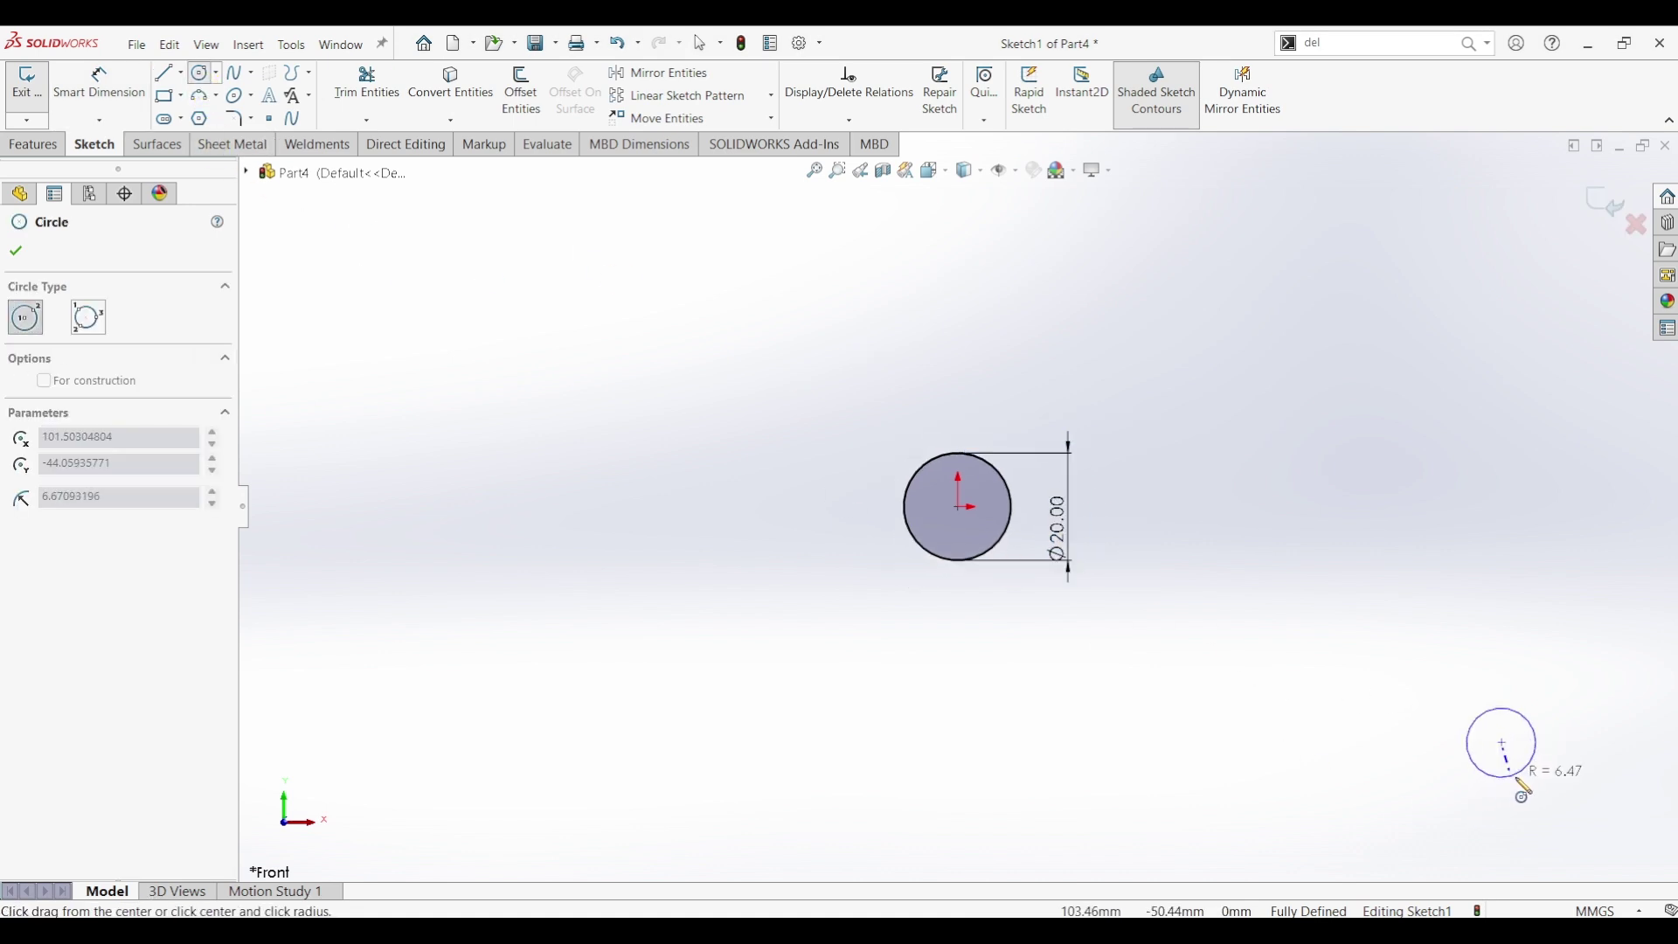
click(1518, 785)
click(1502, 743)
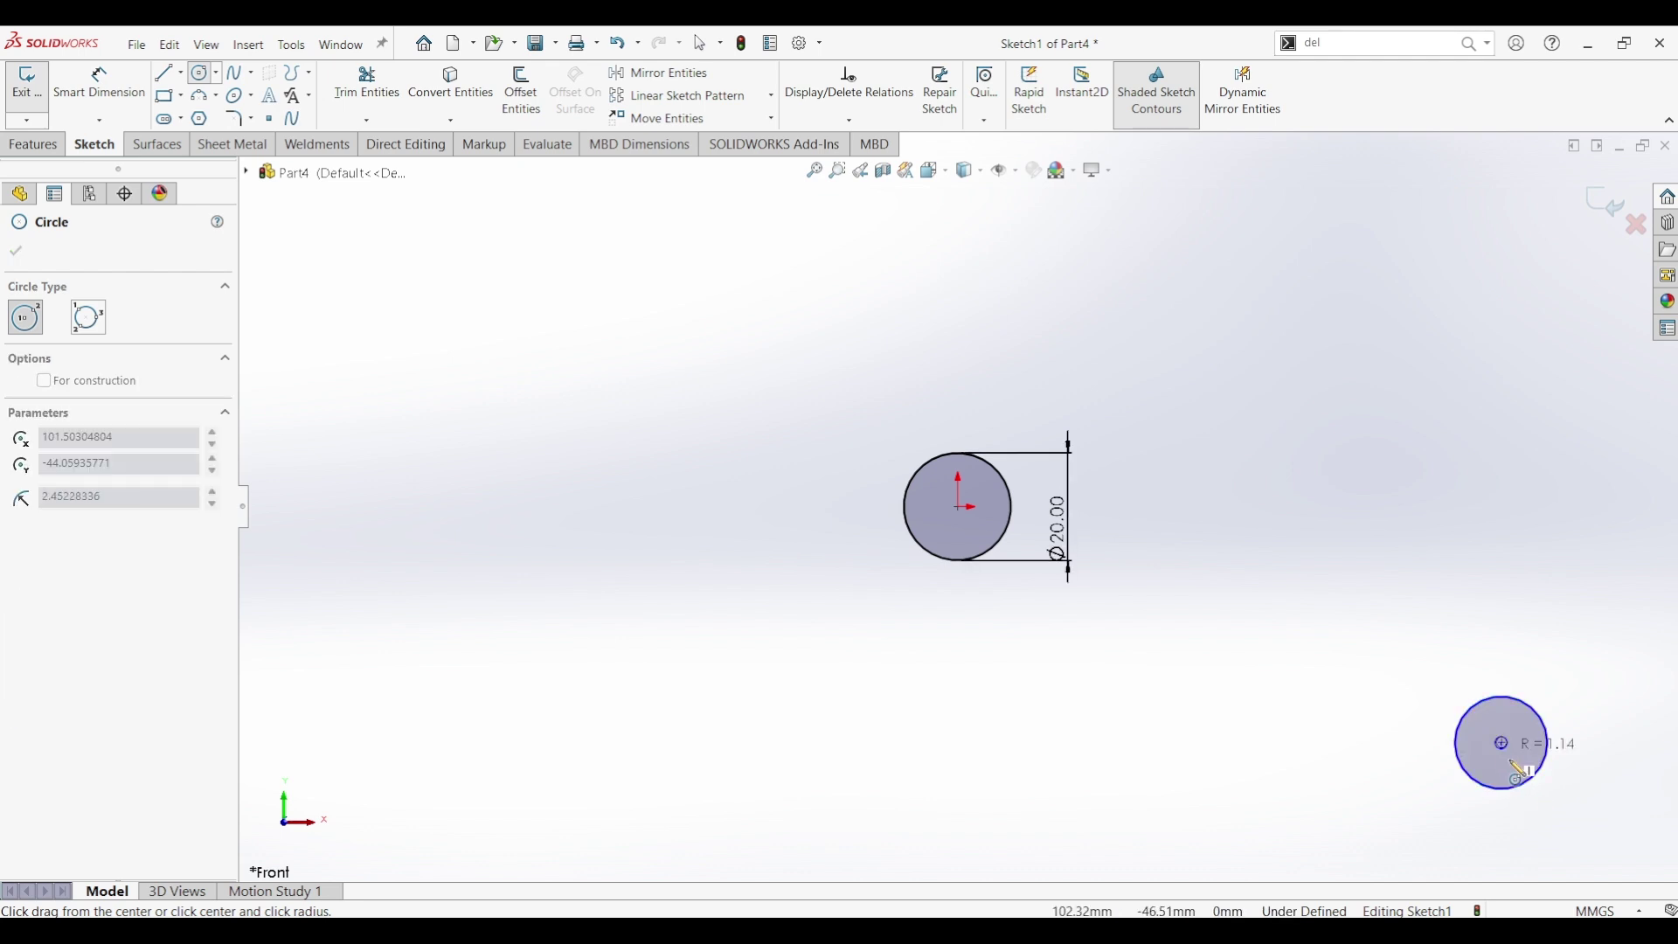
click(1527, 753)
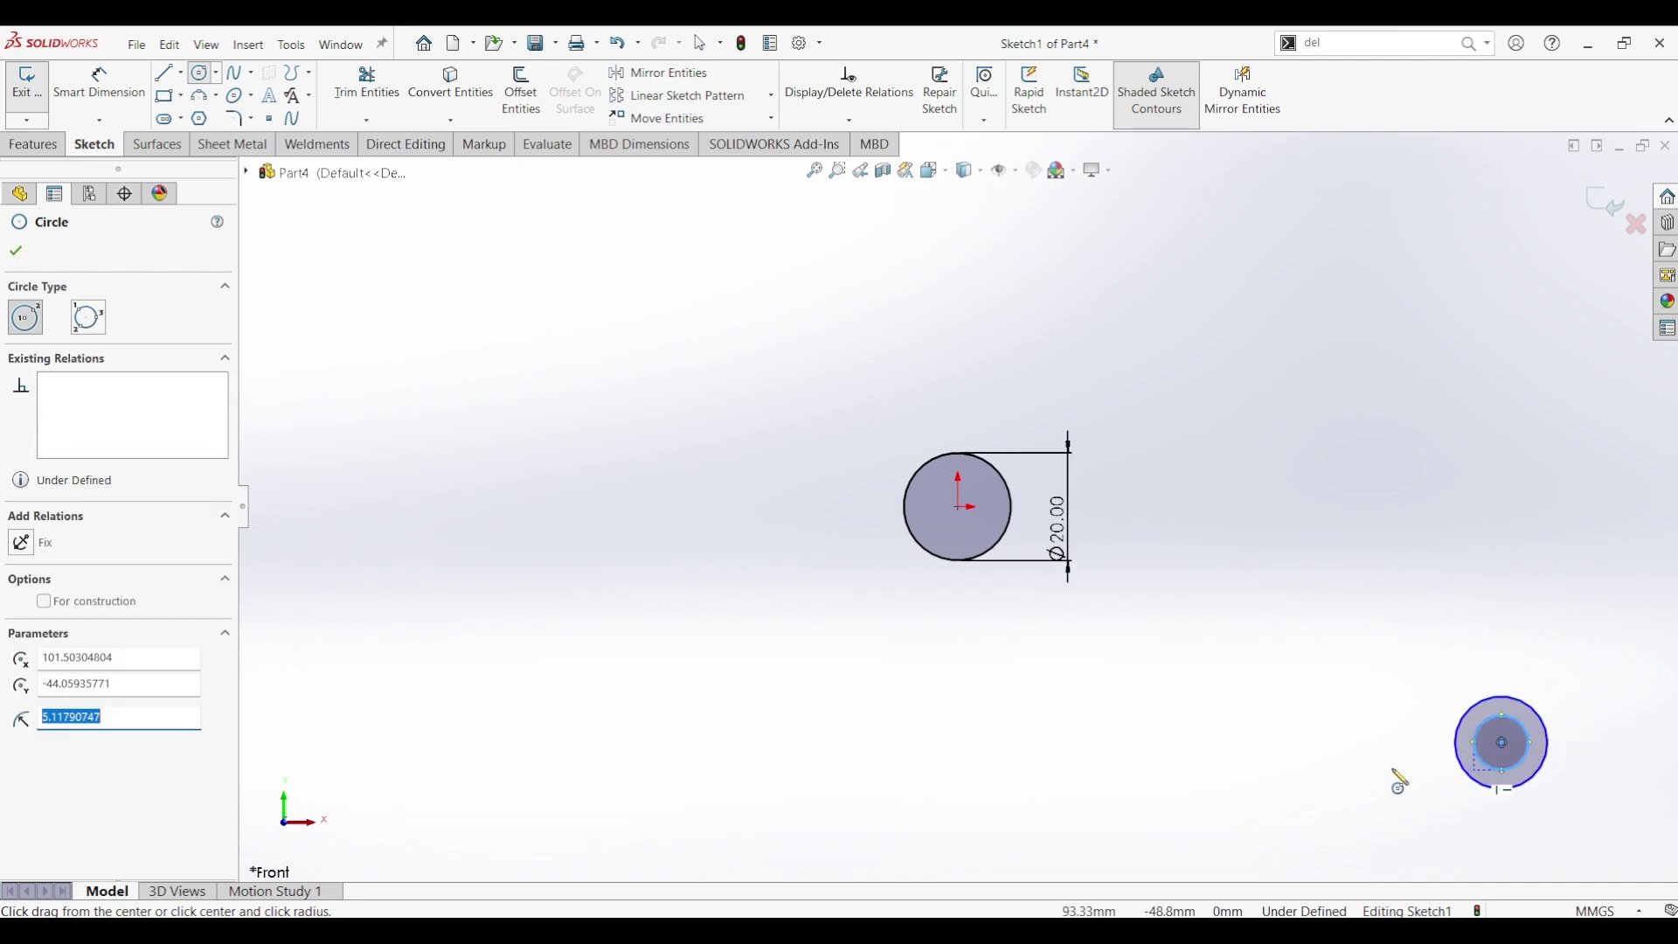
Sketch two concentric circles with radii of about 6 and 12 mm, centred about 65 mm right of and 44 mm below the origin
click(1307, 742)
click(1324, 768)
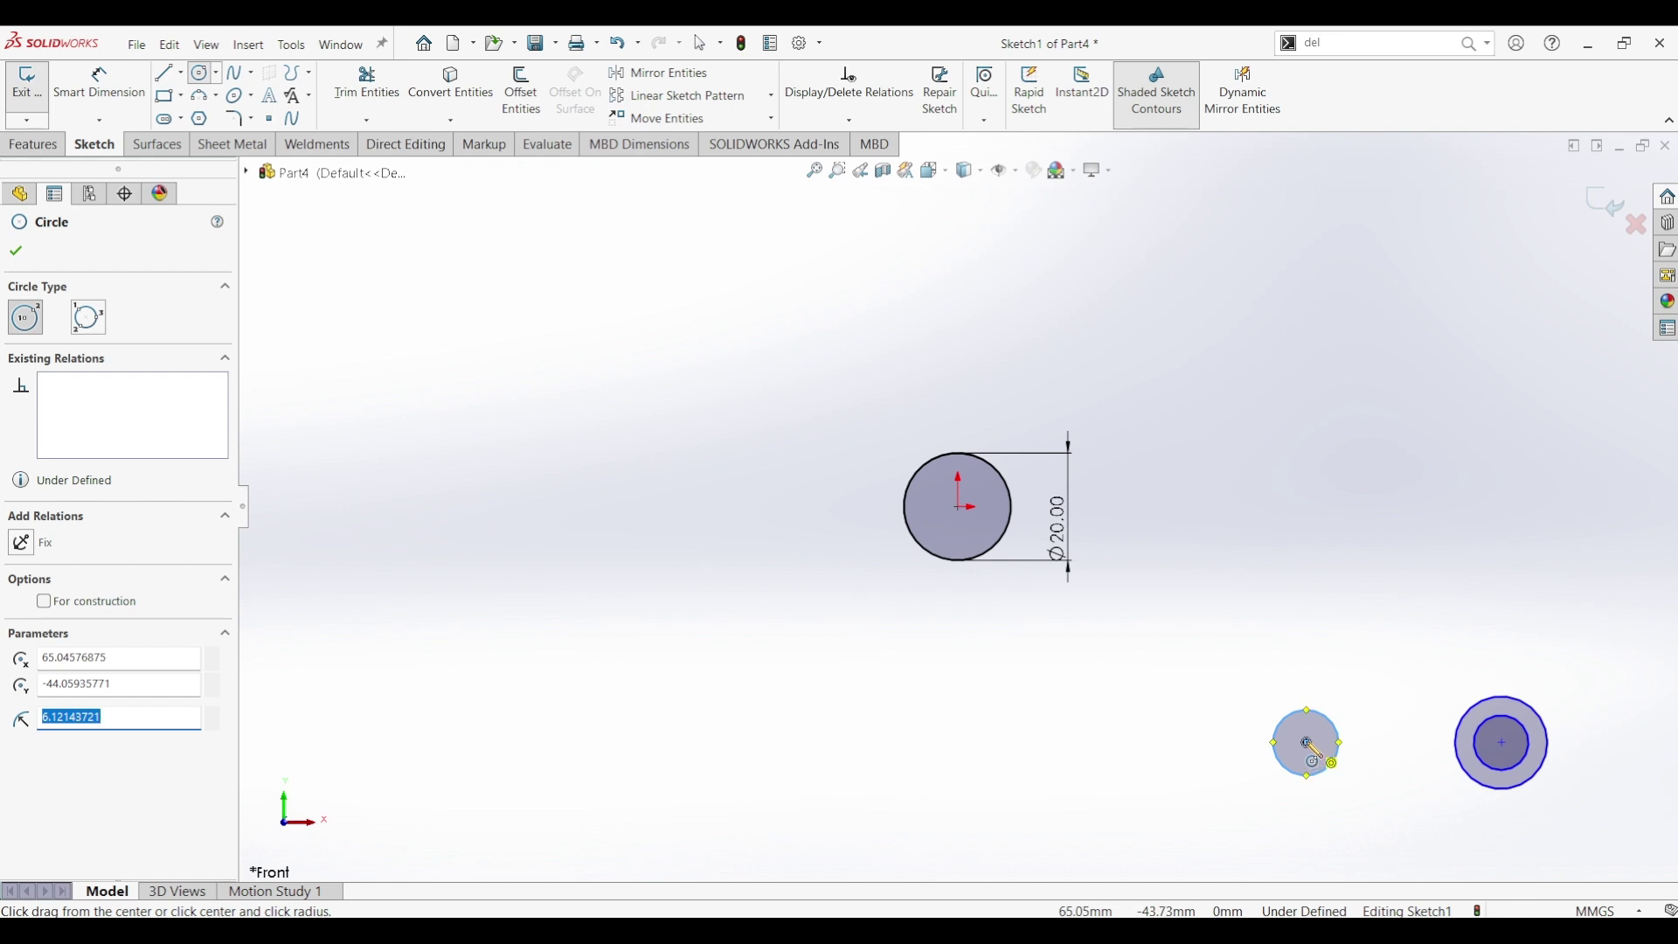
click(1307, 743)
click(1343, 796)
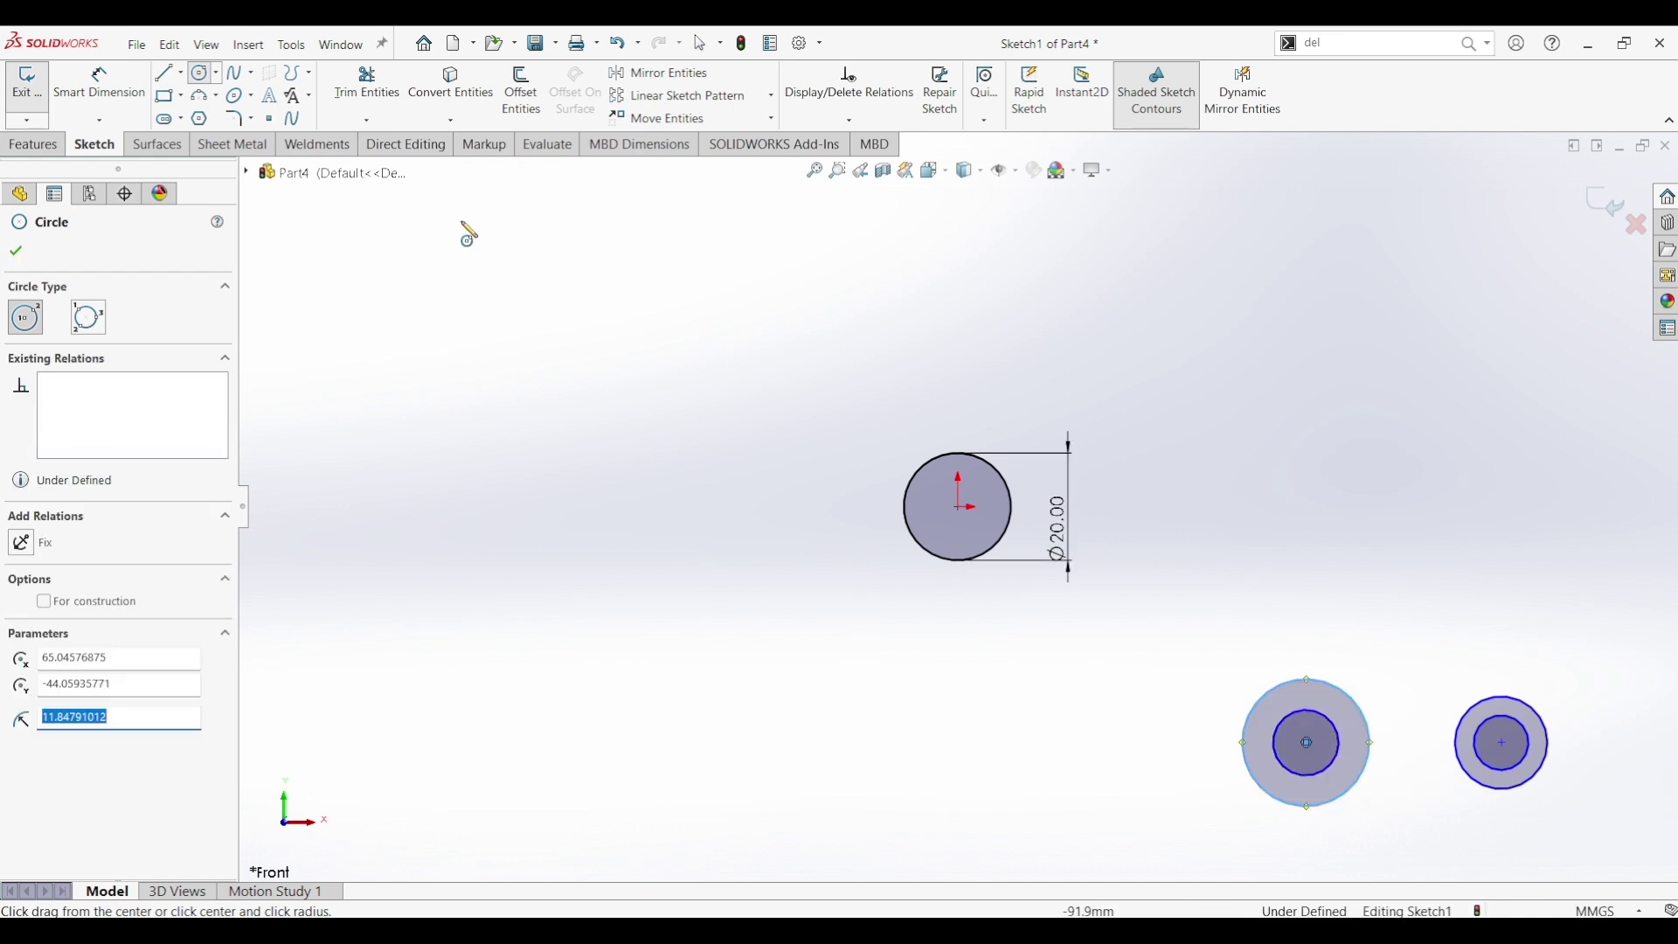
Dimension the inner circle of the middle concentric pair with a diameter of 9 mm
click(135, 98)
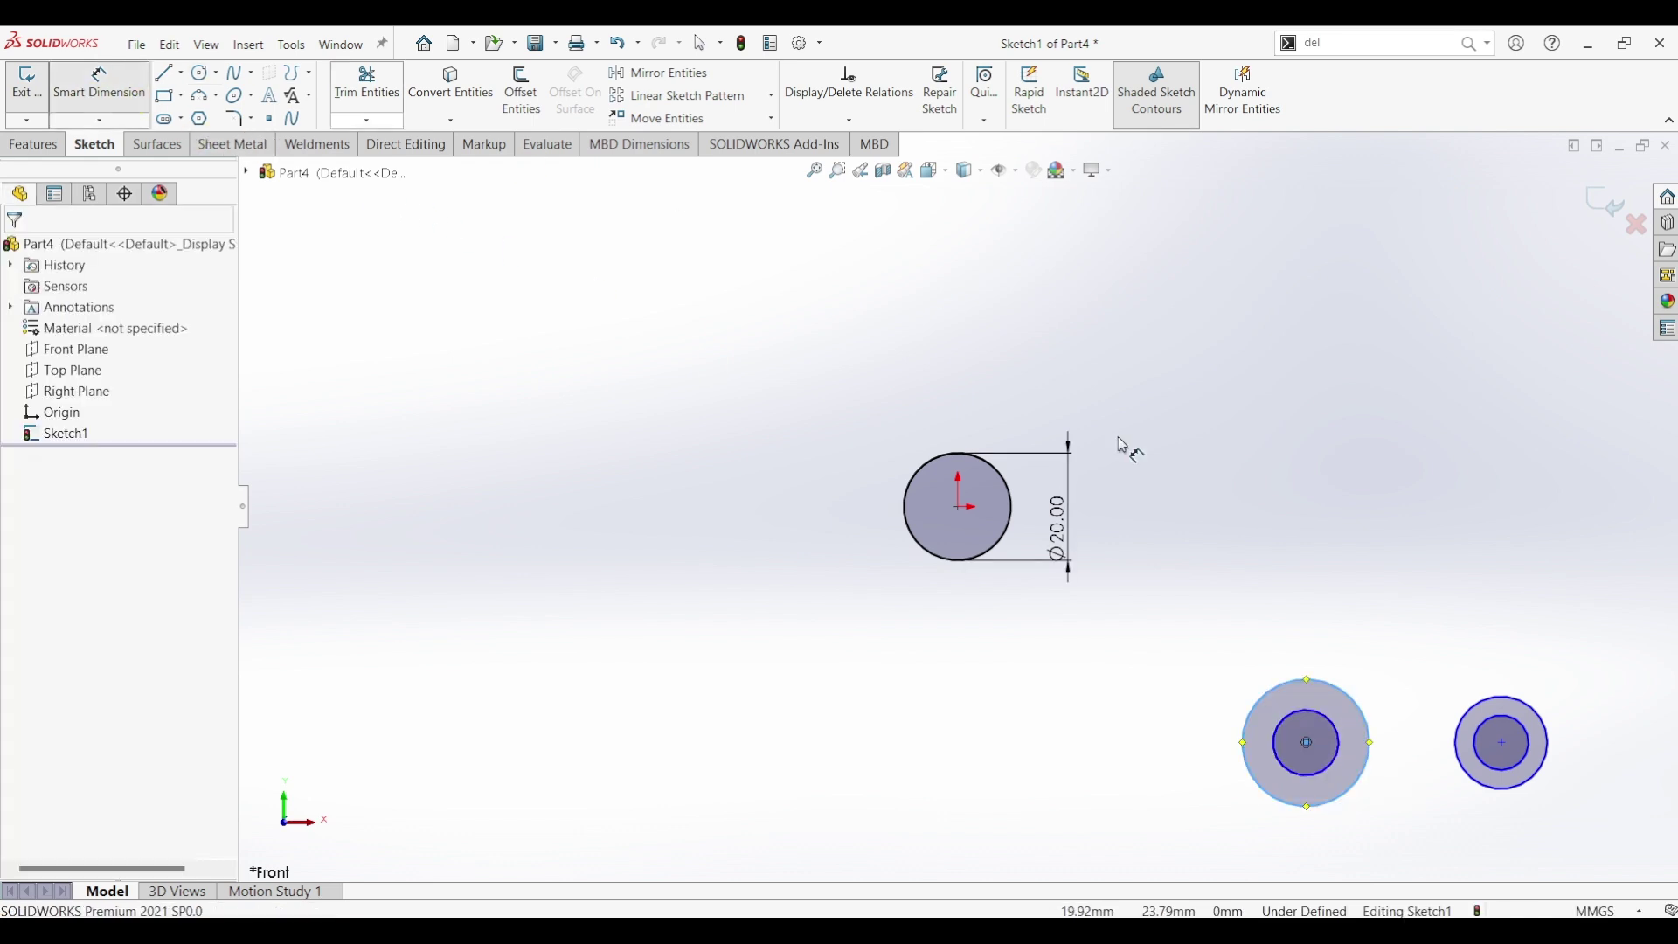
click(1330, 682)
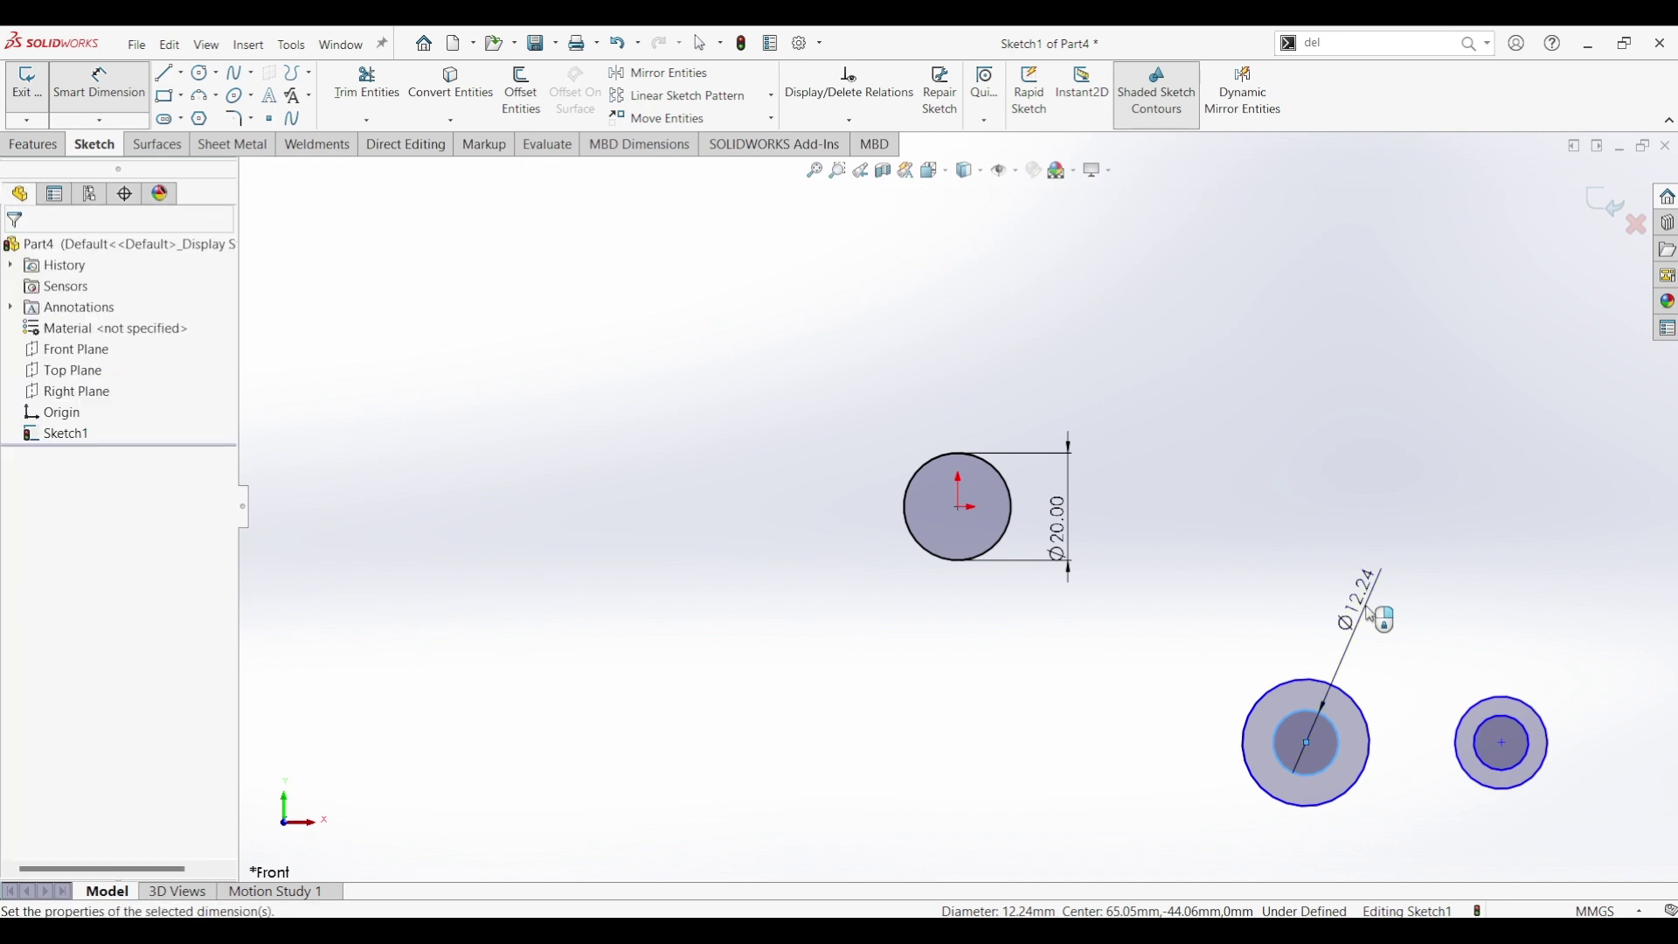
click(1373, 611)
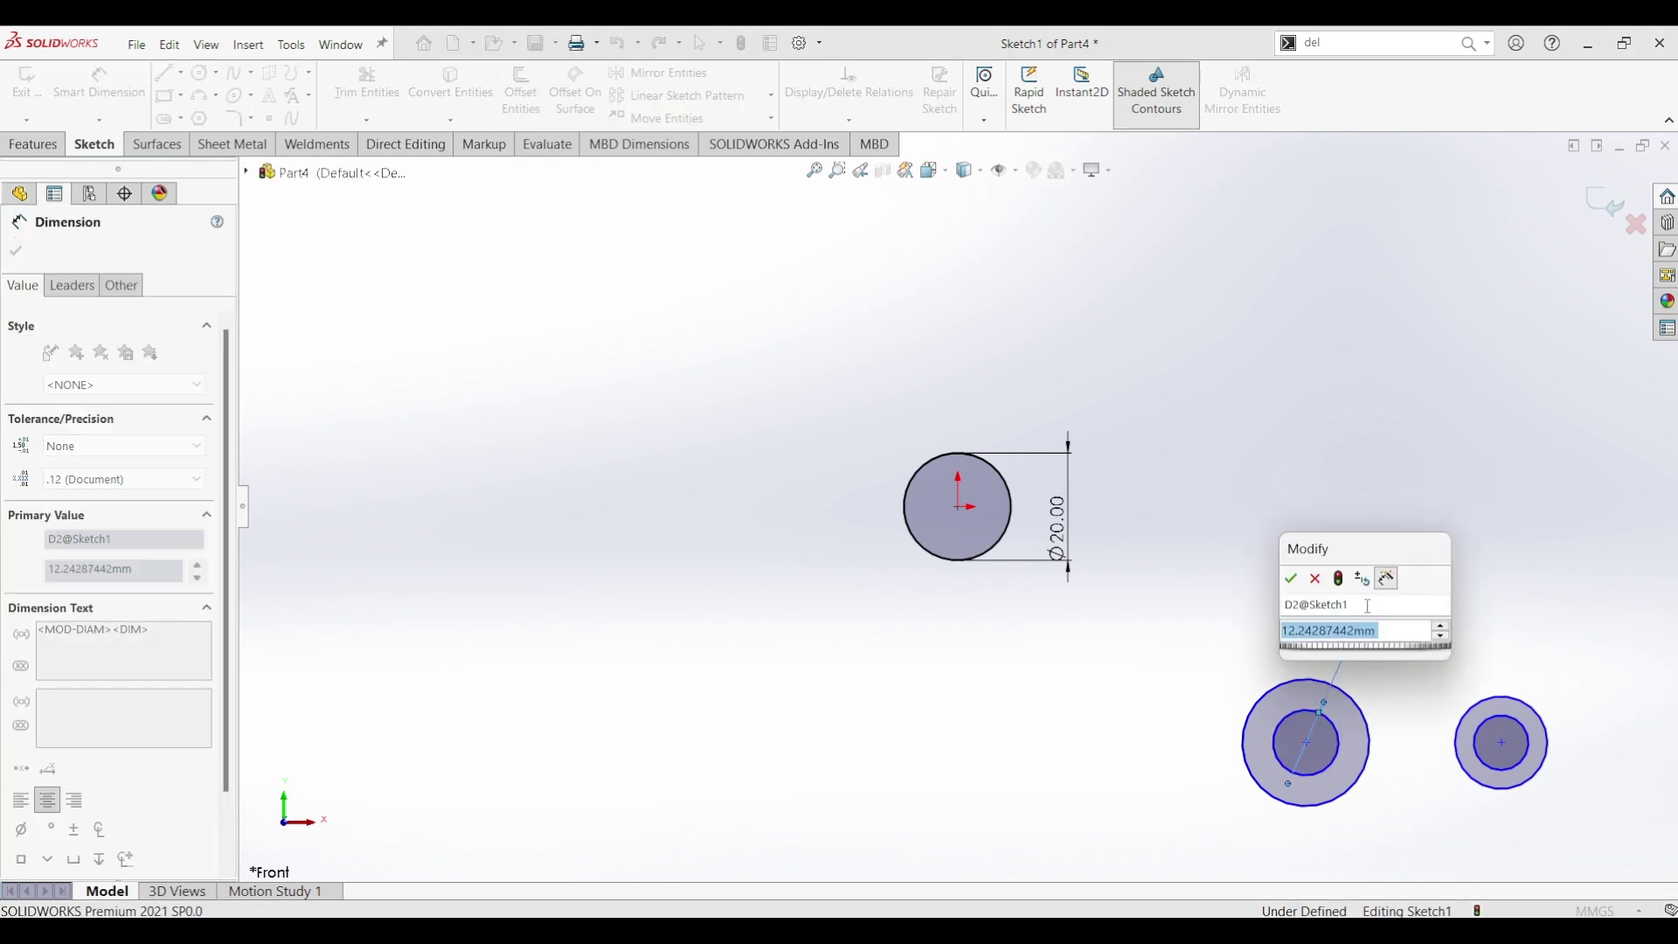
text(9)
key(Return)
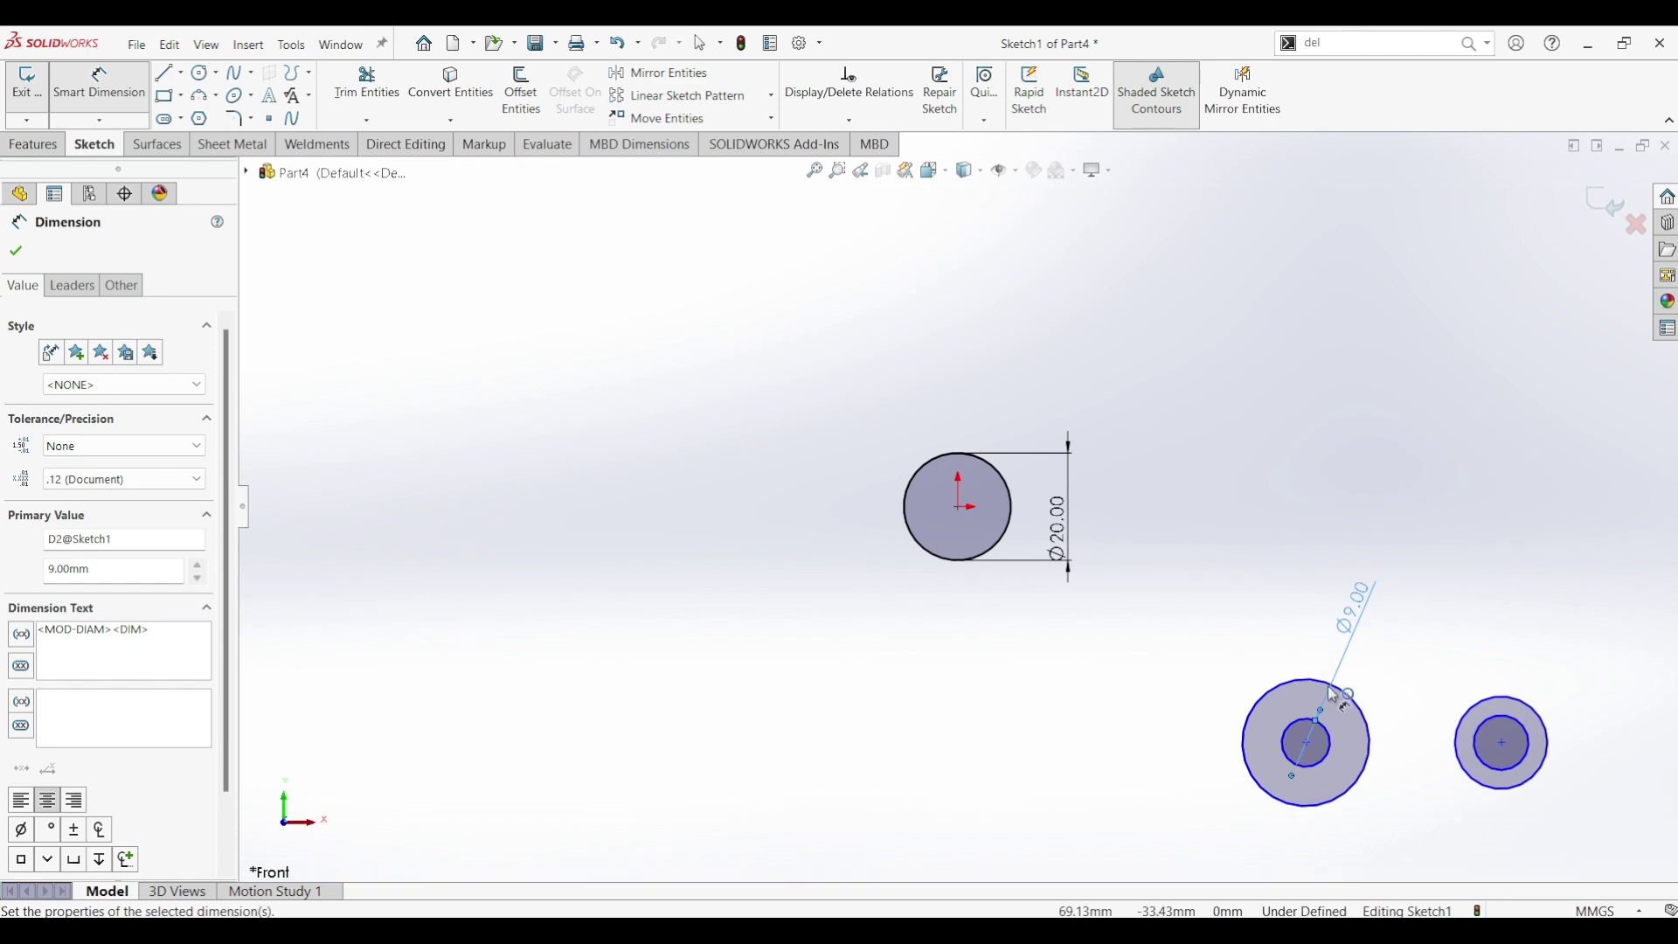
Dimension the outer circle of the middle concentric pair with a diameter of 18 mm
click(1348, 694)
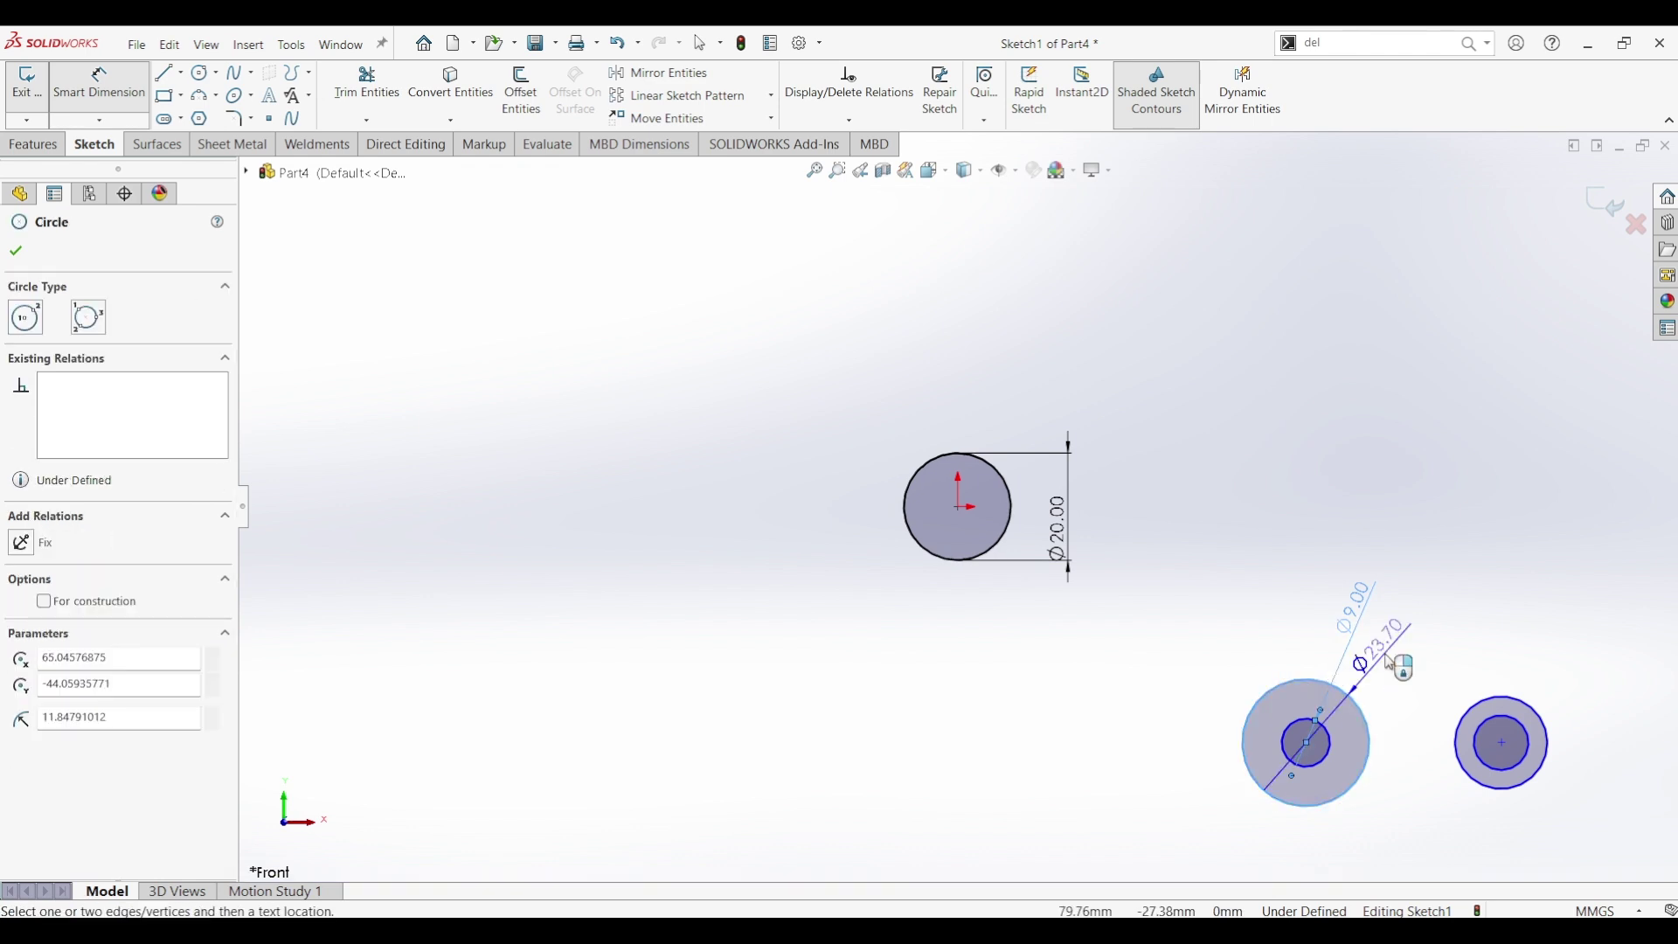
click(1390, 663)
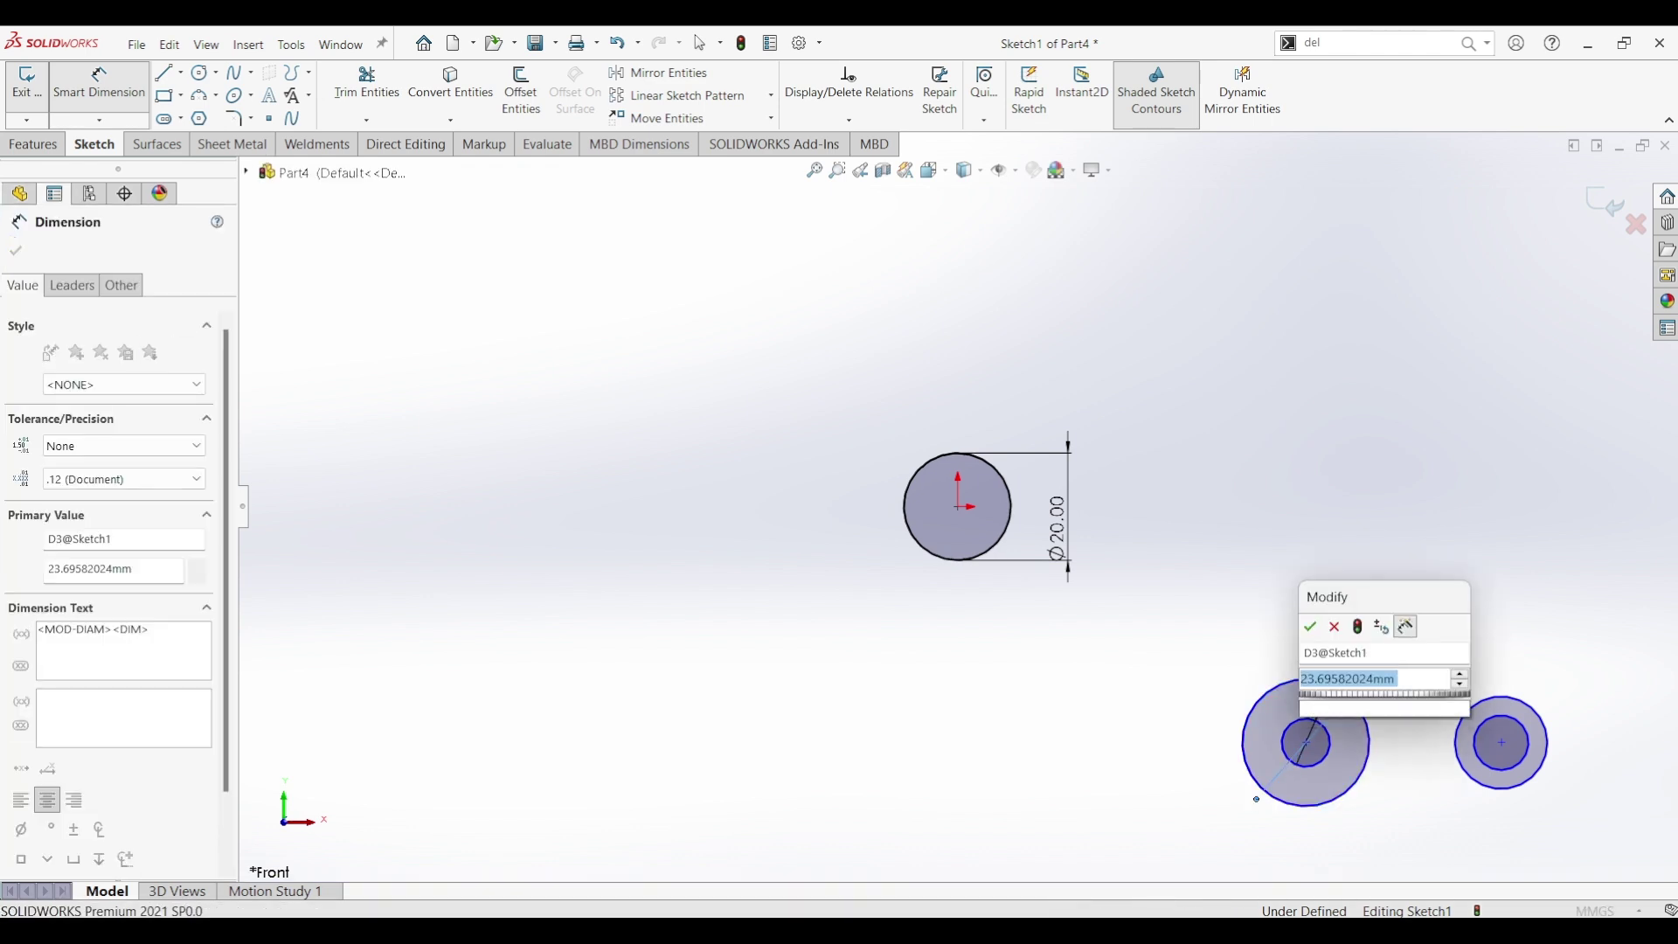
text(18)
key(Return)
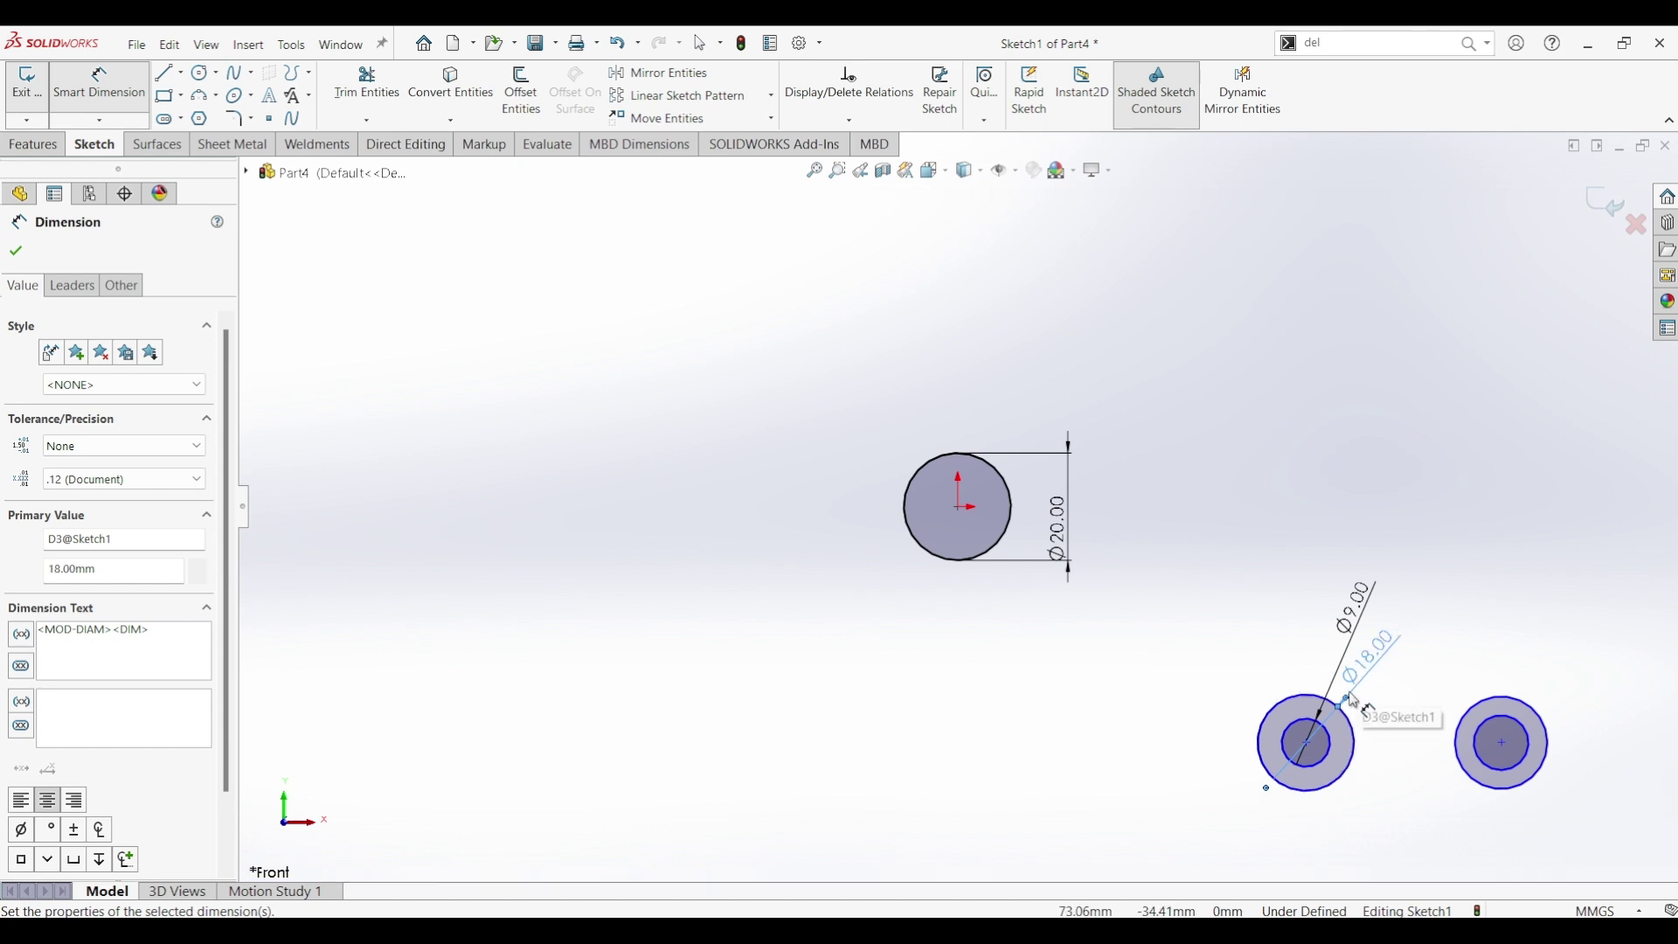
key(Escape)
Add an Equal relation between the inner circles of the two concentric pairs
click(1315, 726)
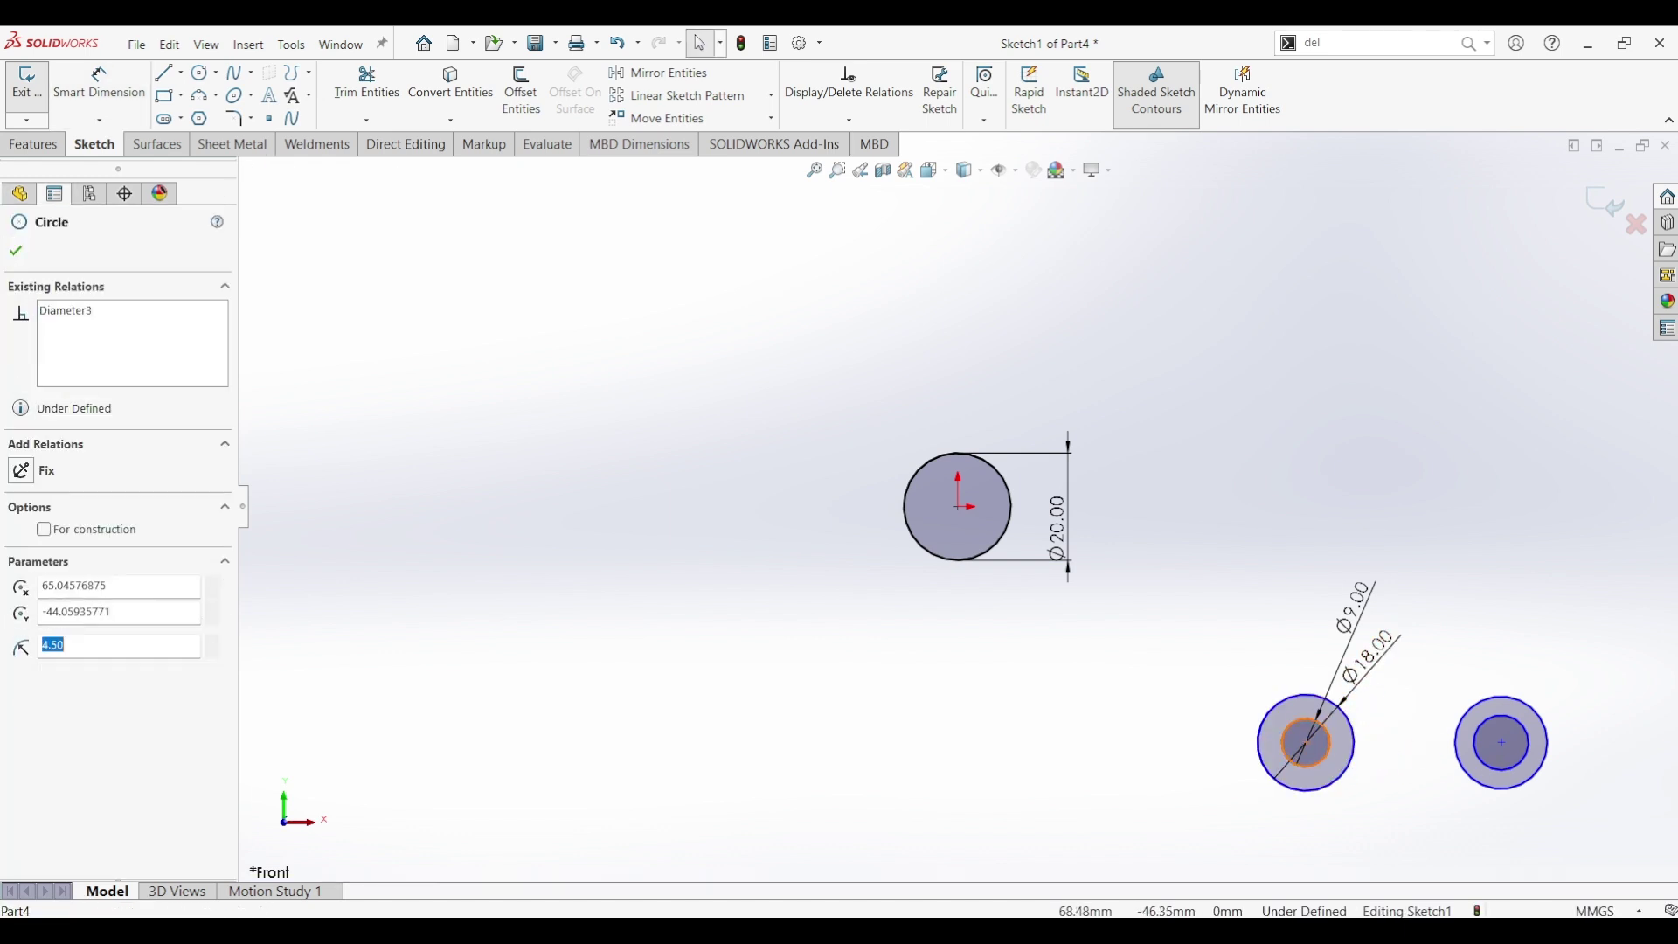
ctrl+click(1528, 767)
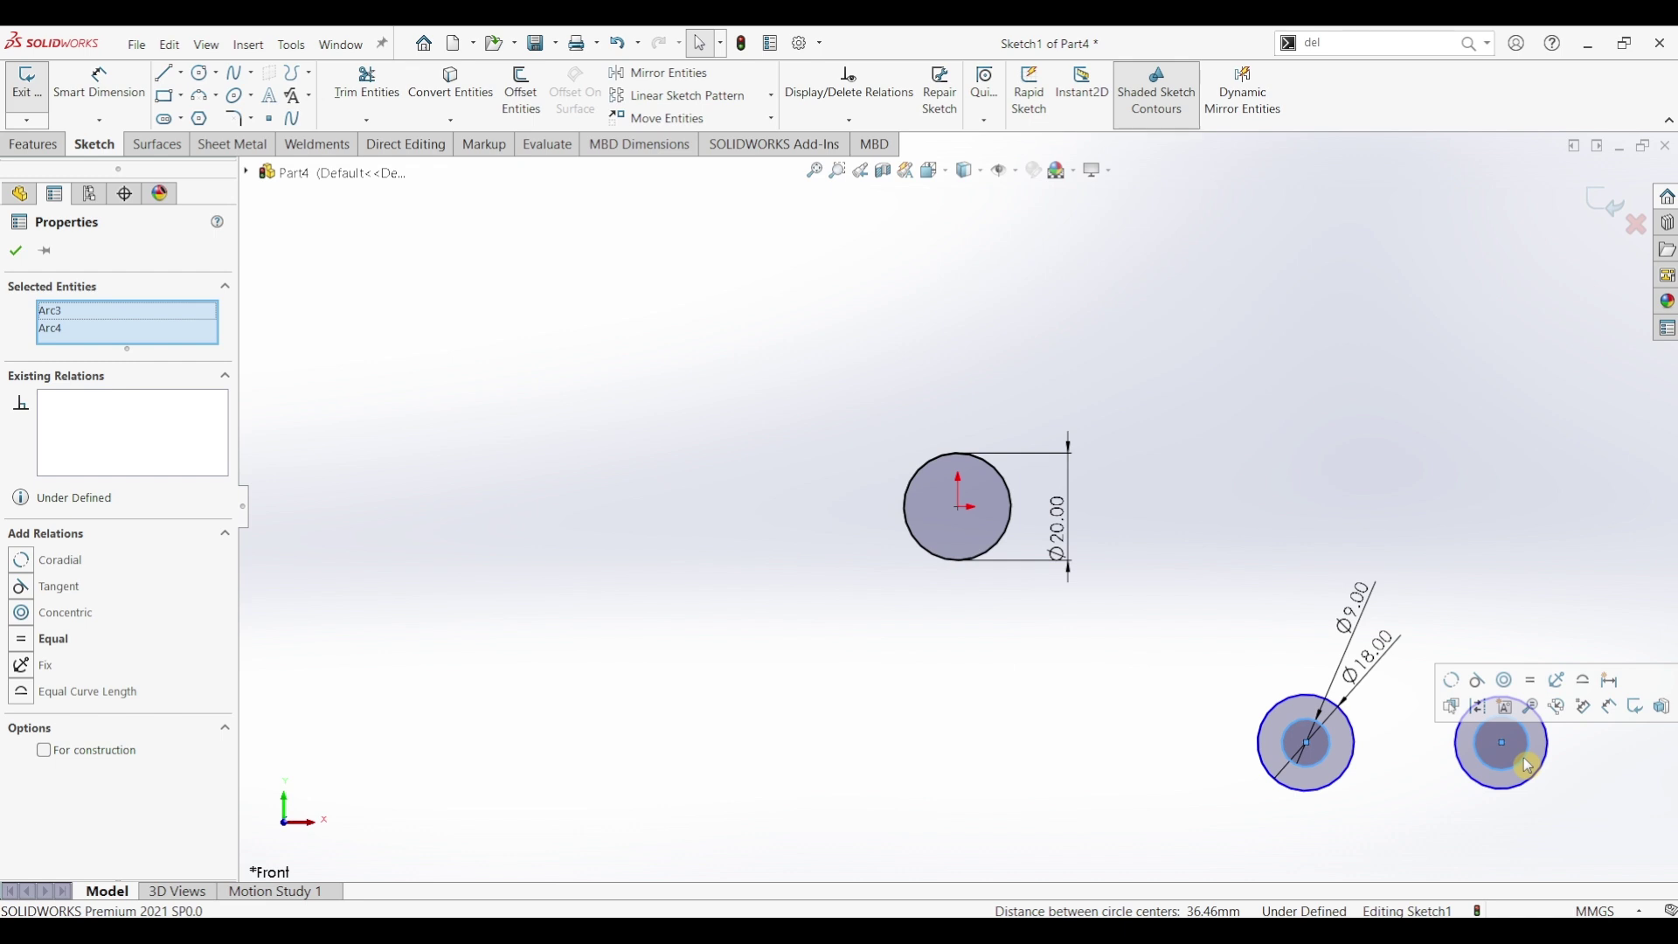
click(1536, 689)
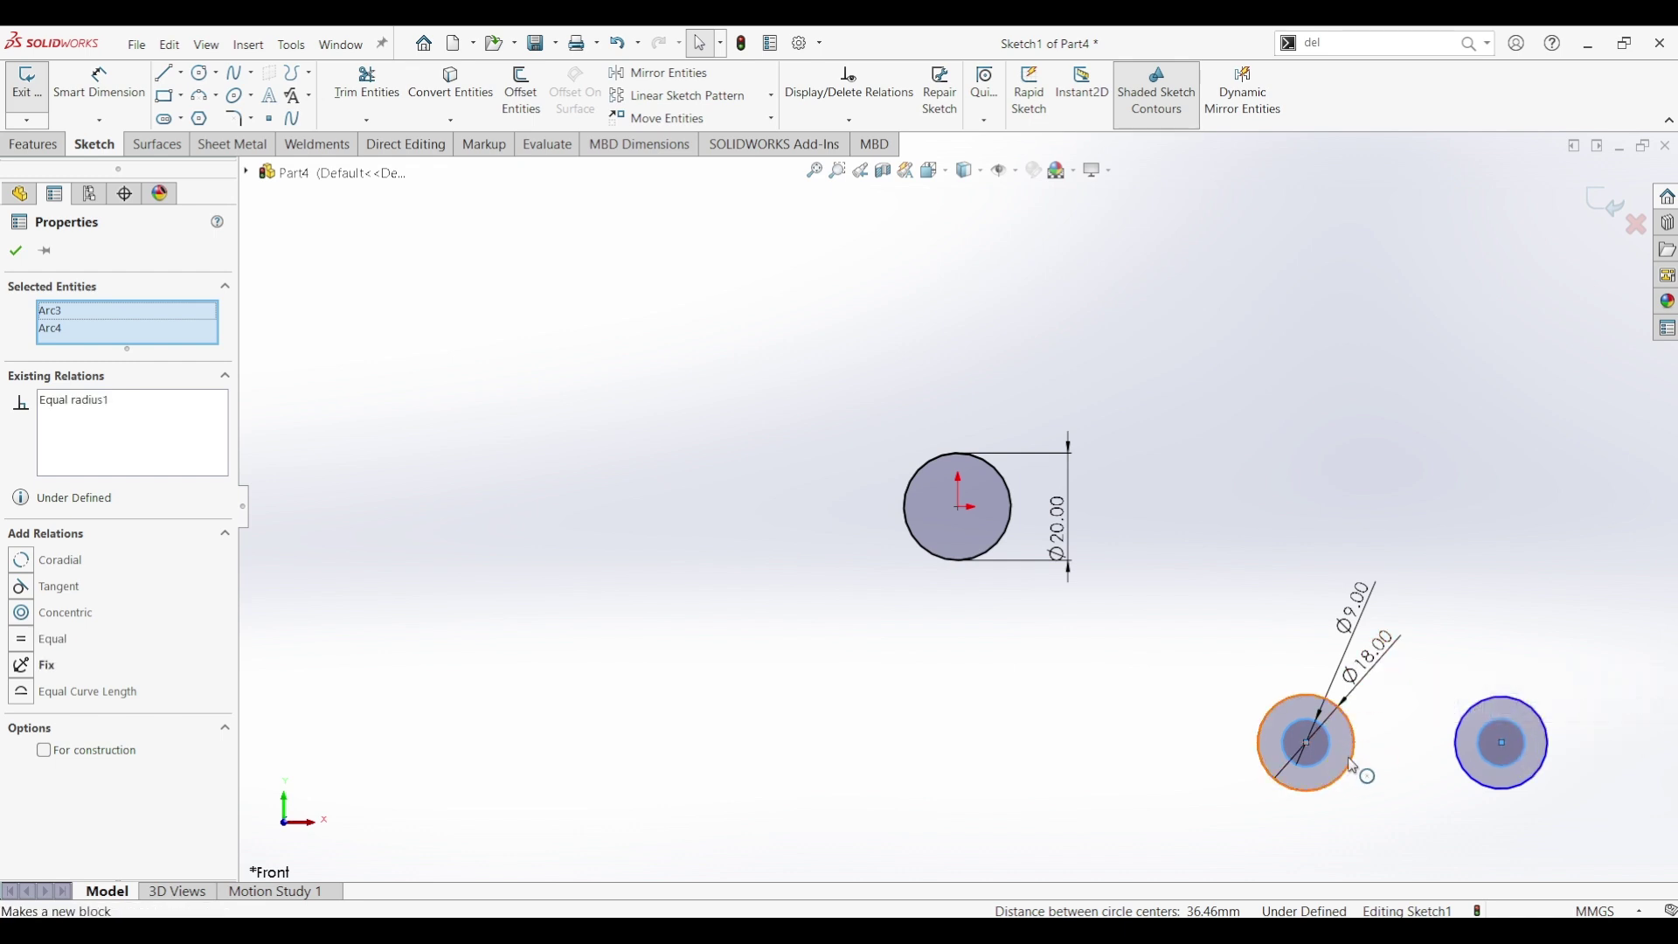
Add an Equal relation between the outer circles of the two concentric pairs
click(1499, 759)
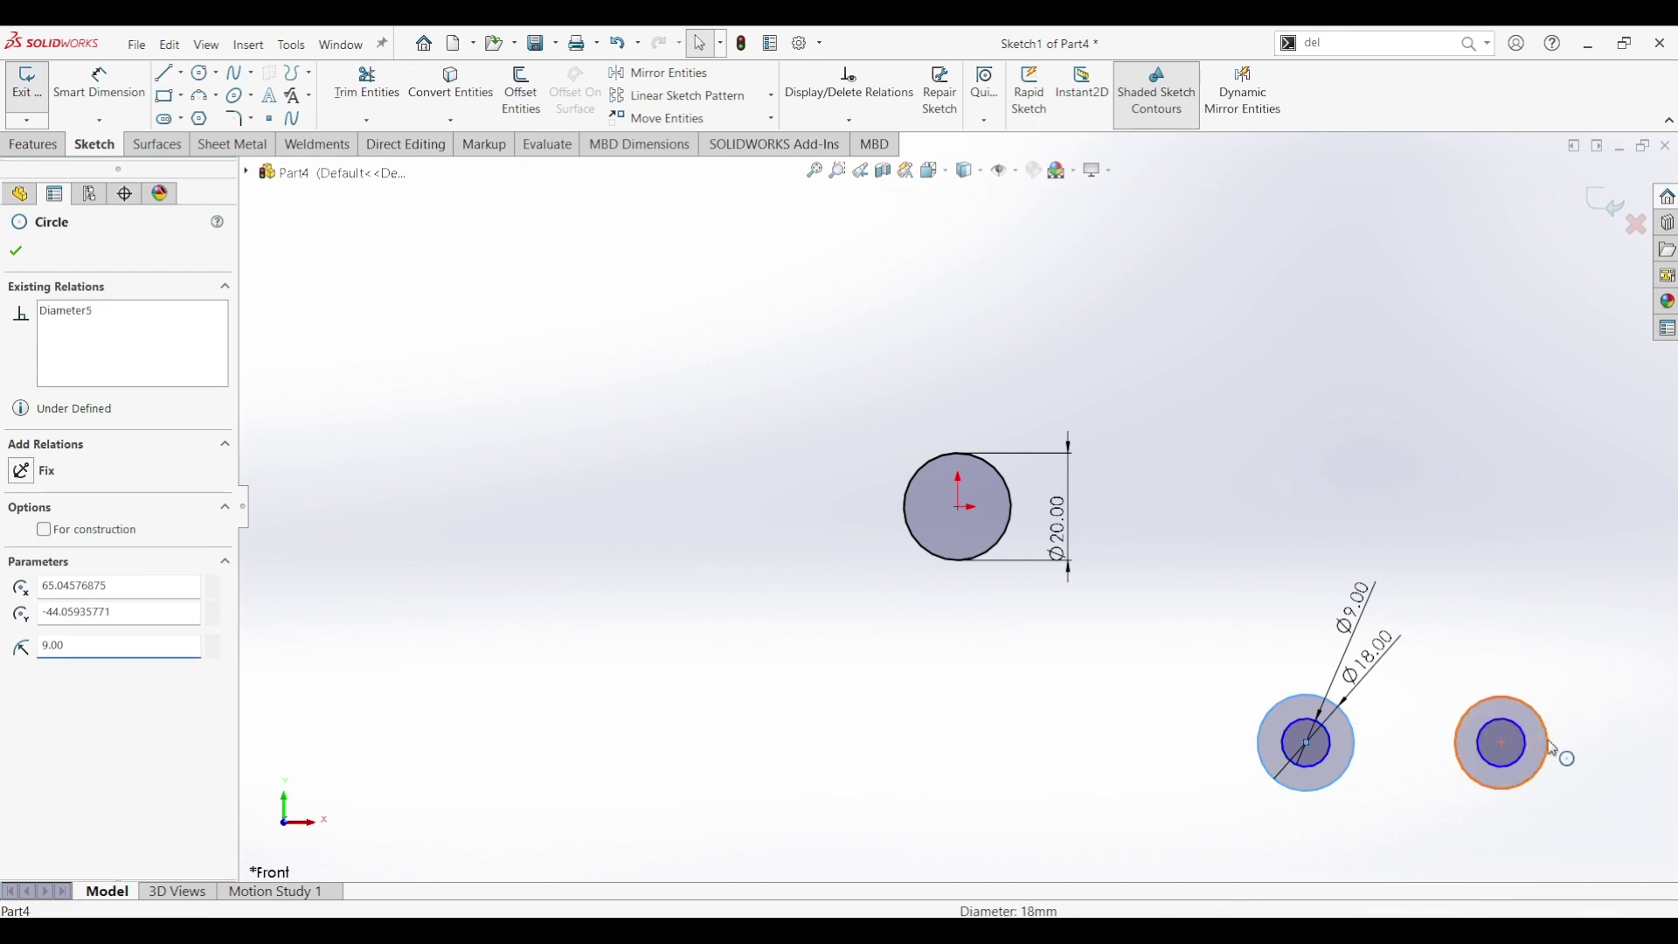
ctrl+click(1554, 749)
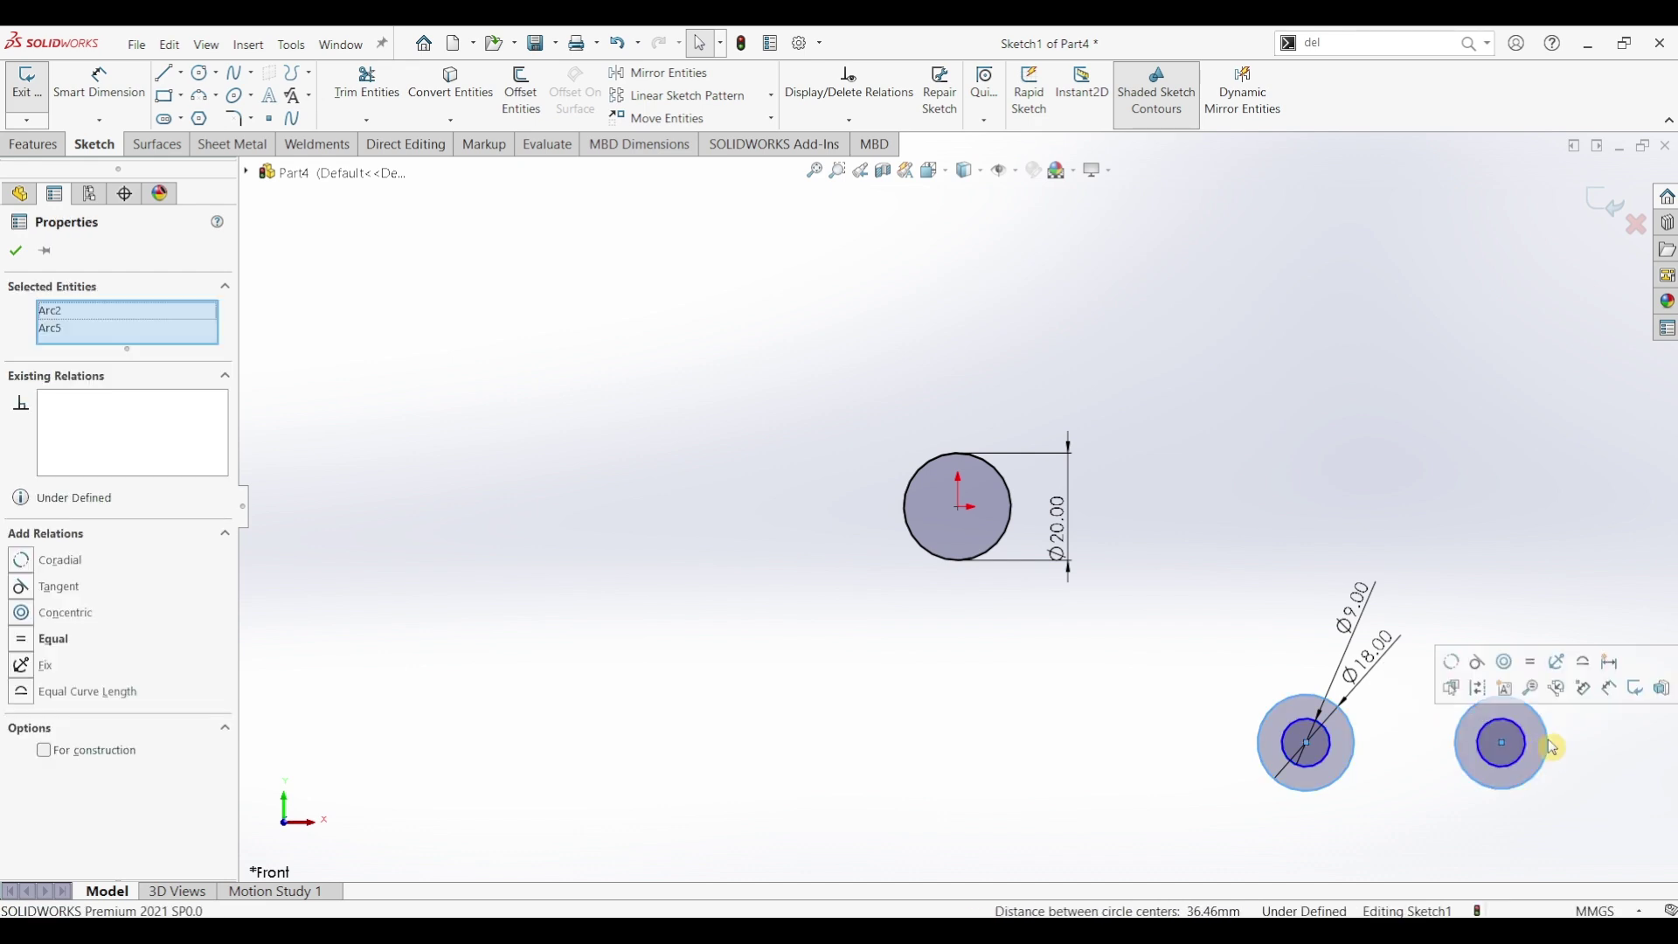
click(1534, 669)
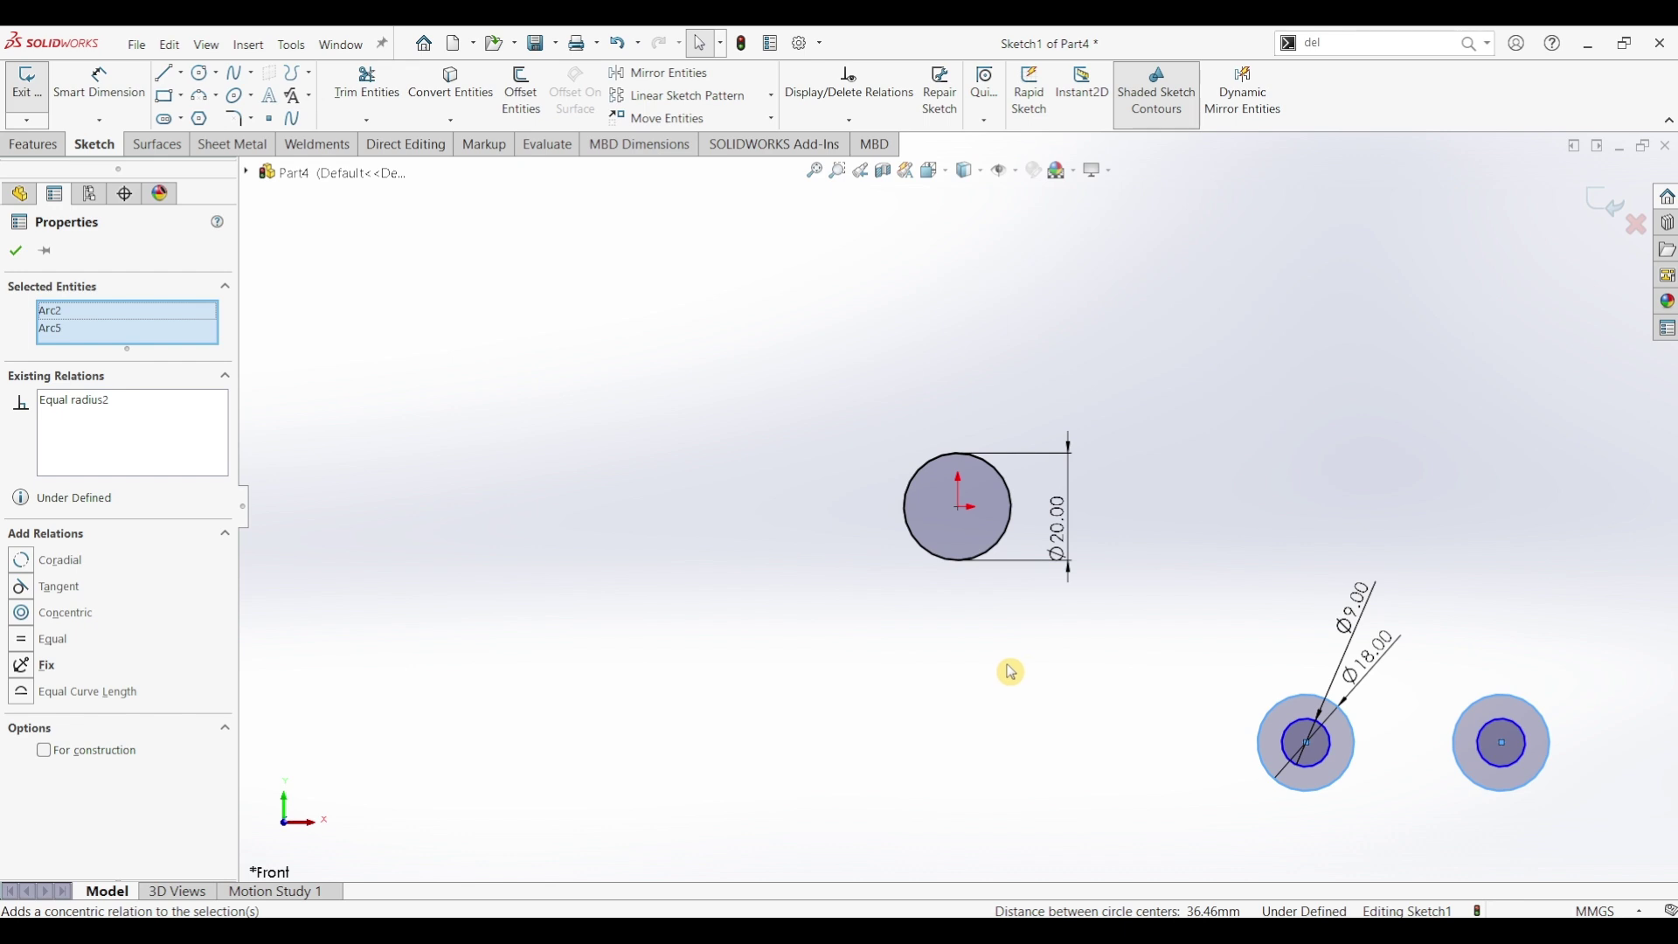
click(18, 252)
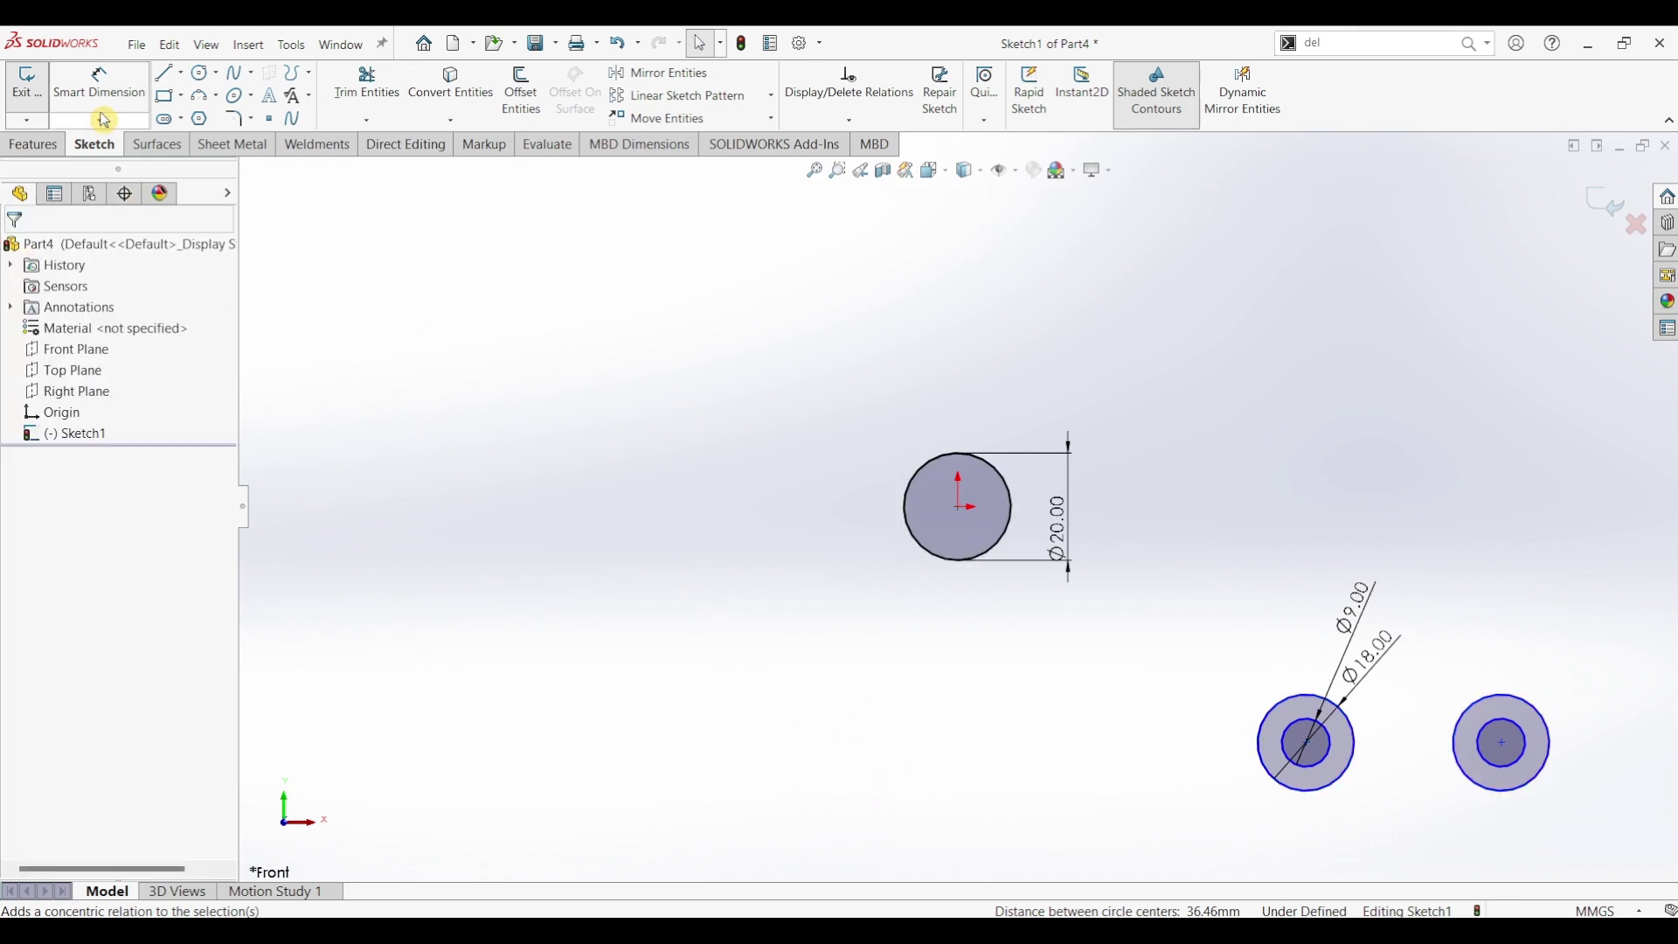
Set the vertical distance from the origin to the centre of the middle concentric pair to 30 mm
click(98, 83)
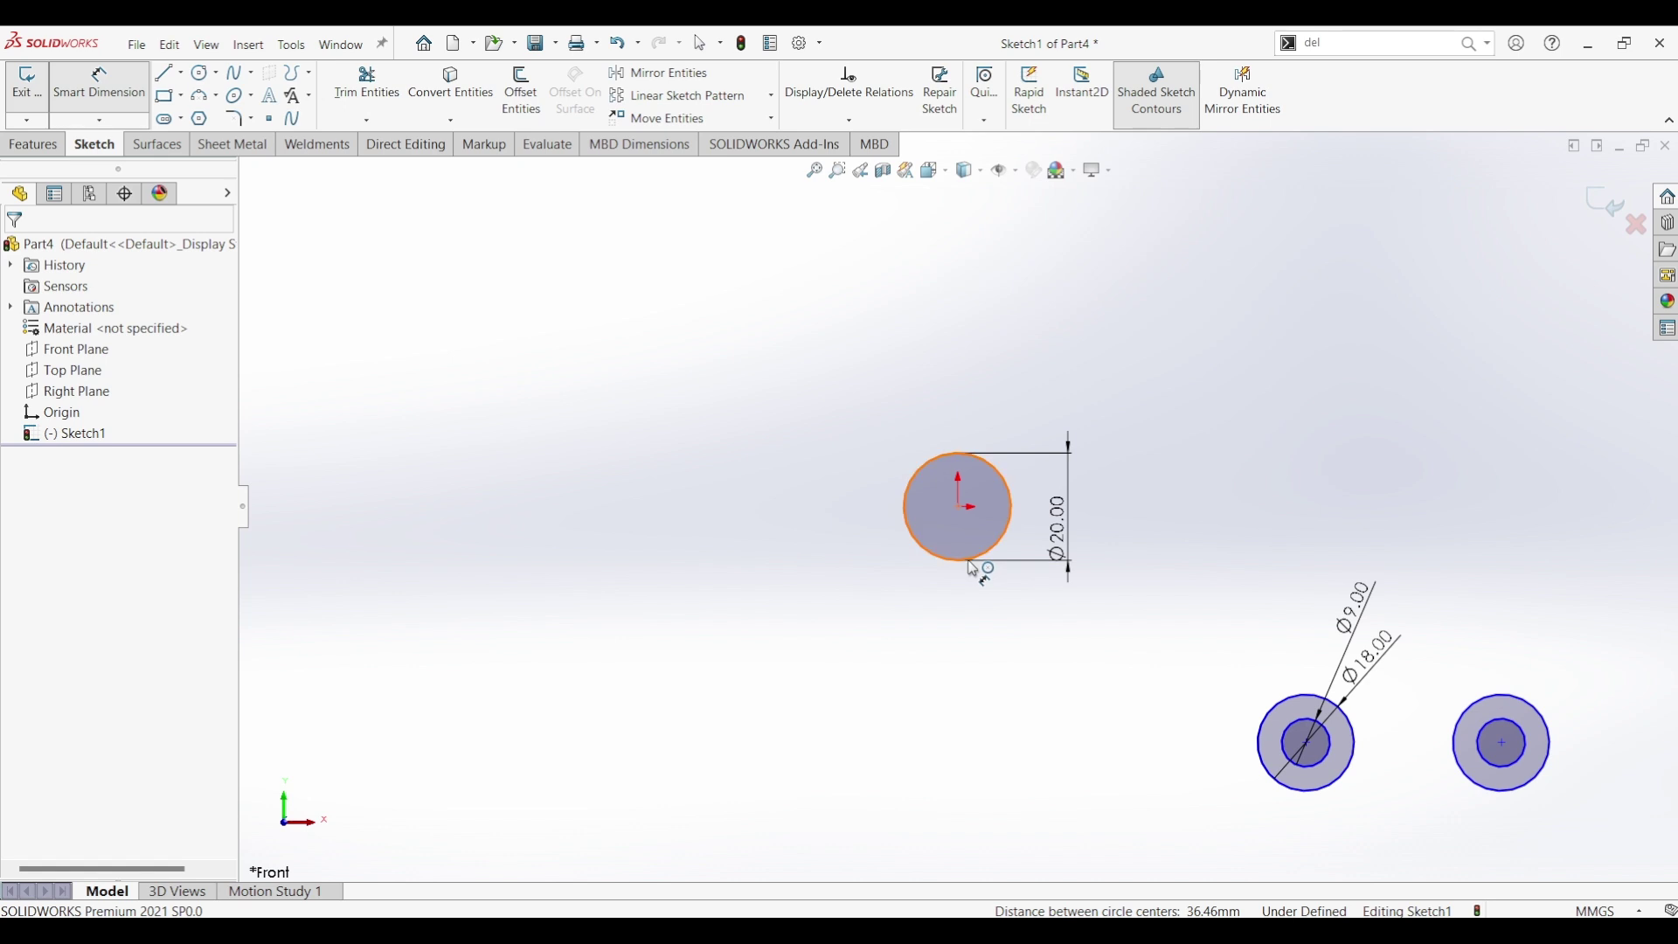
click(962, 508)
click(1309, 745)
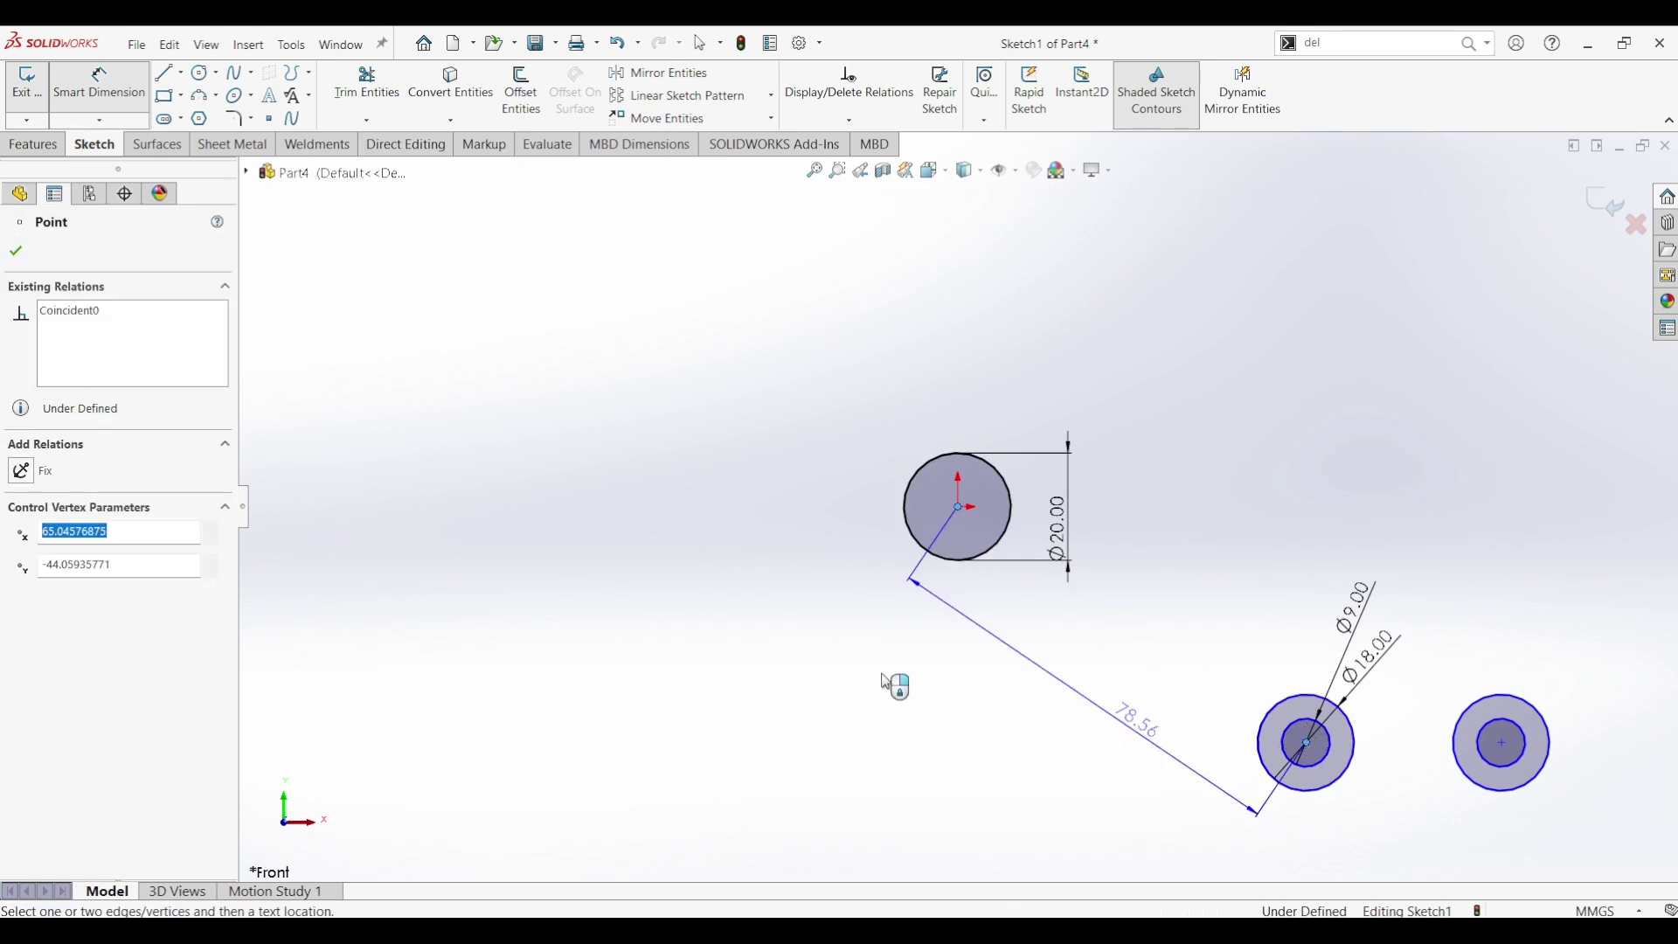
click(841, 639)
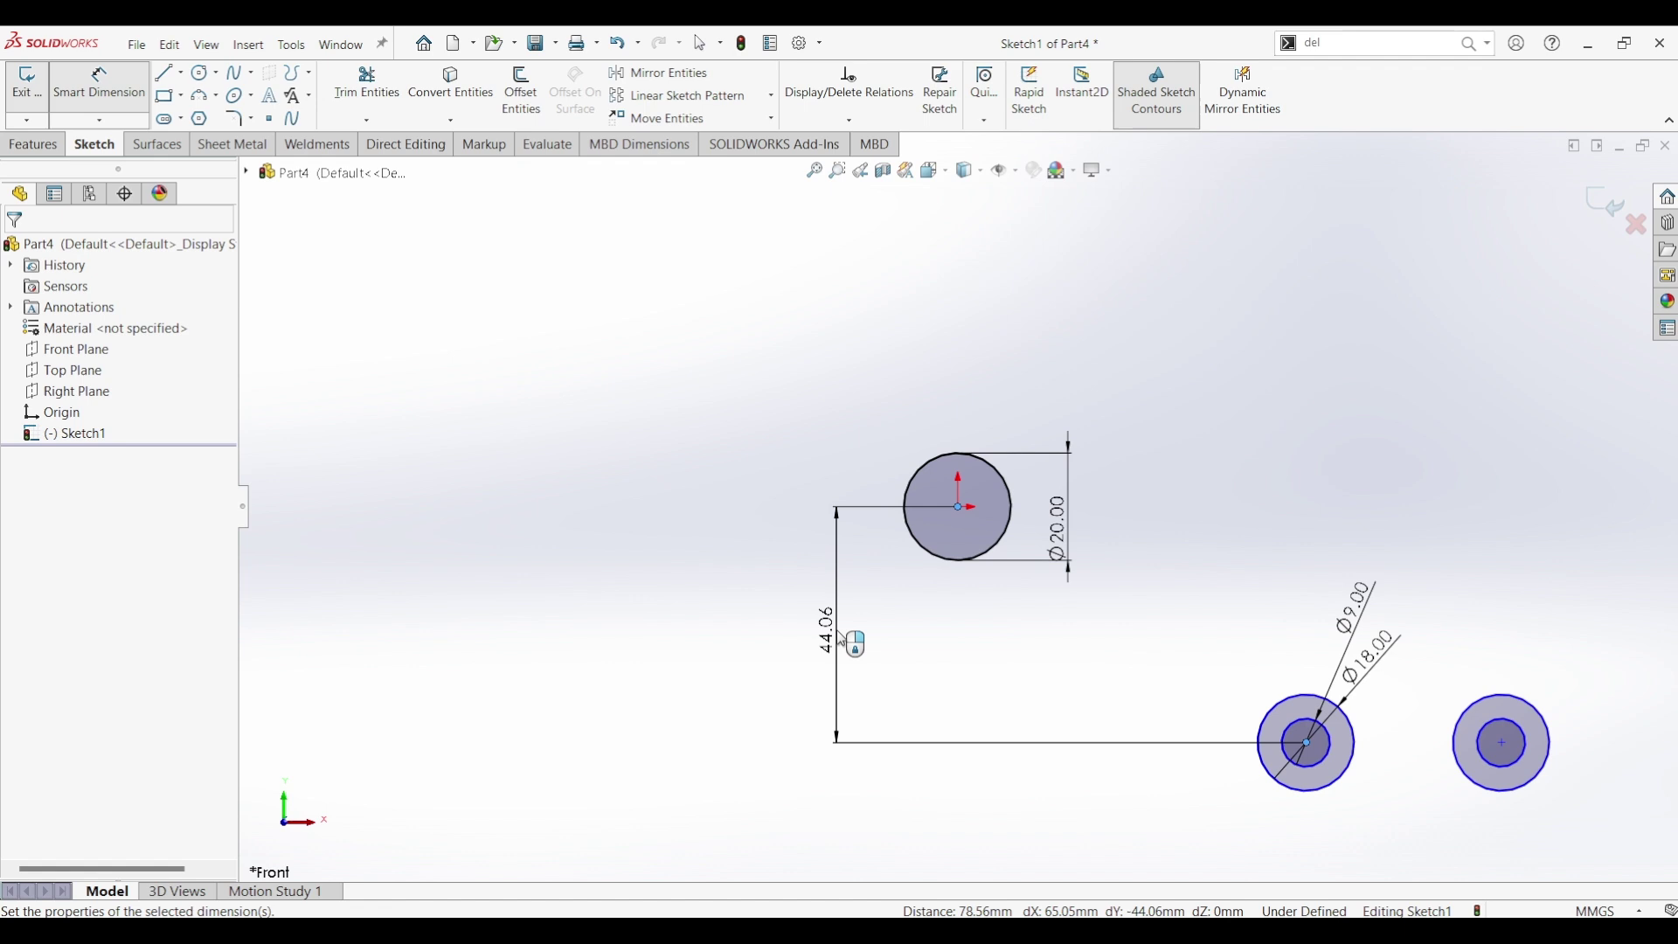
text(25)
key(Return)
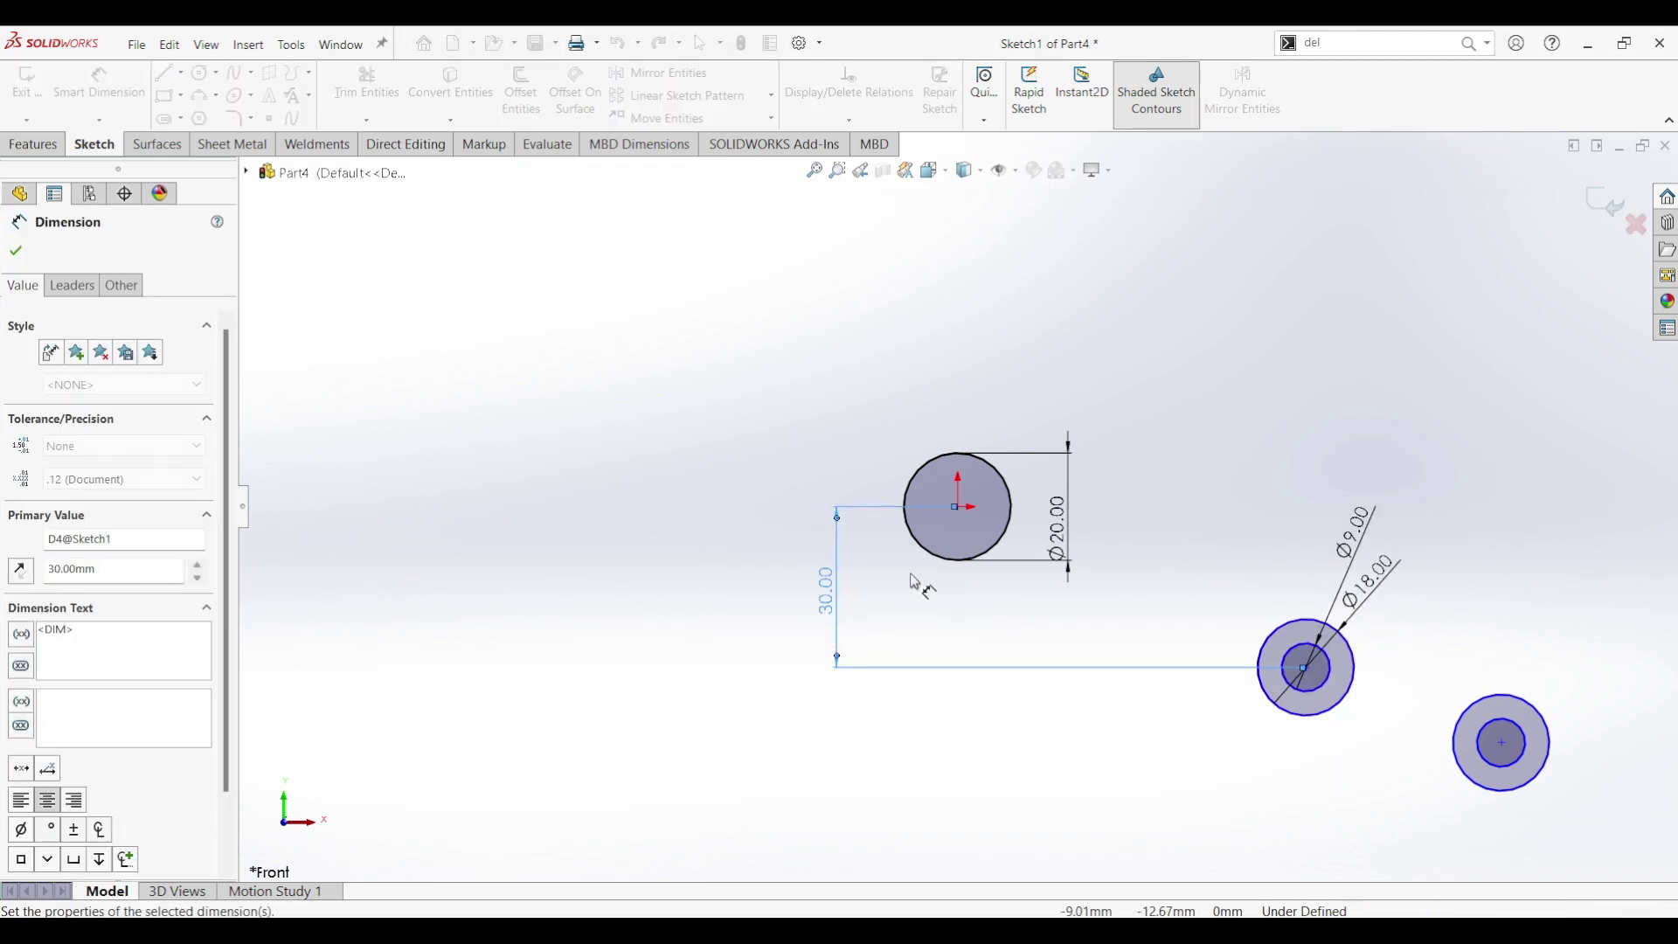
Set the horizontal distance from the origin to the centre of the far concentric pair to 100 mm
click(960, 509)
click(1503, 744)
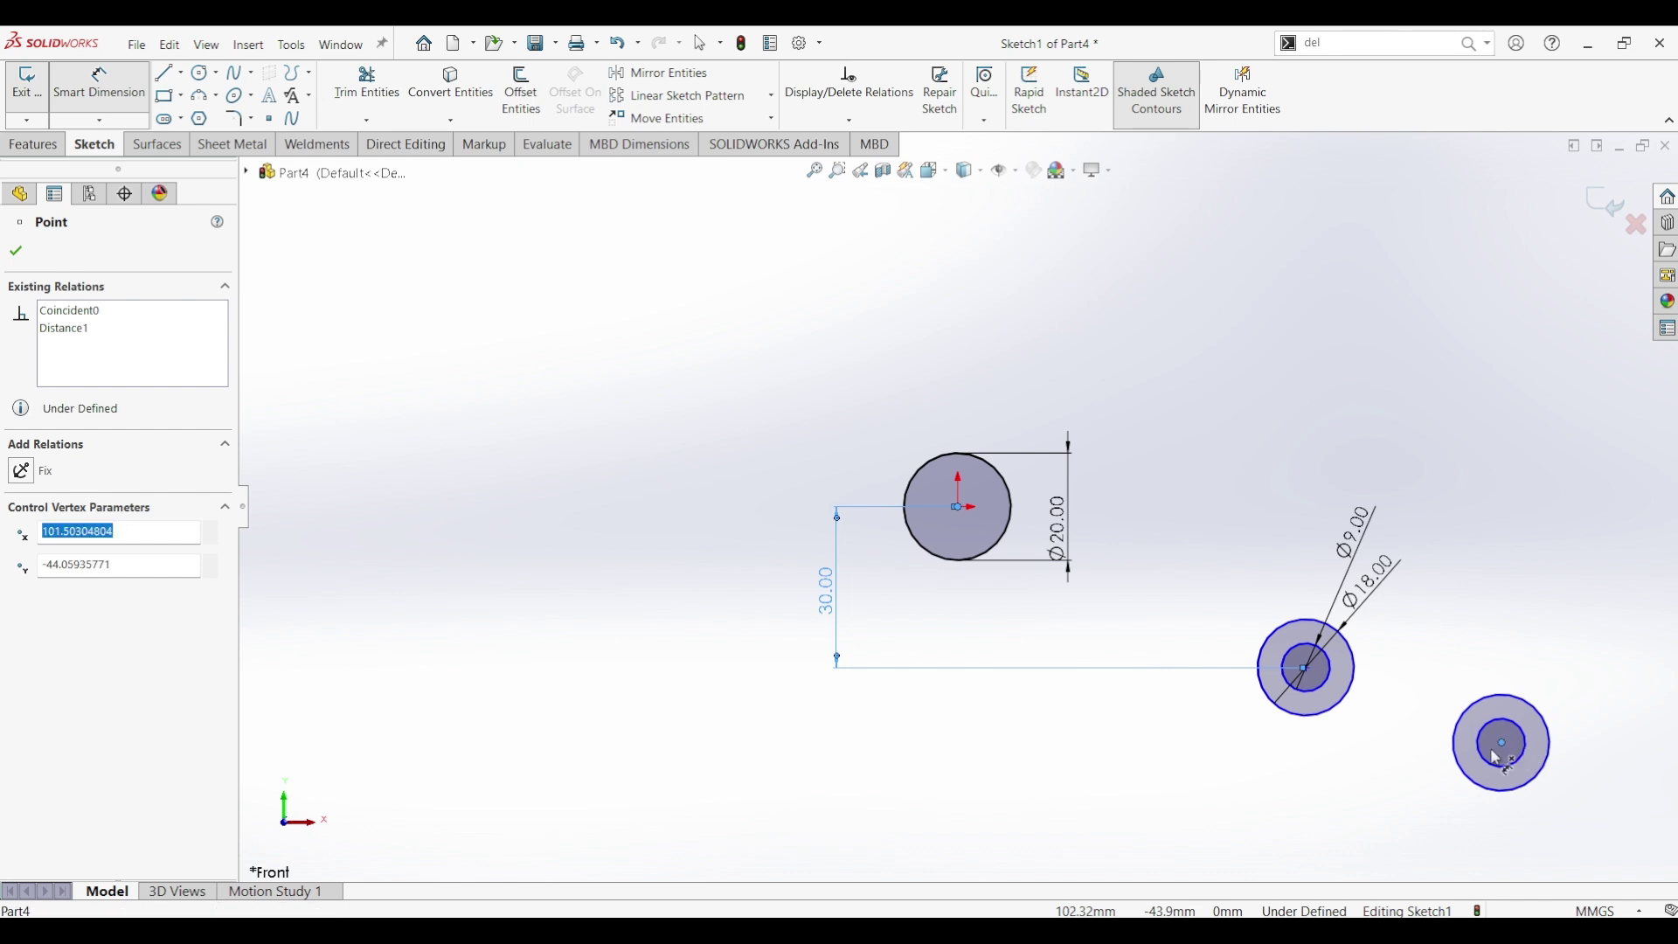
click(1184, 831)
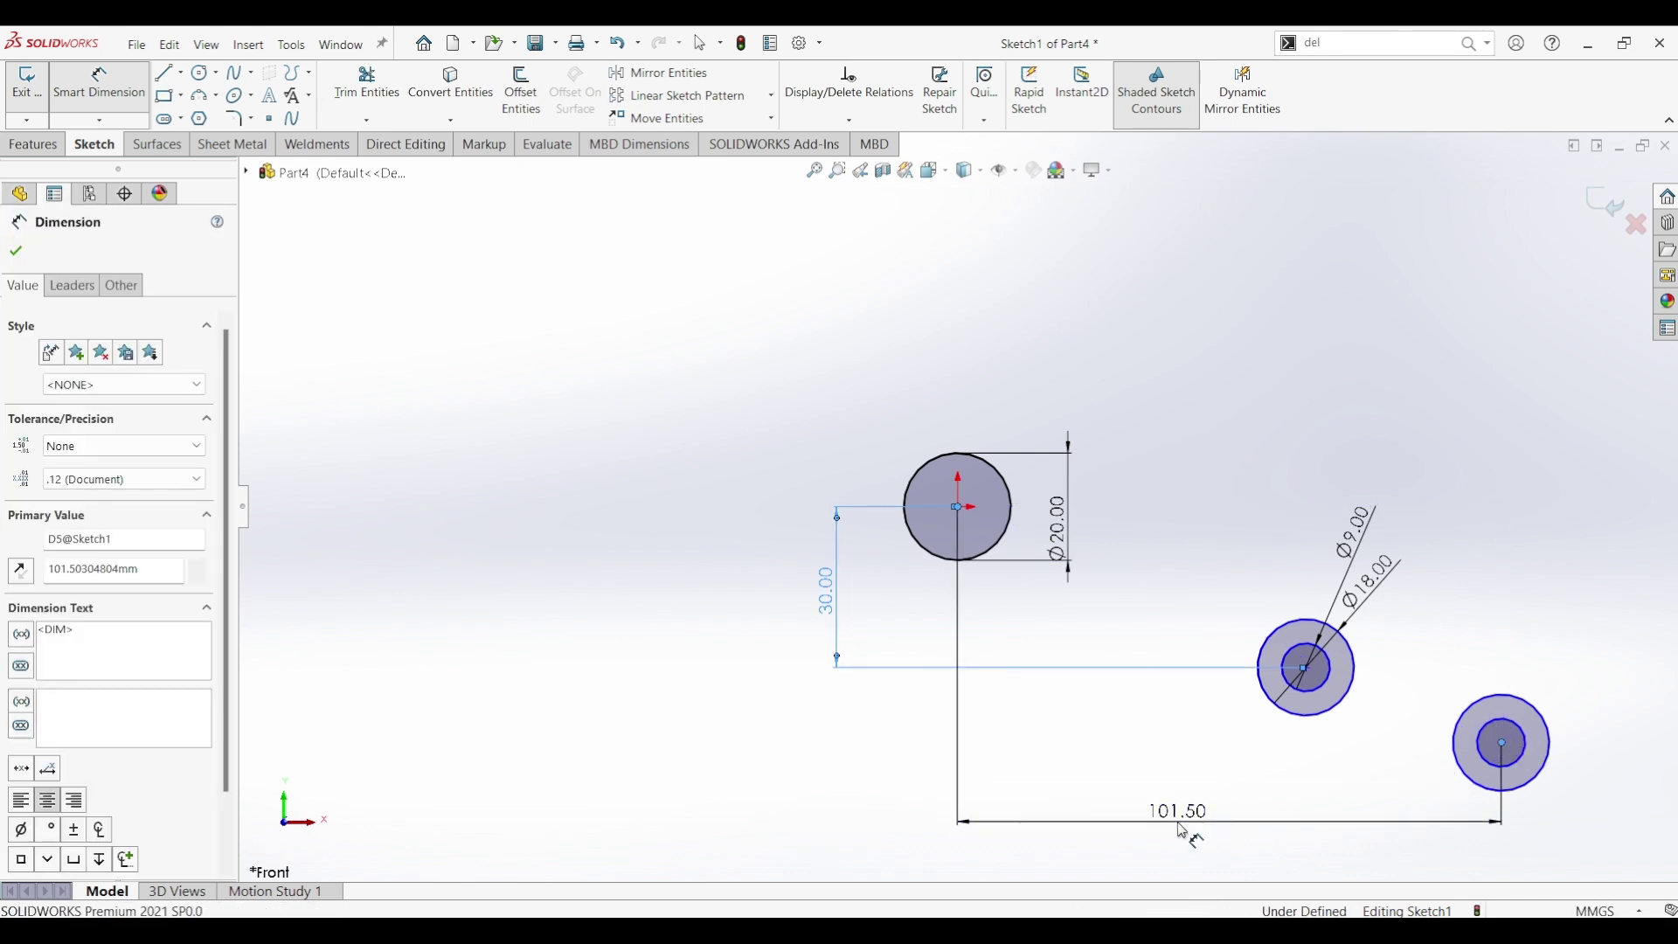
text(100)
key(Return)
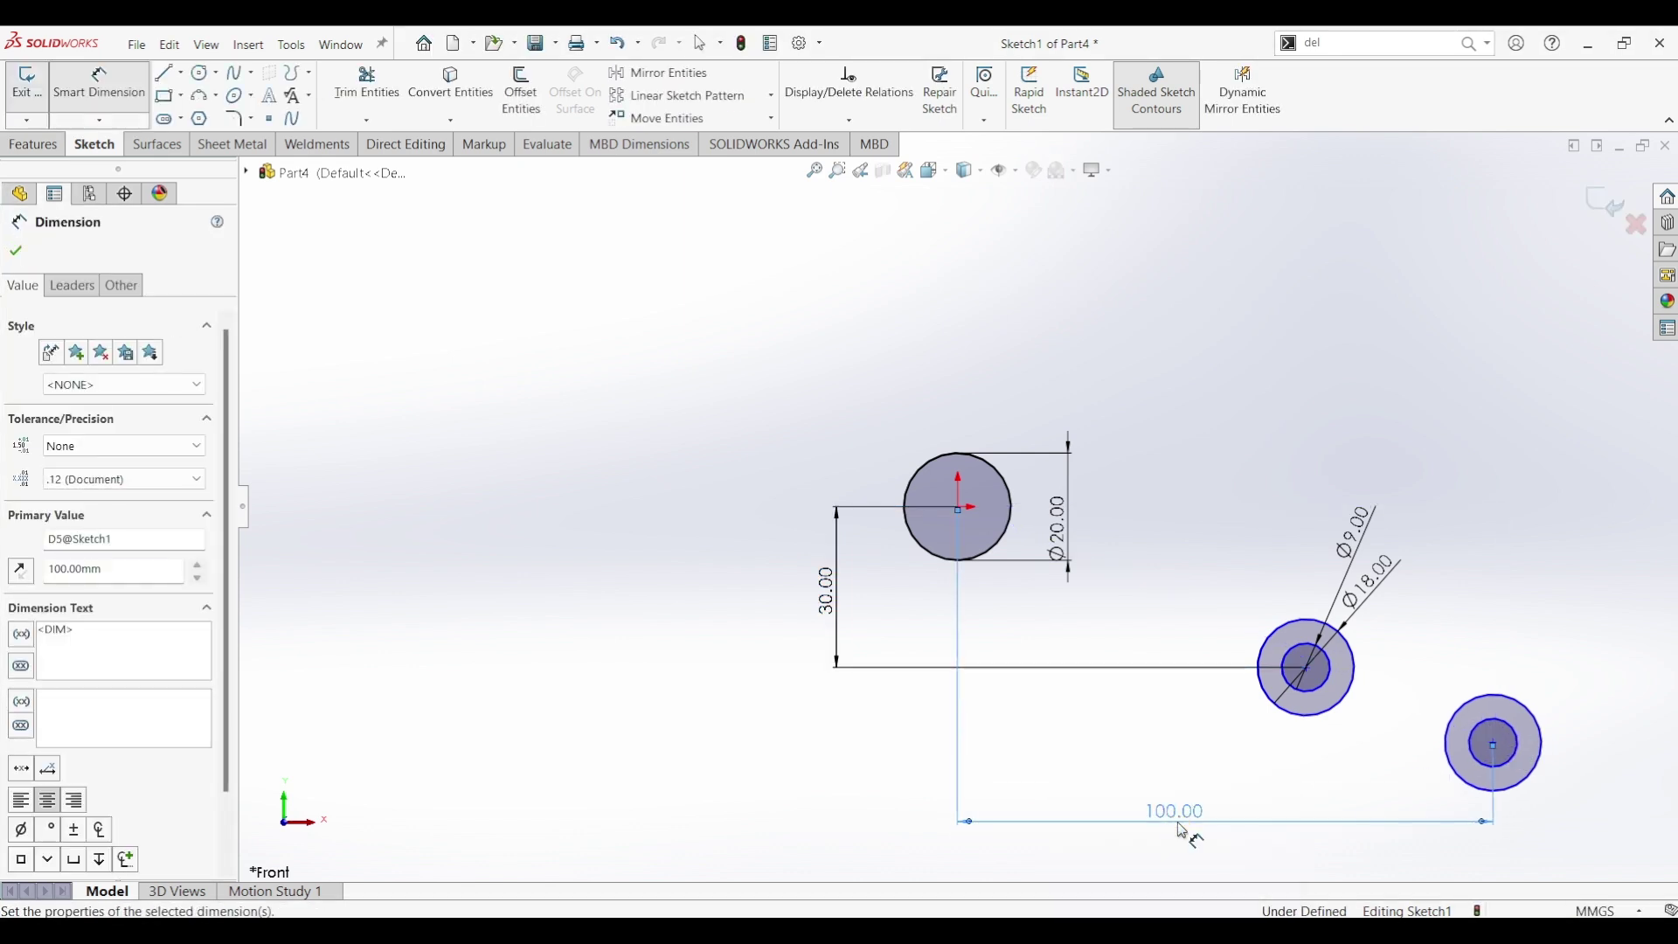
key(Escape)
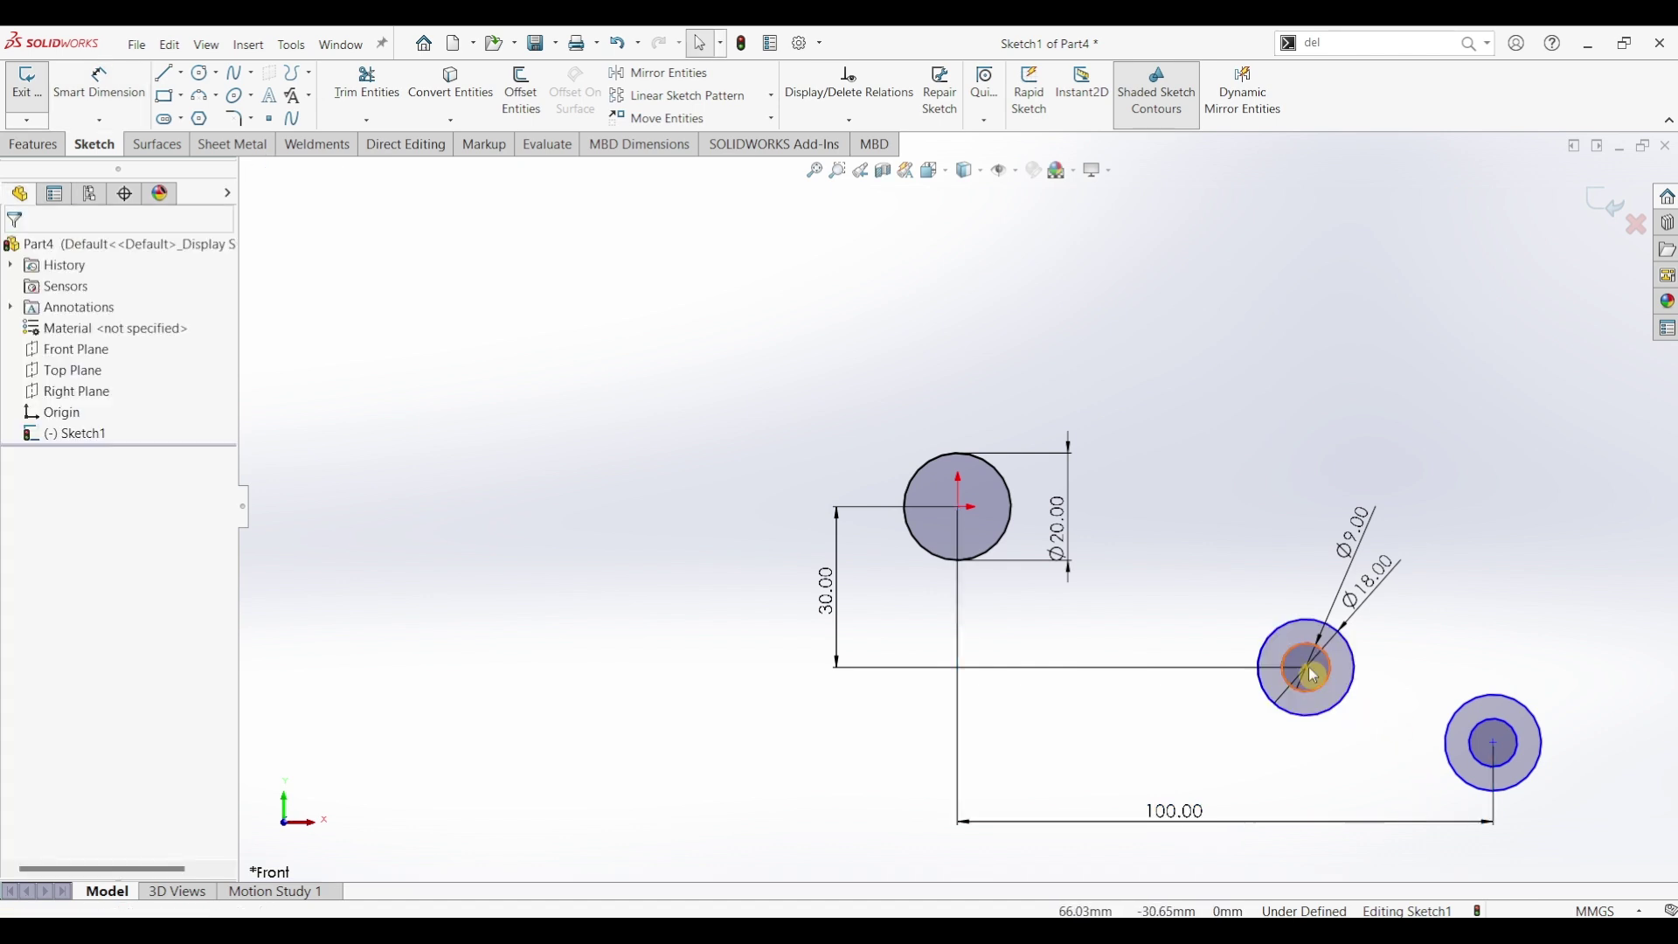
Add a Horizontal relation between the centres of the two concentric pairs
click(1309, 670)
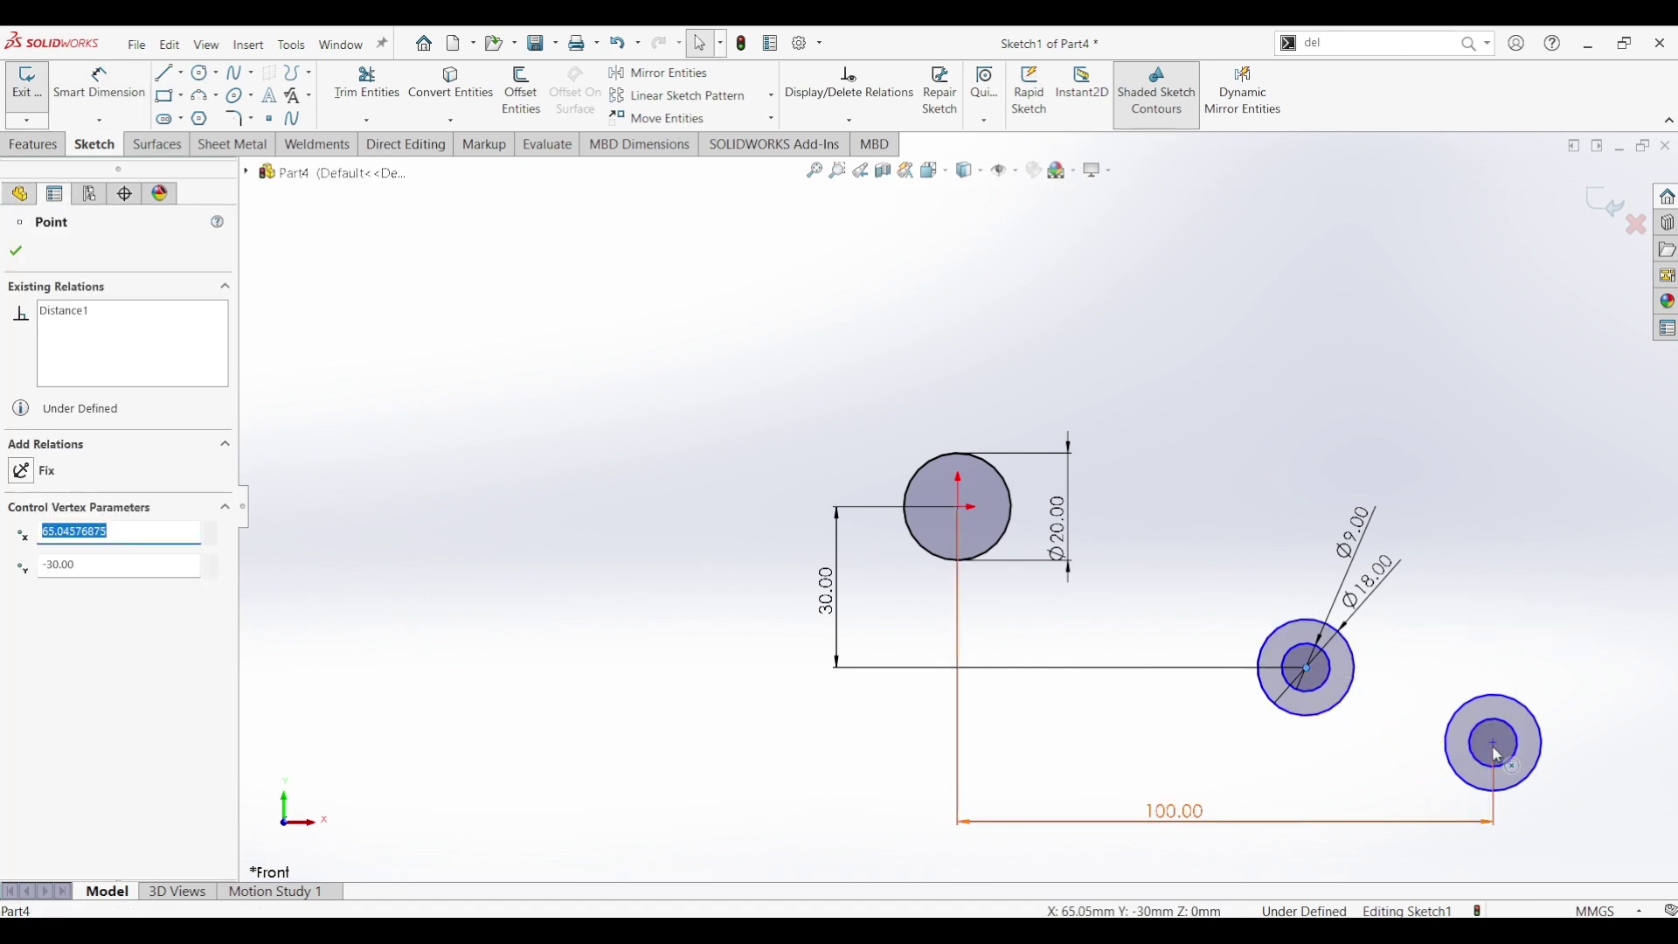
ctrl+click(1498, 753)
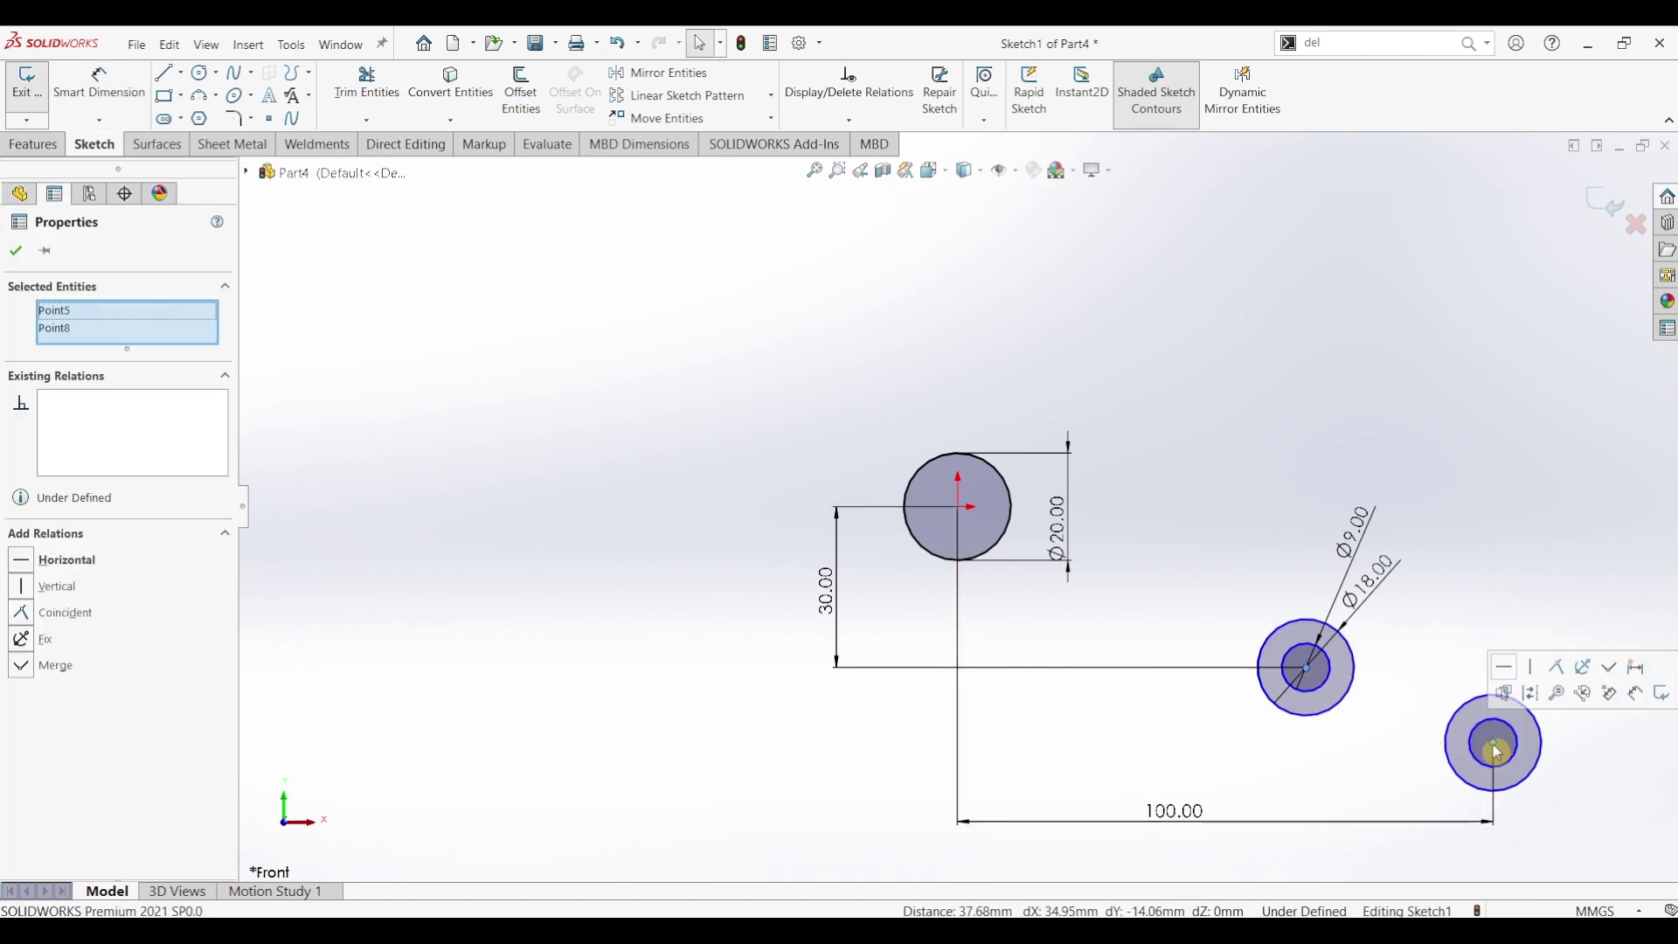
click(1505, 673)
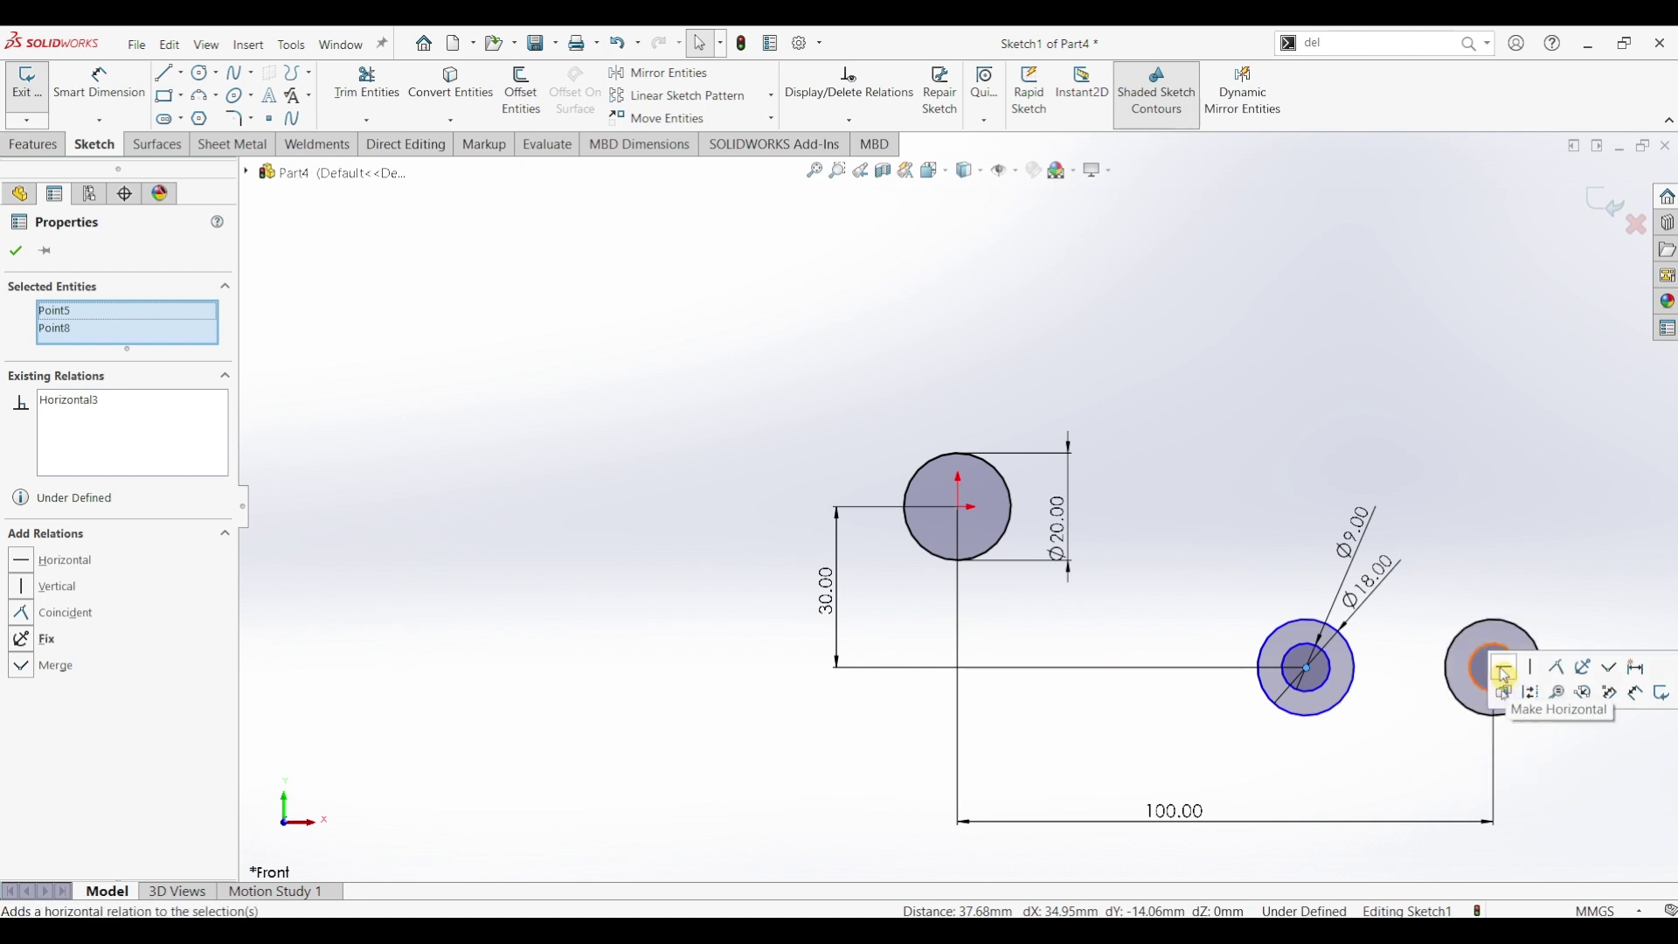
Dimension the horizontal distance between the centres of the two concentric pairs as 24 mm
click(105, 83)
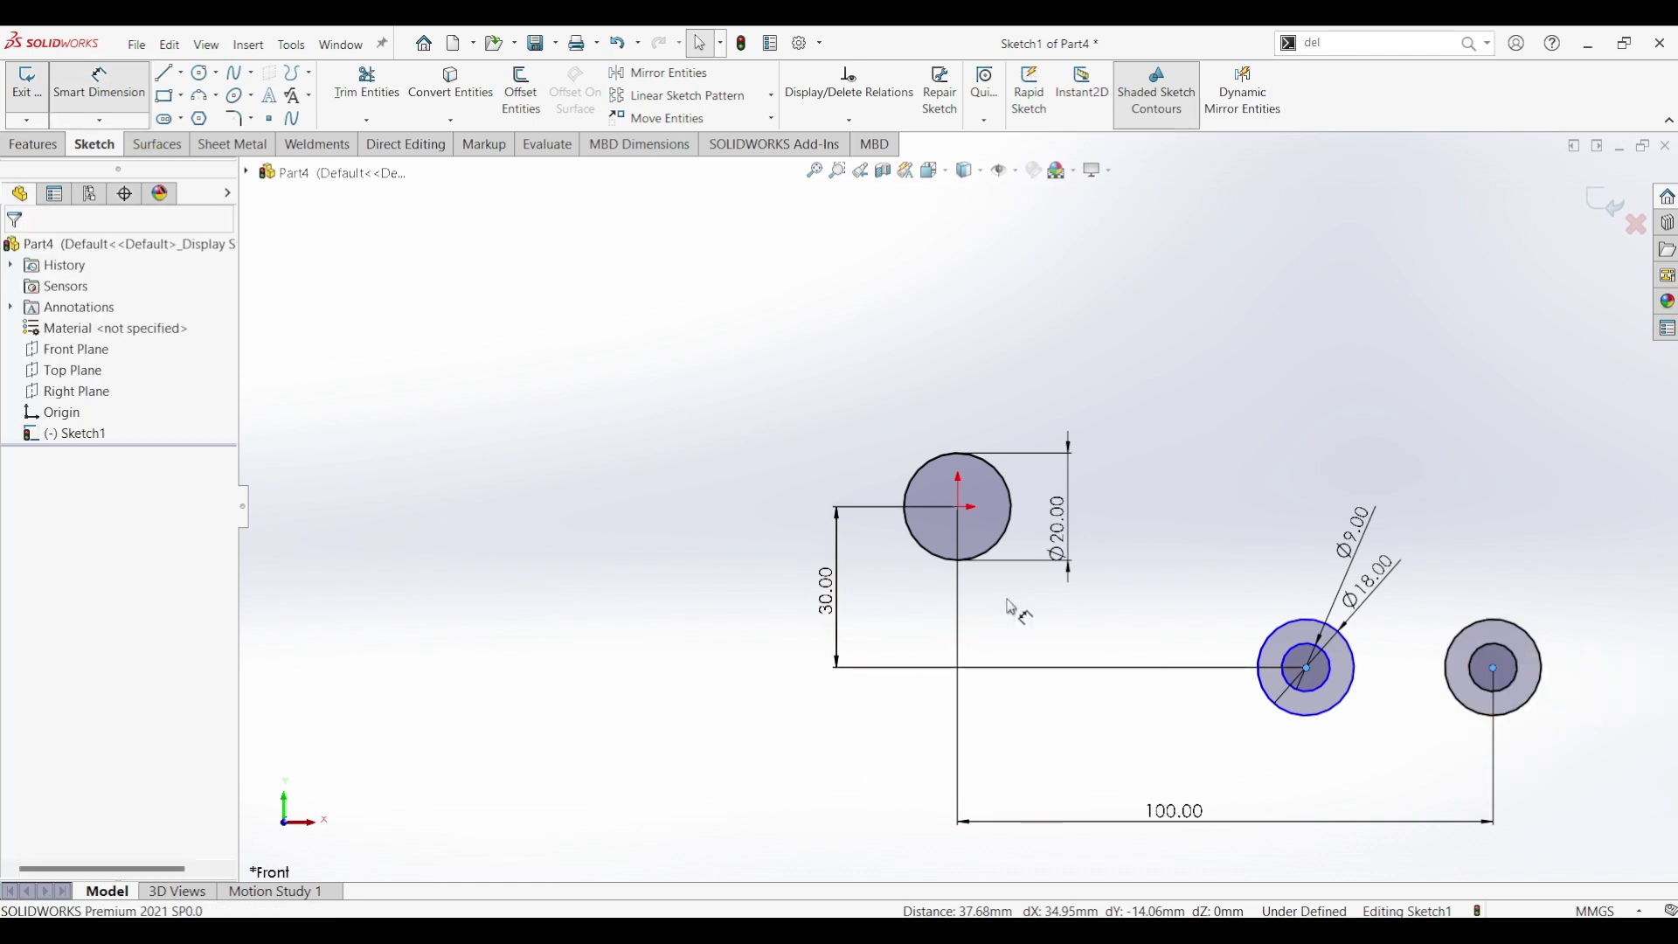
click(1474, 673)
click(1311, 672)
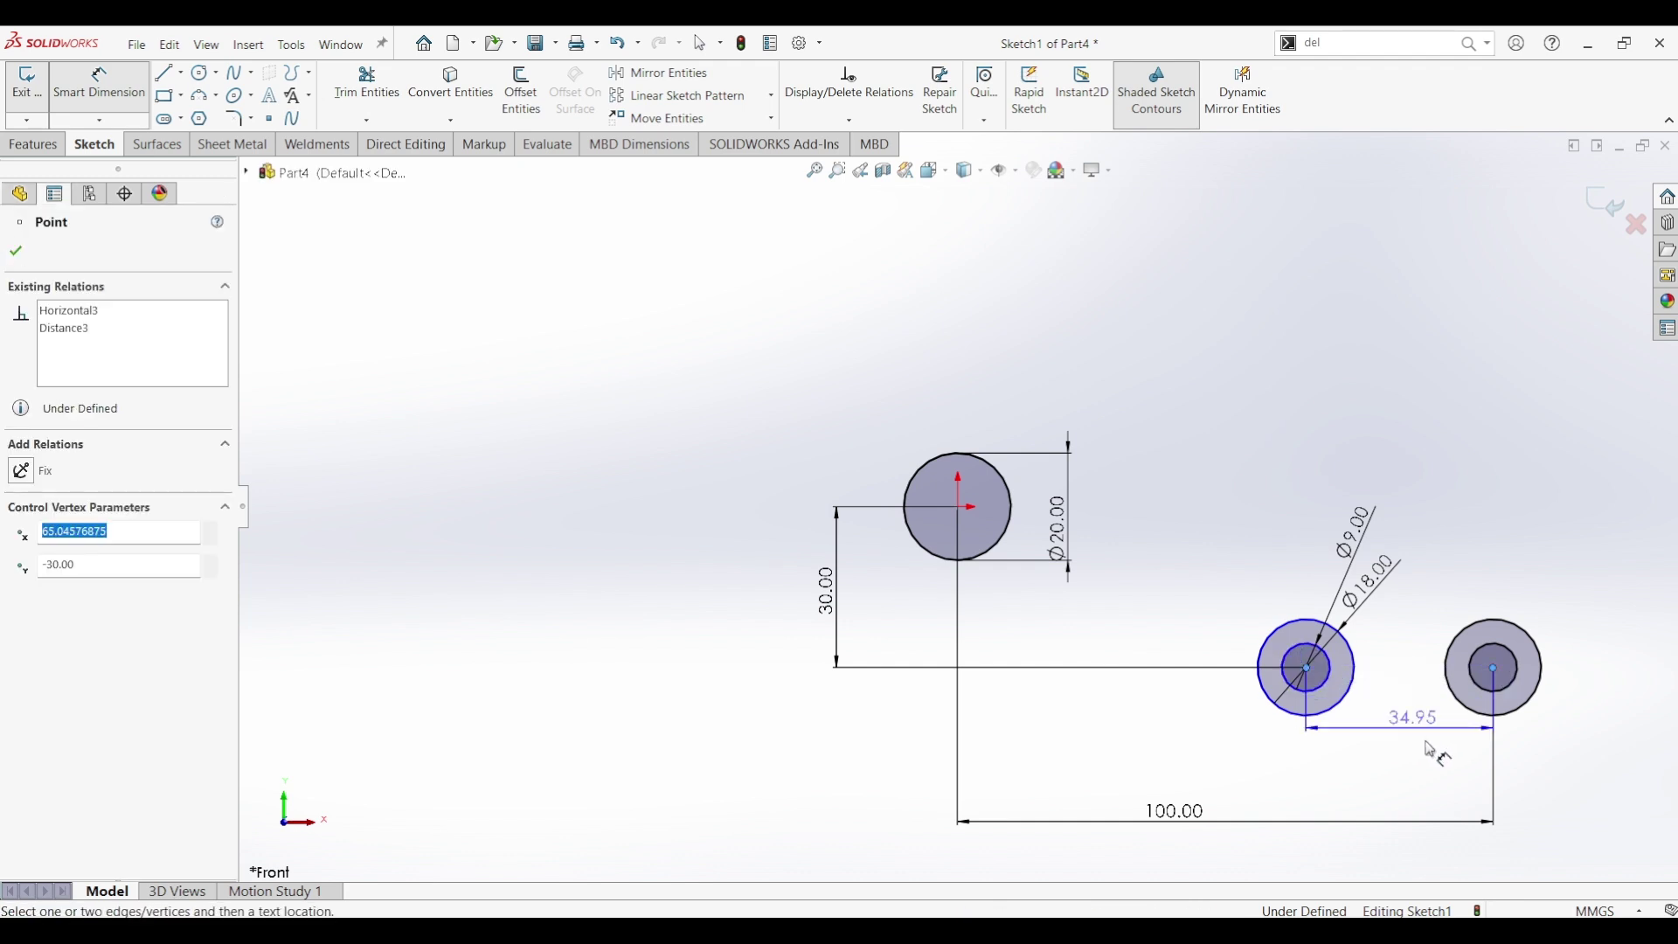
click(1431, 778)
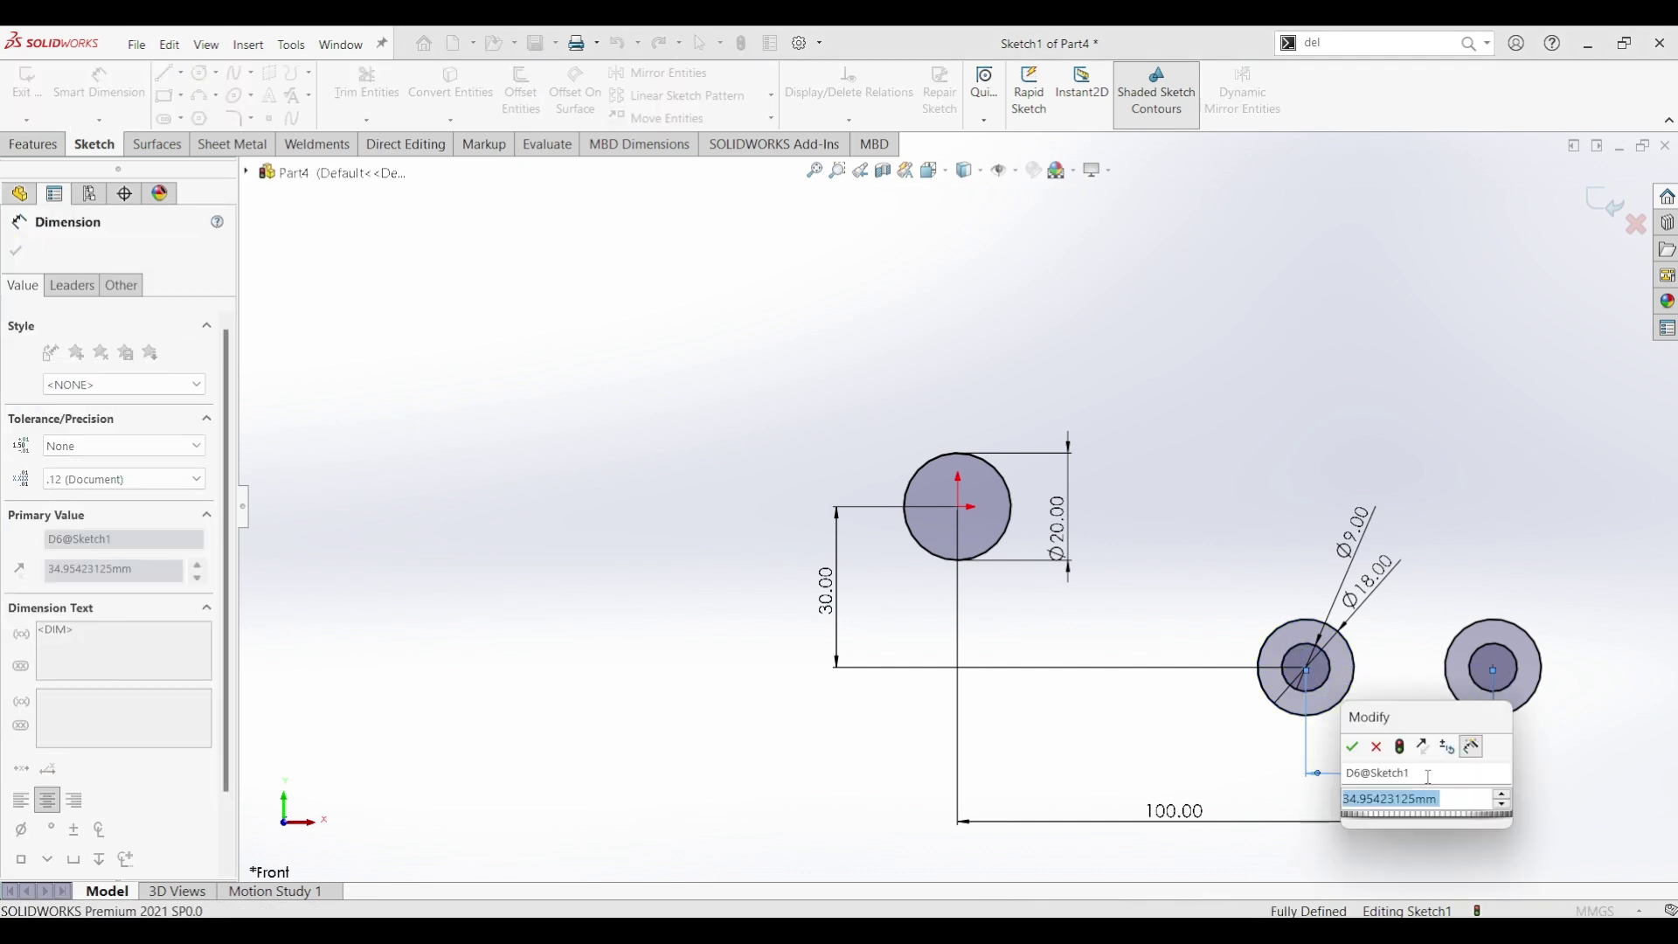
click(1431, 784)
key(Return)
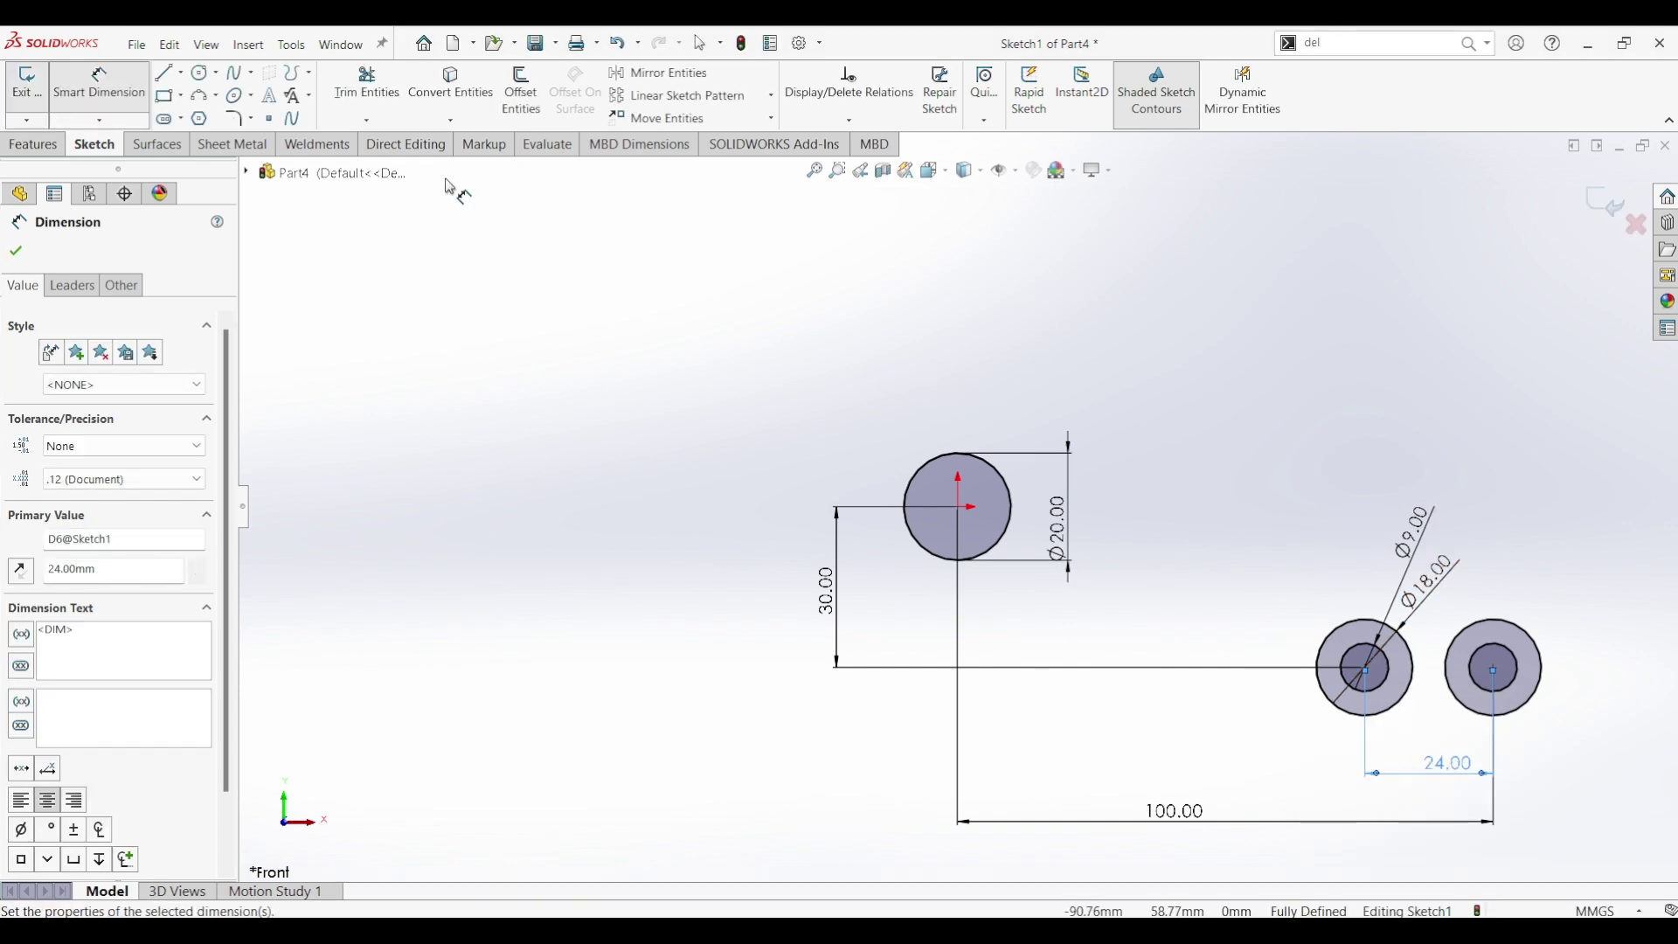
click(22, 252)
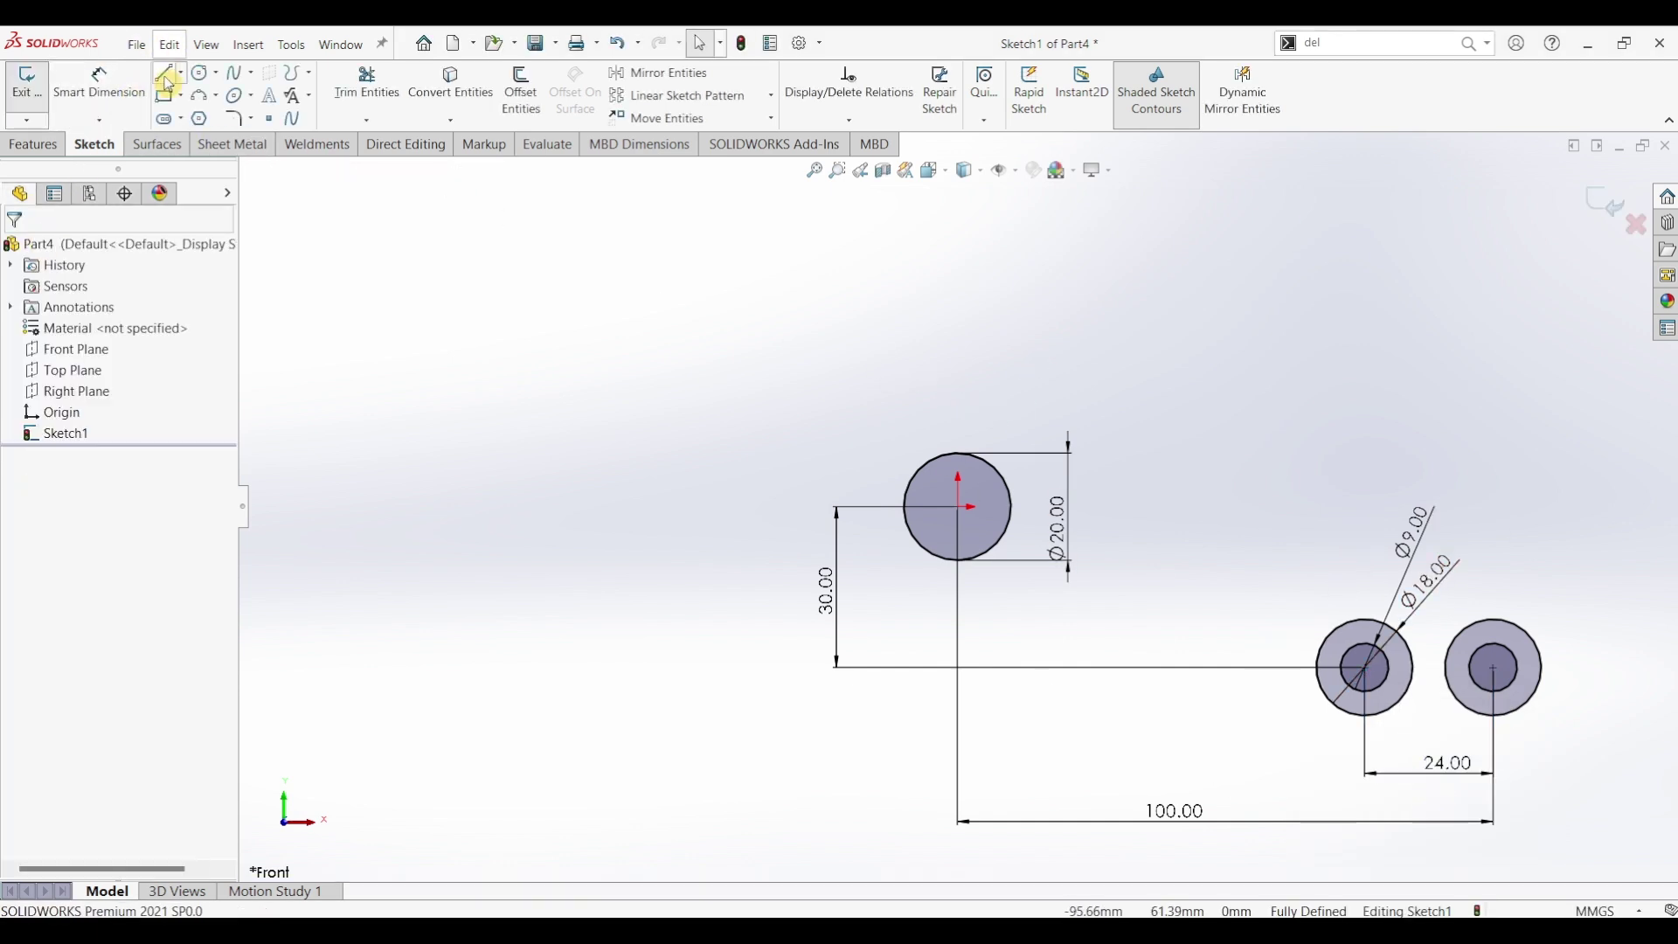
Sketch a horizontal line about 45 mm long from the top of the 20 mm circle, continuing as a tangent arc to the far pair's outer circle
click(163, 73)
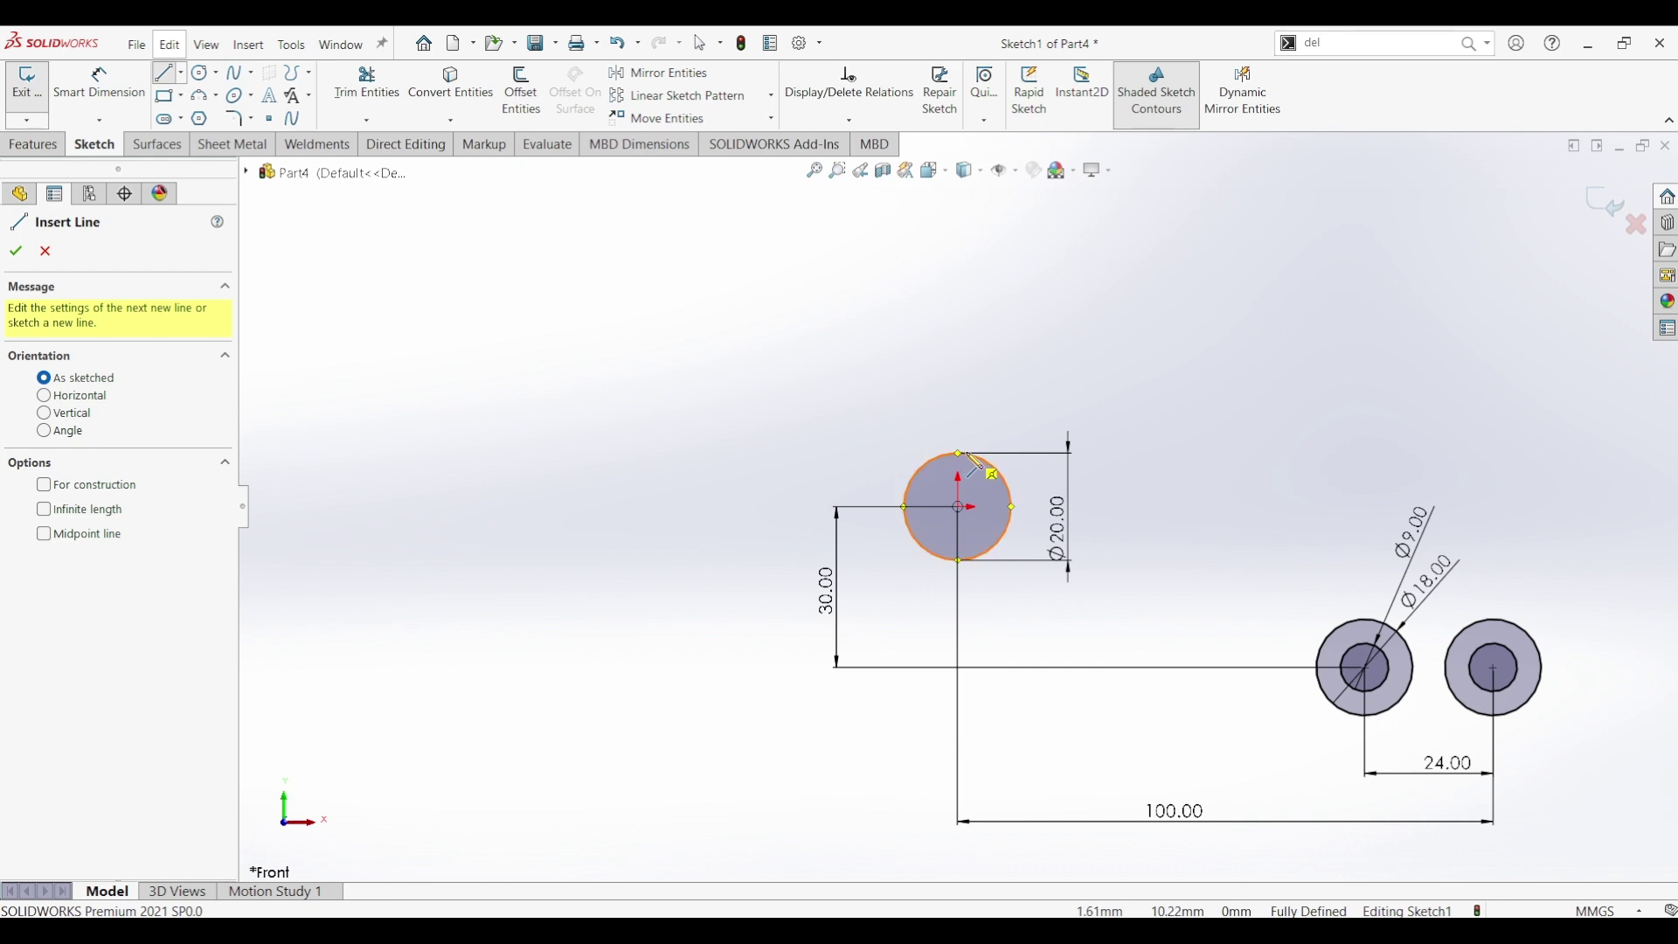
click(959, 454)
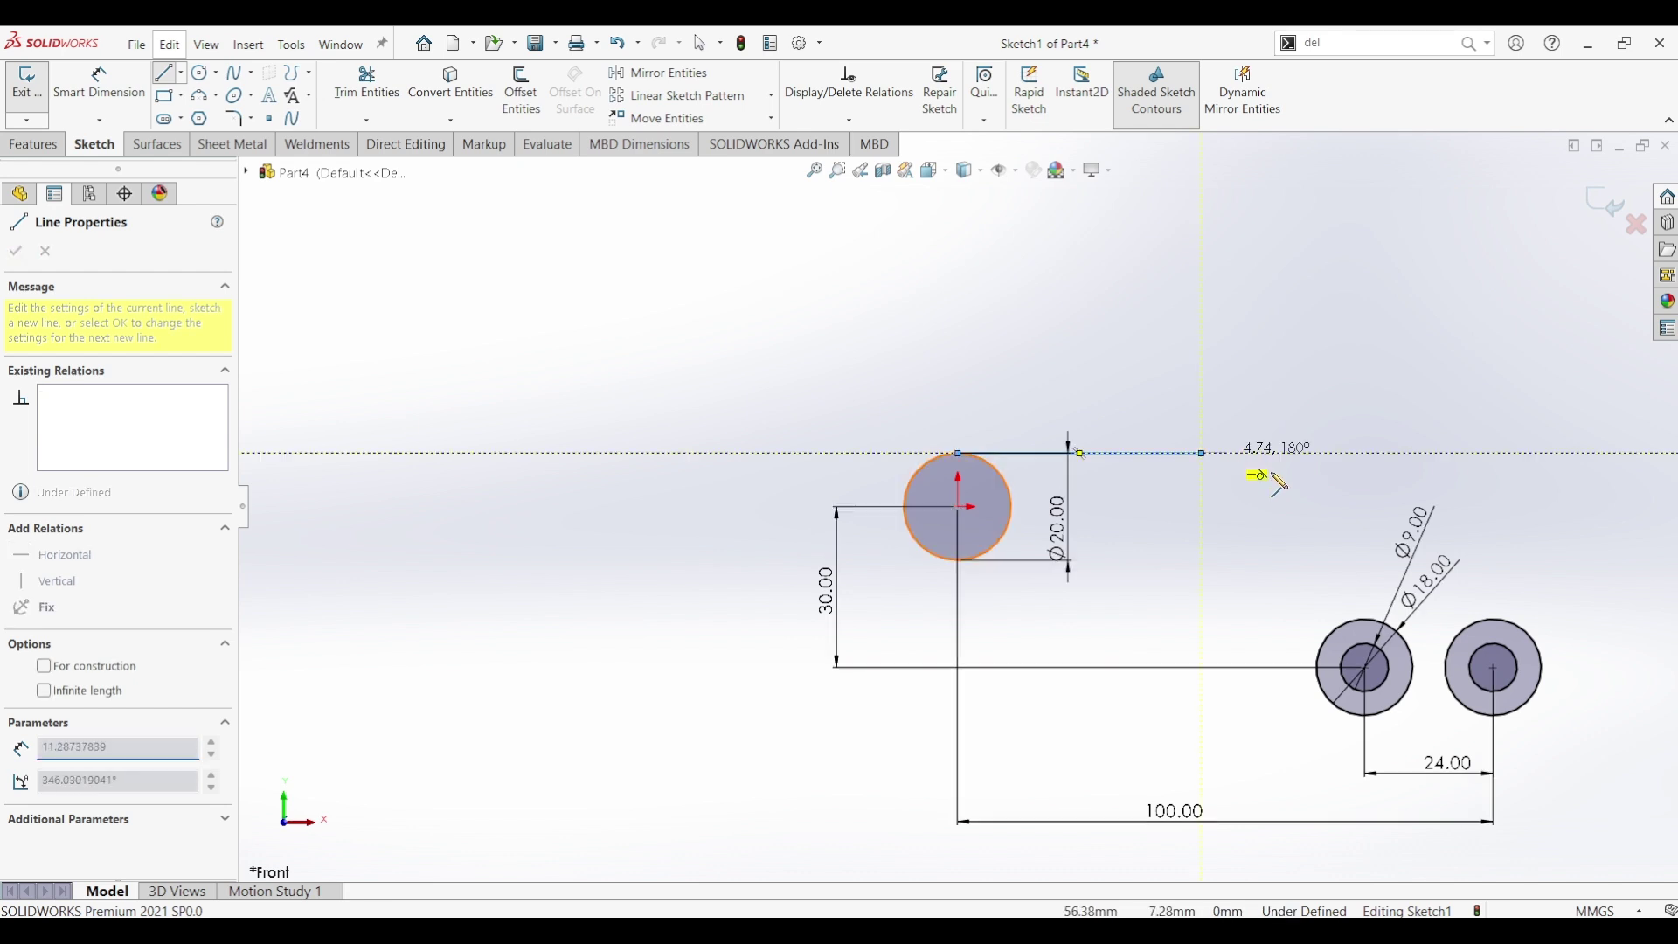
click(1204, 454)
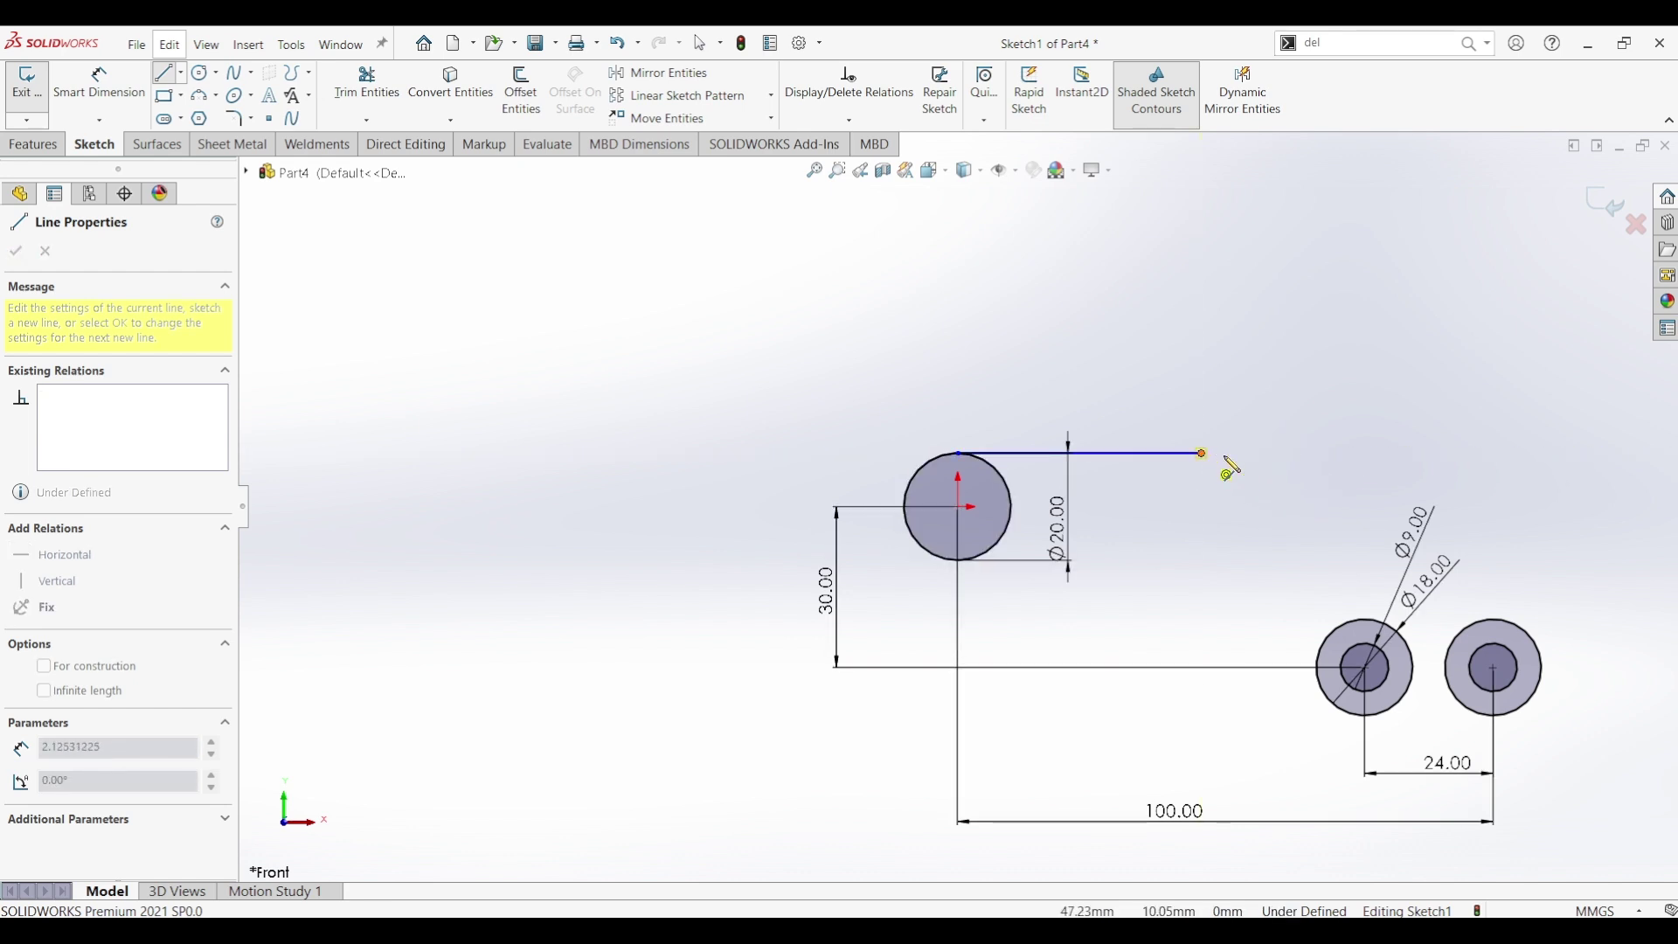
key(a)
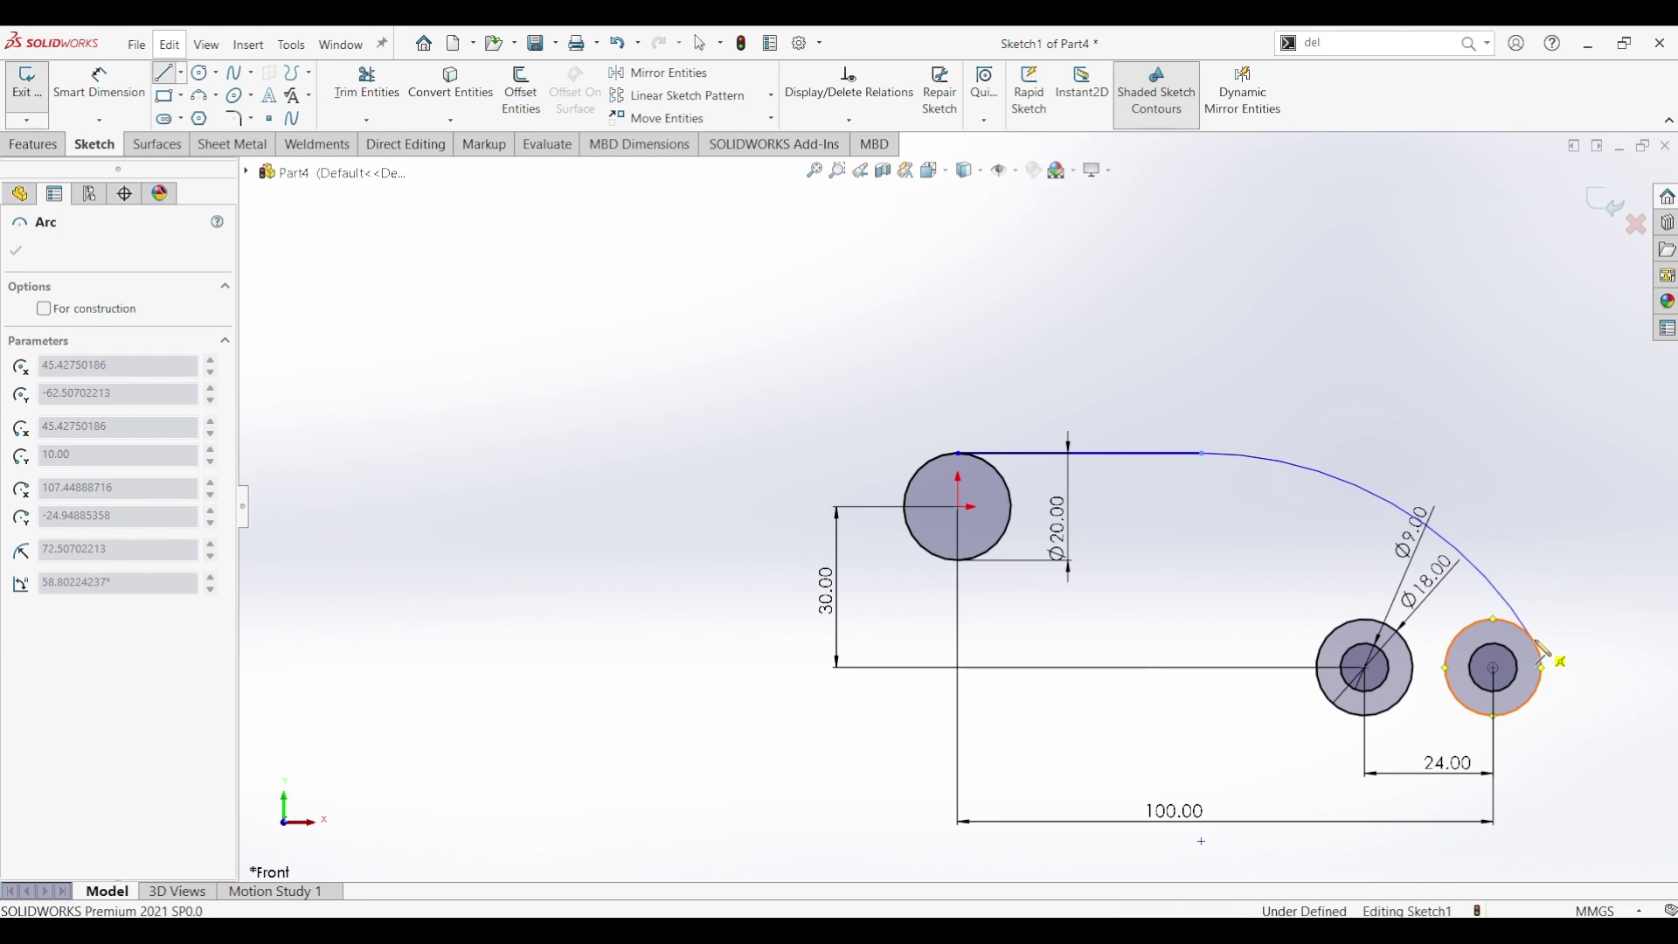
click(1536, 641)
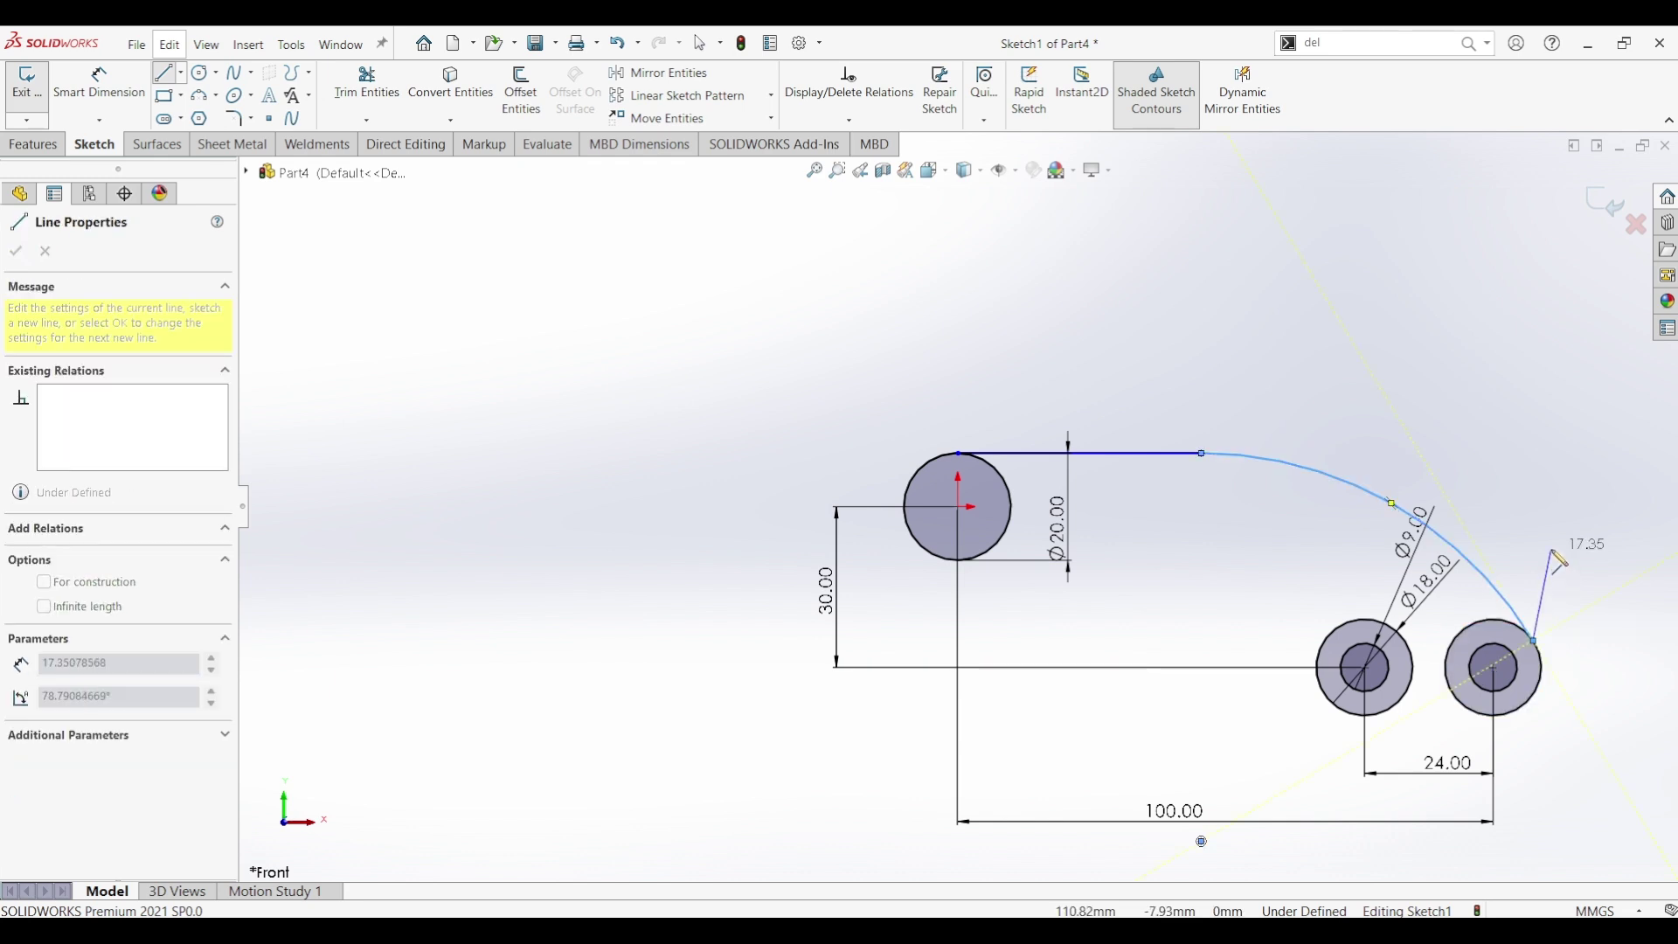
key(Escape)
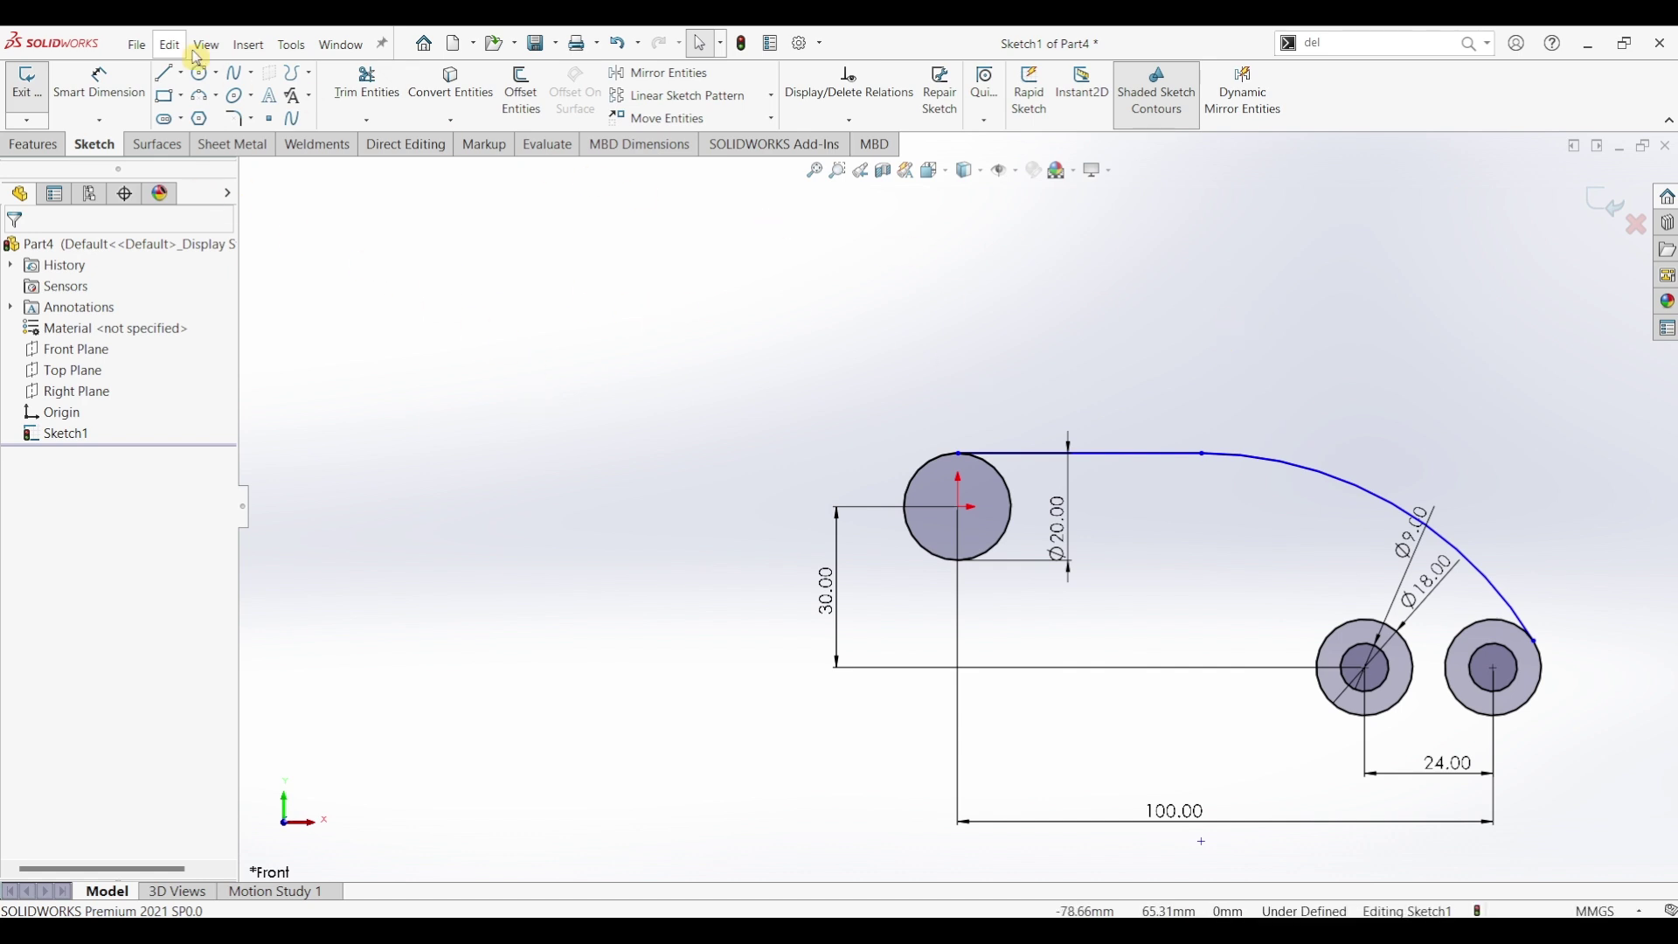
Dimension the radius of the large upper arc as 100 mm
click(1324, 475)
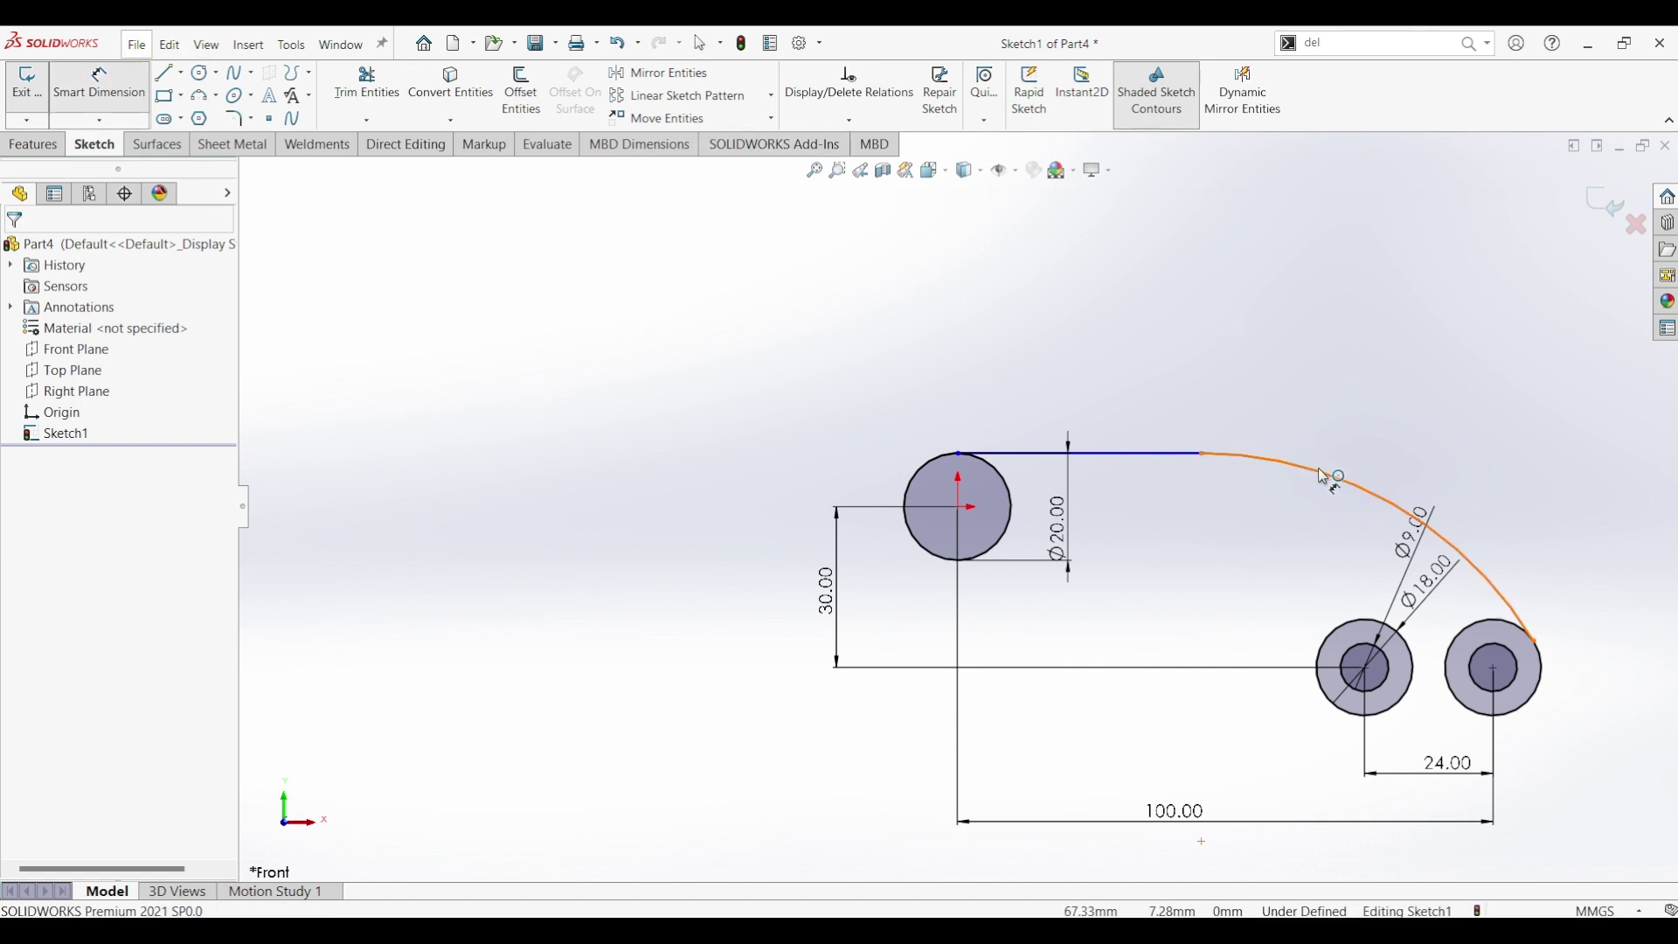
click(1381, 425)
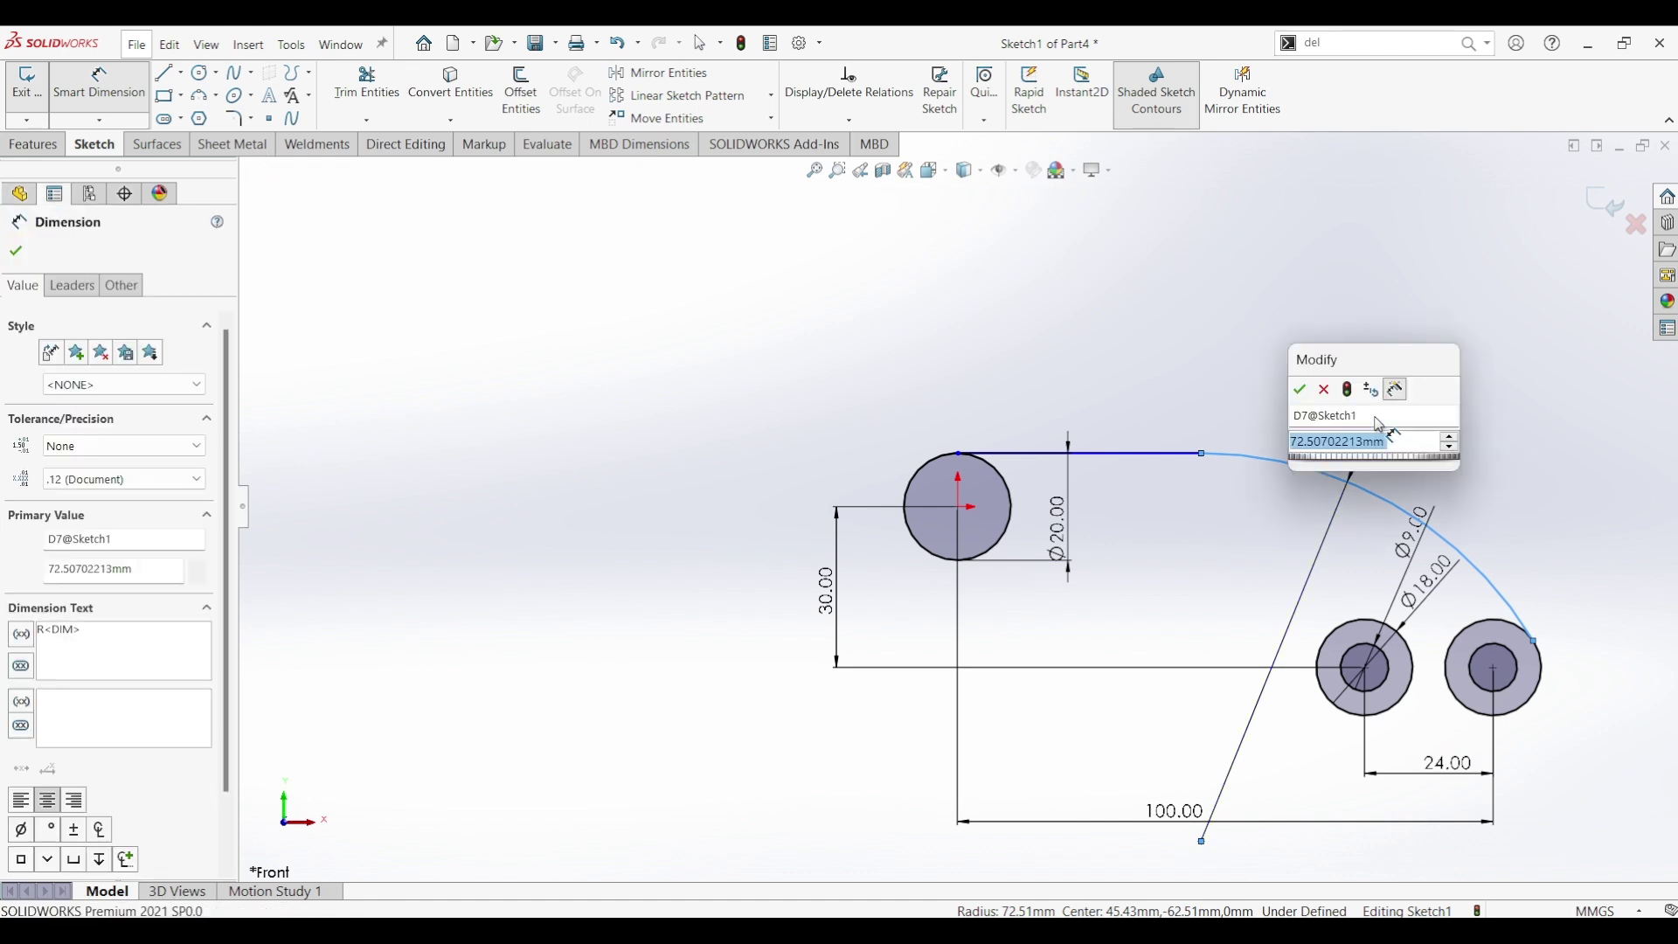
text(100)
key(Return)
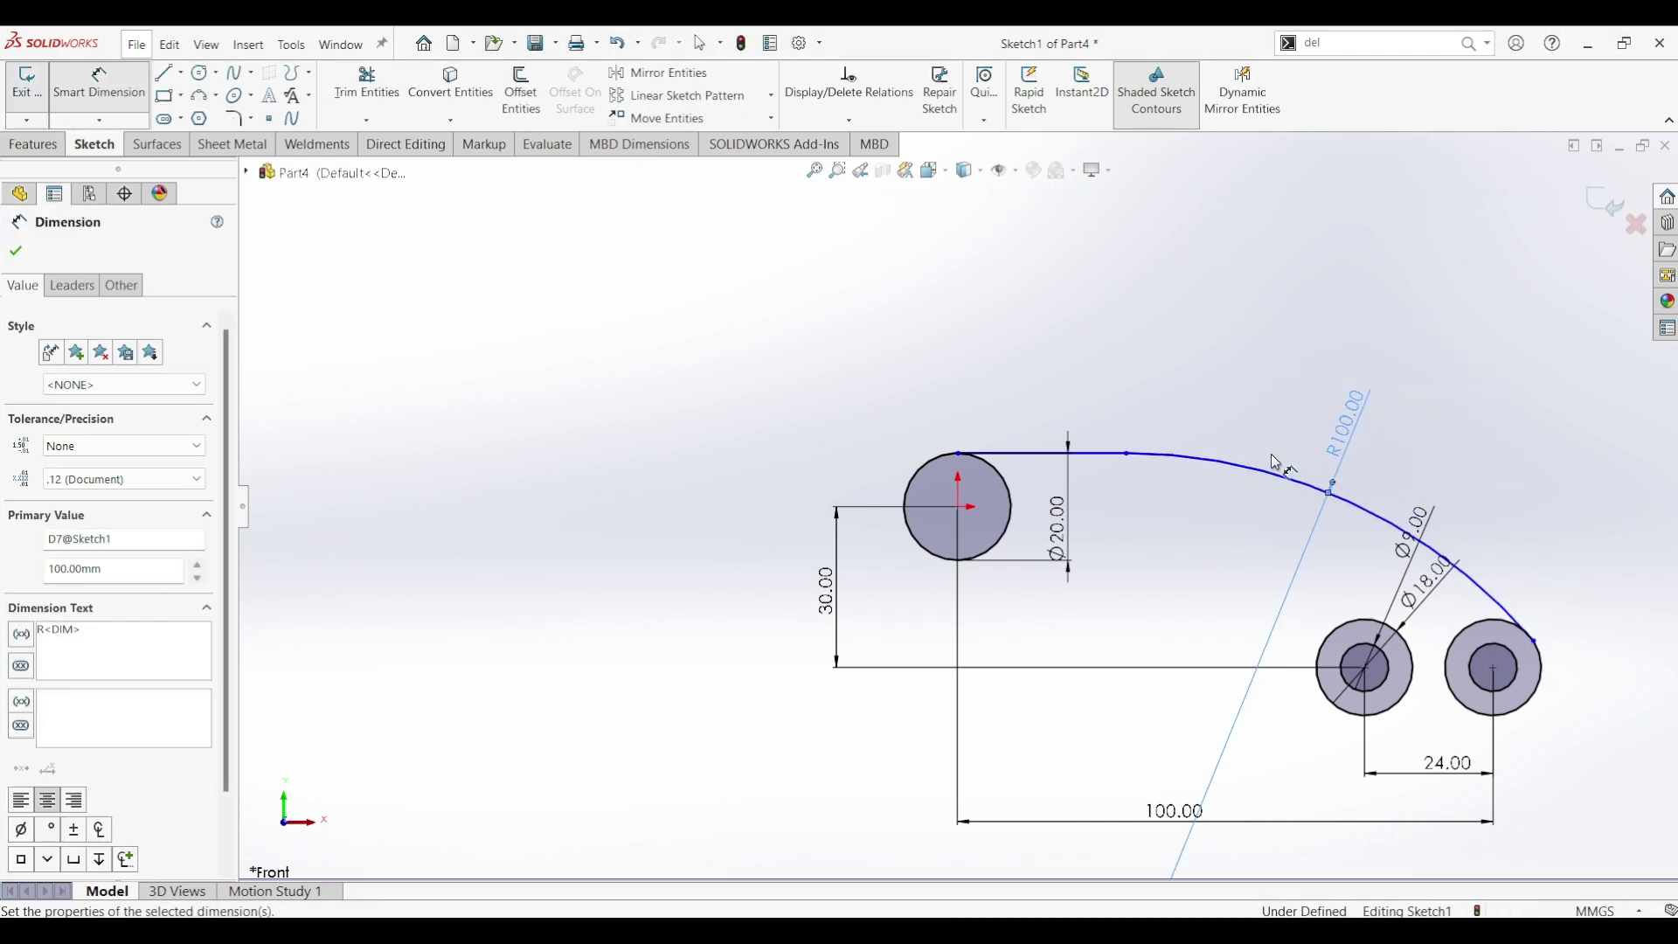
key(Escape)
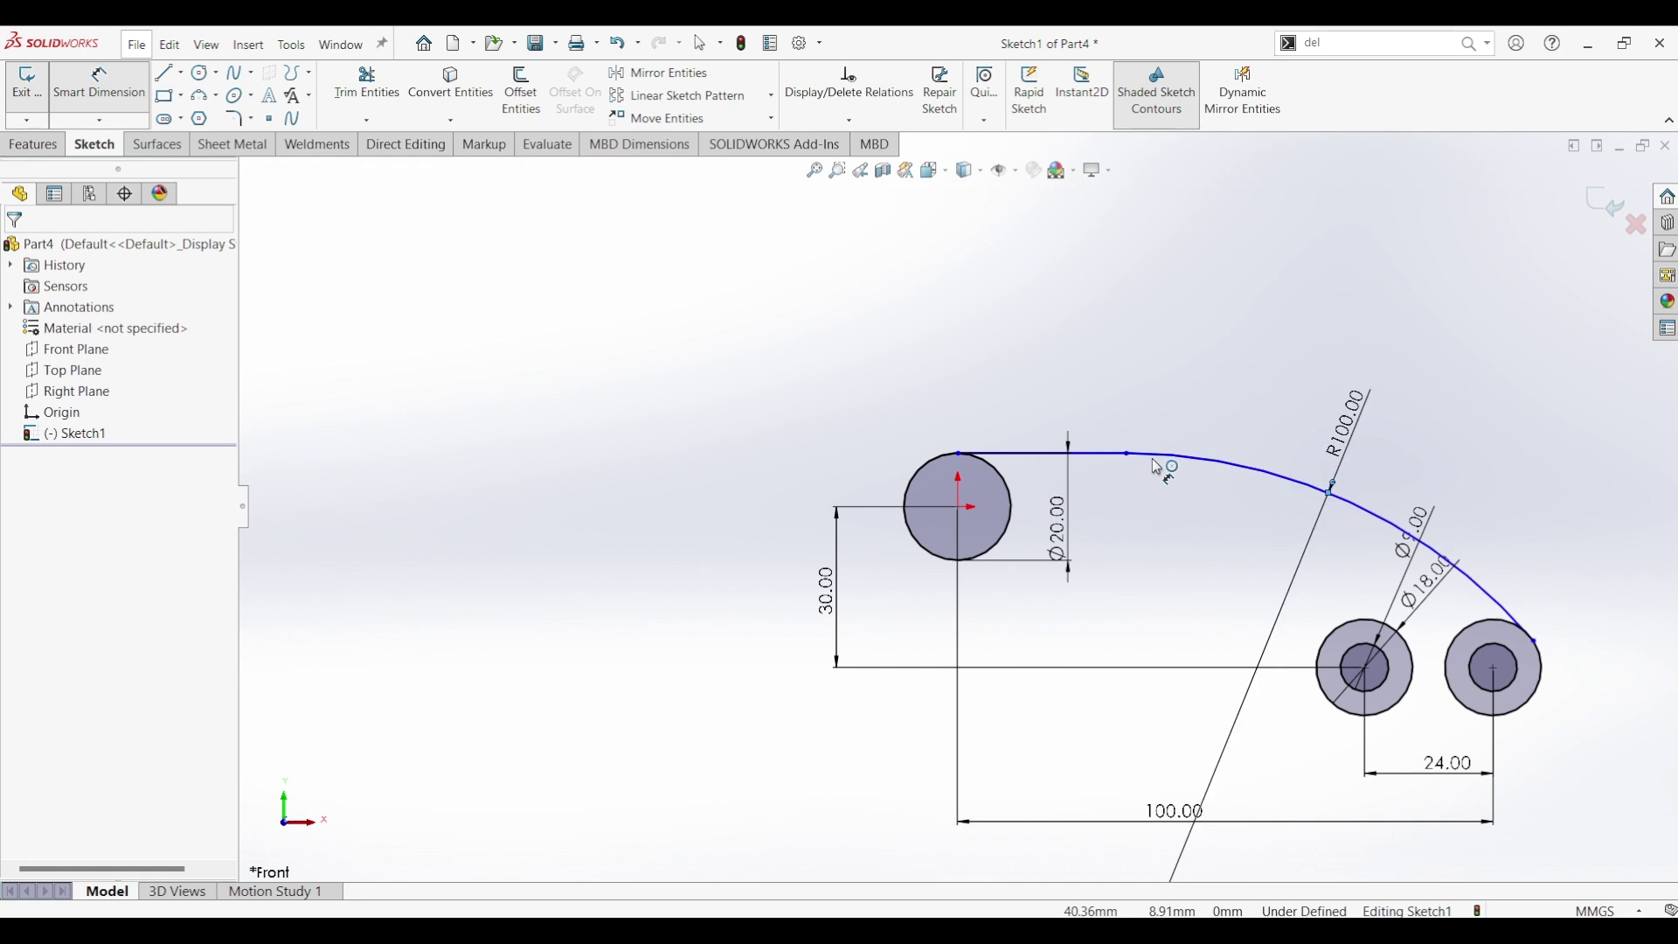
key(Escape)
click(1128, 456)
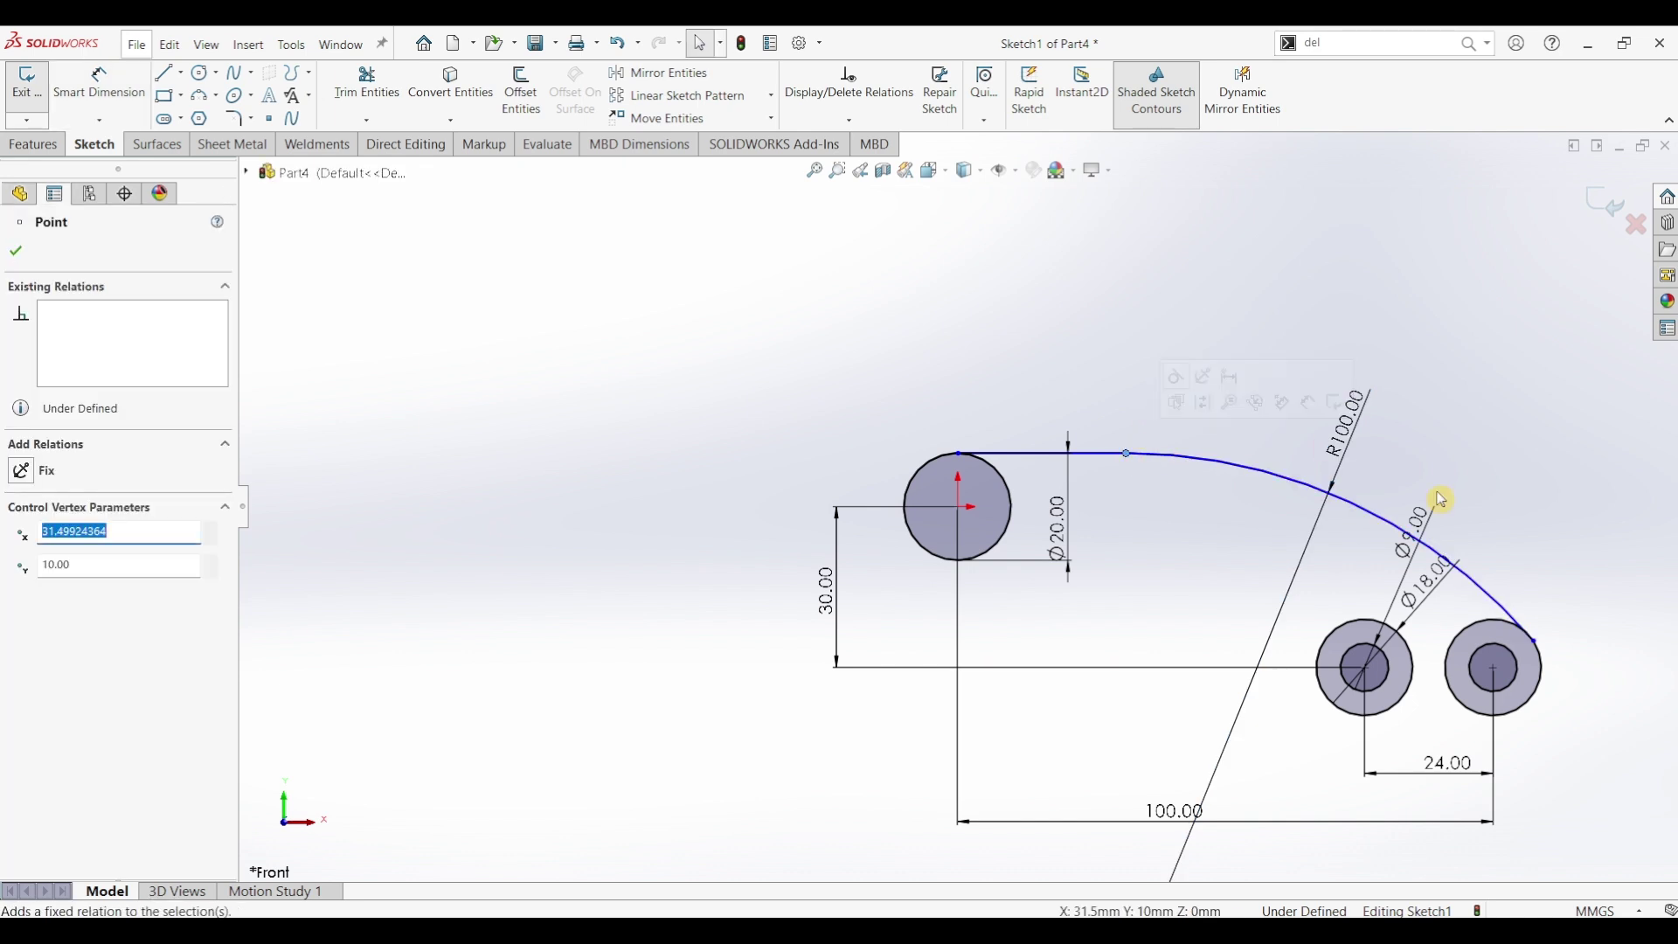
key(Escape)
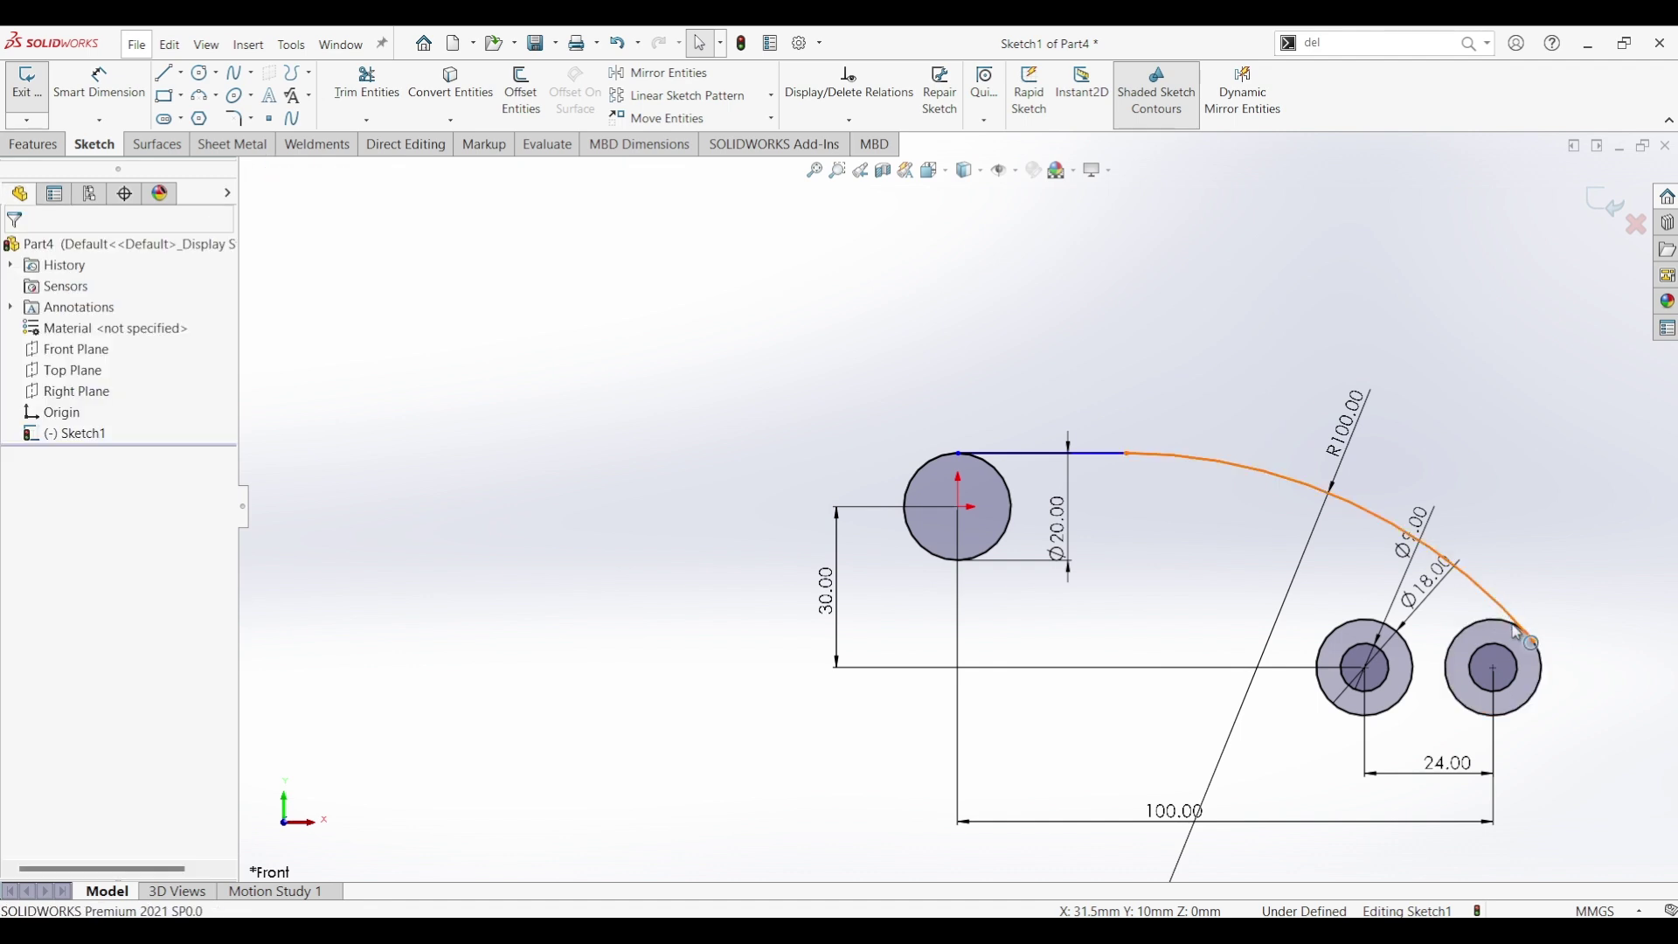
Add a Tangent relation between the R100 arc and the outer circle of the far concentric pair
click(1515, 621)
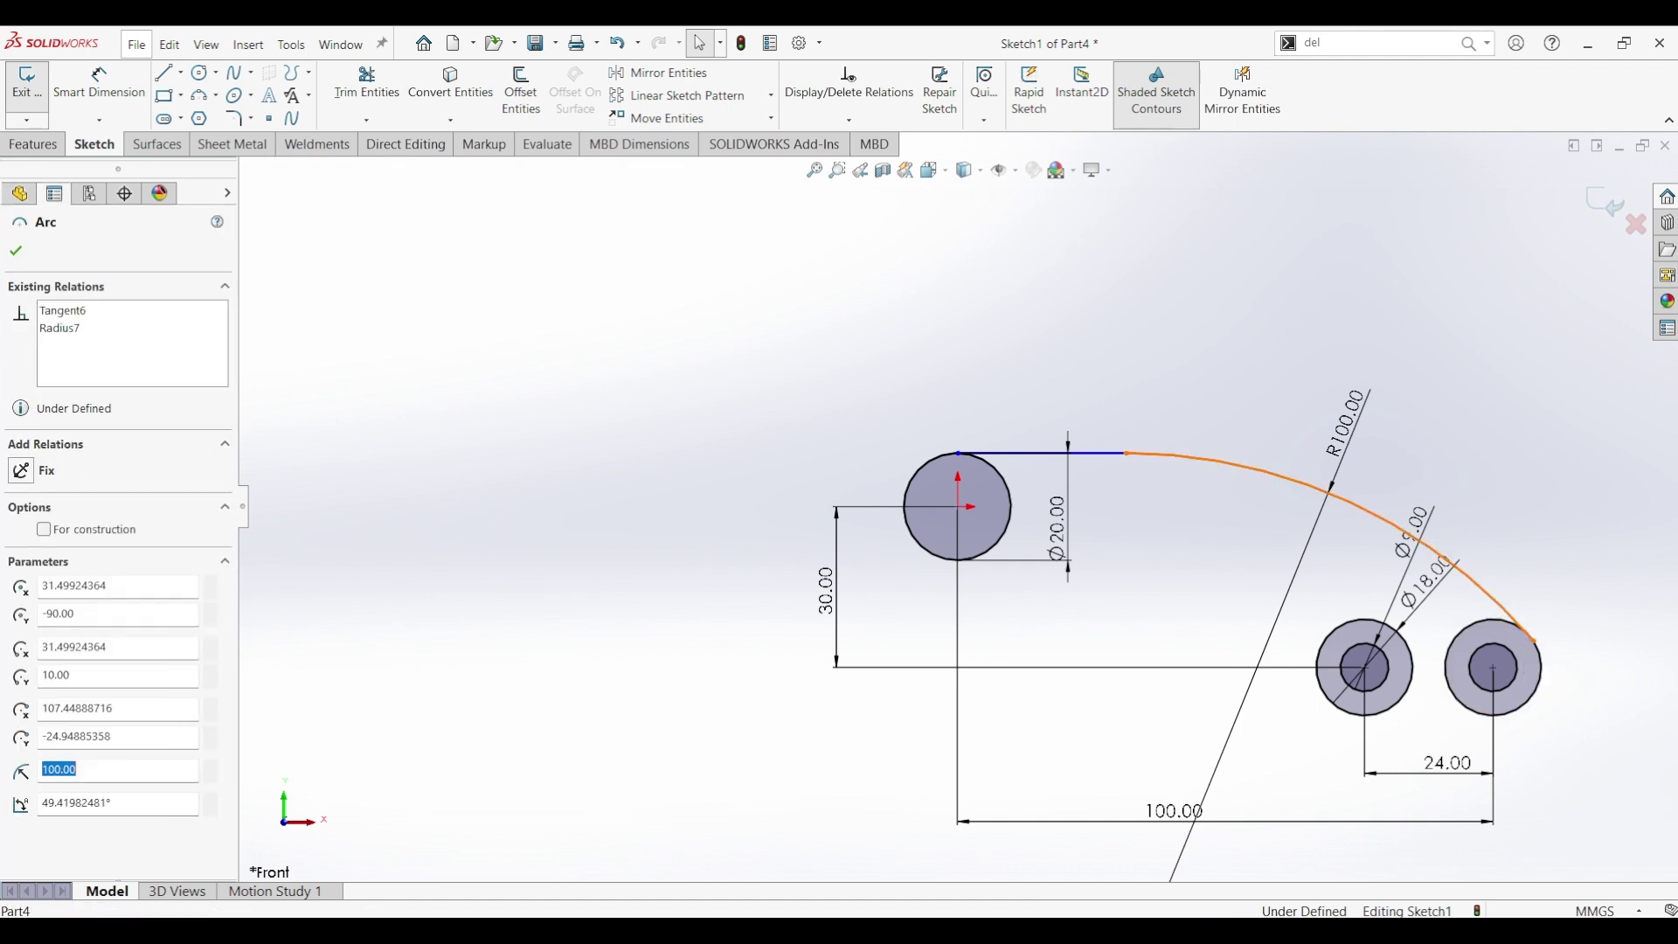
ctrl+click(1541, 681)
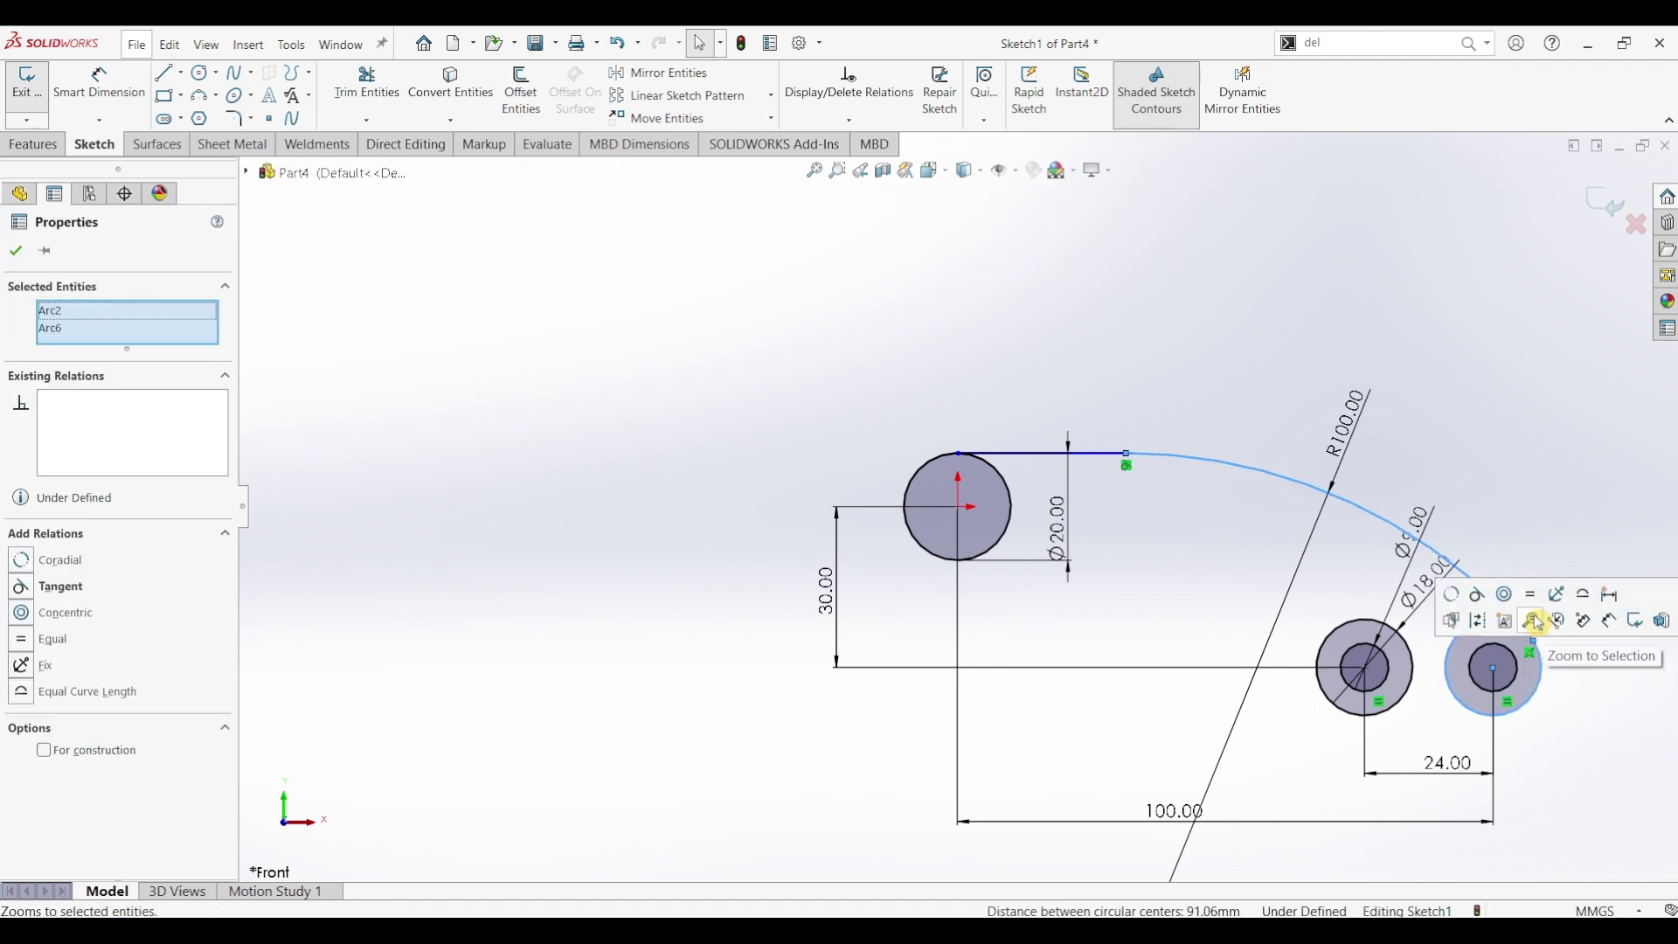
click(1478, 595)
click(1298, 391)
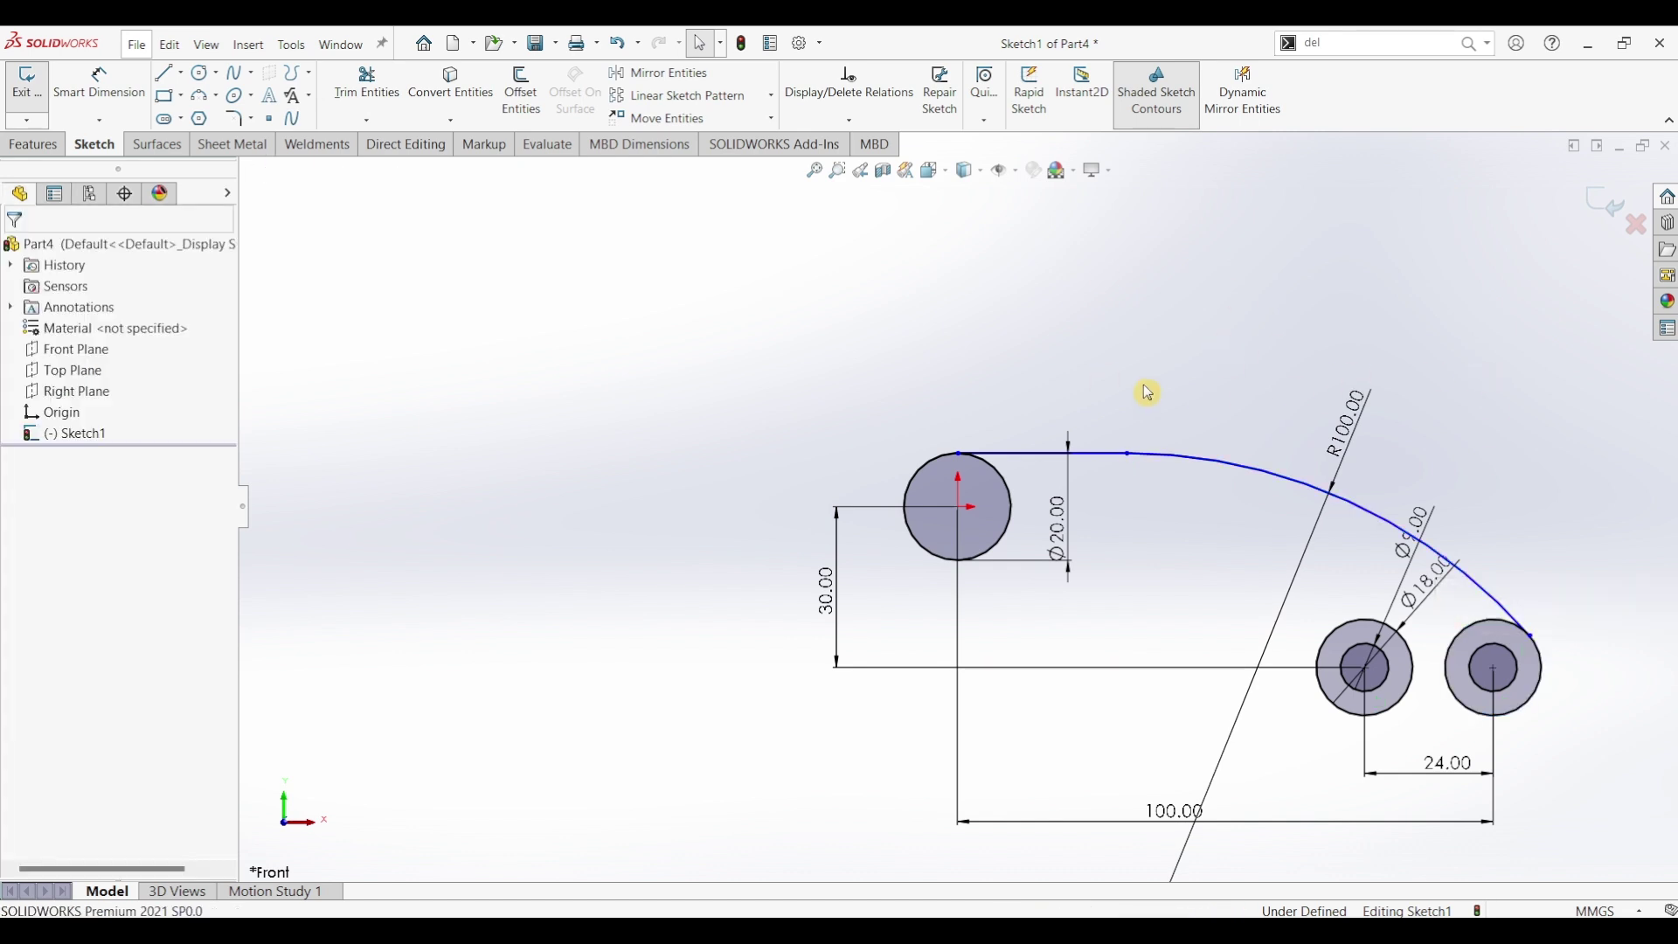
Turn on the display of sketch relations in the graphics area
click(209, 47)
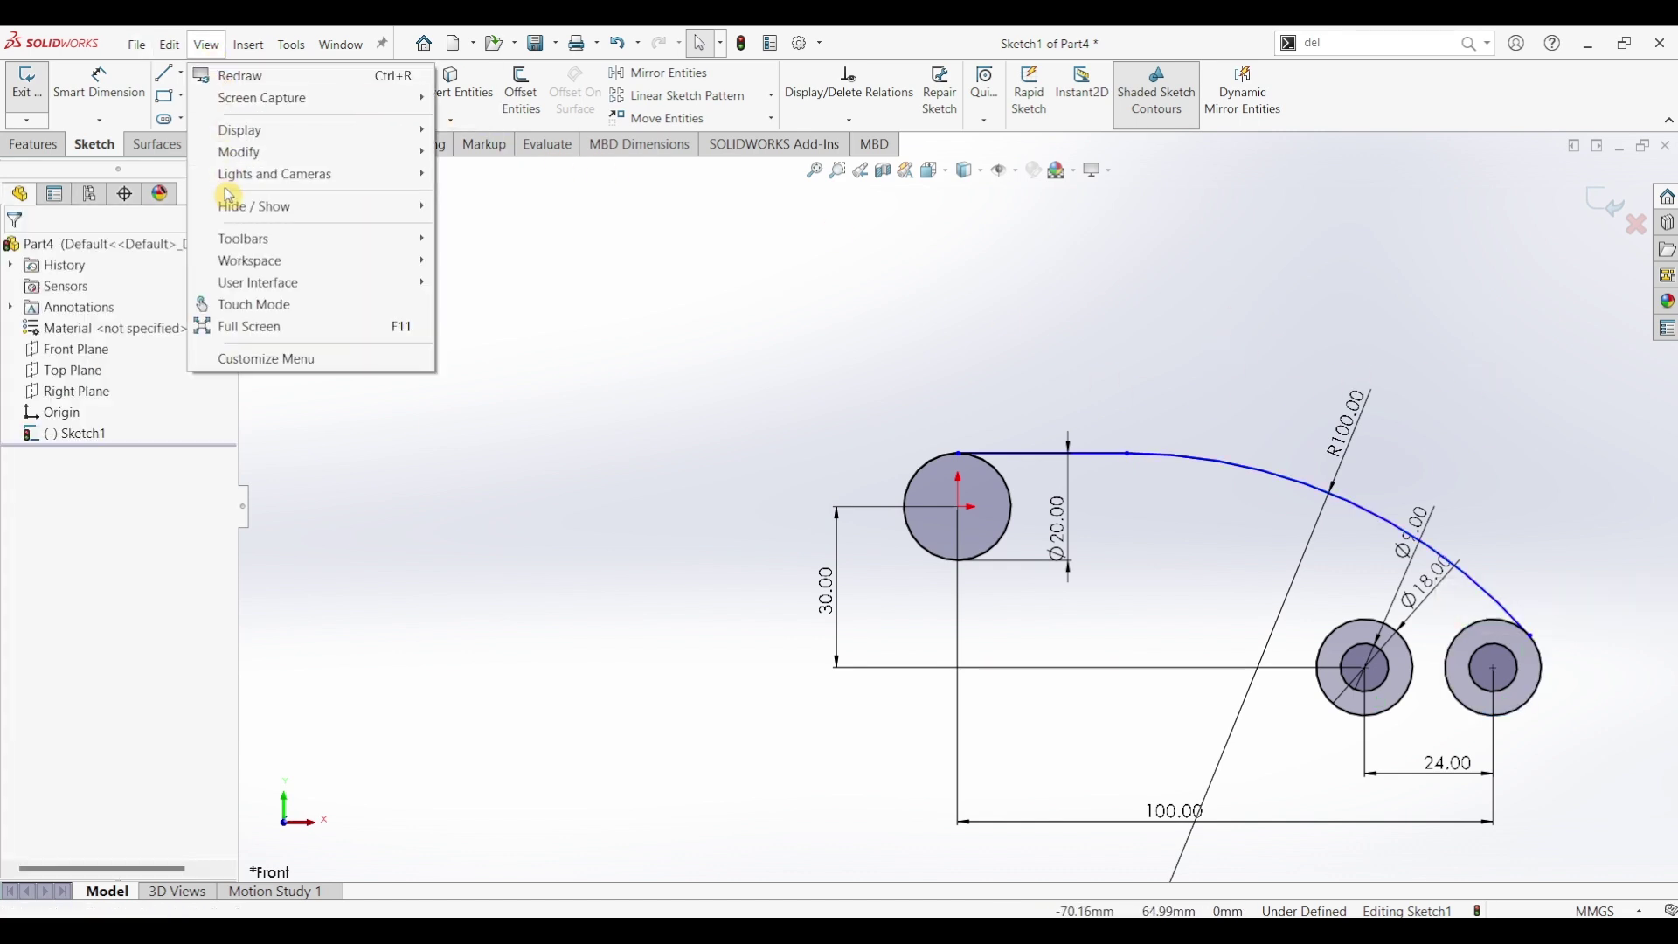
mouse_move(219, 207)
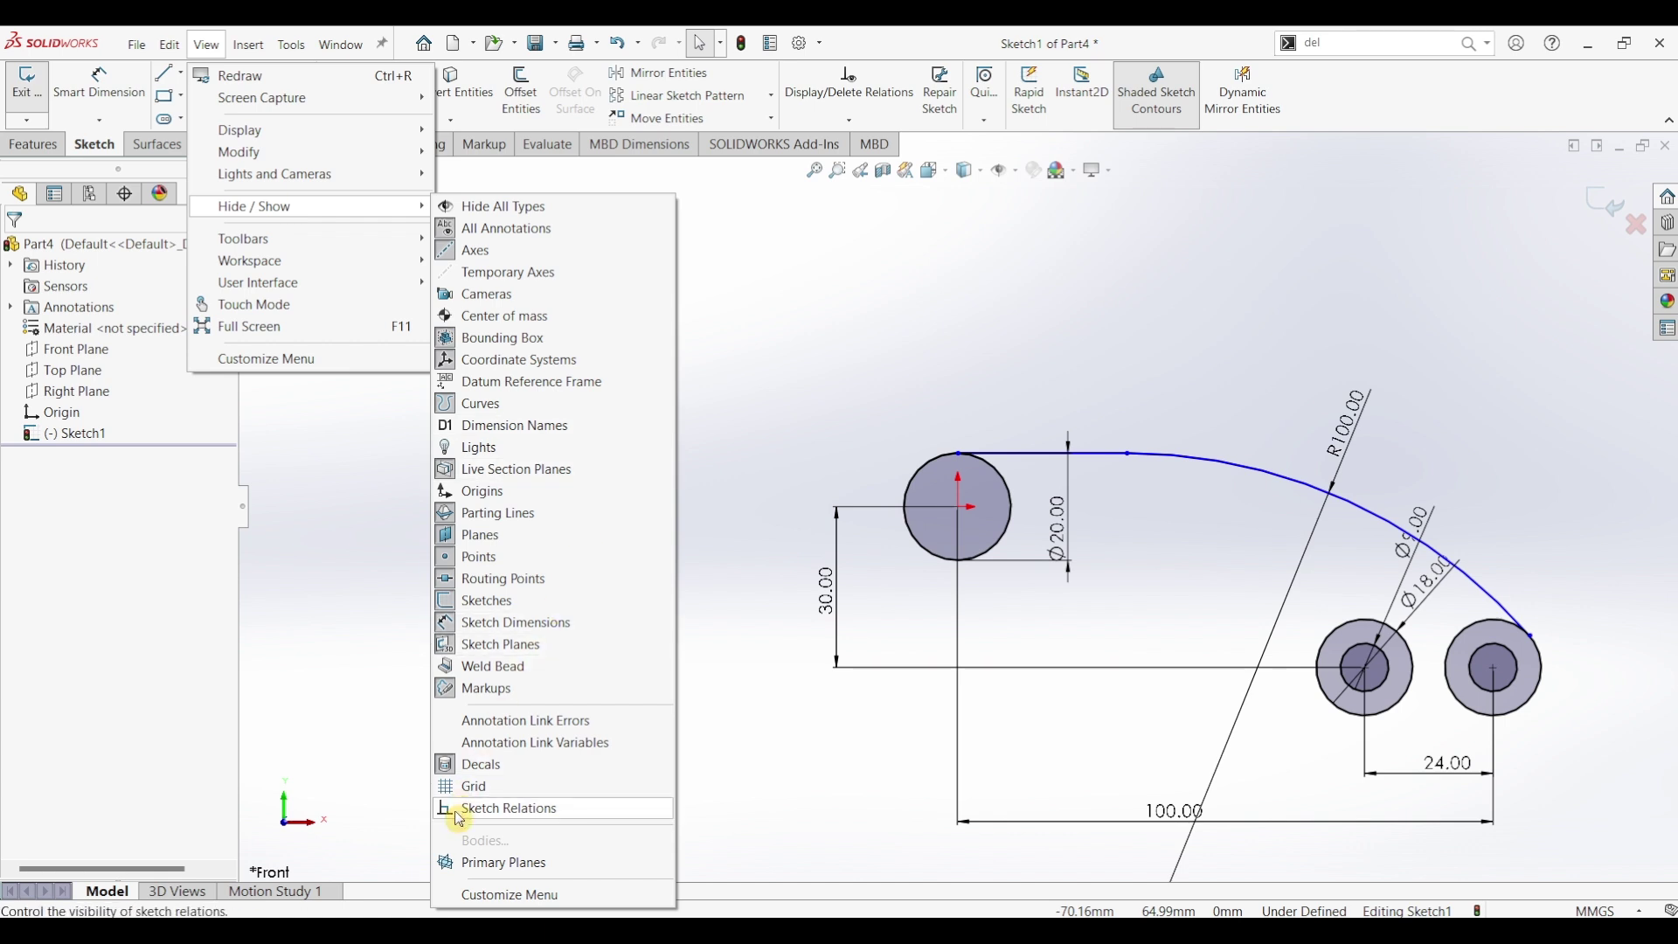
click(516, 815)
click(958, 327)
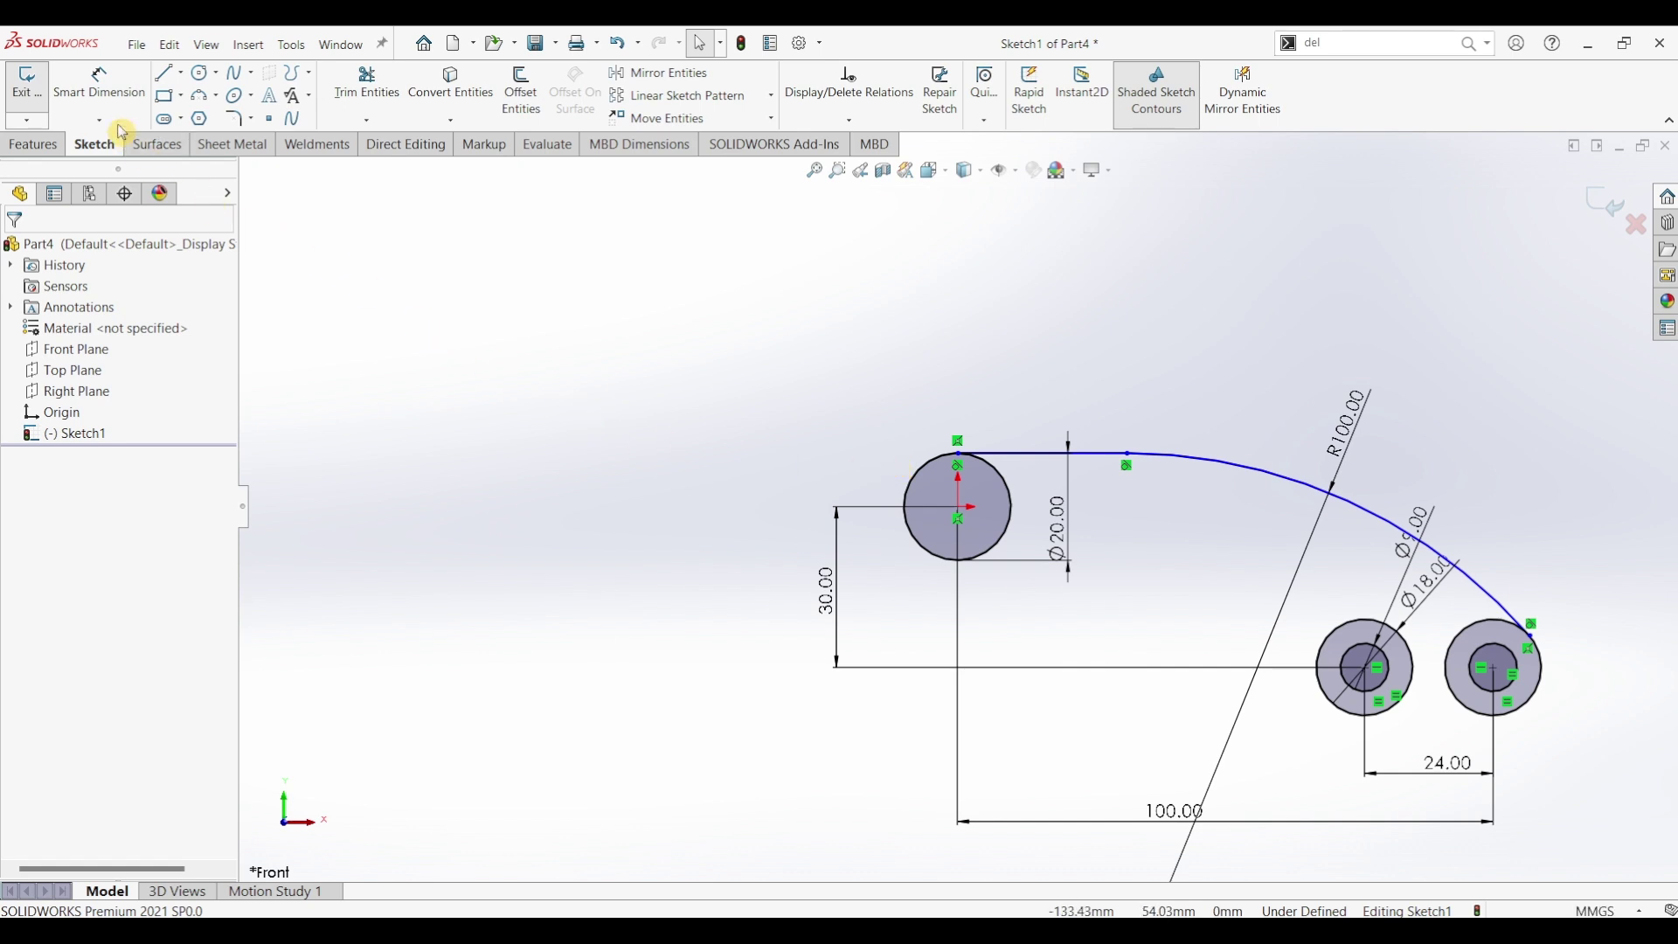
Sketch a three-point arc with about 14.5 mm radius bridging the lower sides of the two 18 mm outer circles
click(199, 95)
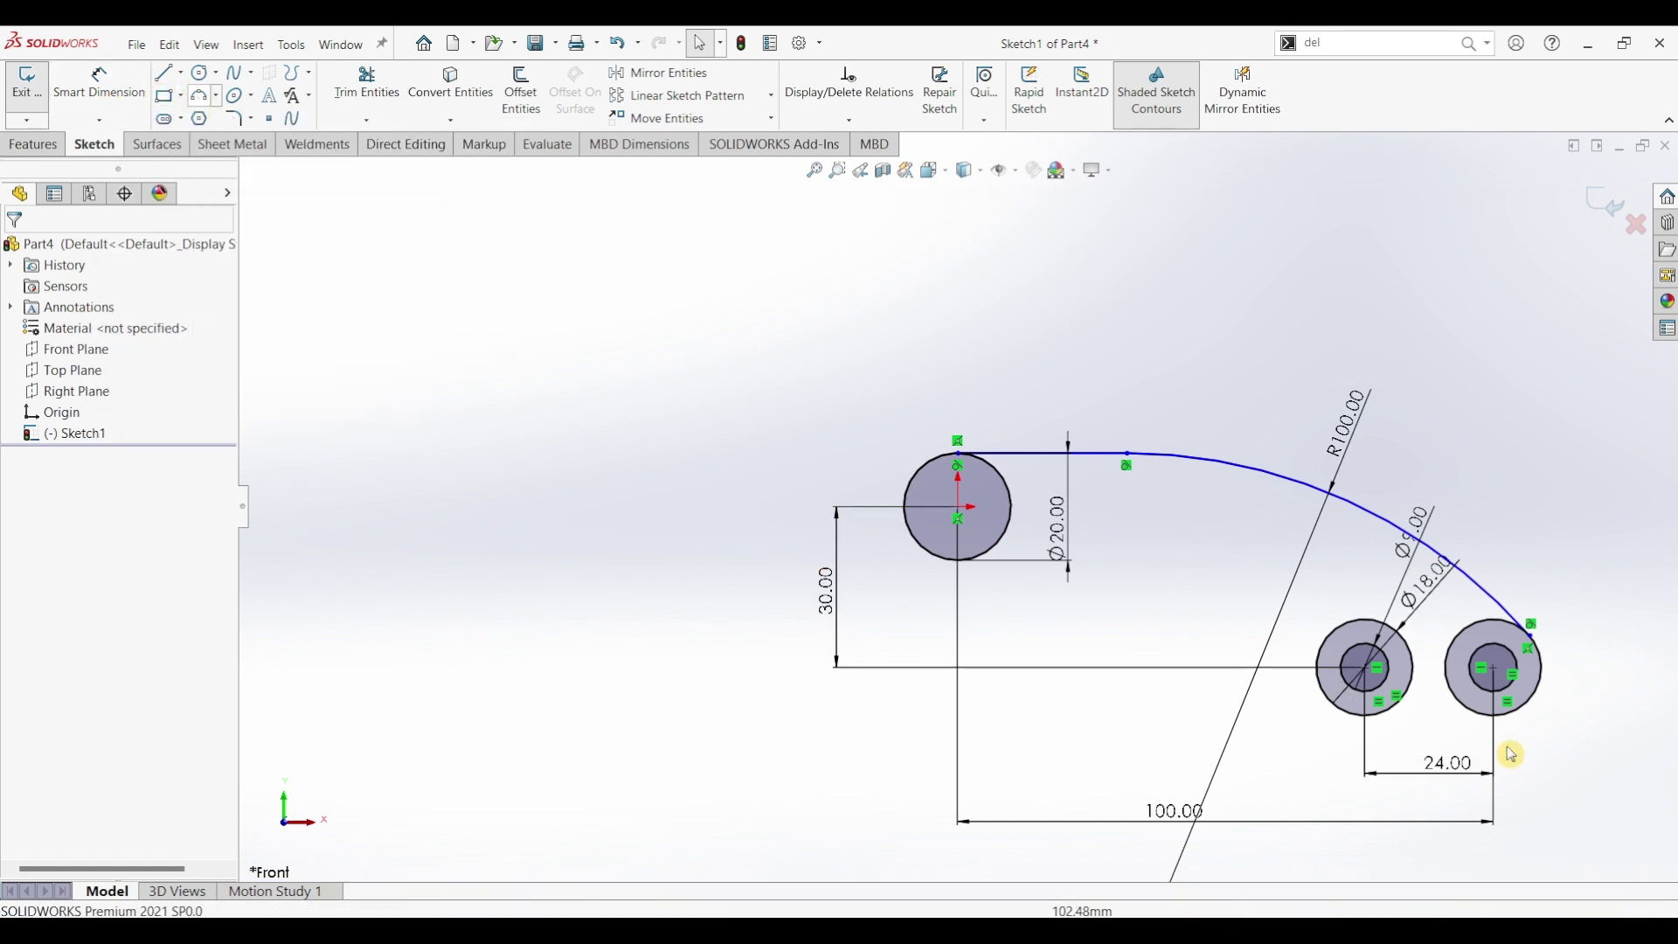
scroll(1496, 743, down, 3)
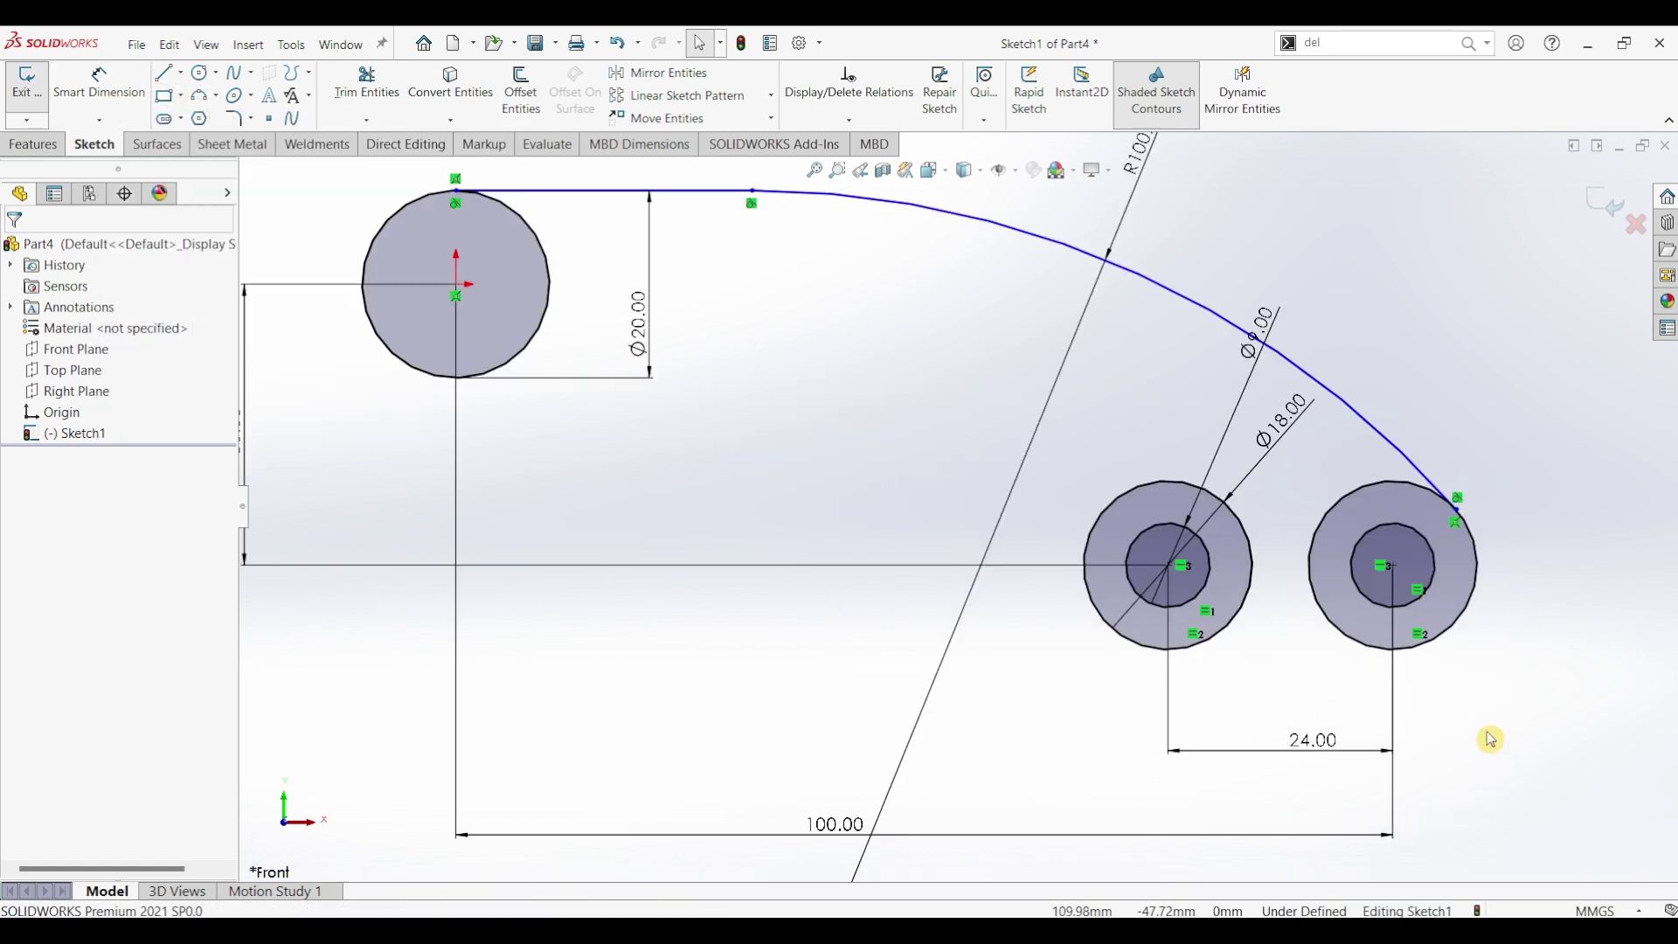
click(1209, 654)
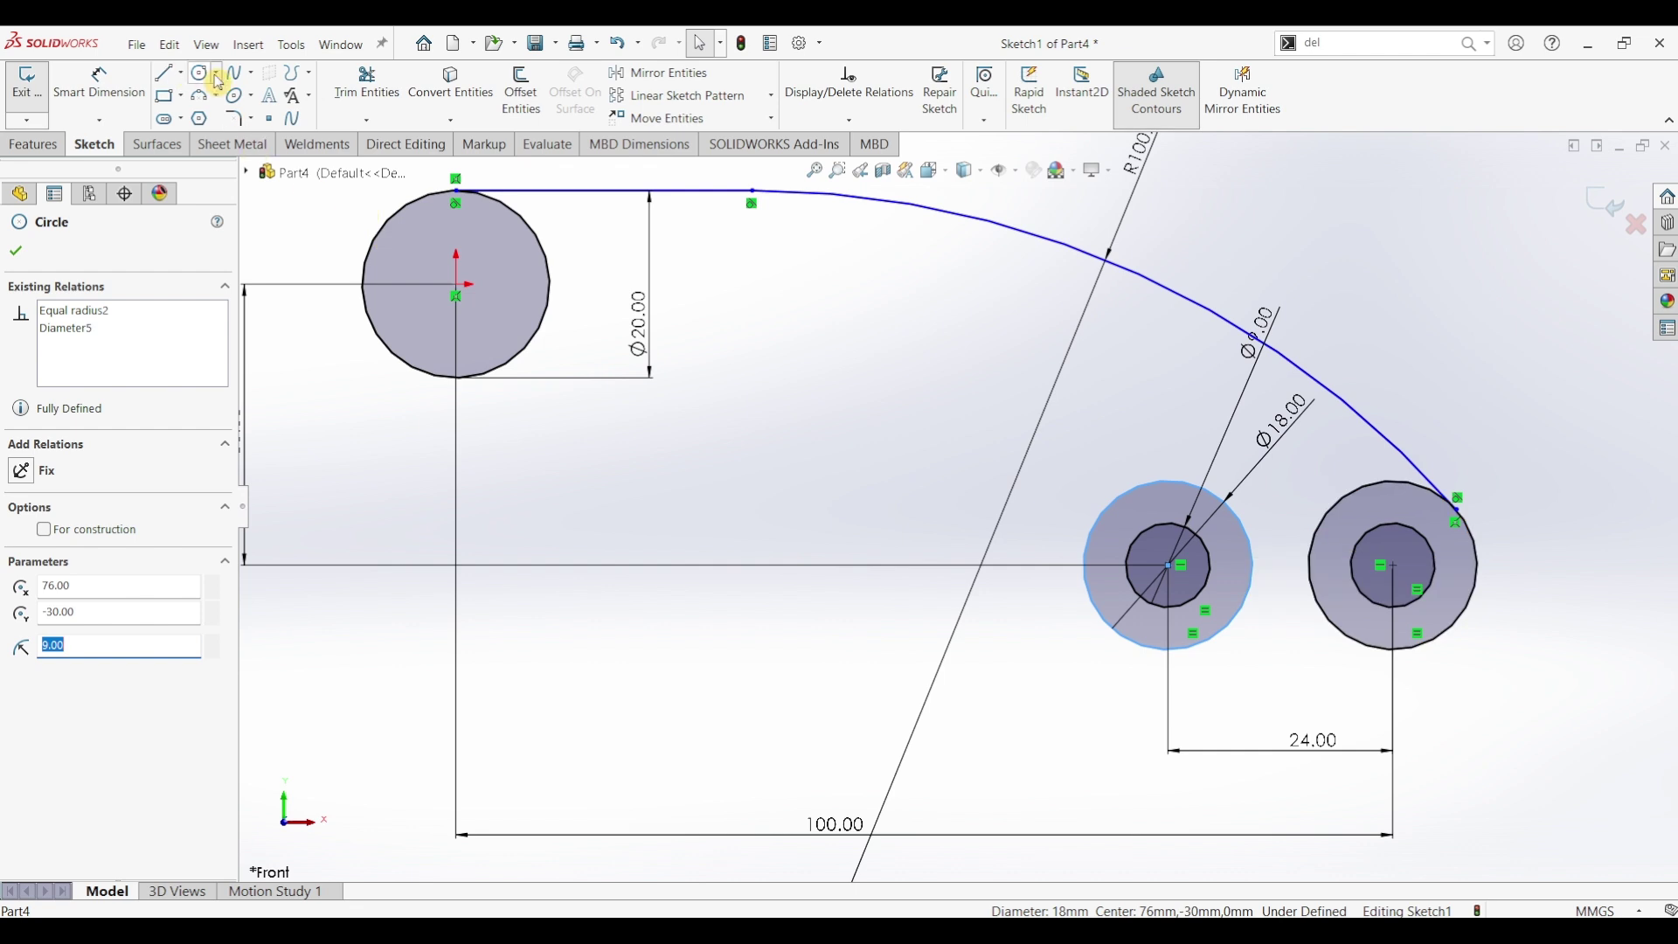
click(203, 101)
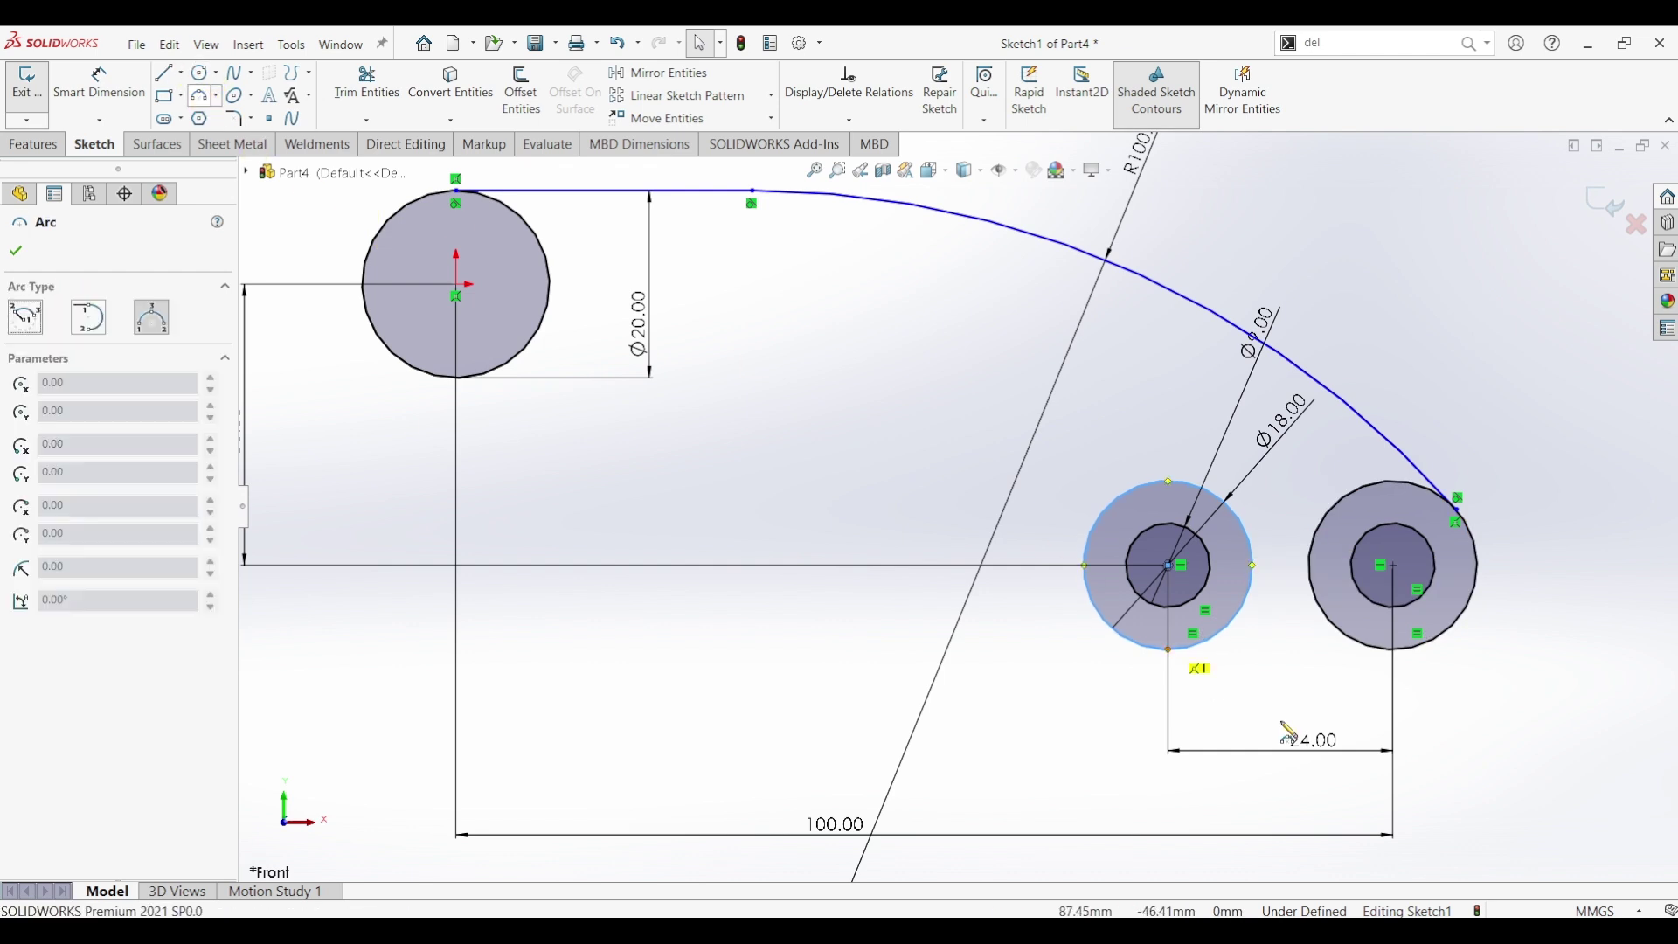
click(1222, 631)
click(1351, 645)
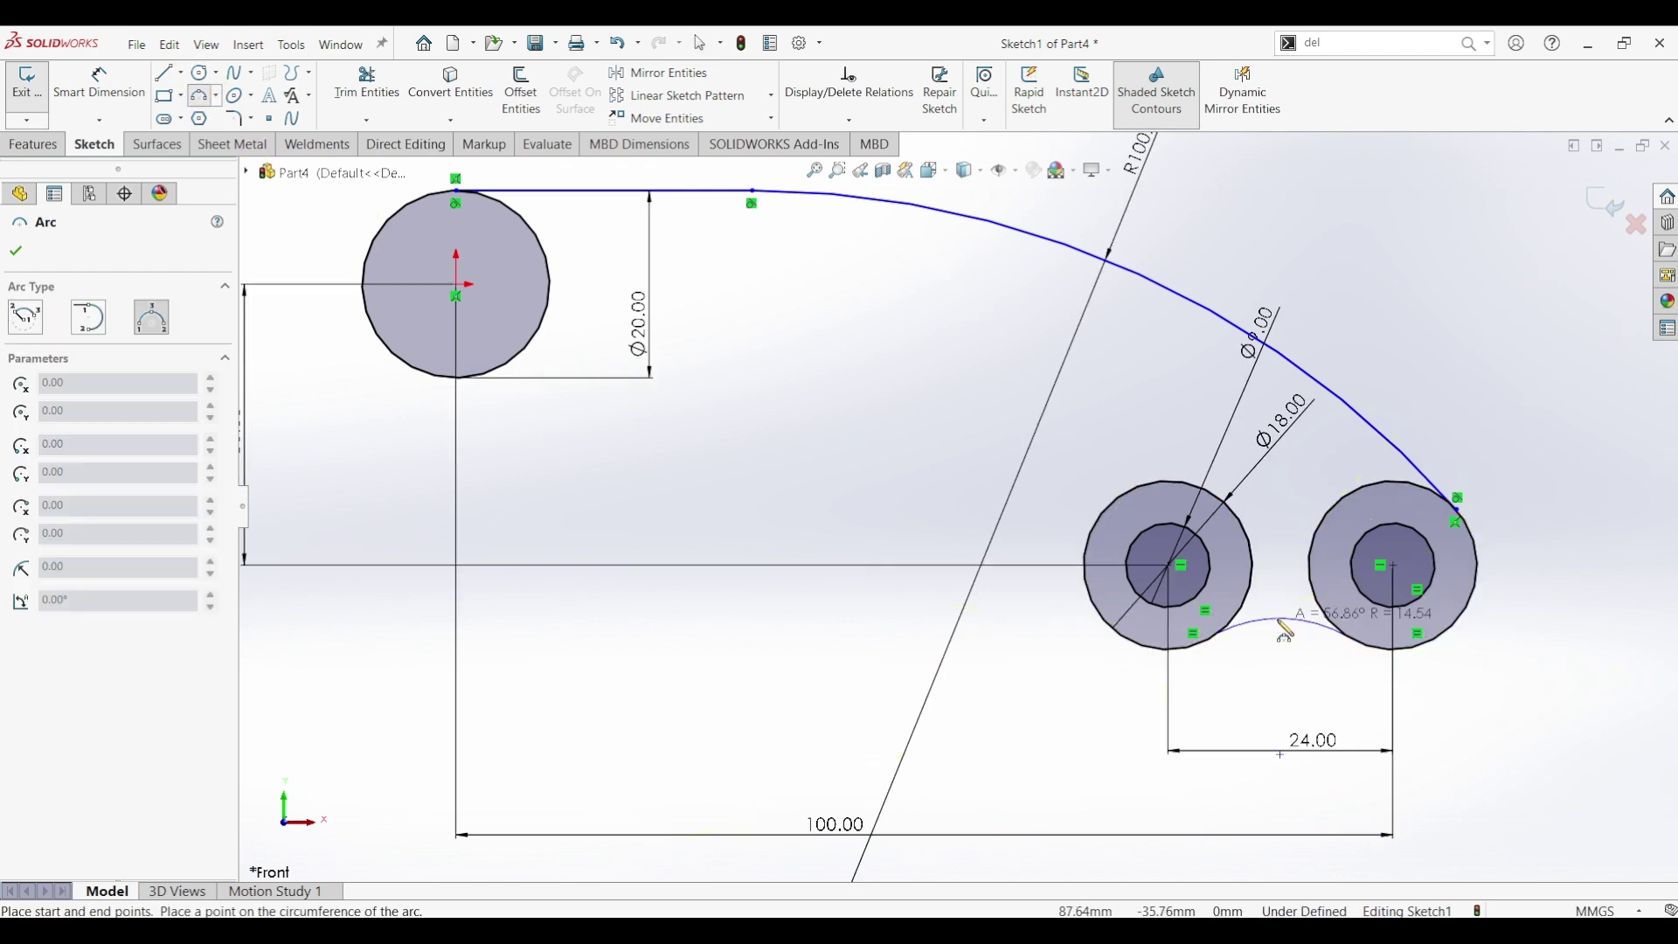
click(1282, 622)
key(Escape)
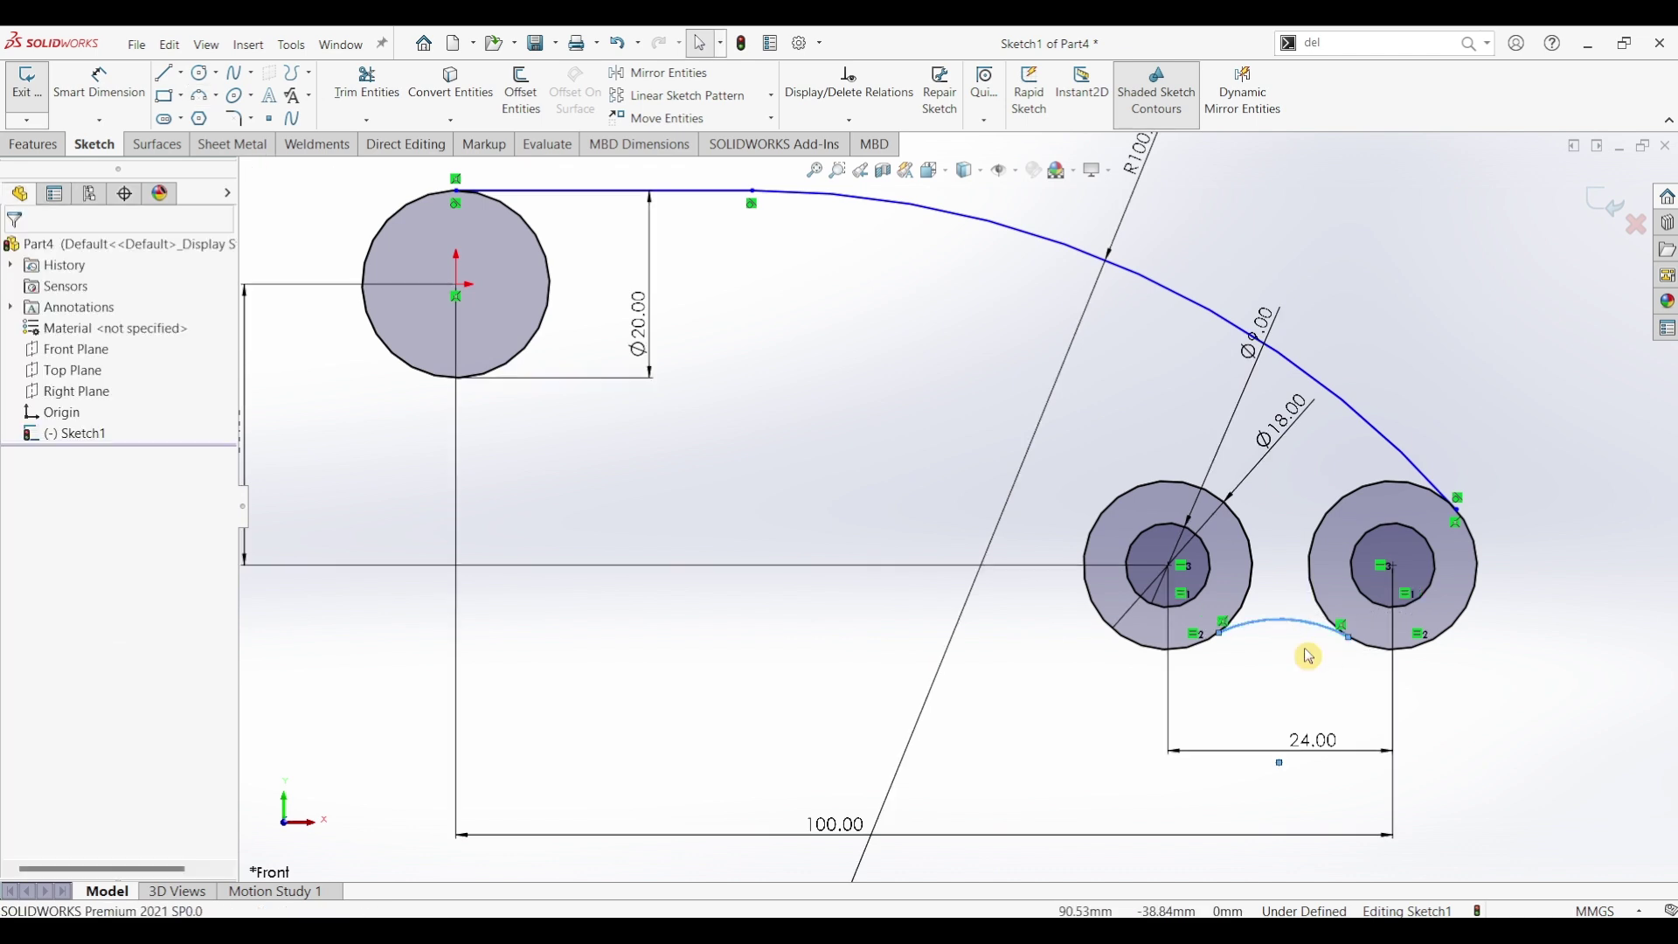
Add Tangent relations between the small bridging arc and both 18 mm outer circles
scroll(1198, 660, down, 3)
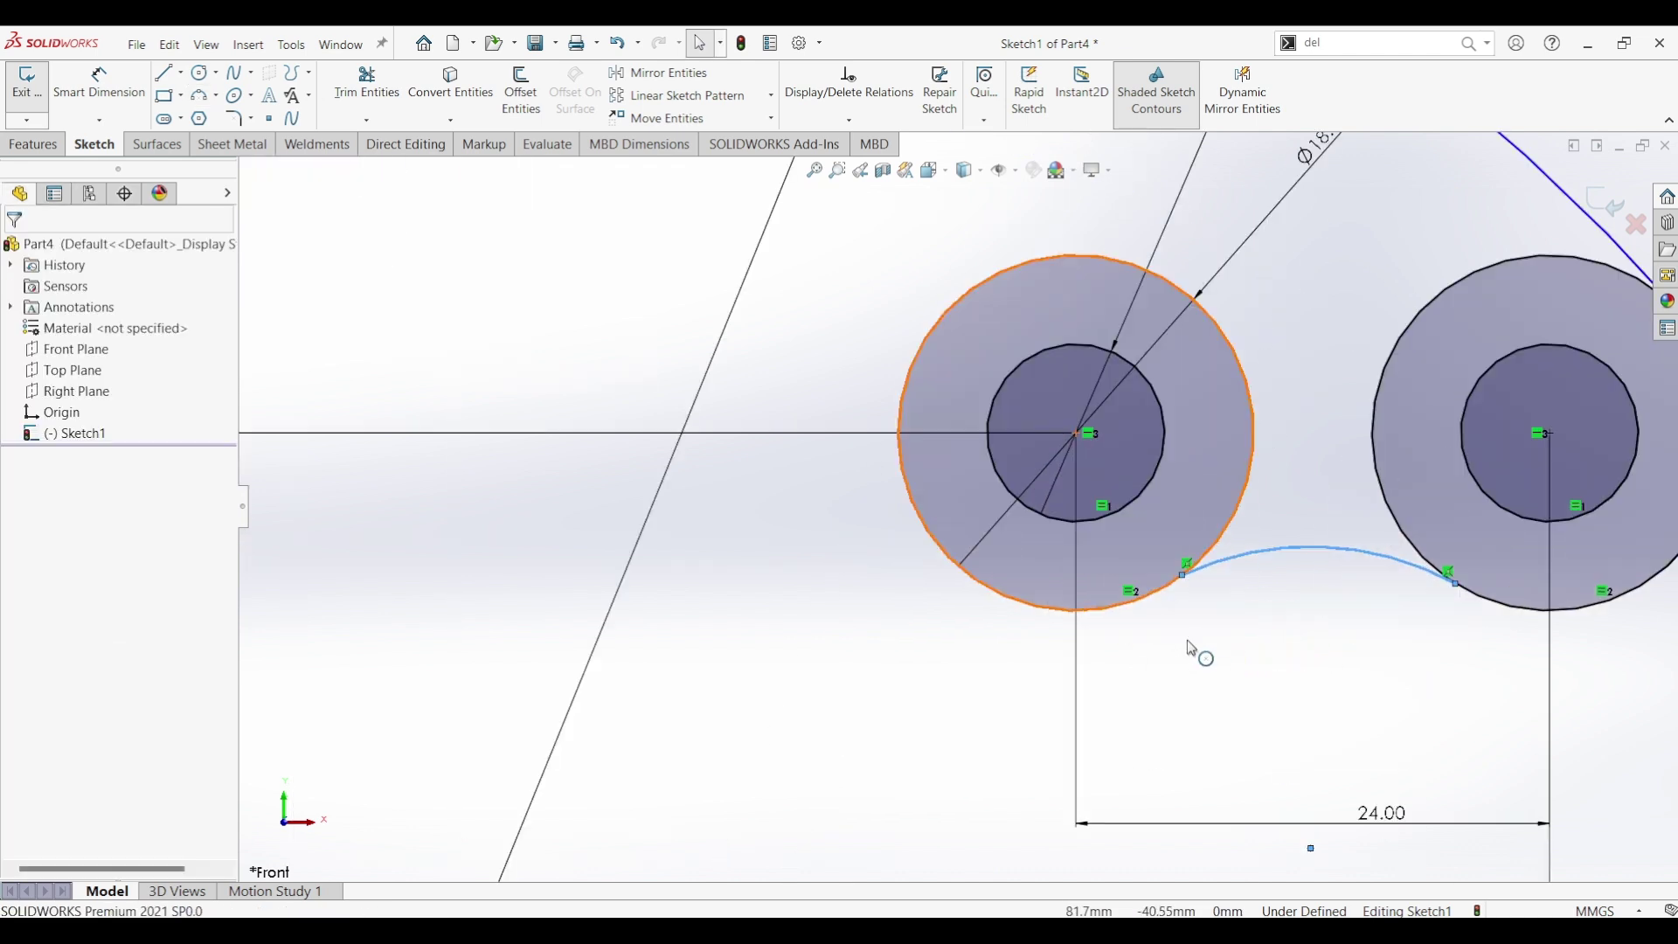
click(1094, 617)
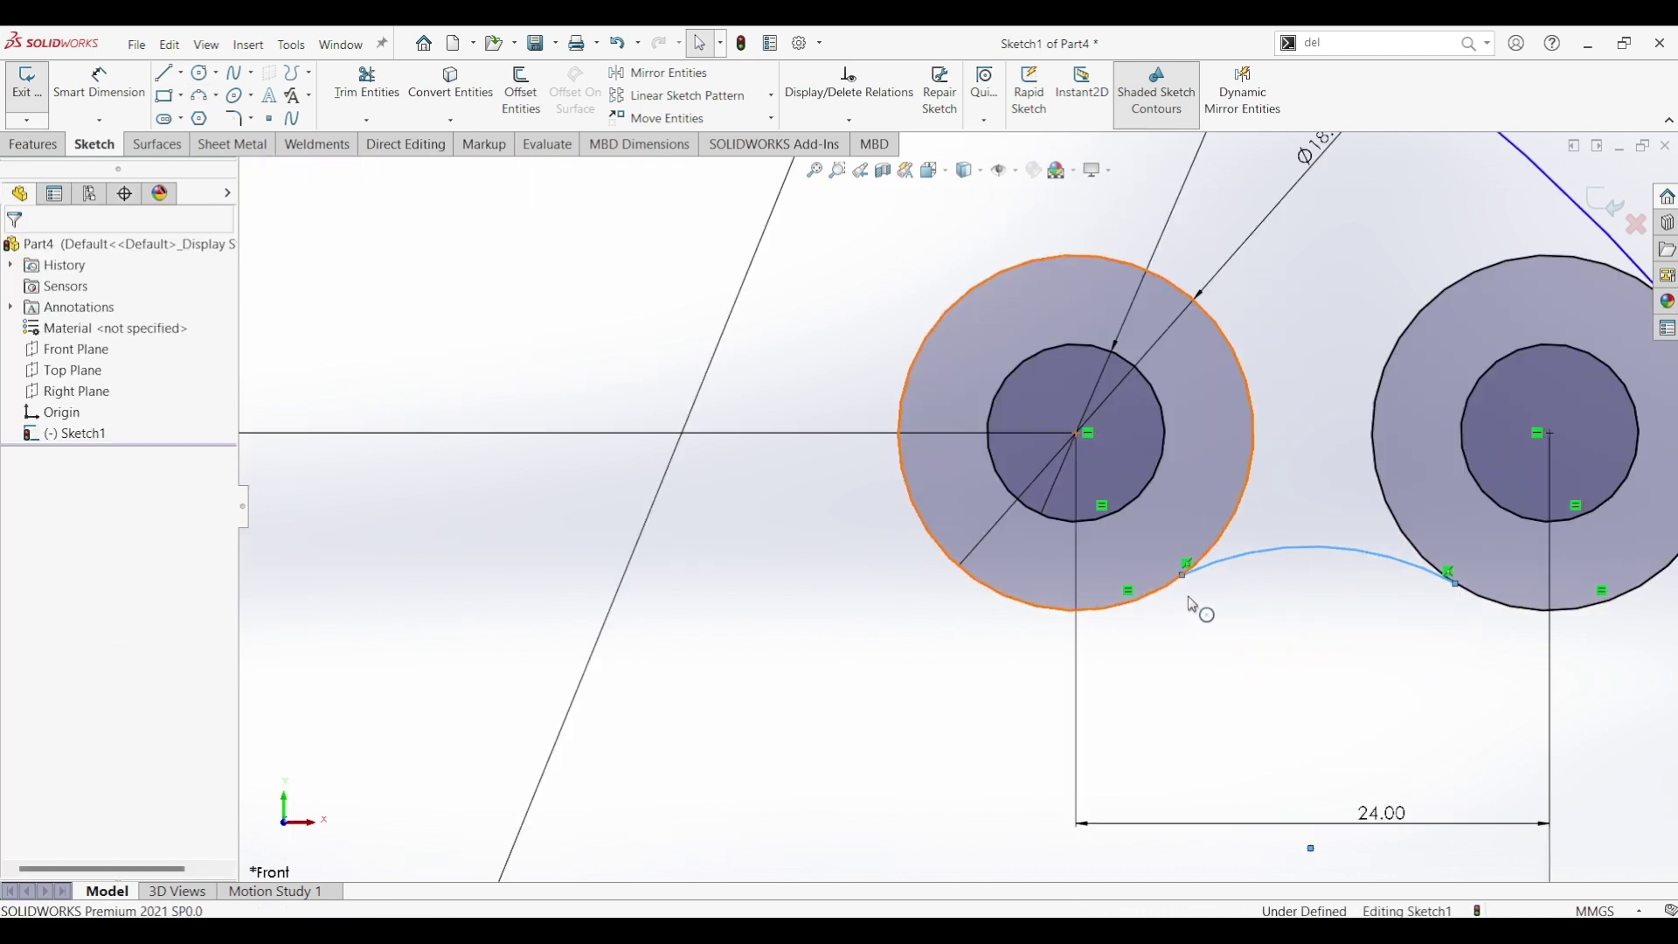
ctrl+click(1244, 552)
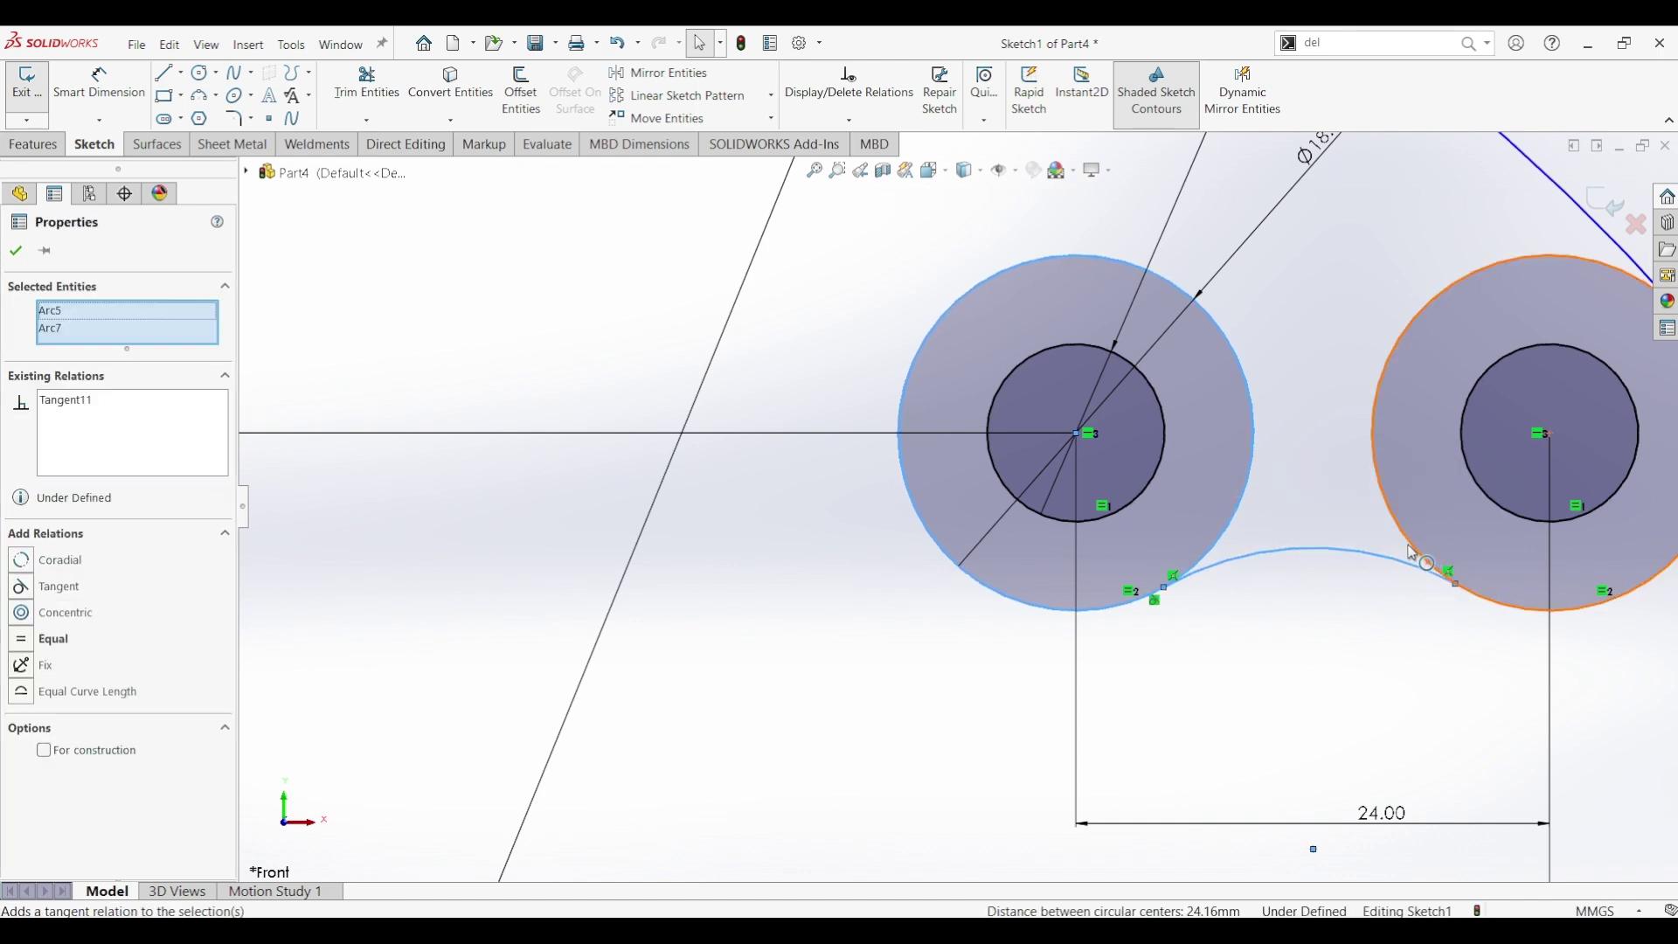
click(1436, 569)
click(1393, 562)
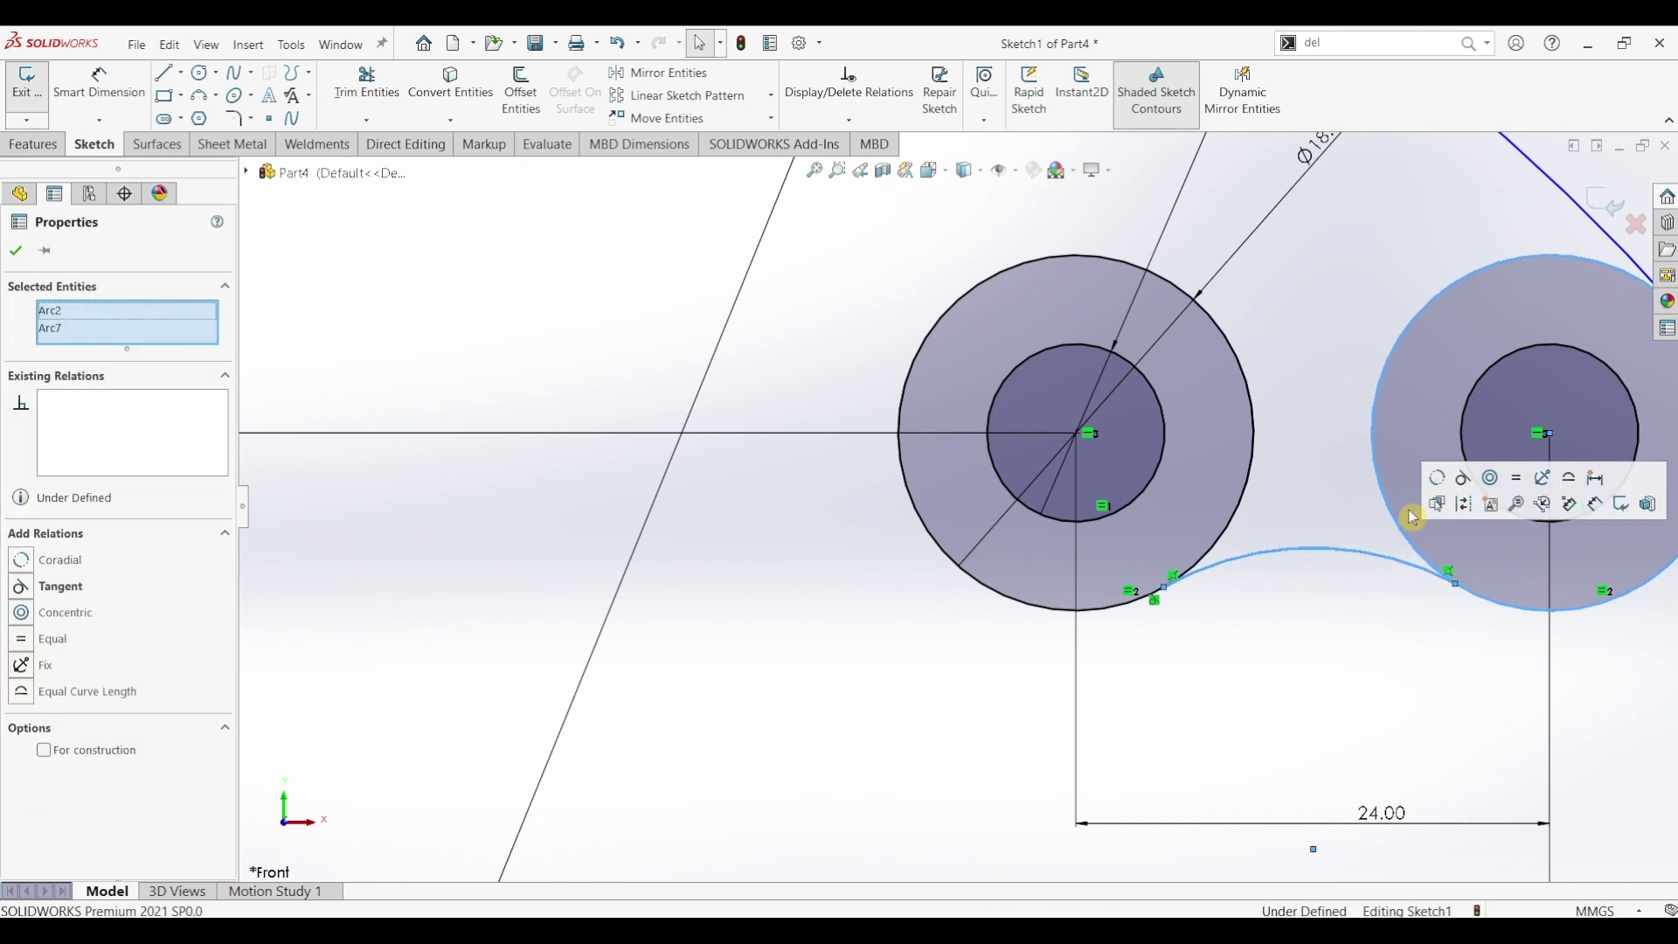
click(1453, 496)
Dimension the radius of the small arc between the two 18 mm circles as 15 mm
click(99, 83)
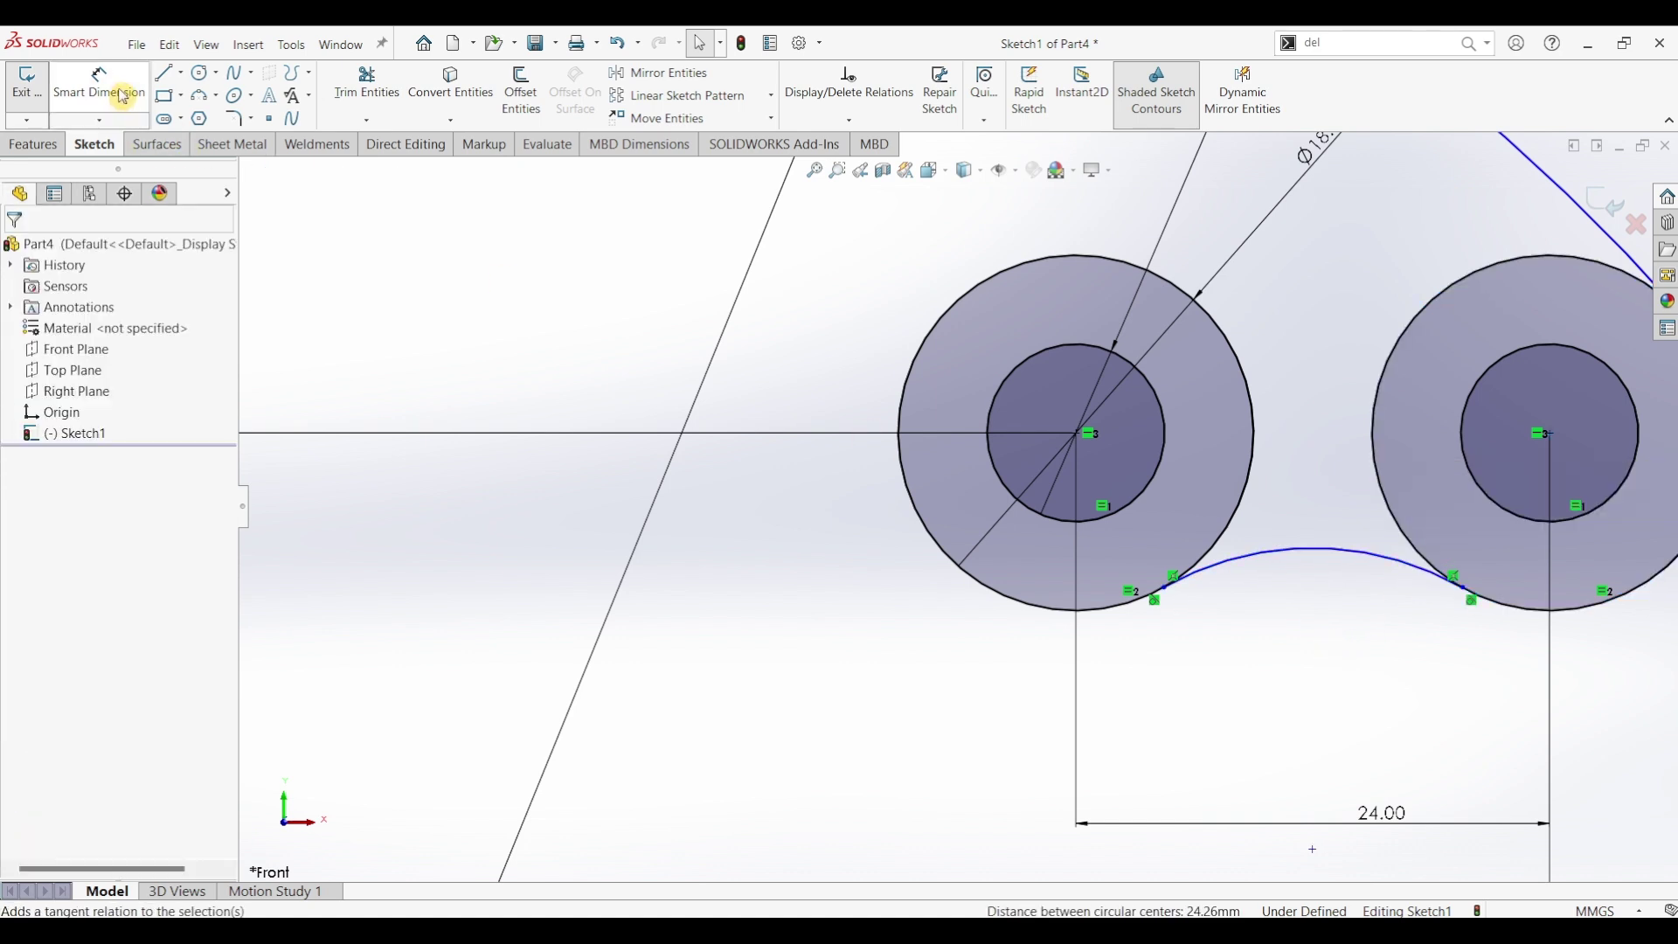
click(1354, 558)
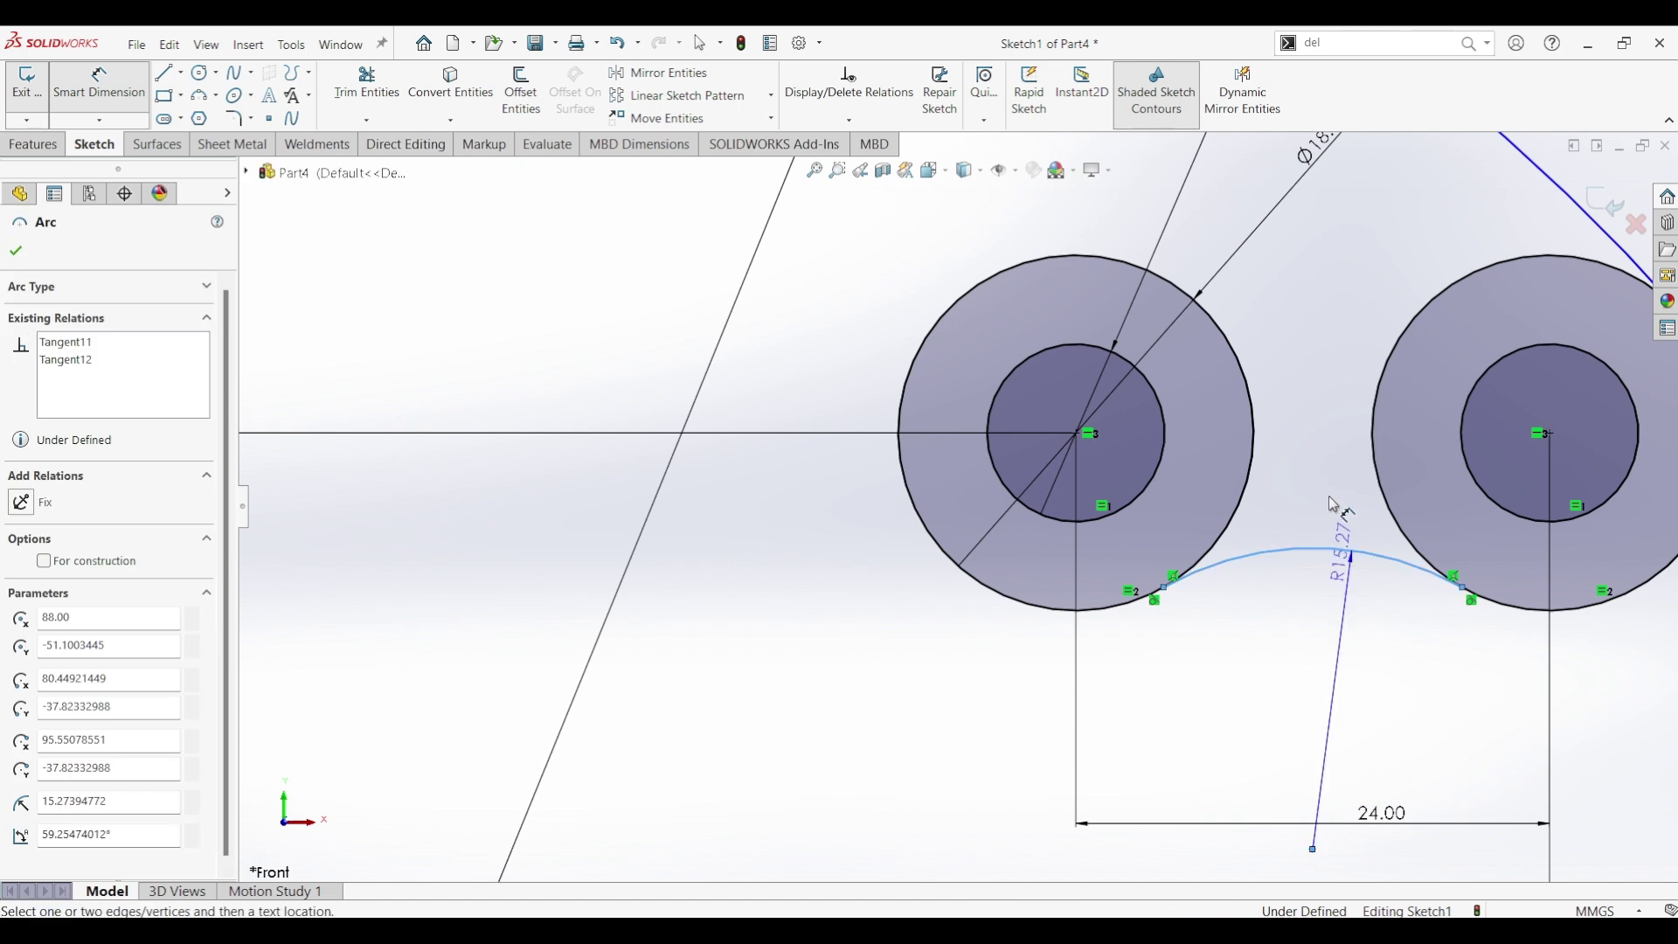
click(1330, 502)
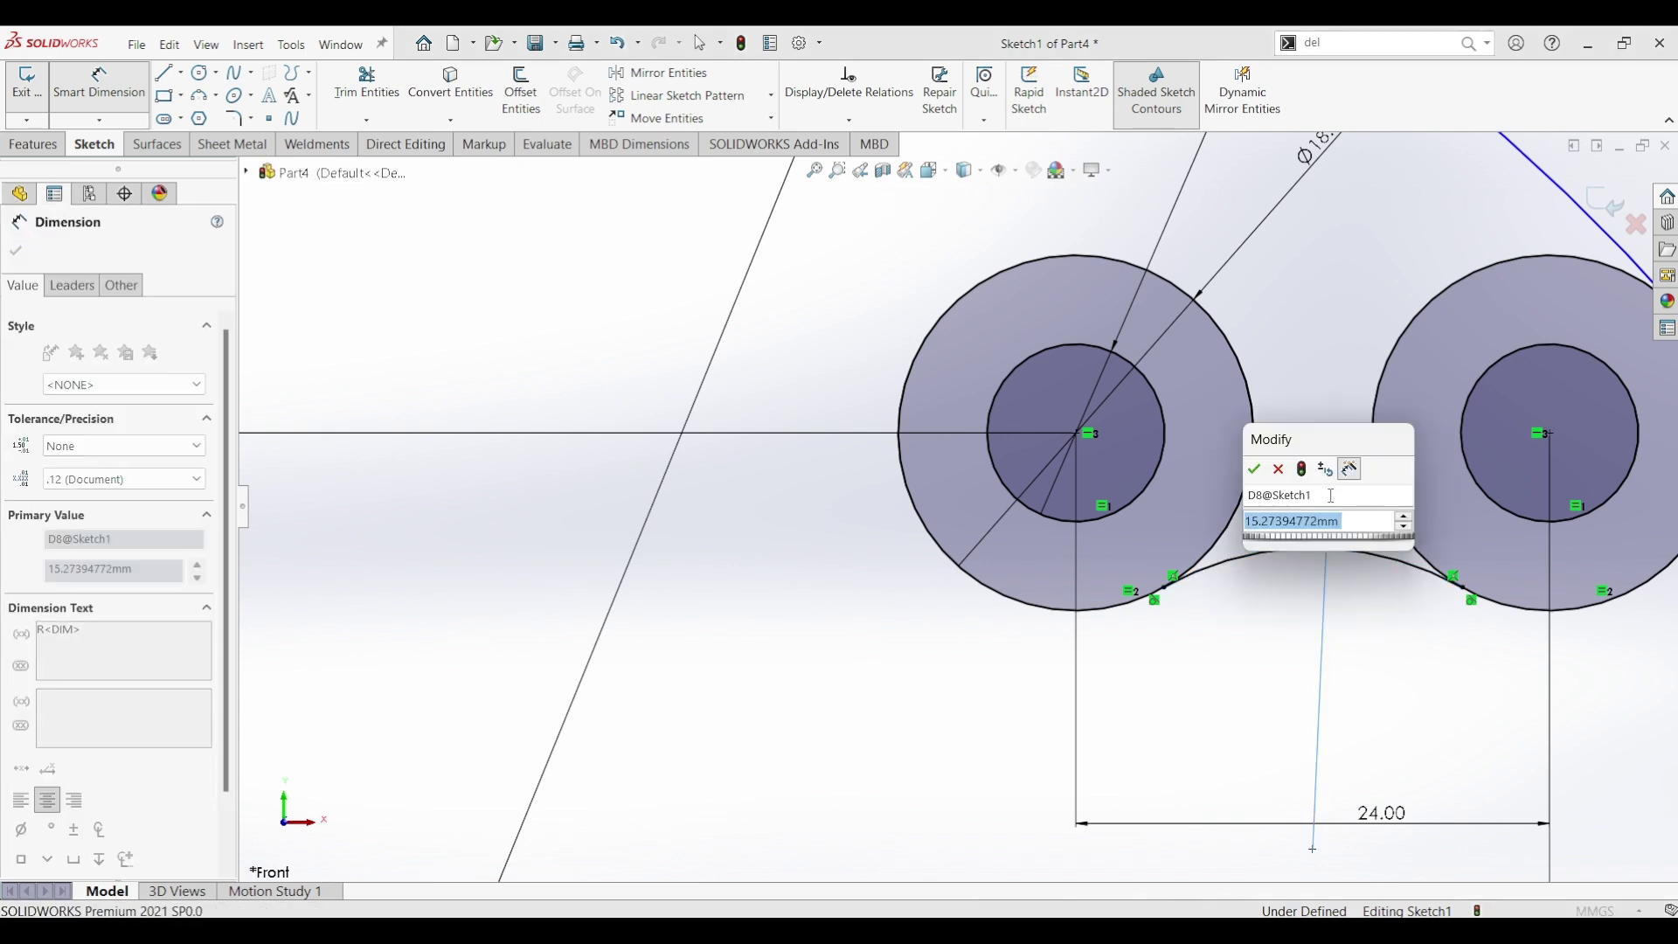
text(15)
key(Return)
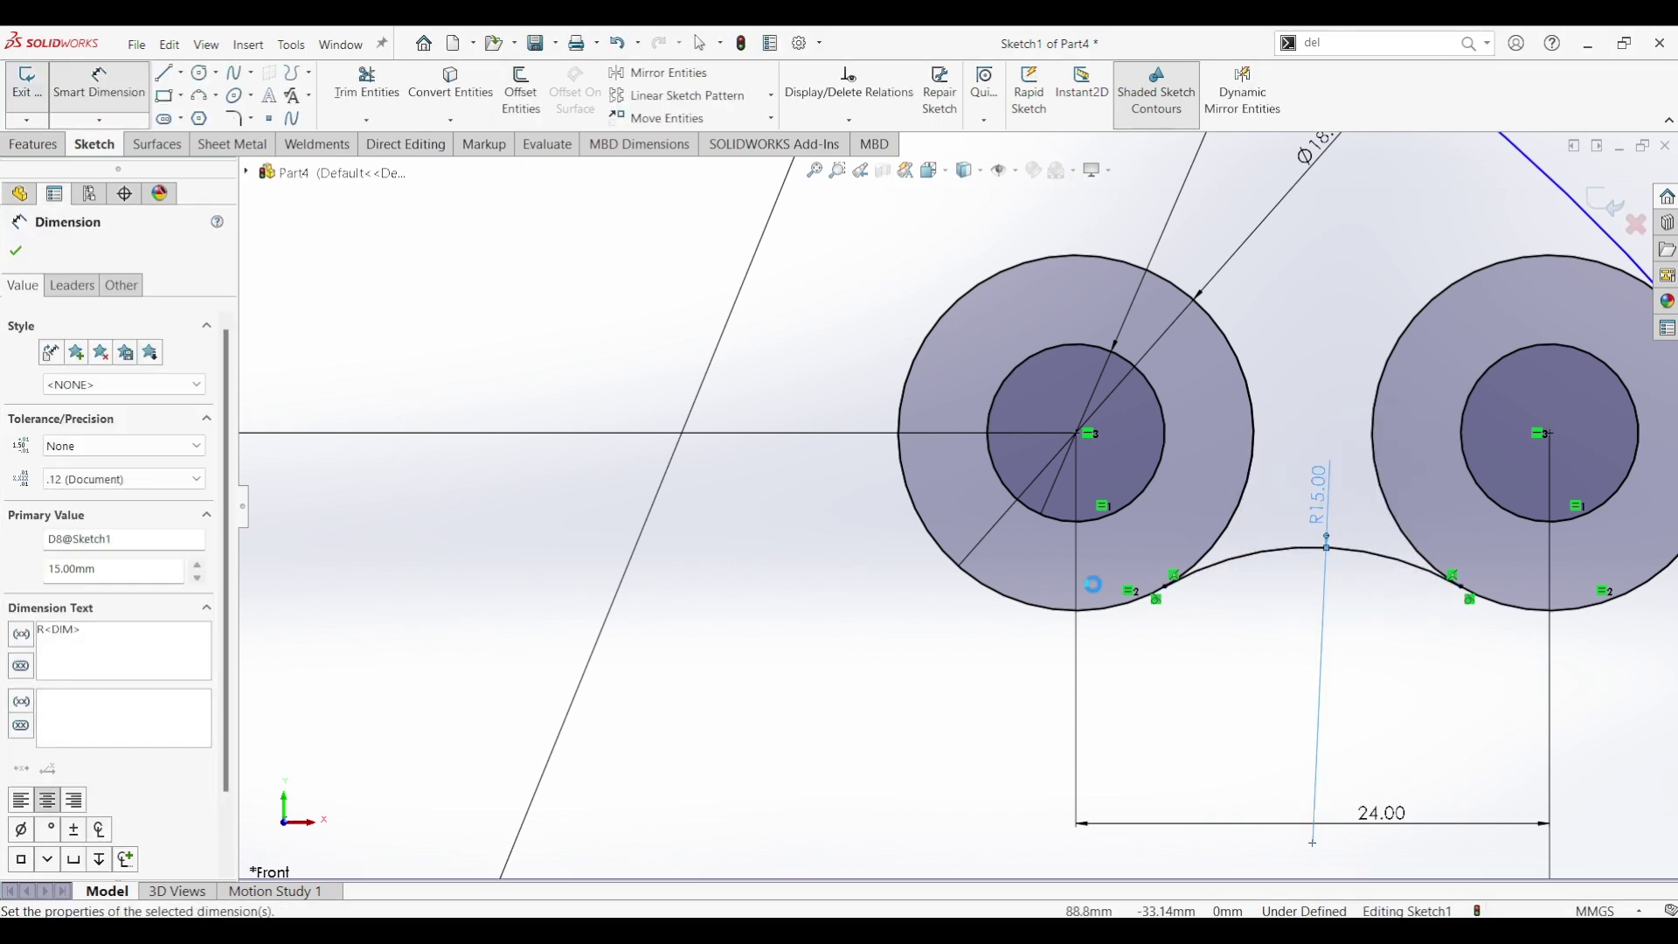
Sketch a three-point arc of about 68 mm radius from the nearer 18 mm circle to the underside of the 20 mm circle
scroll(1055, 596, up, 5)
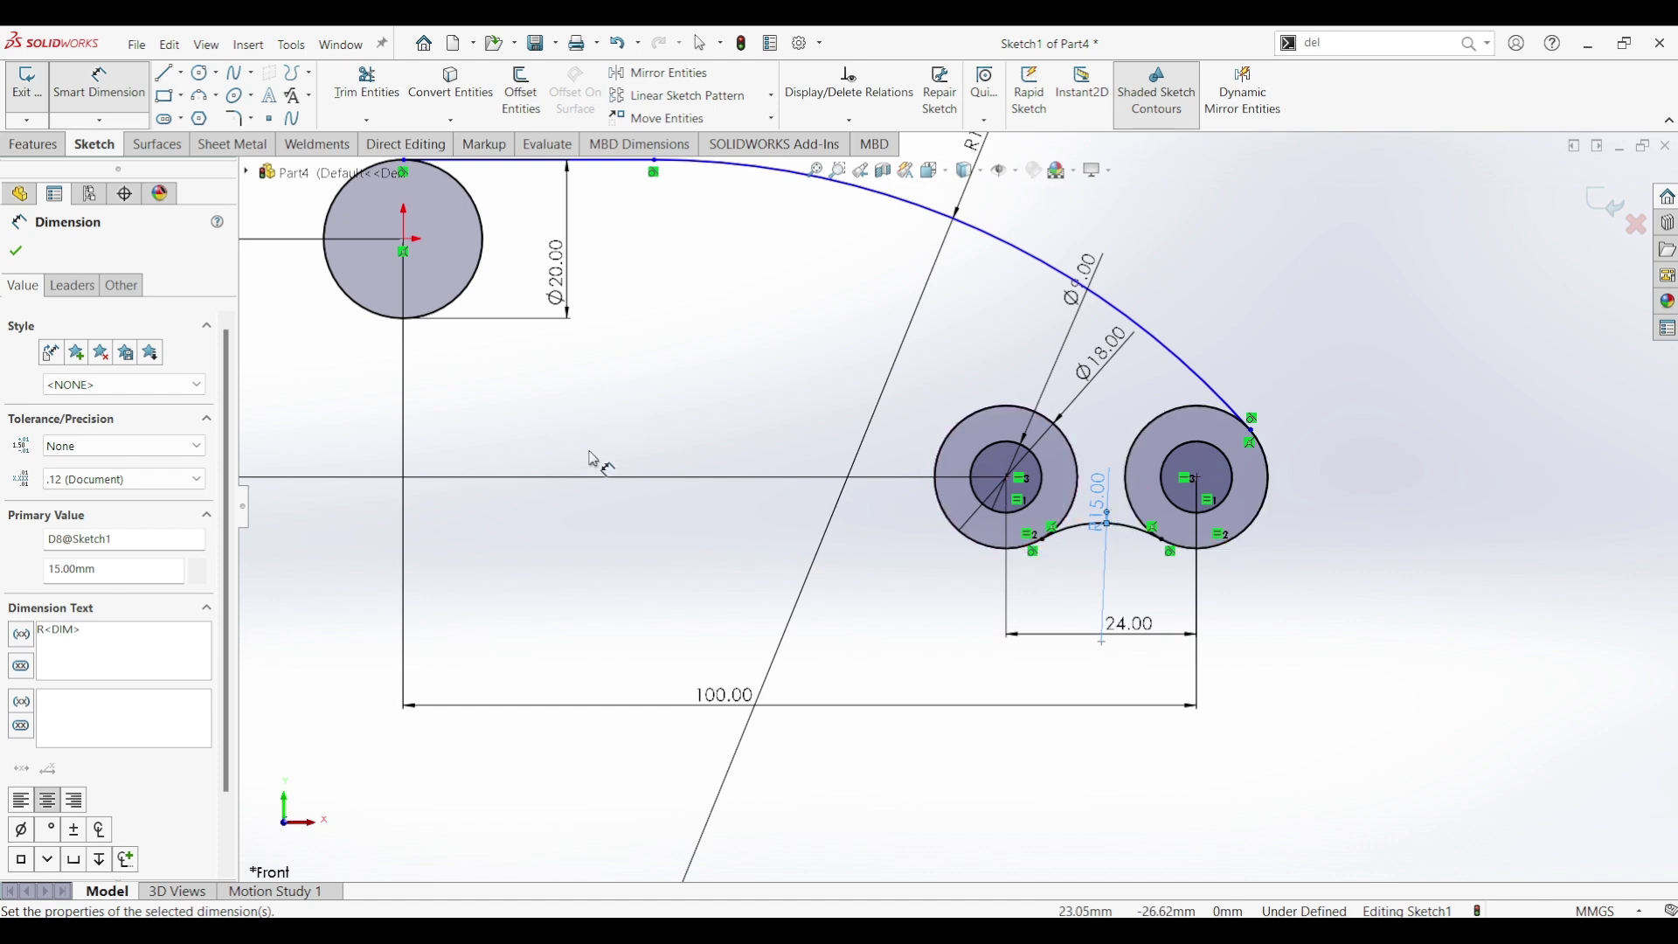
click(201, 97)
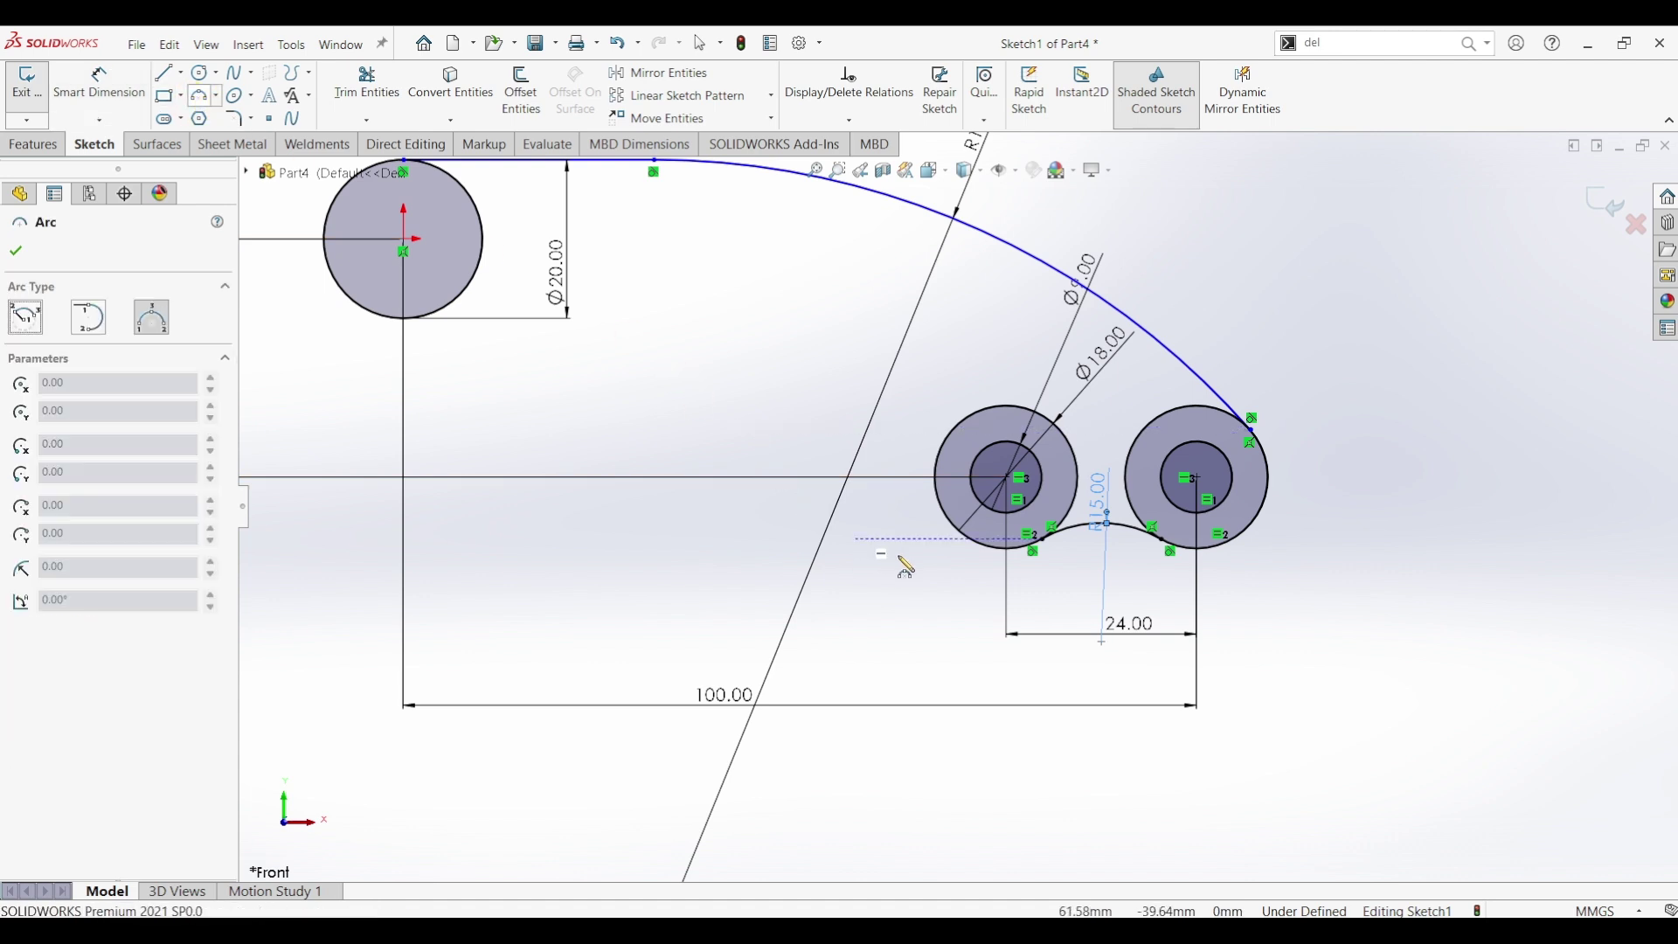
click(951, 524)
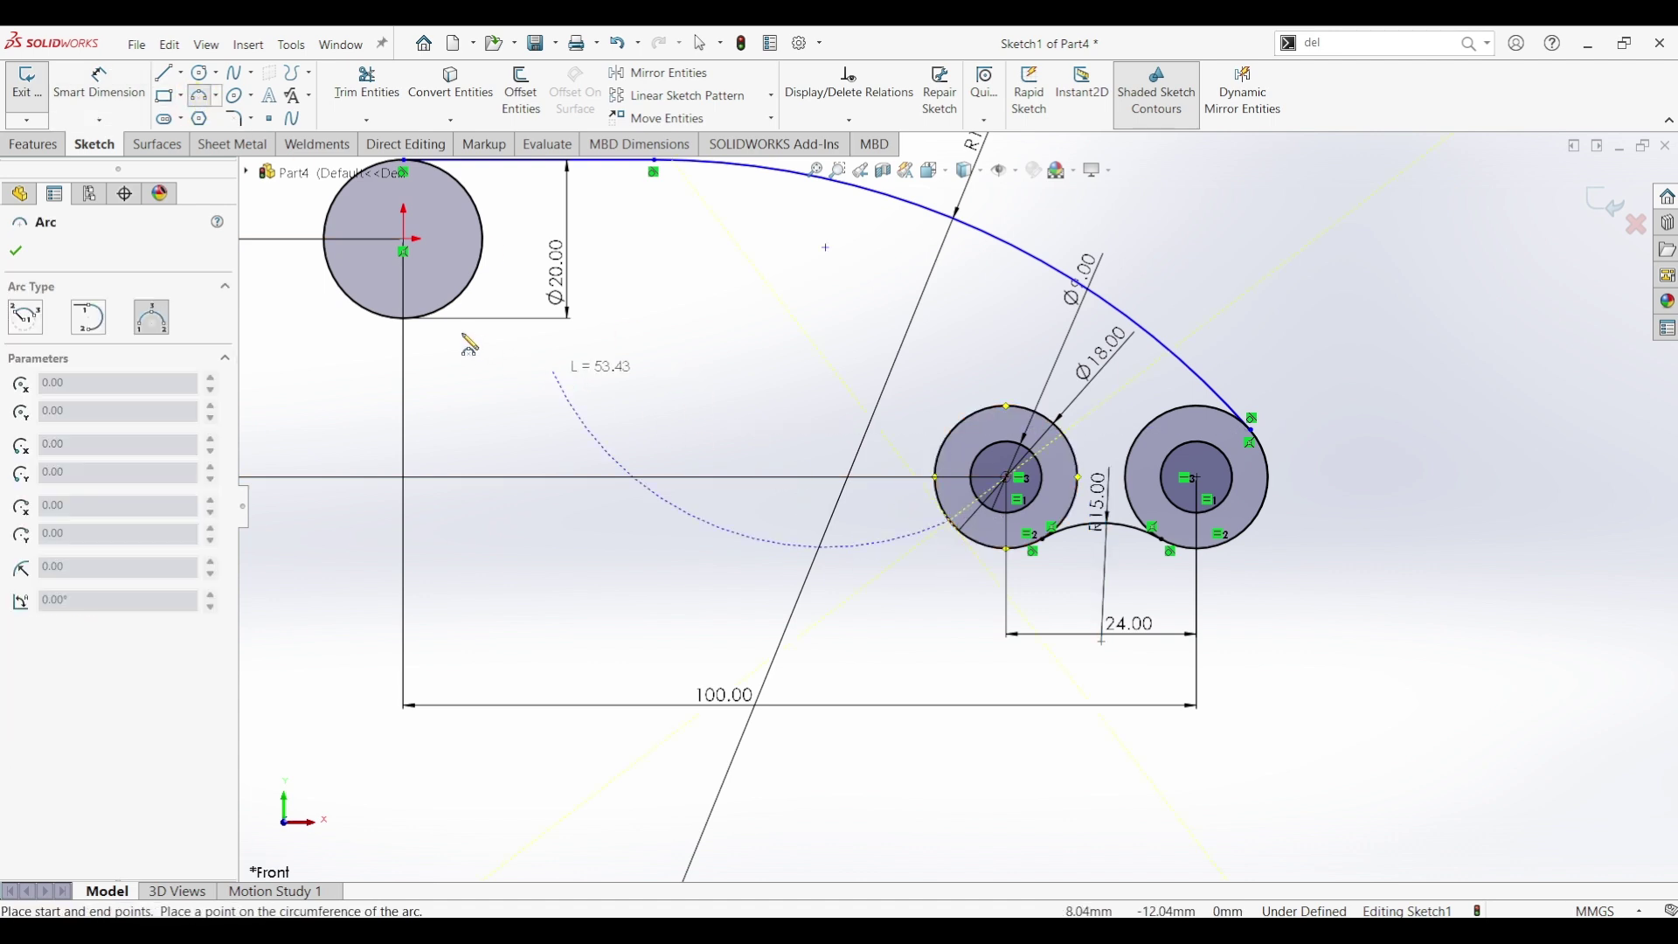
click(432, 316)
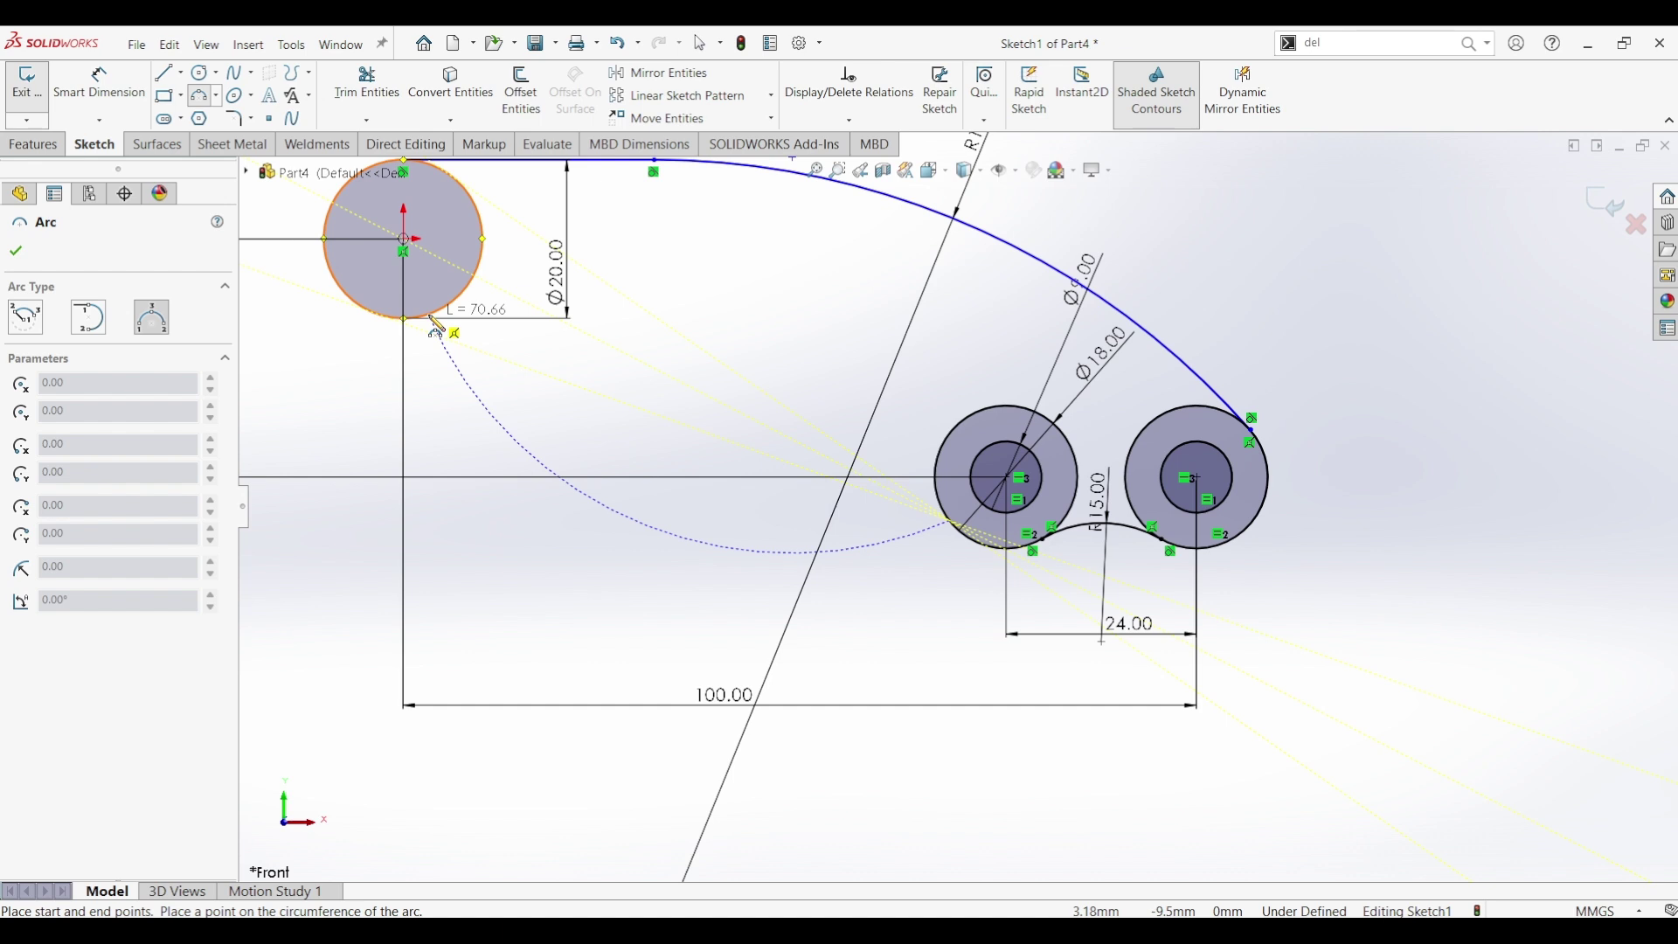
click(718, 344)
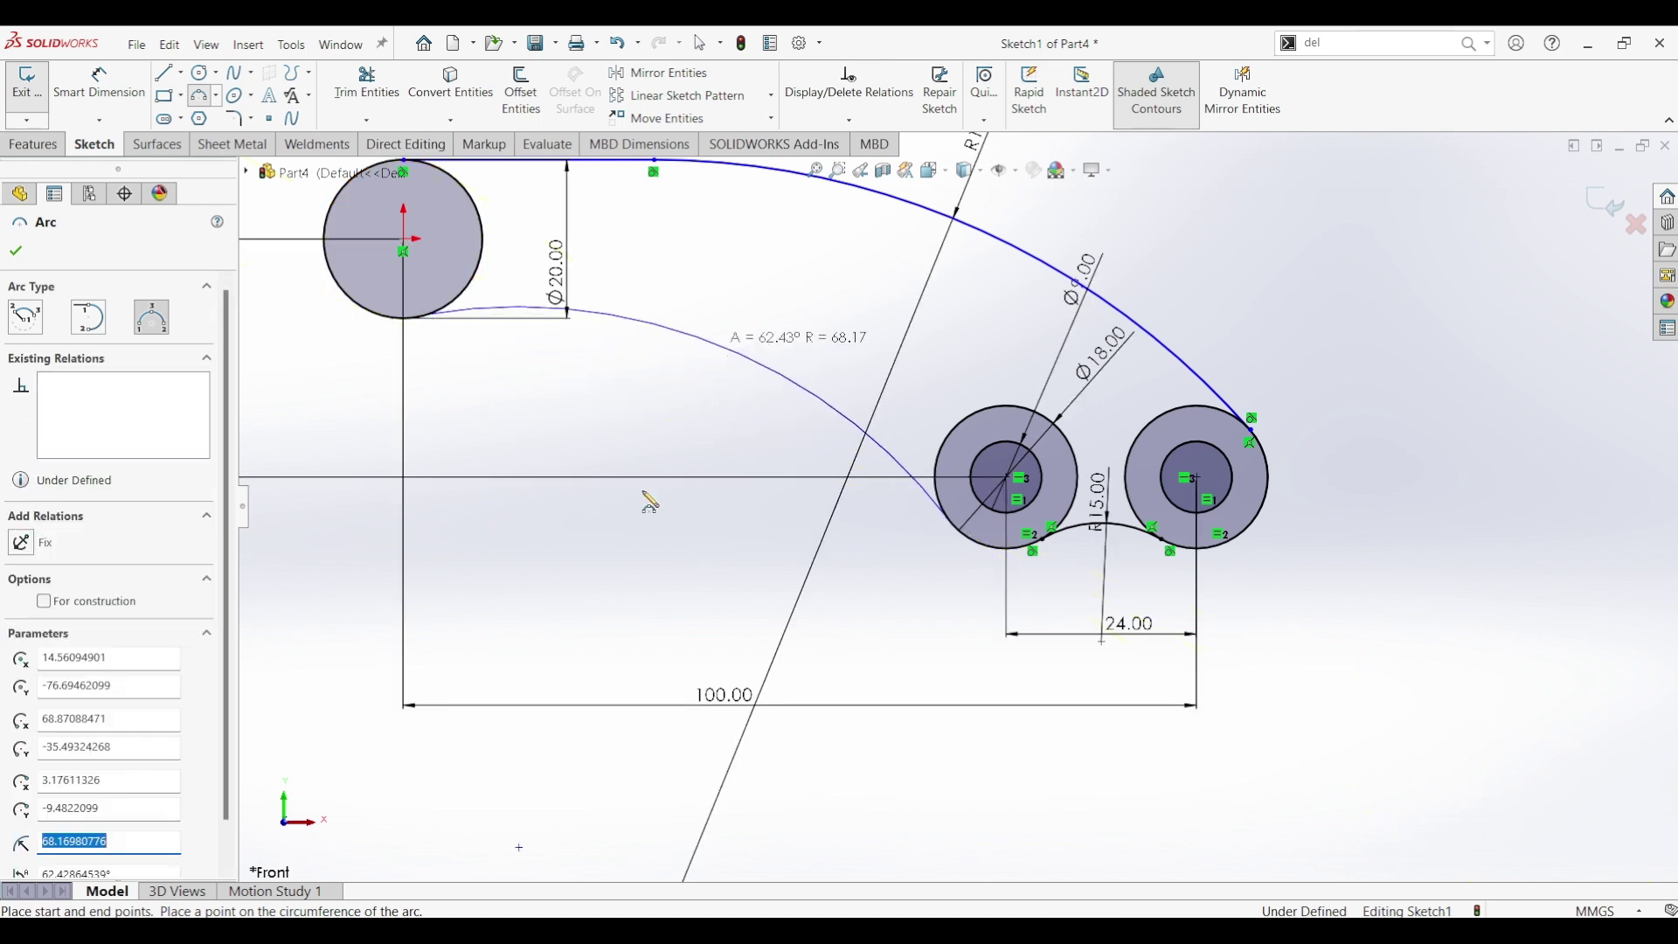
Dimension the radius of the long lower arc as 50 mm
click(99, 86)
click(829, 401)
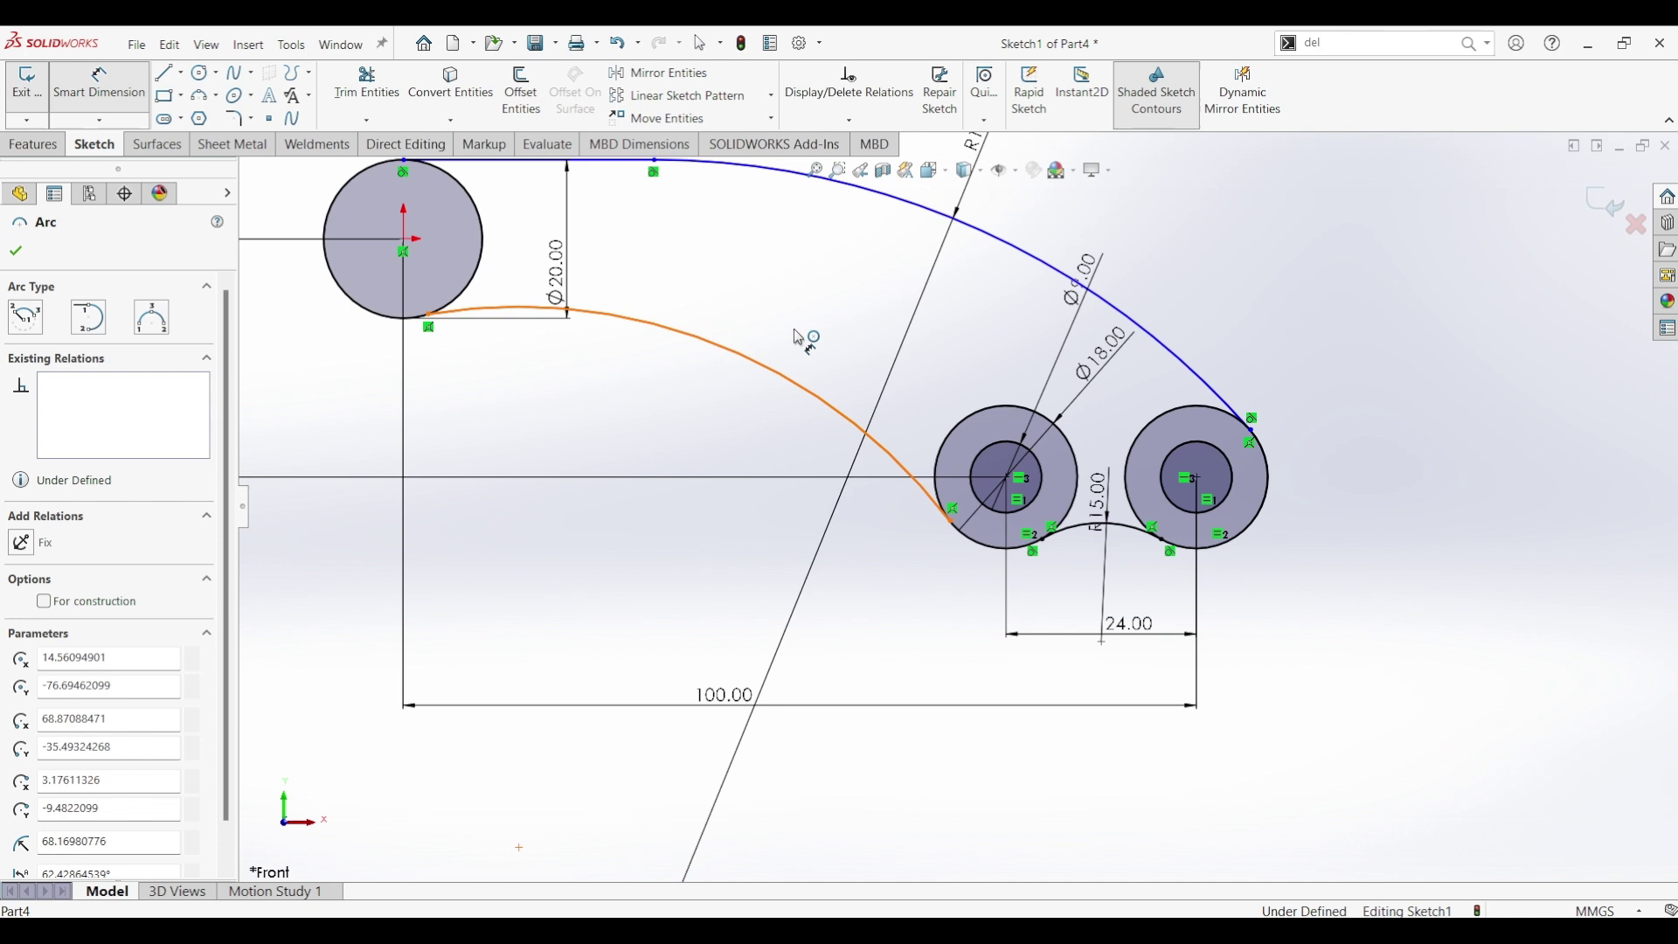
click(797, 339)
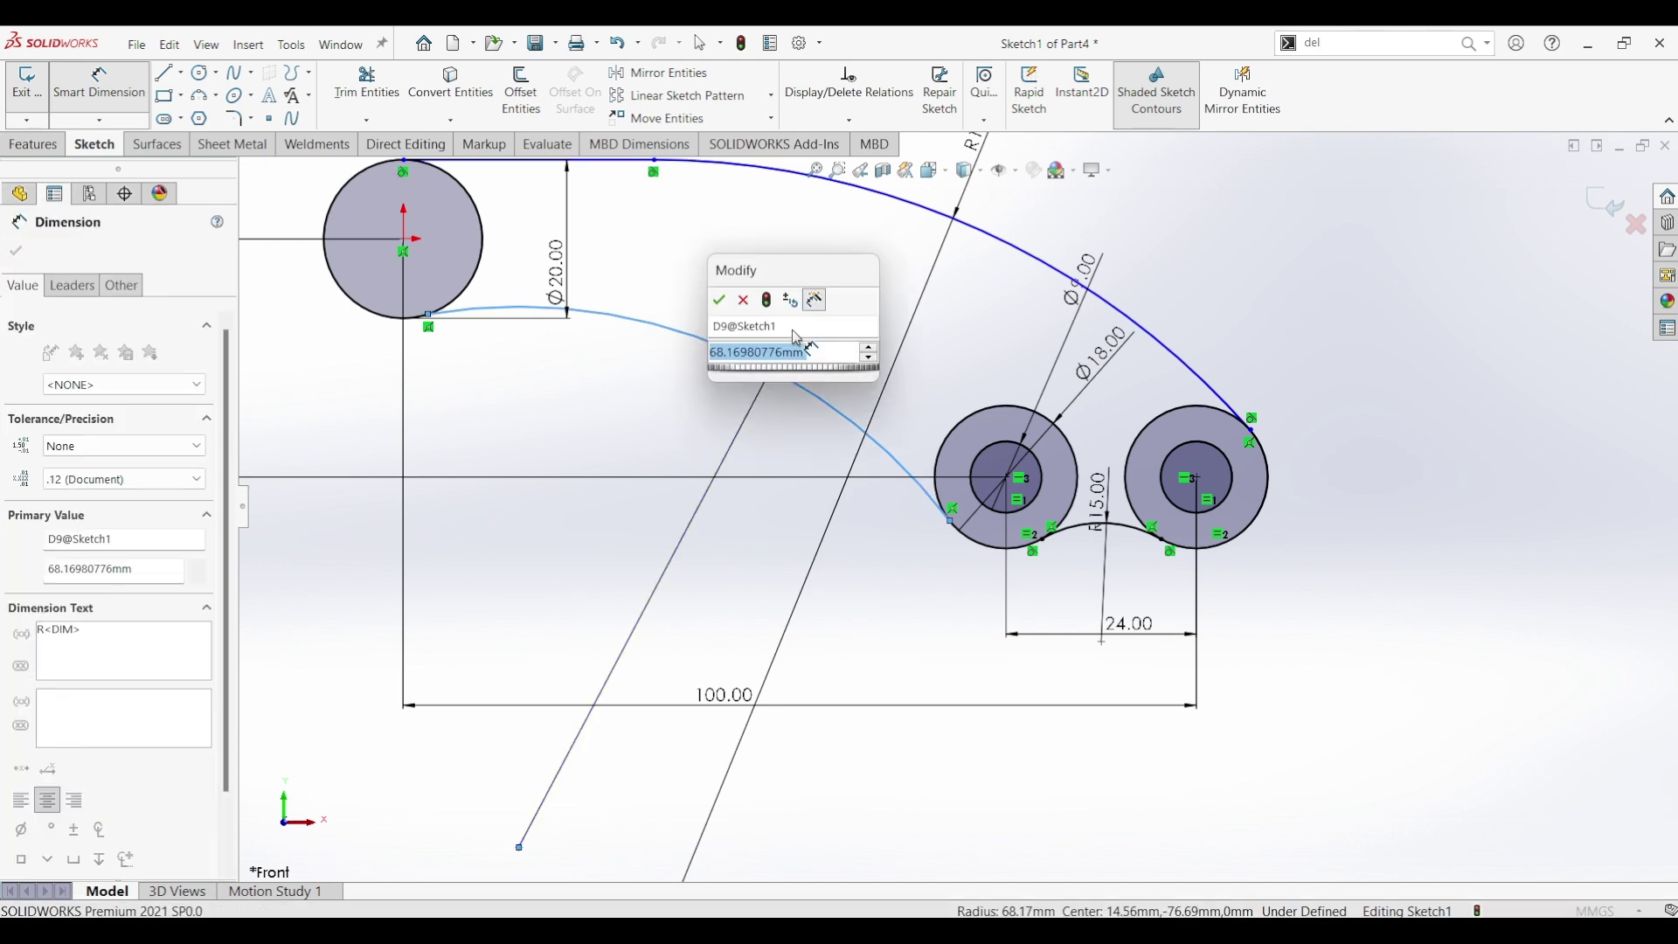
text(50)
key(Return)
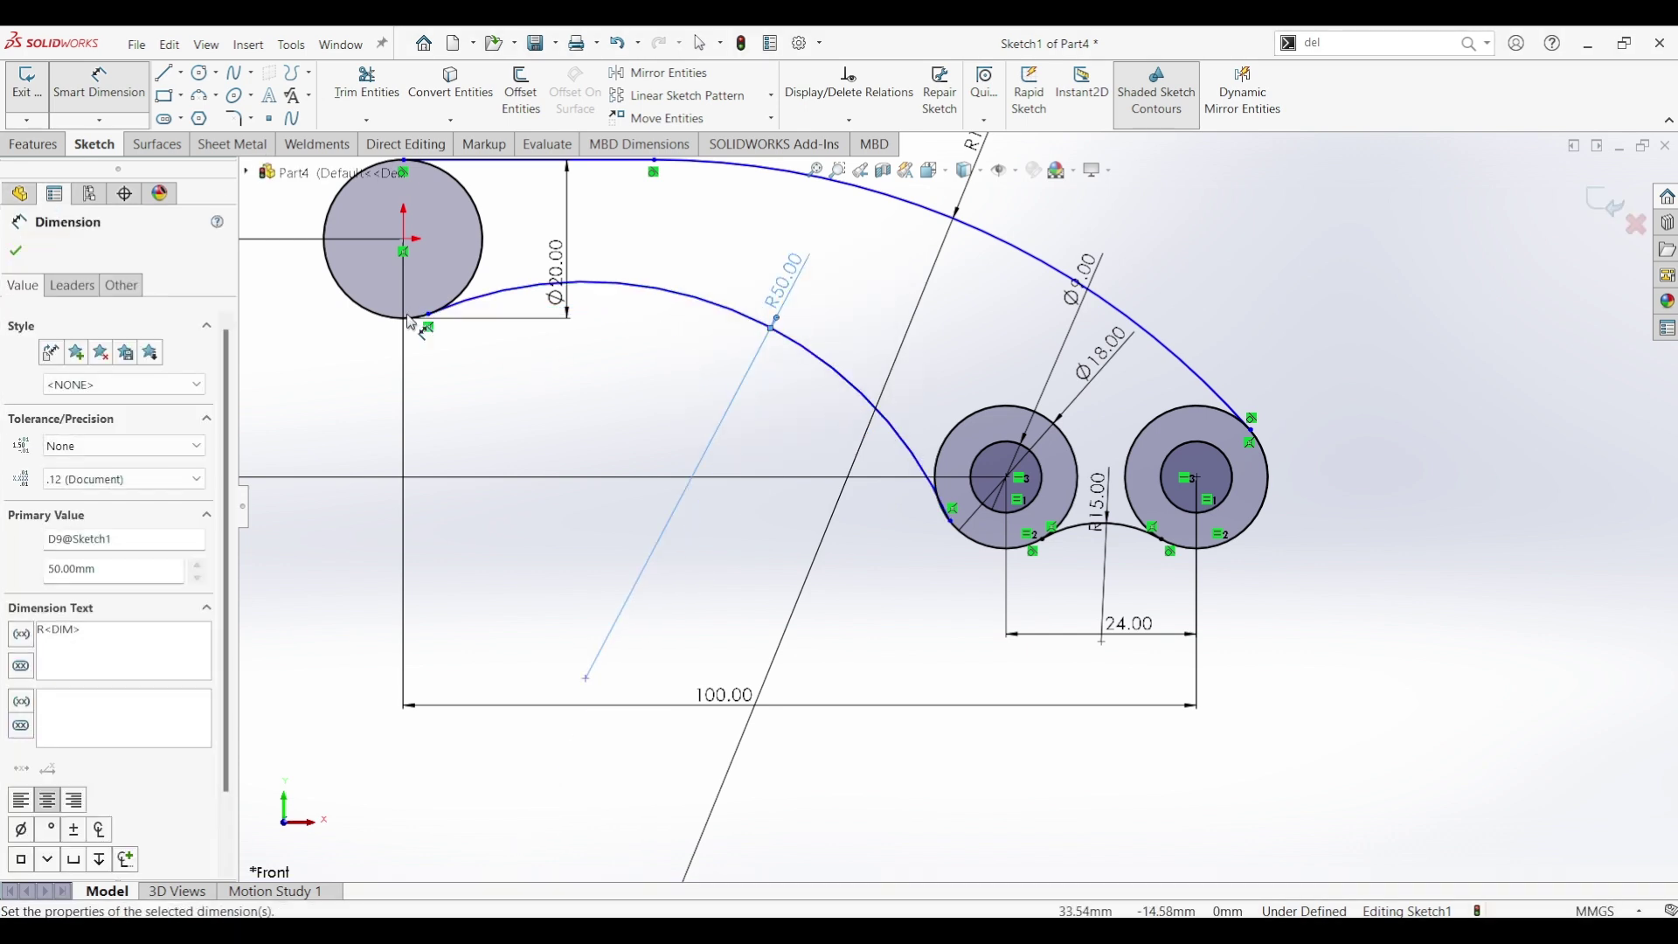
key(Escape)
Add a Tangent relation between the R50 arc and the 20 mm circle
click(462, 310)
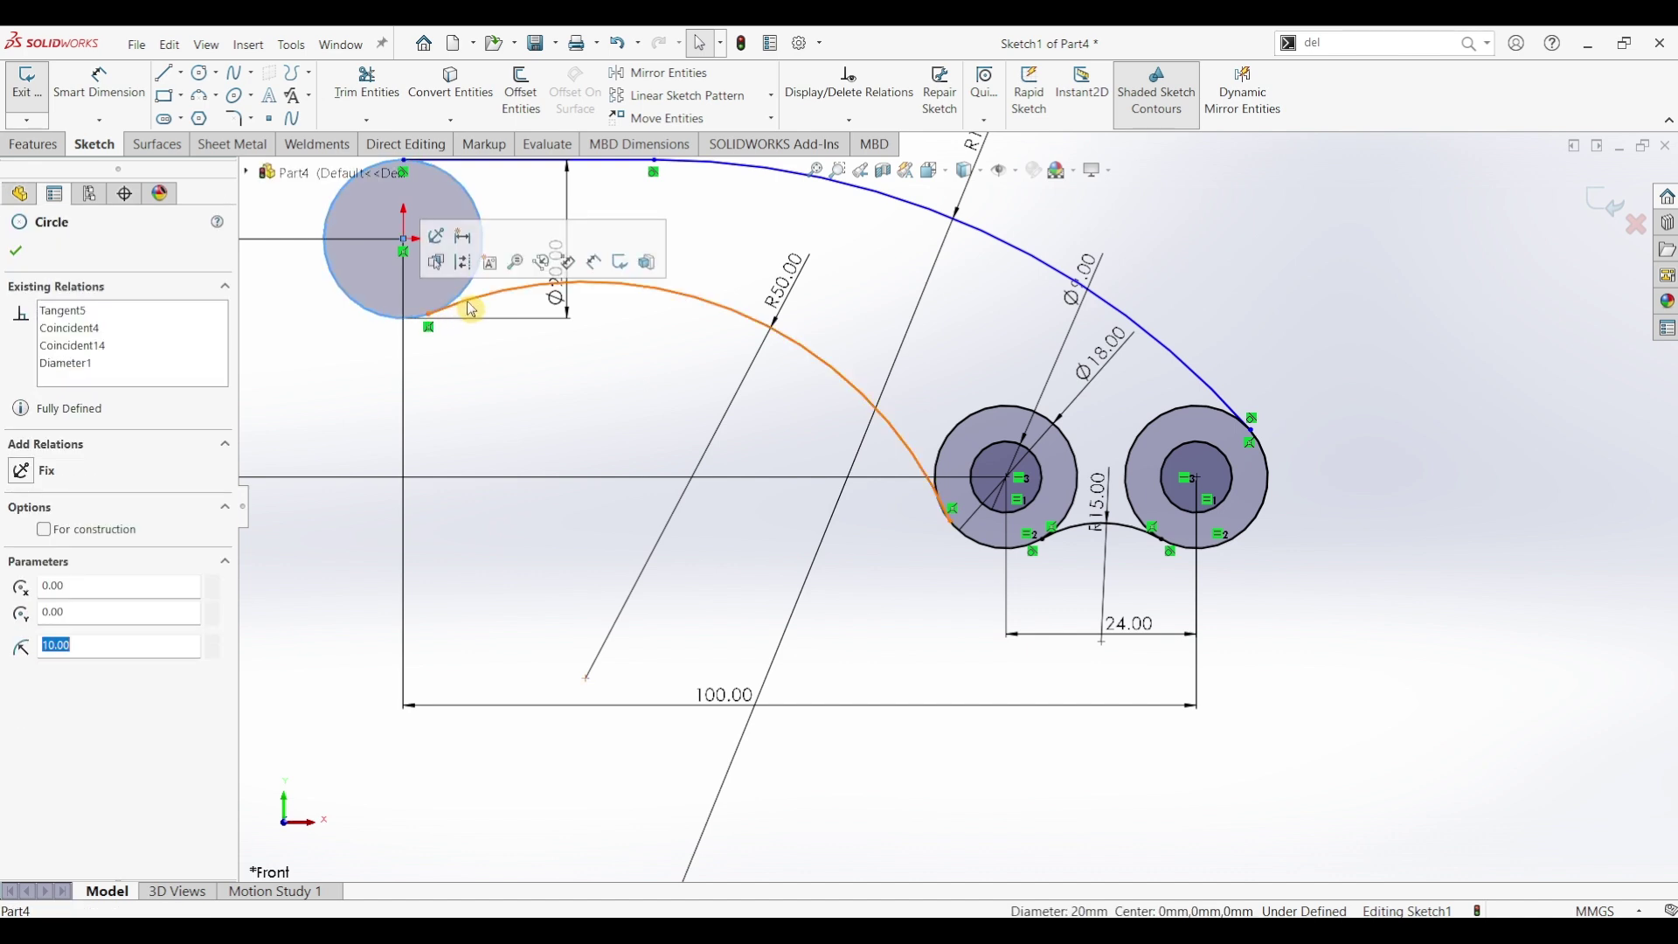
ctrl+click(495, 294)
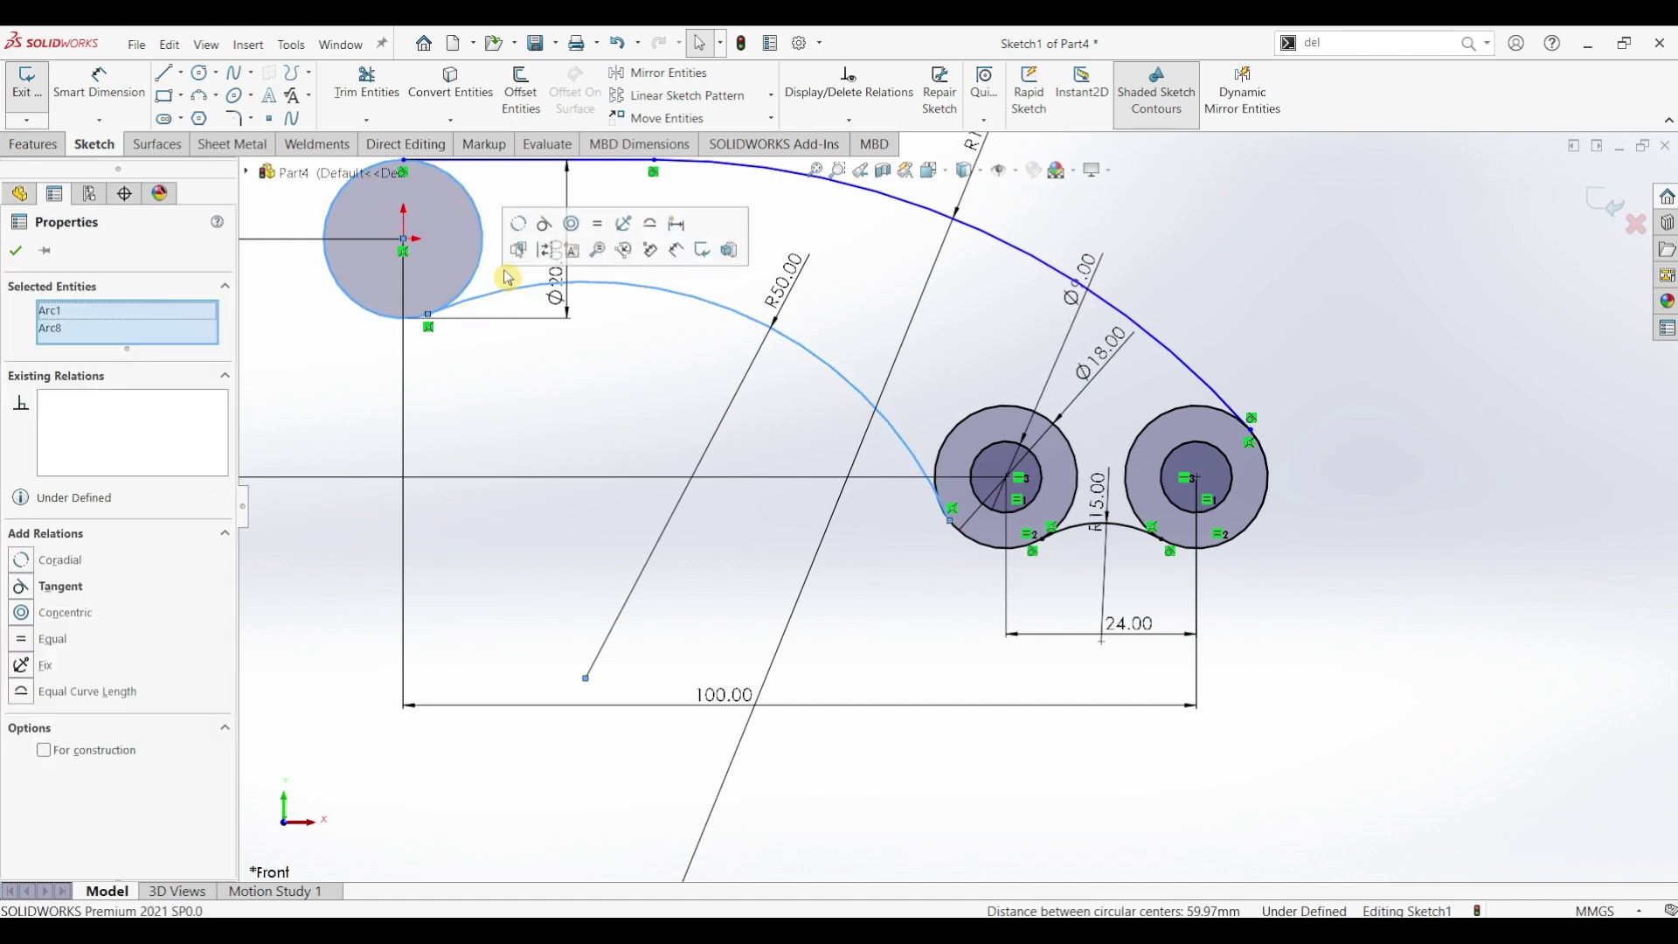
click(544, 224)
click(884, 528)
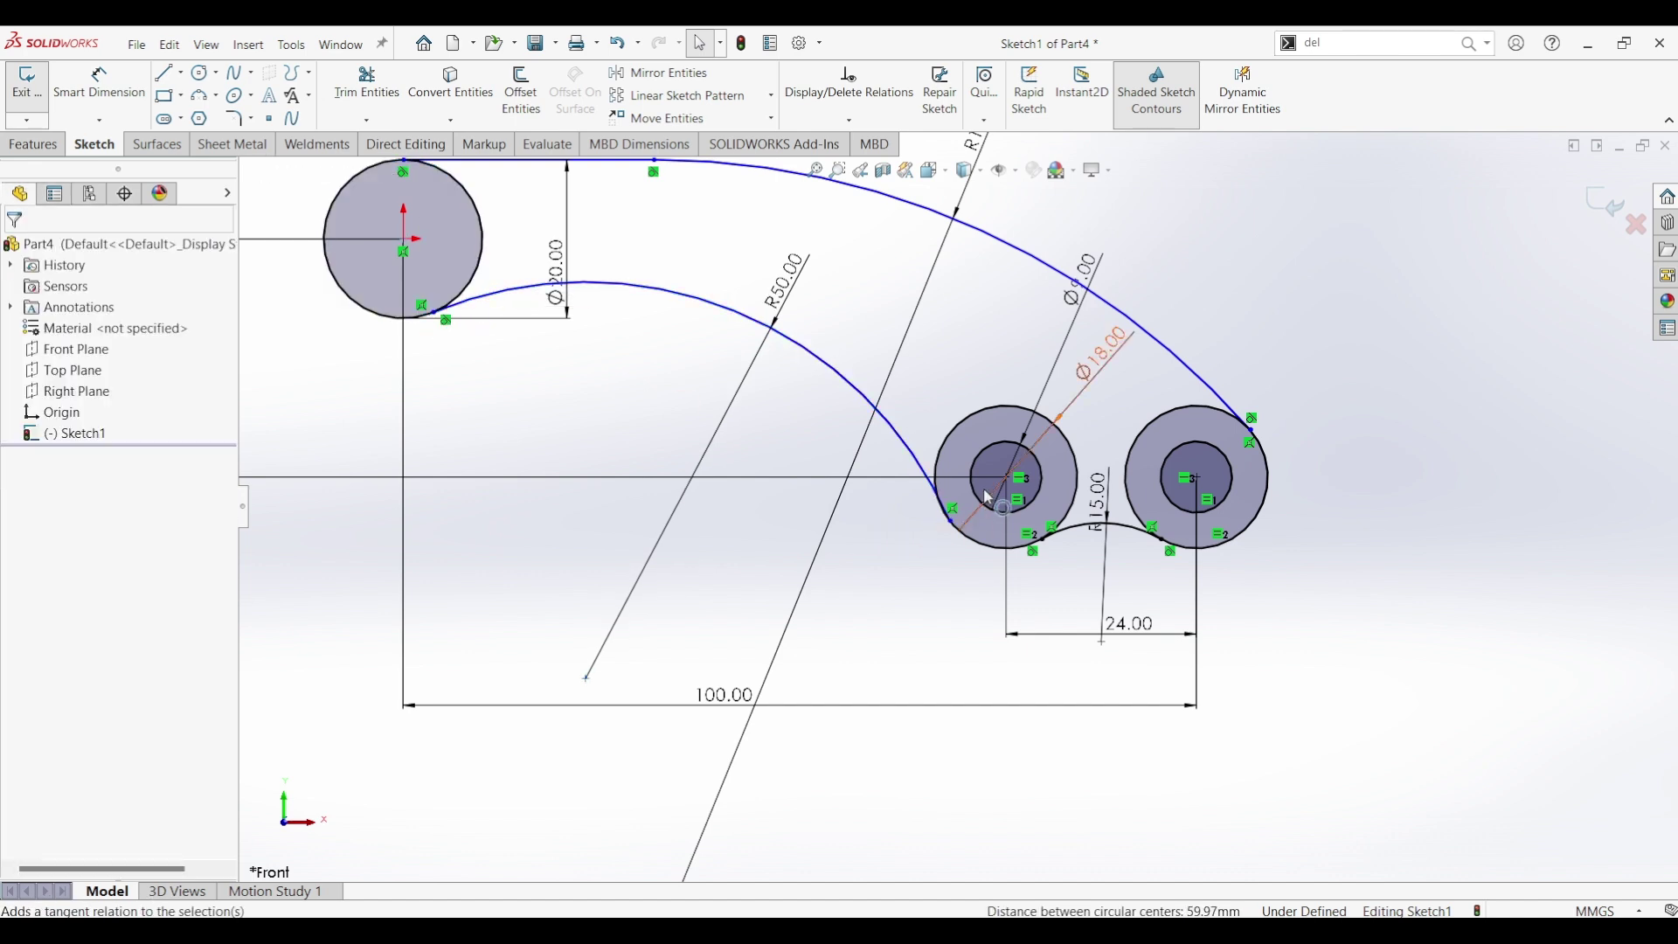
Add a Tangent relation between the R50 arc and the outer circle of the nearer concentric pair
click(924, 468)
click(943, 470)
ctrl+click(937, 472)
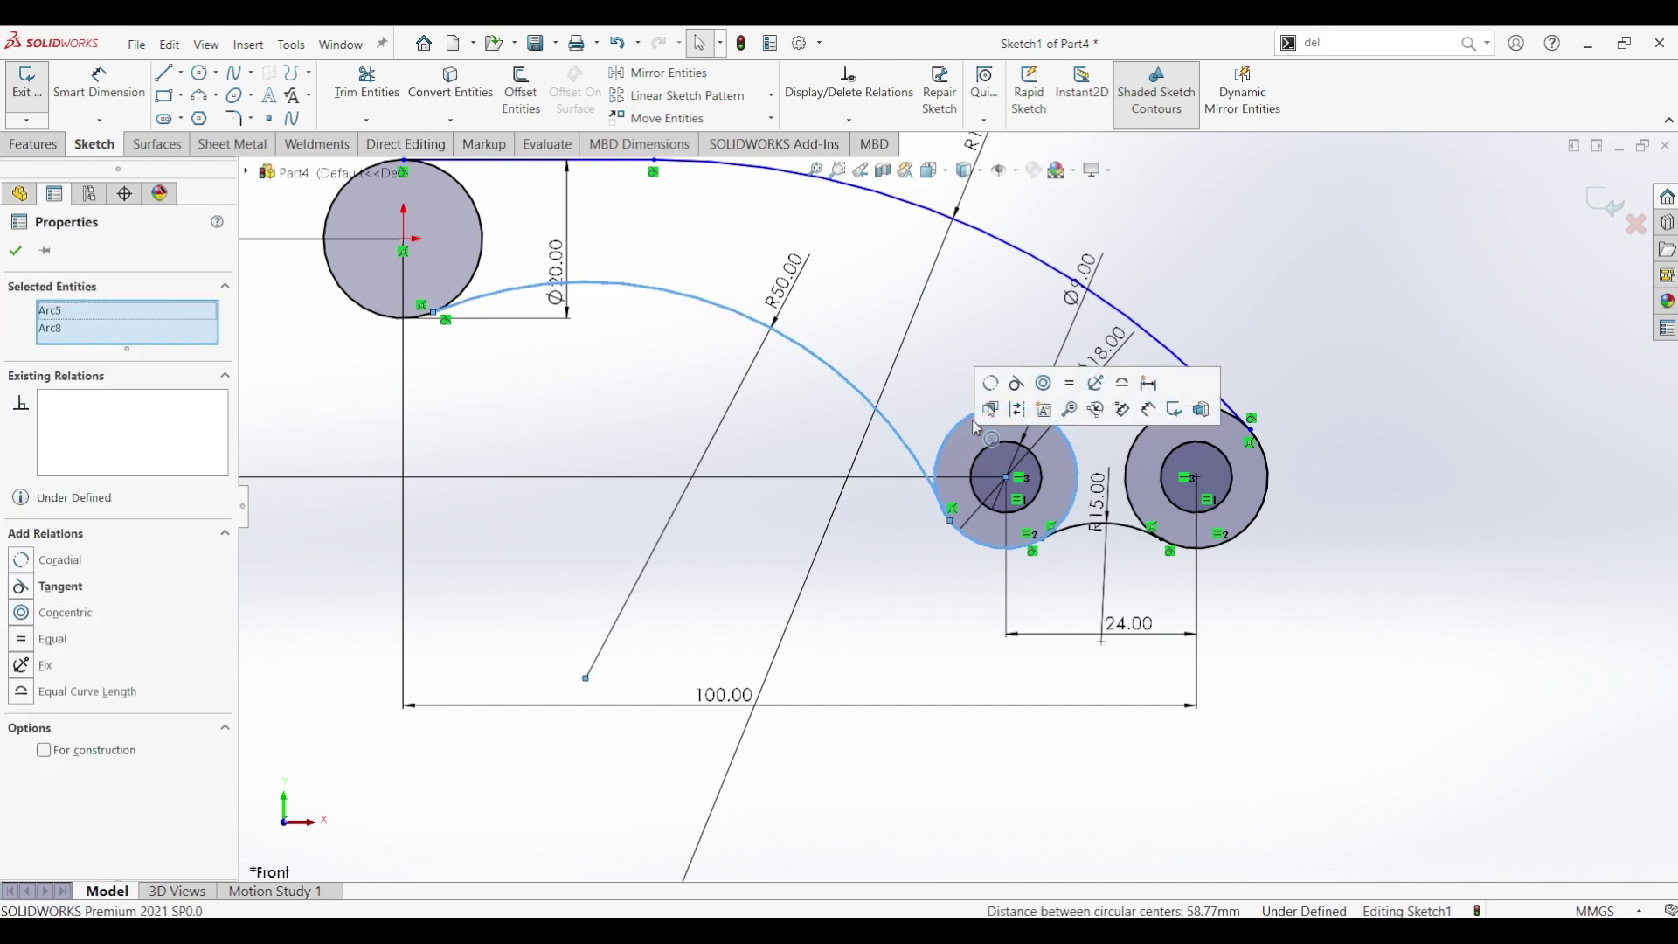
click(997, 401)
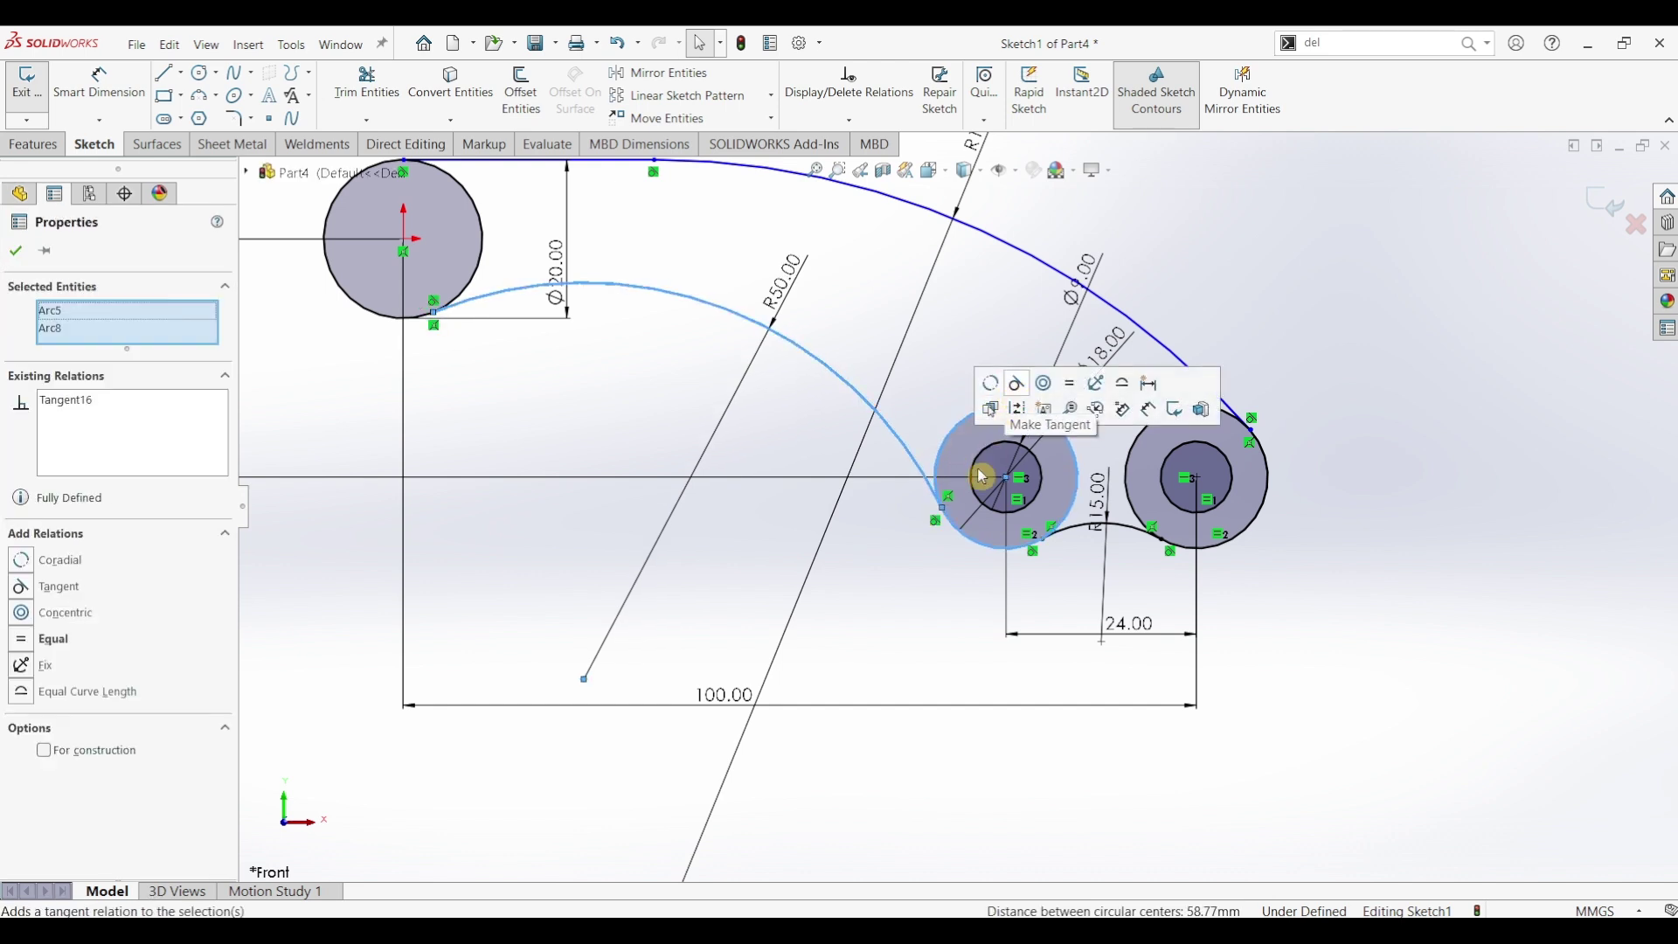
click(1514, 532)
Add a Horizontal relation to the straight line along the top of the profile to fully define the sketch
key(f)
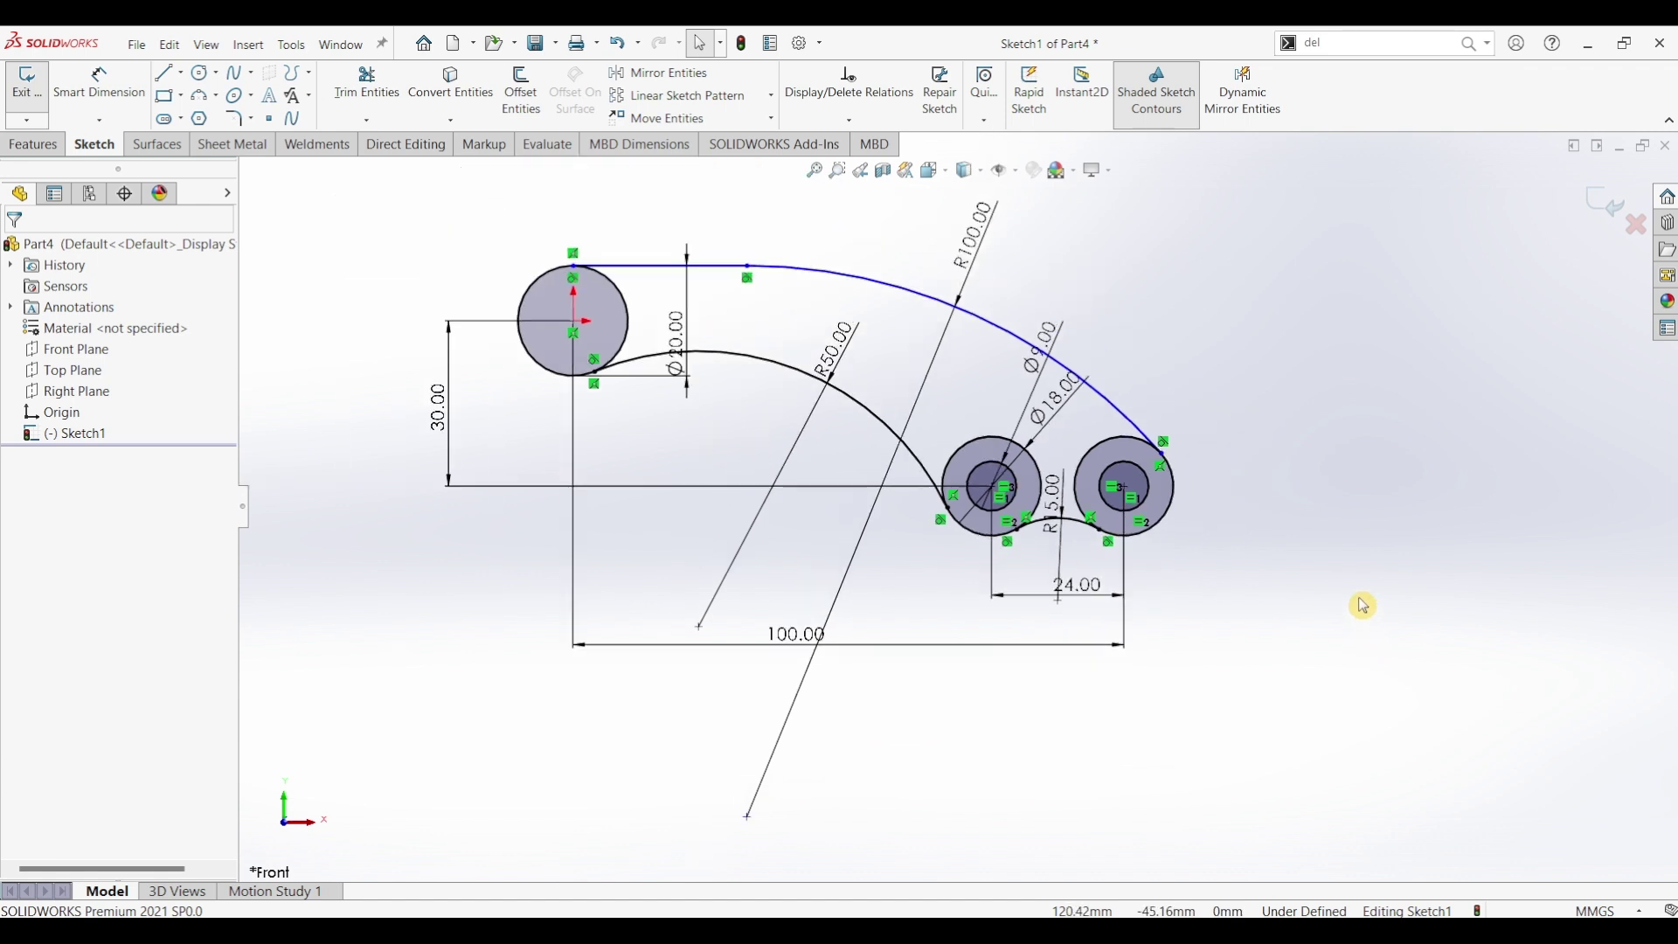
click(748, 266)
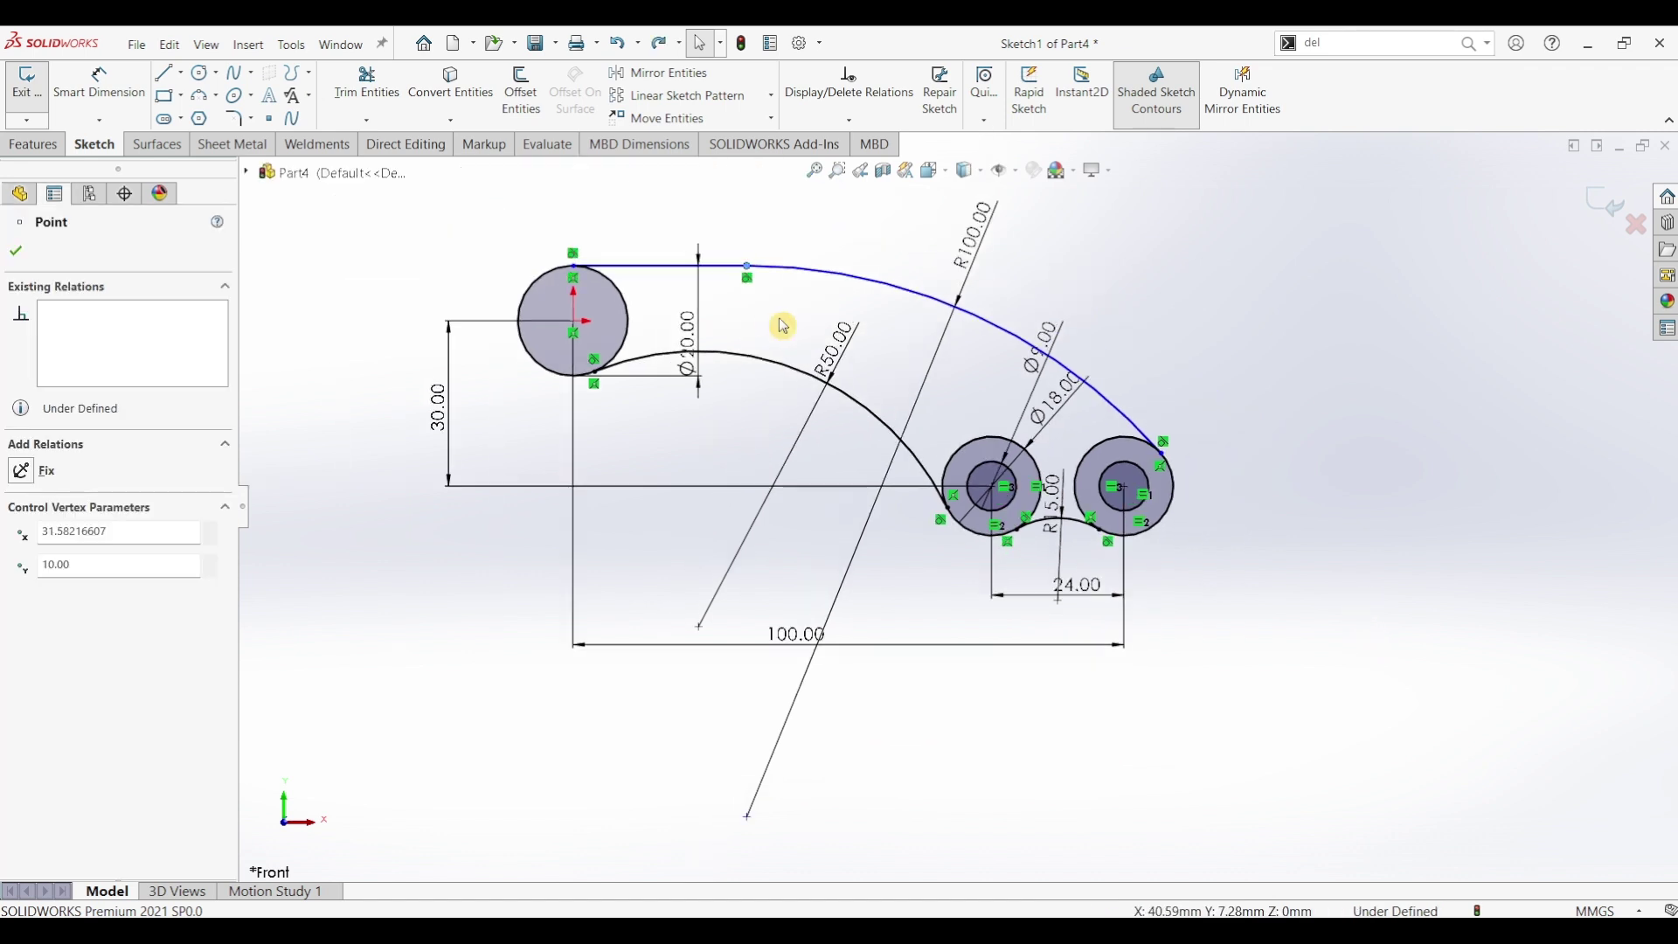
click(15, 252)
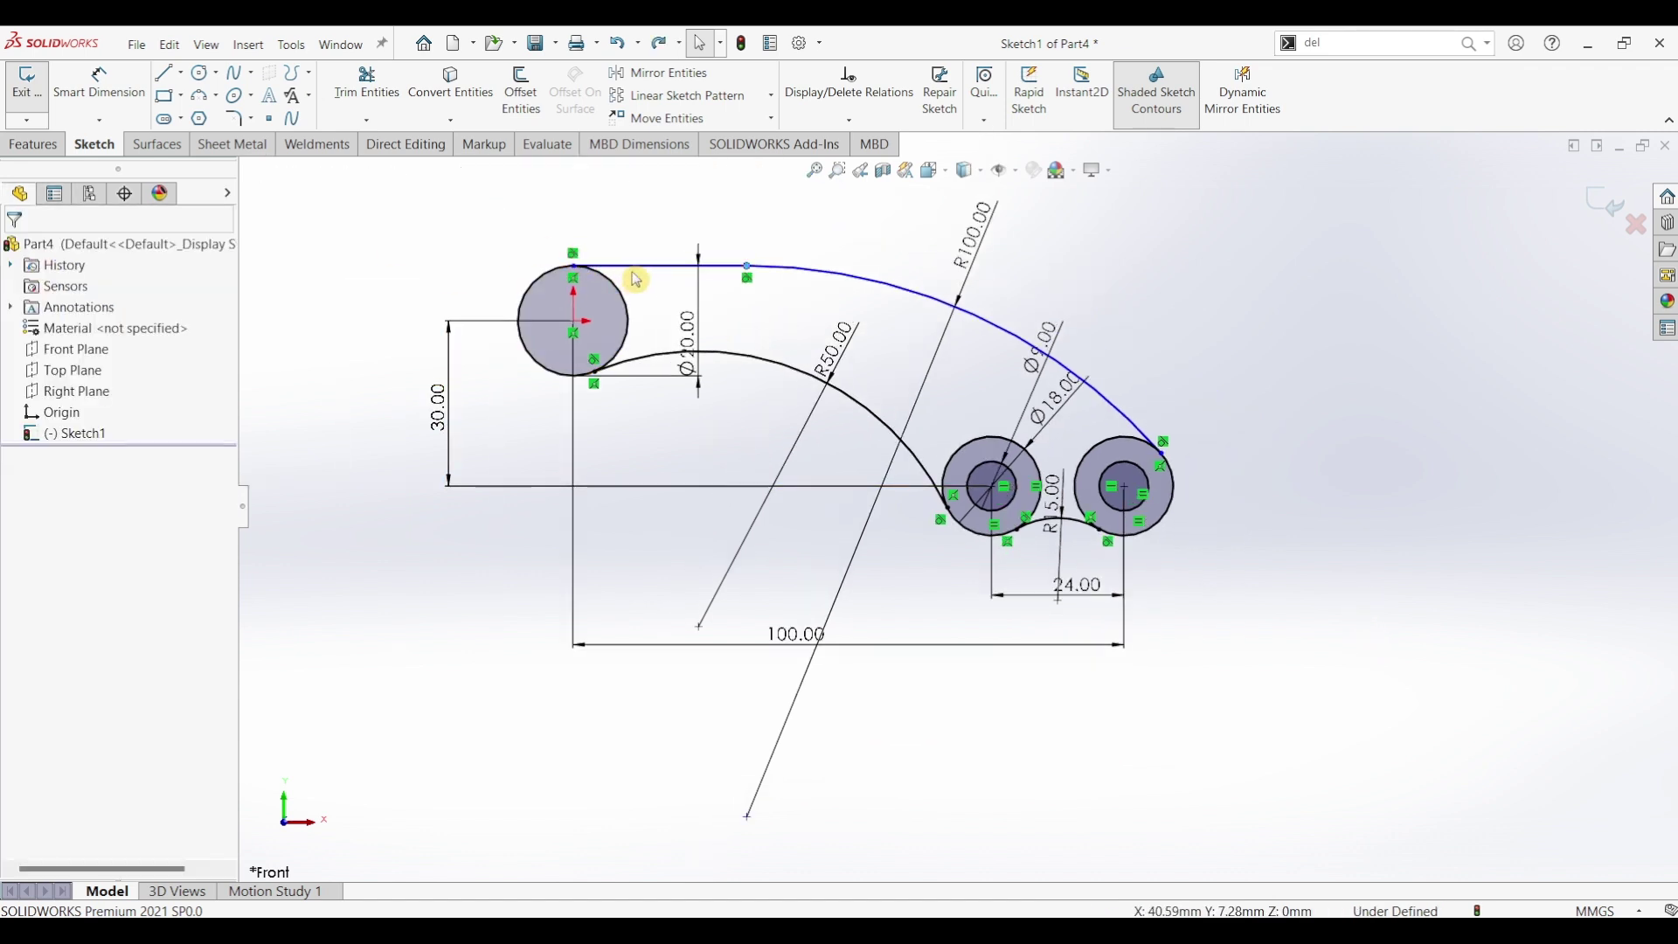
click(733, 267)
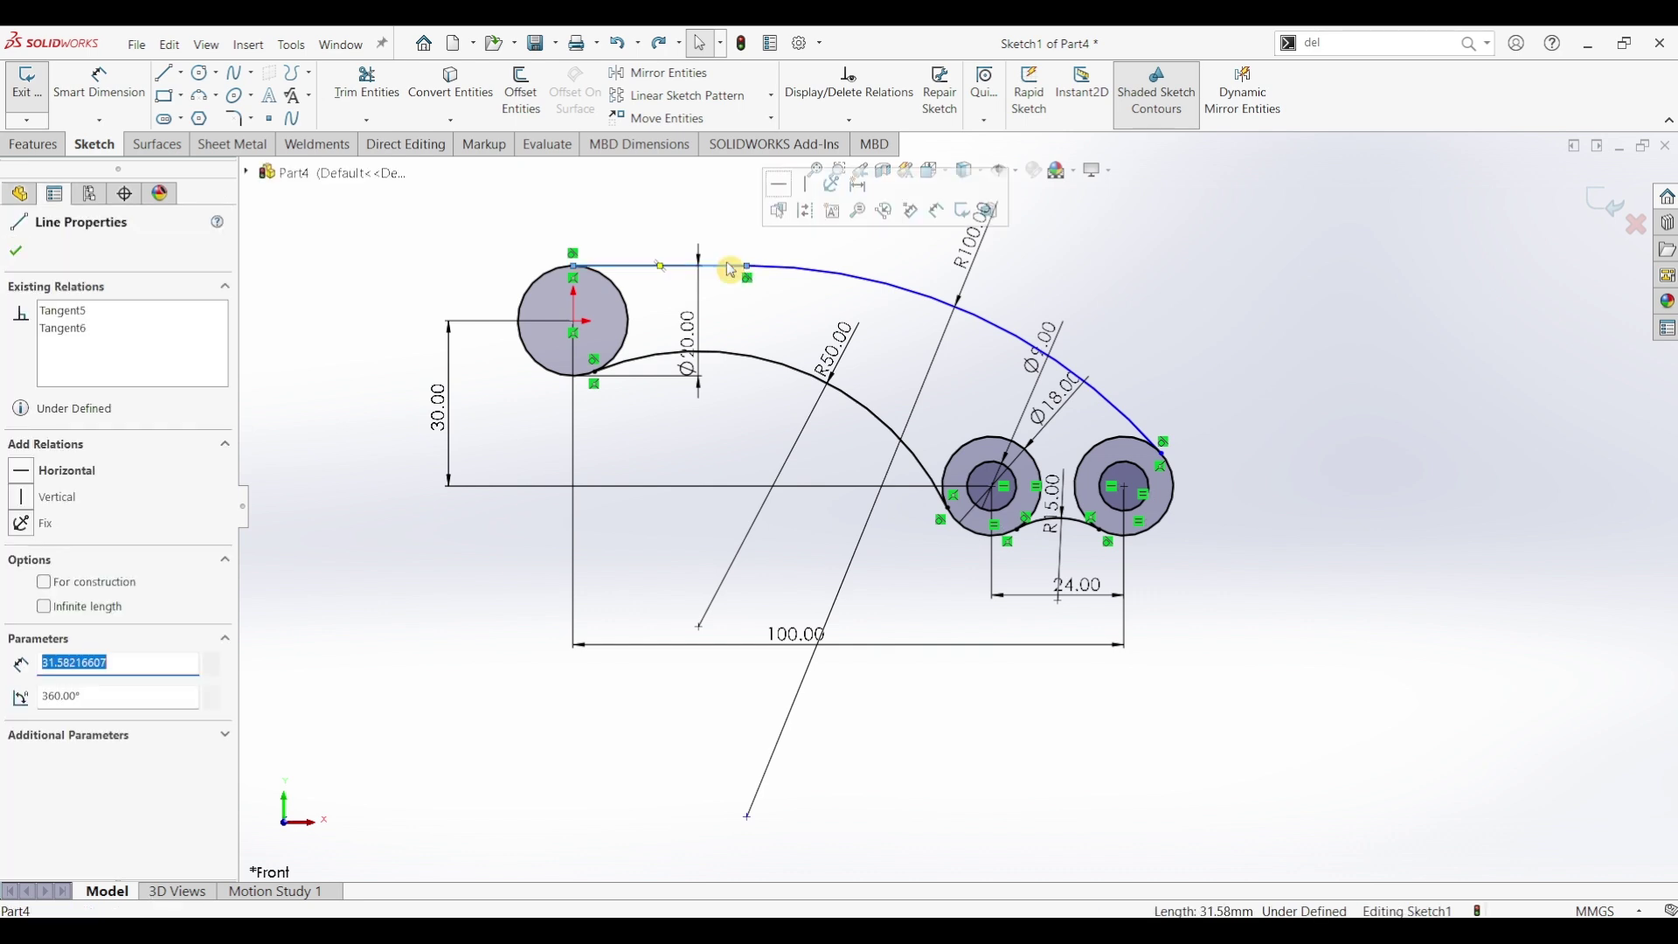
click(654, 406)
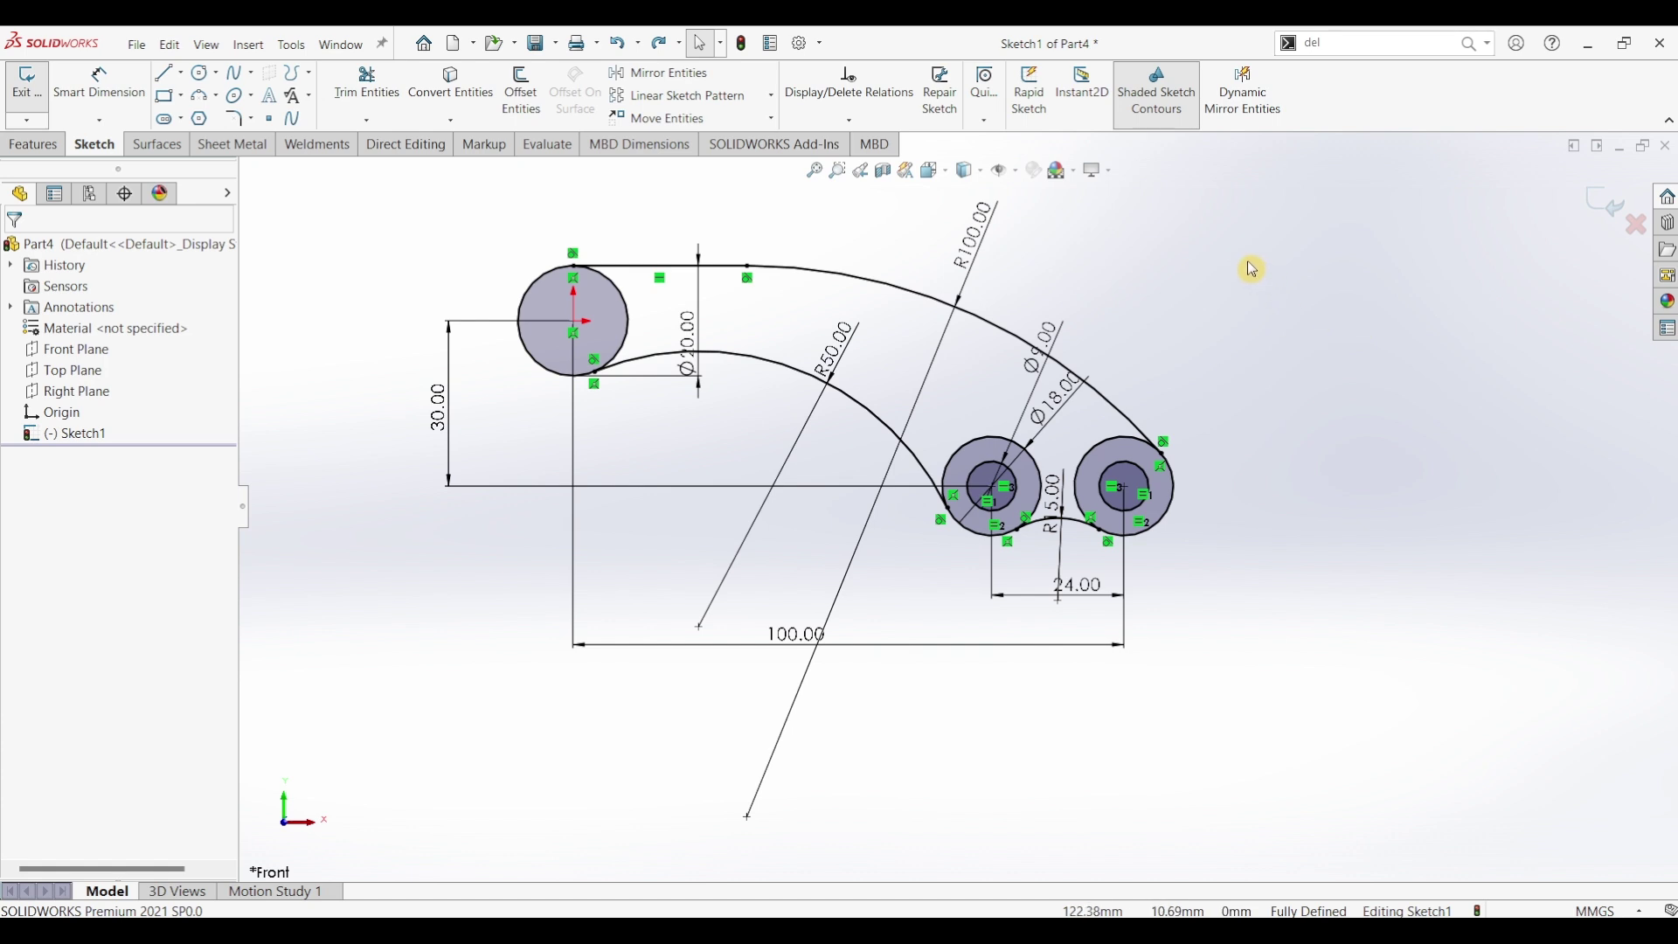
Power-trim the inner portions of the 20 mm circle and both 18 mm circles to leave one closed lever outline
click(382, 93)
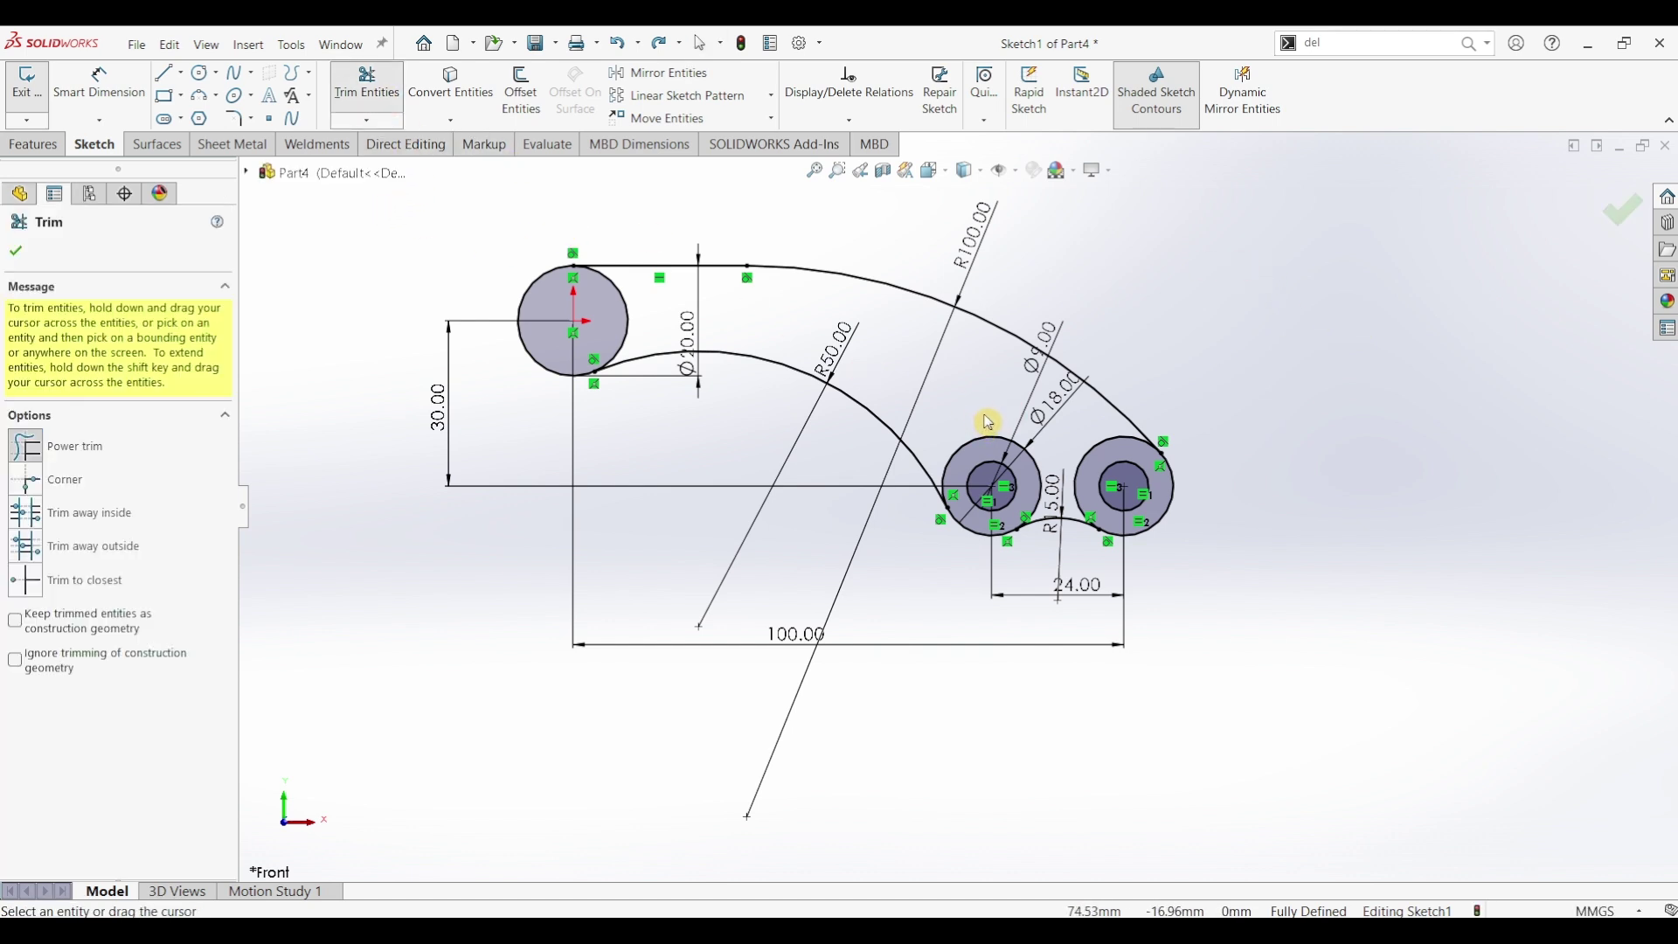
mouse_move(989, 424)
mouse_down()
mouse_move(1023, 454)
mouse_move(1084, 430)
mouse_move(1106, 463)
mouse_up()
mouse_move(657, 322)
mouse_down()
mouse_move(624, 321)
mouse_move(723, 281)
mouse_up()
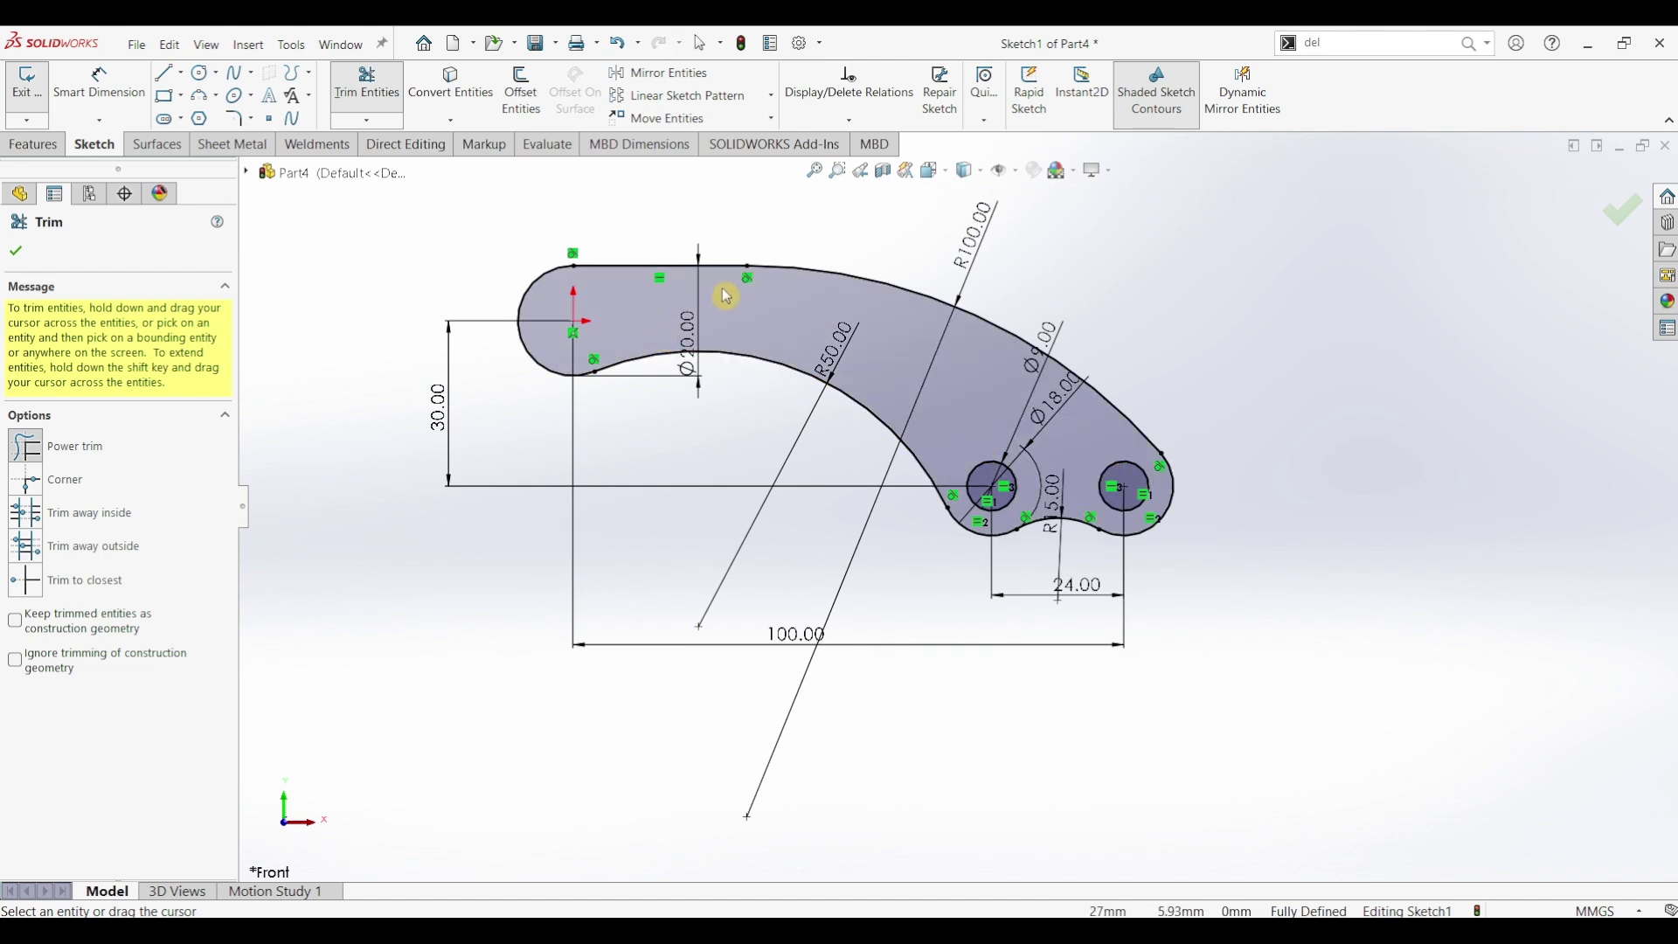
click(18, 253)
Consult the PDF drawing and sketch a vertical line across the lever from the R100 arc down to the R50 arc
key(alt+Tab)
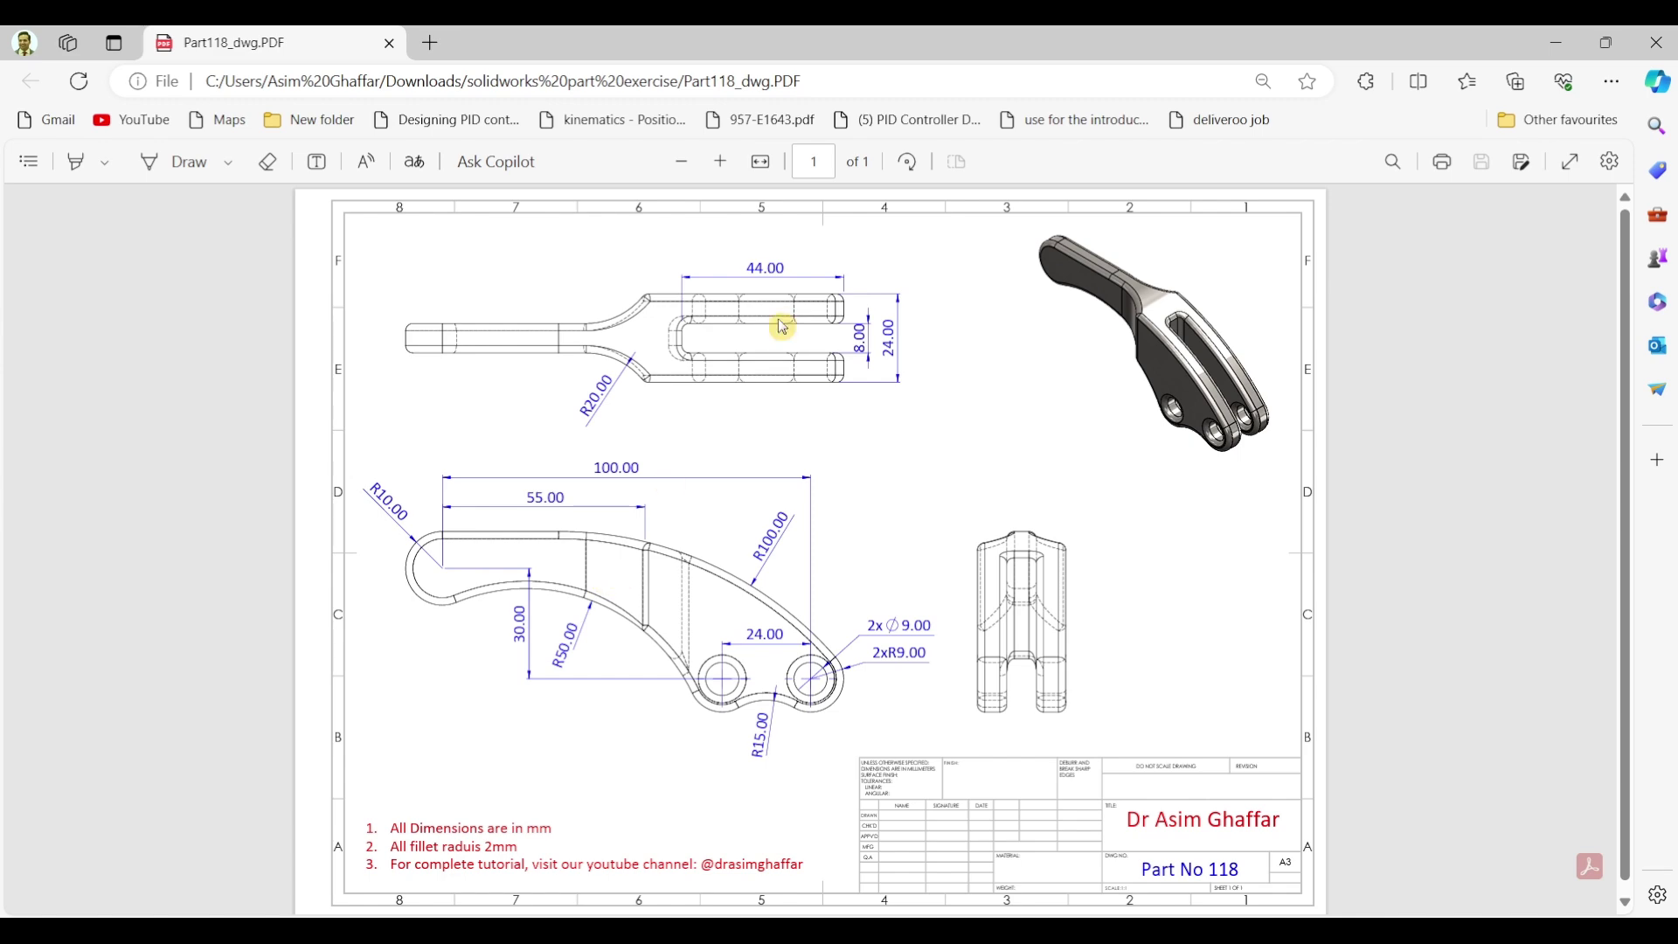
click(1556, 42)
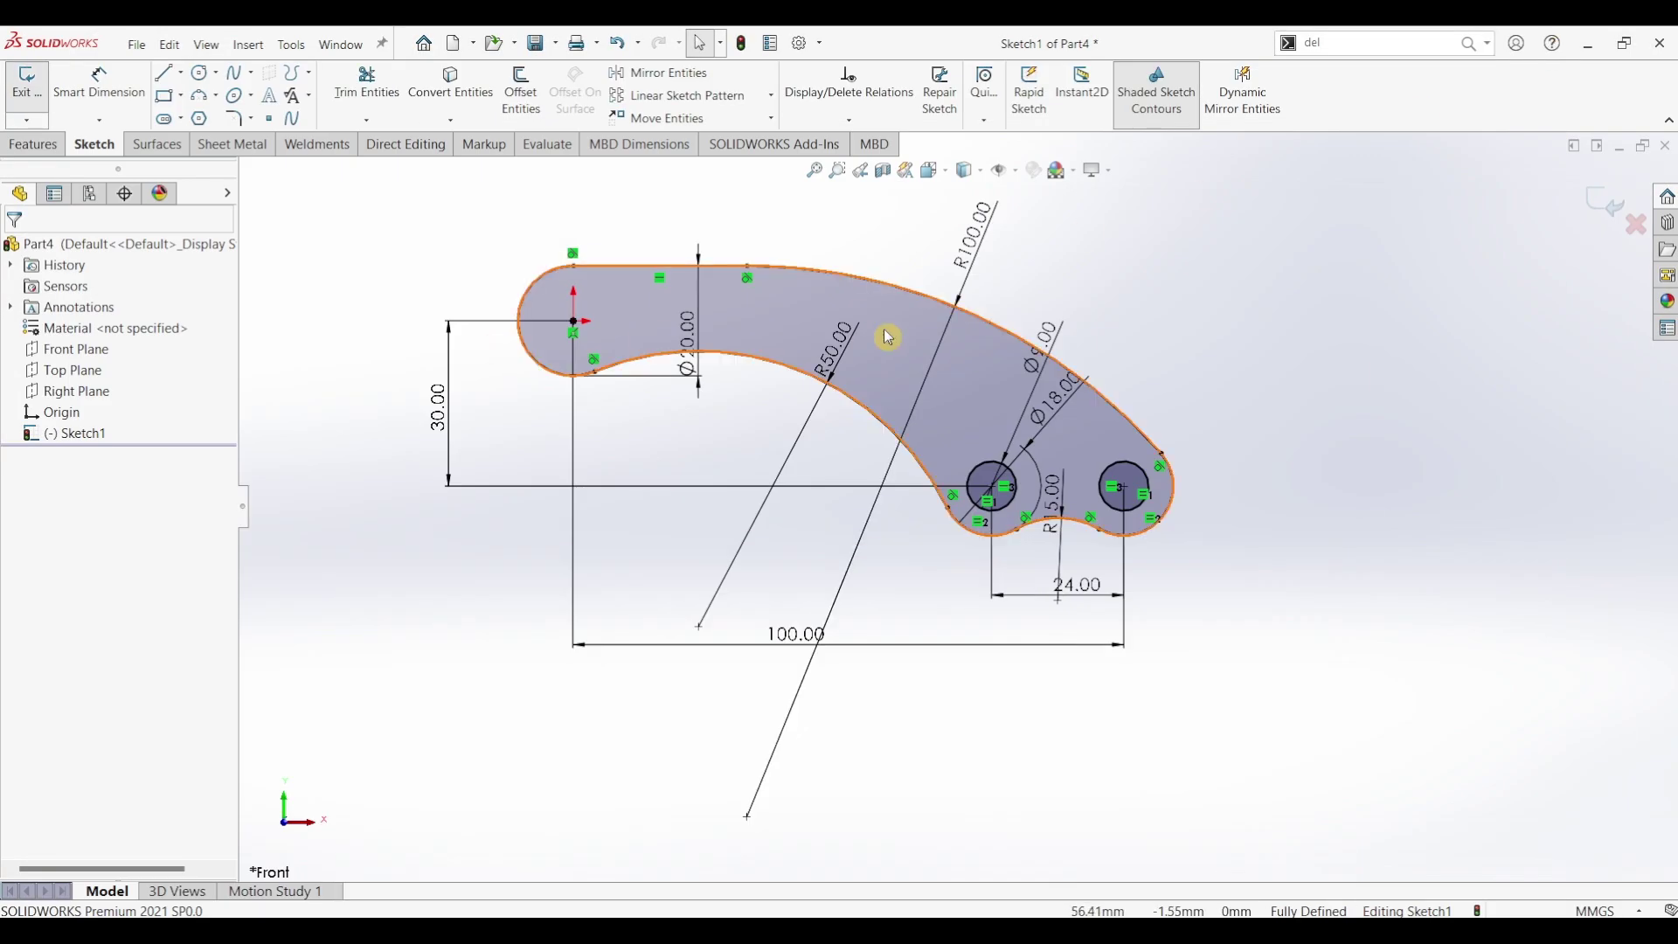
click(170, 77)
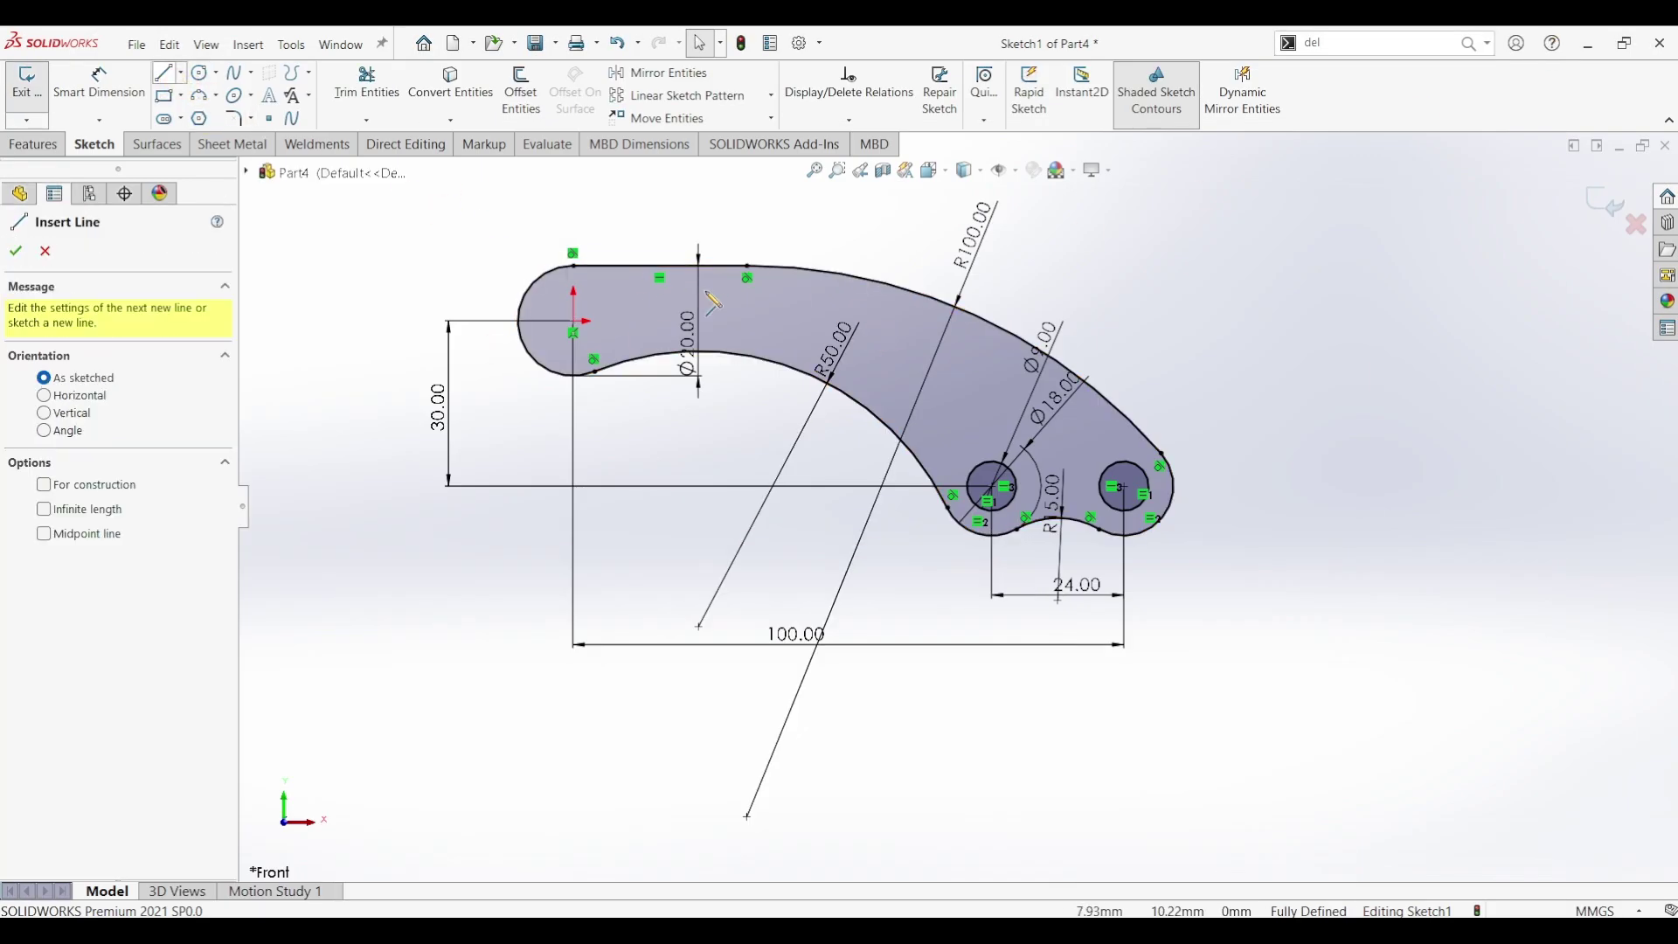
click(832, 273)
click(832, 384)
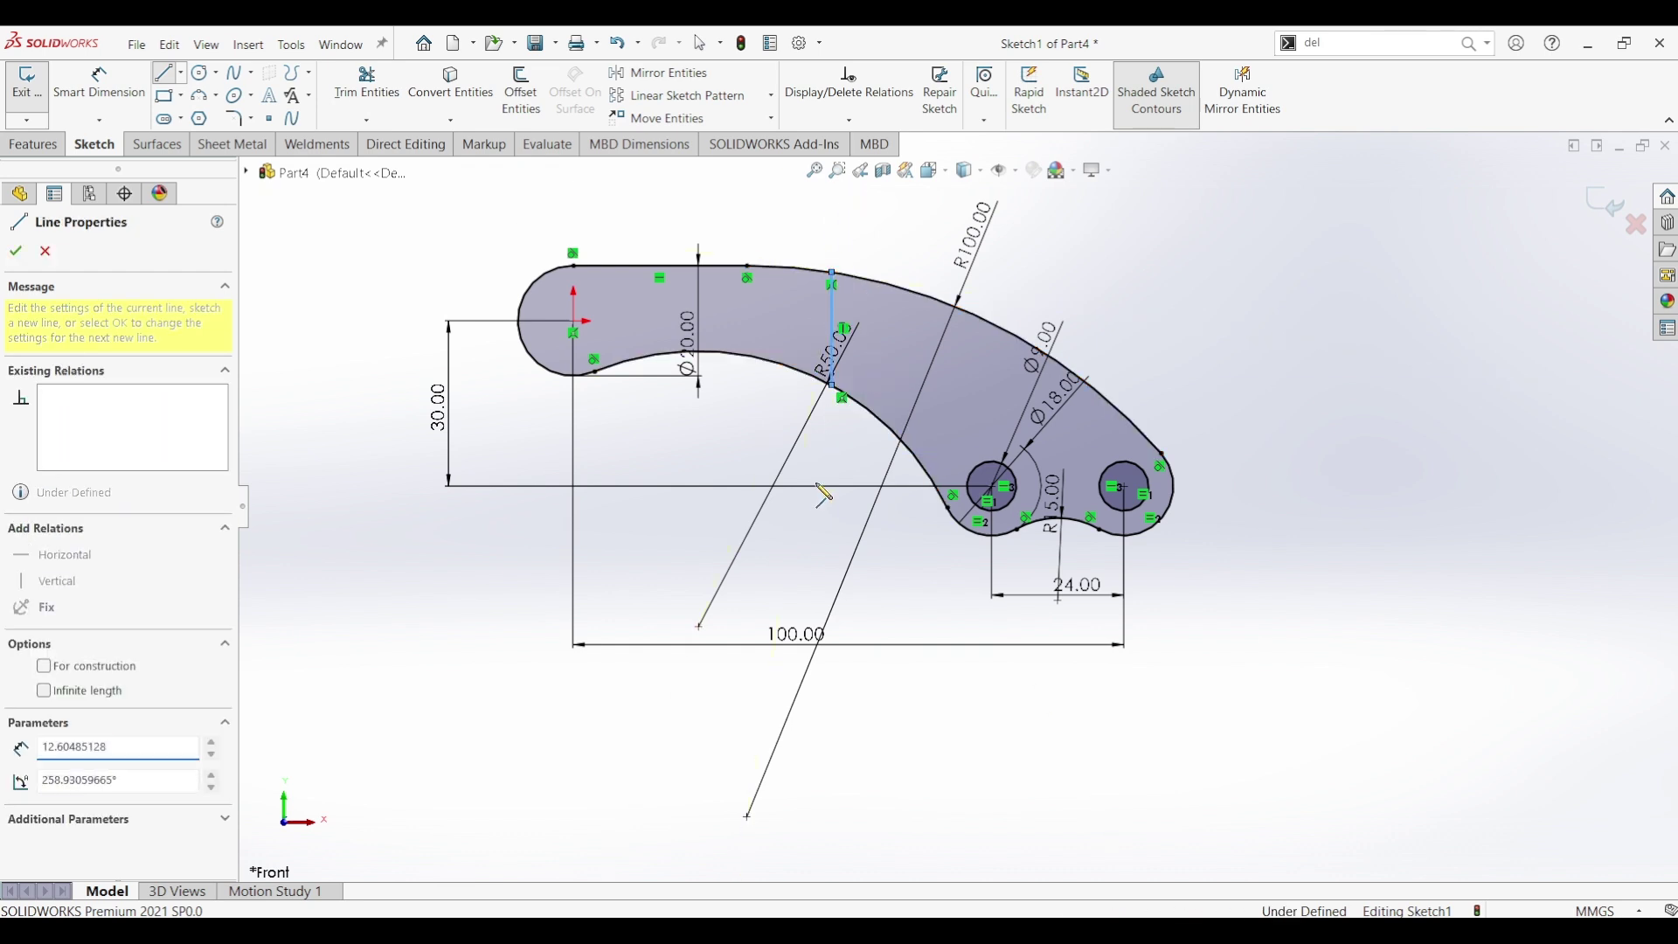
key(Escape)
Dimension the horizontal distance from the origin to the vertical dividing line as 55 mm
click(99, 87)
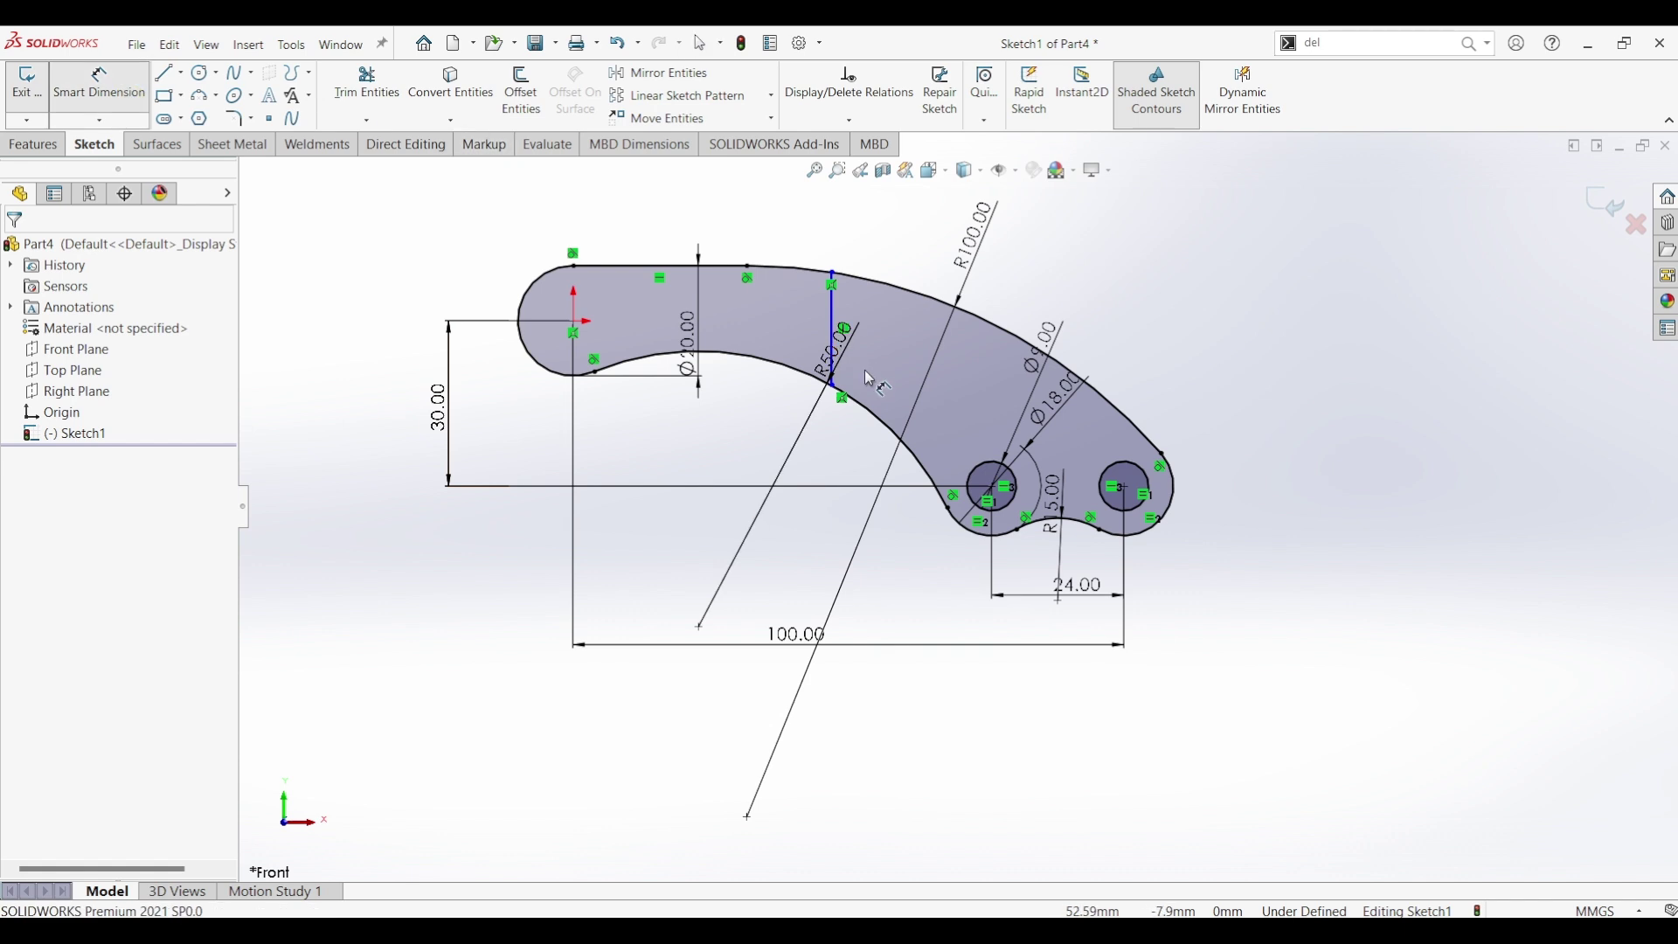
click(575, 325)
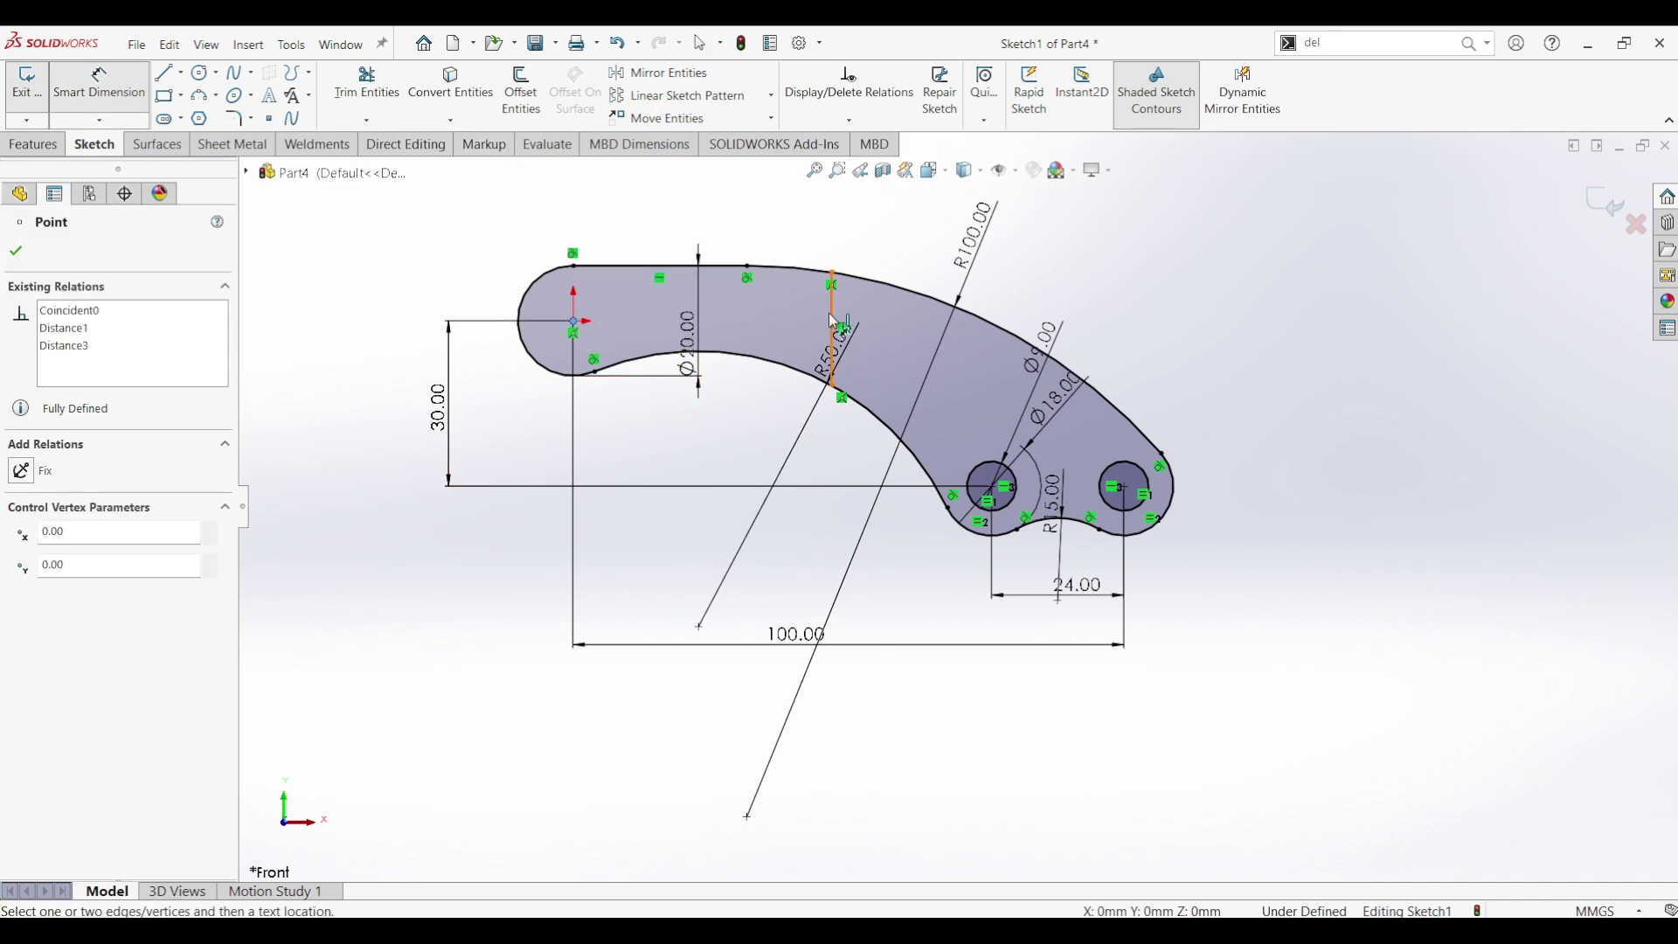
click(833, 322)
click(699, 229)
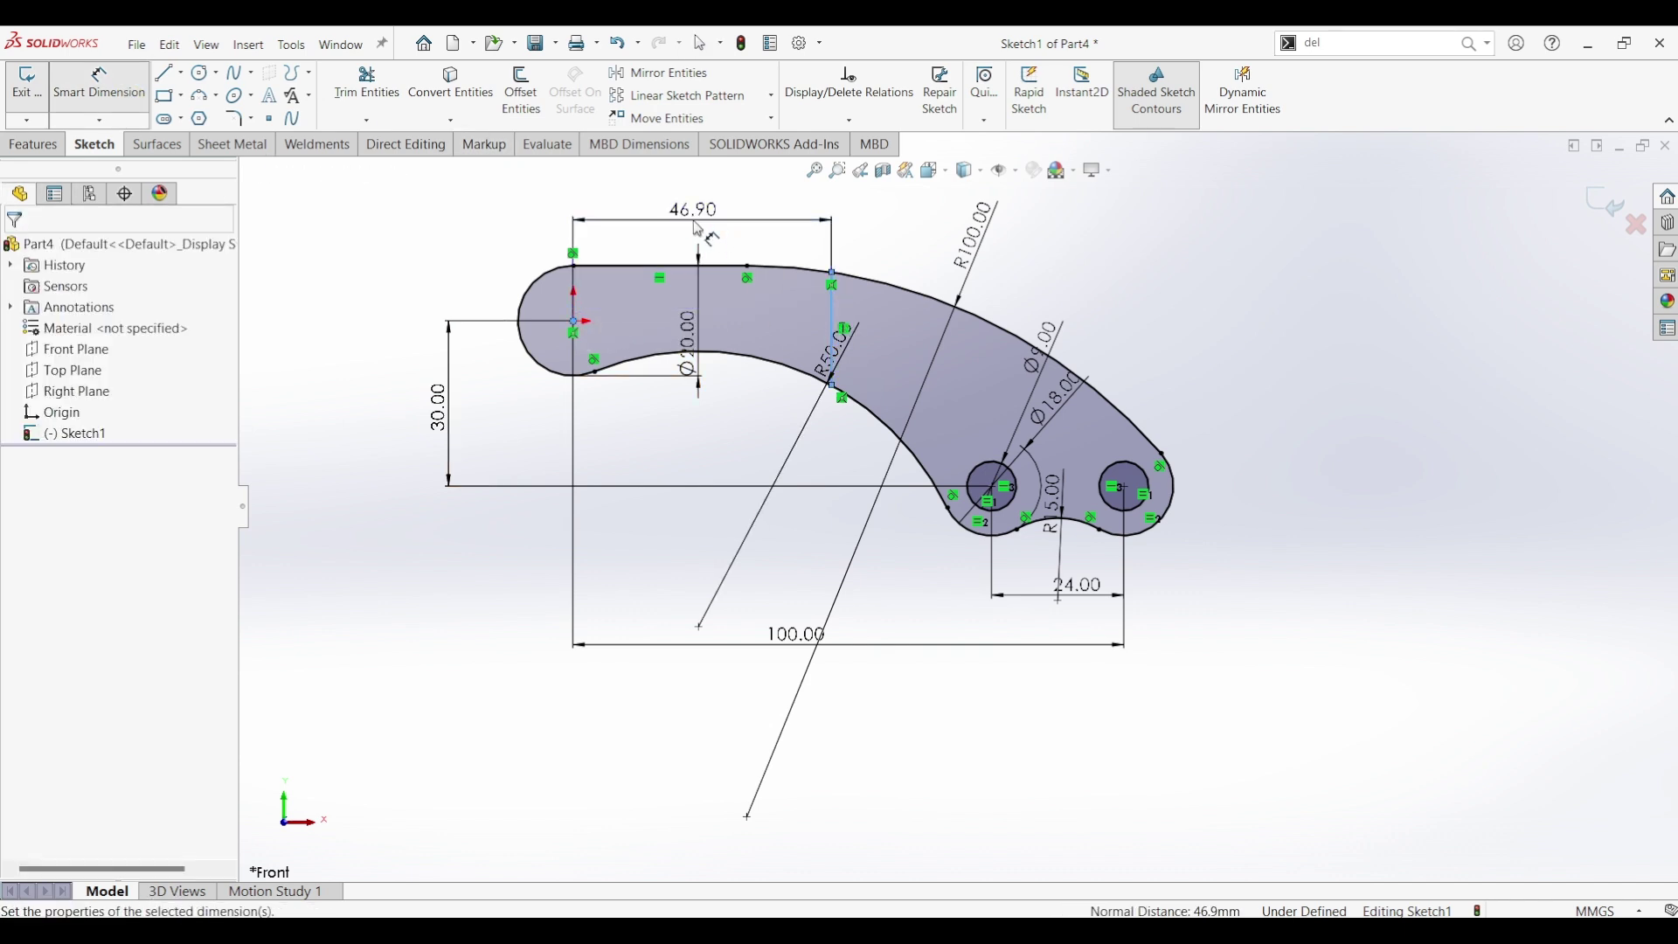
click(699, 229)
key(Return)
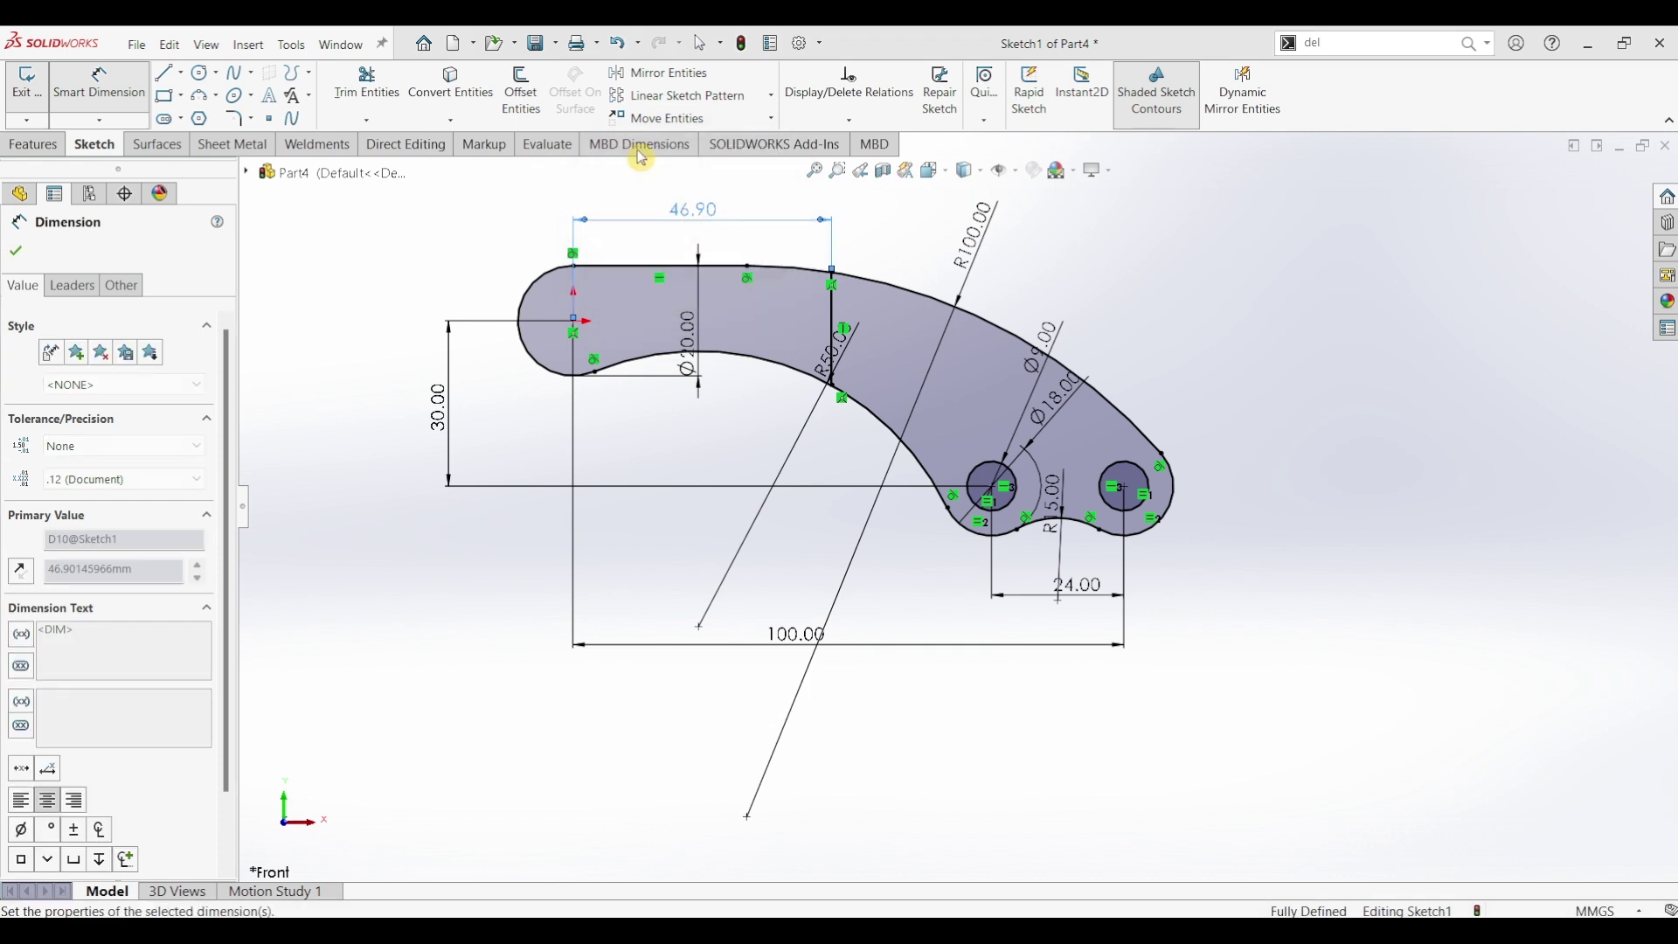
click(26, 255)
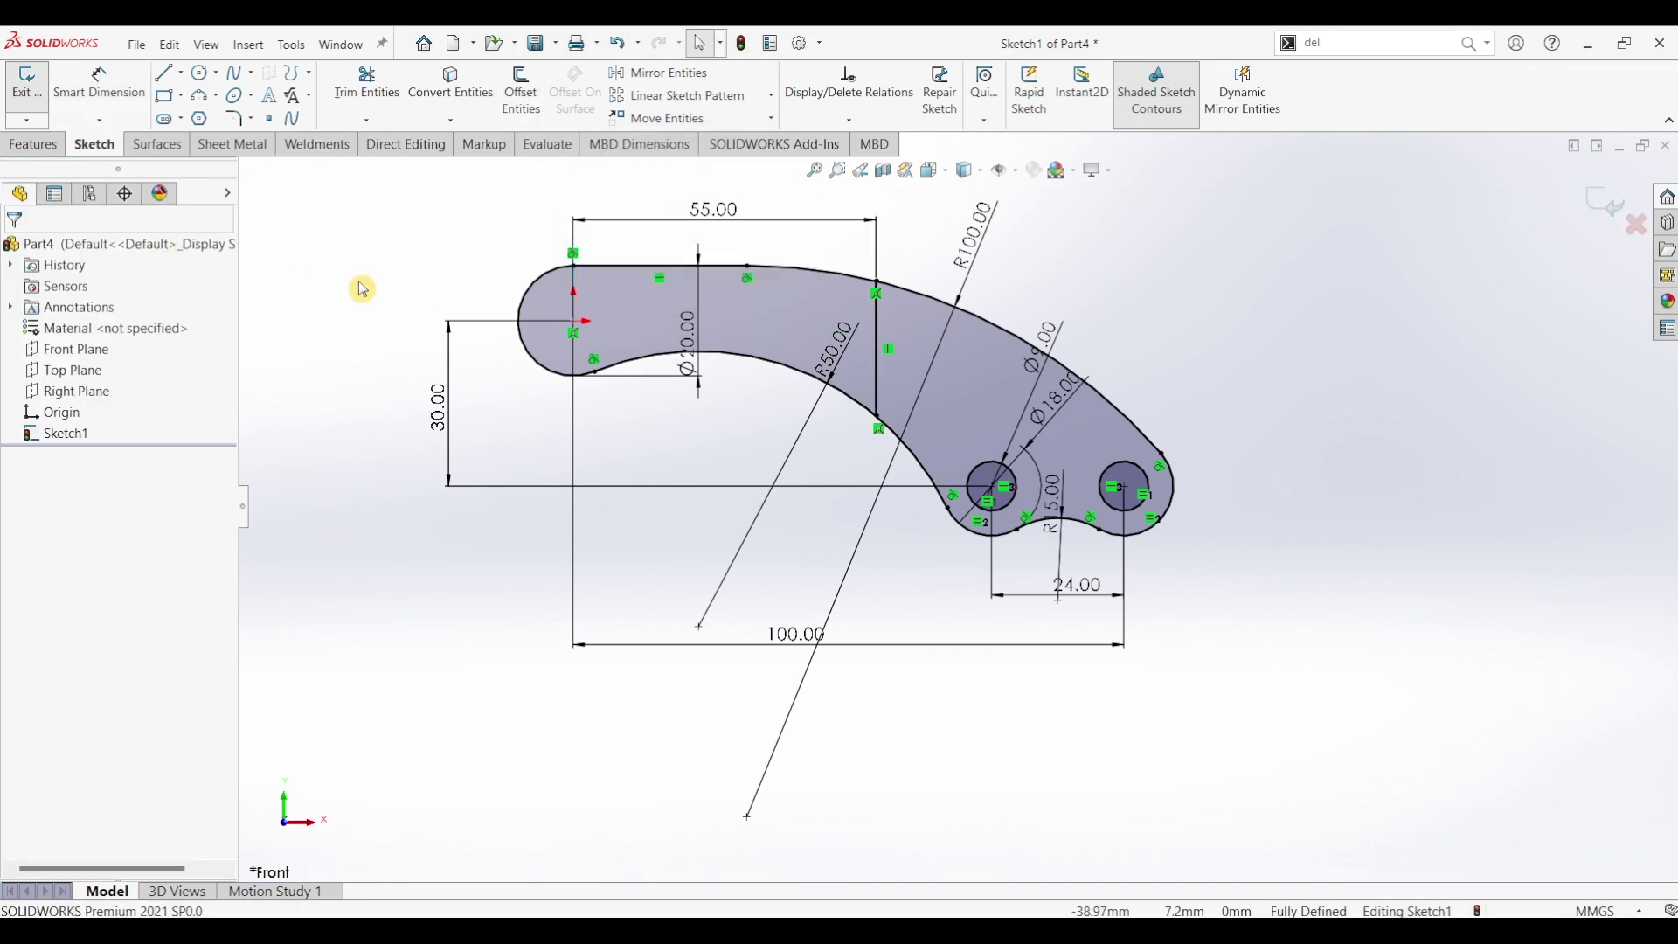
Extrude the sketch region containing the two holes 24 mm with the Mid Plane end condition
click(33, 147)
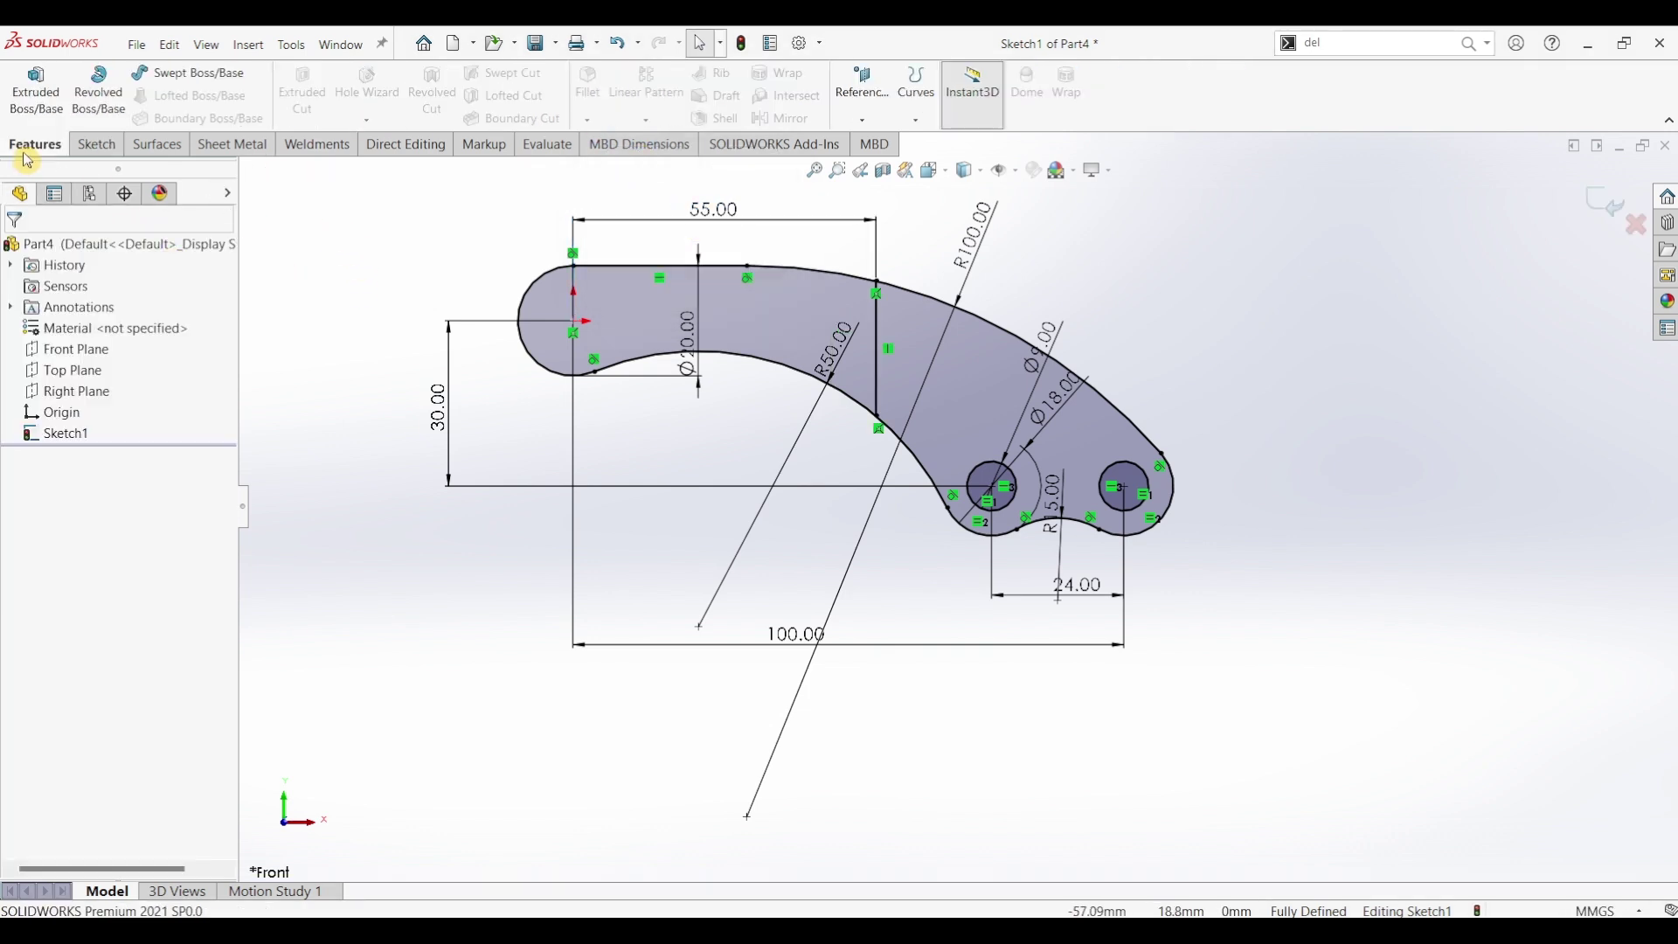
click(36, 89)
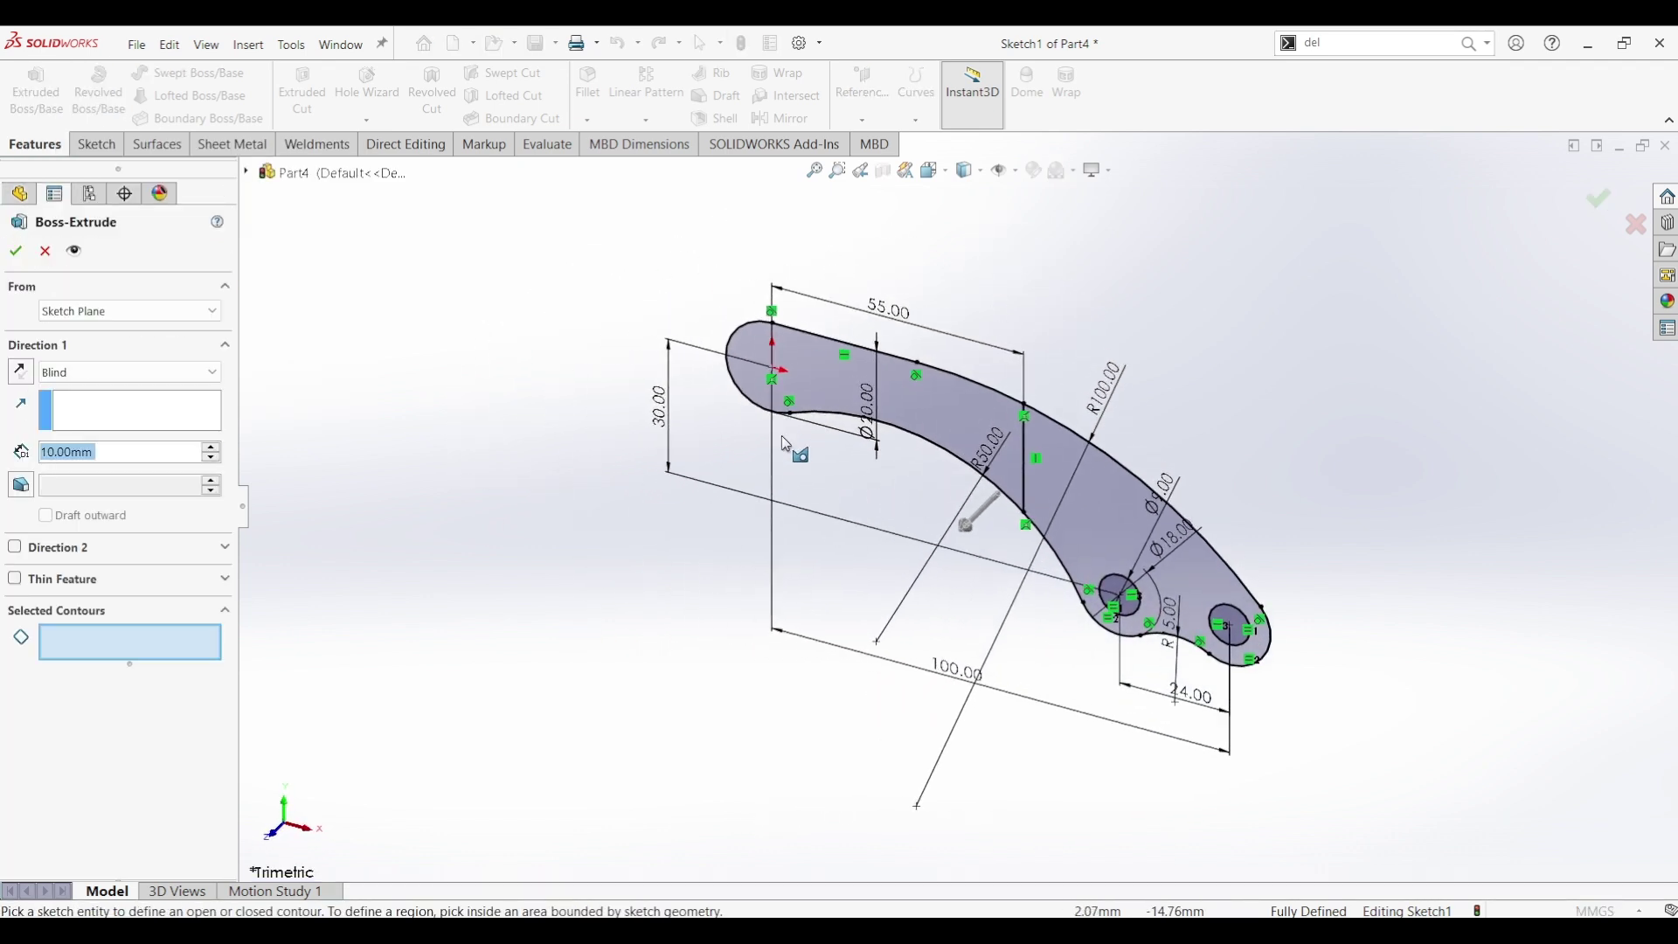
click(1145, 519)
click(147, 376)
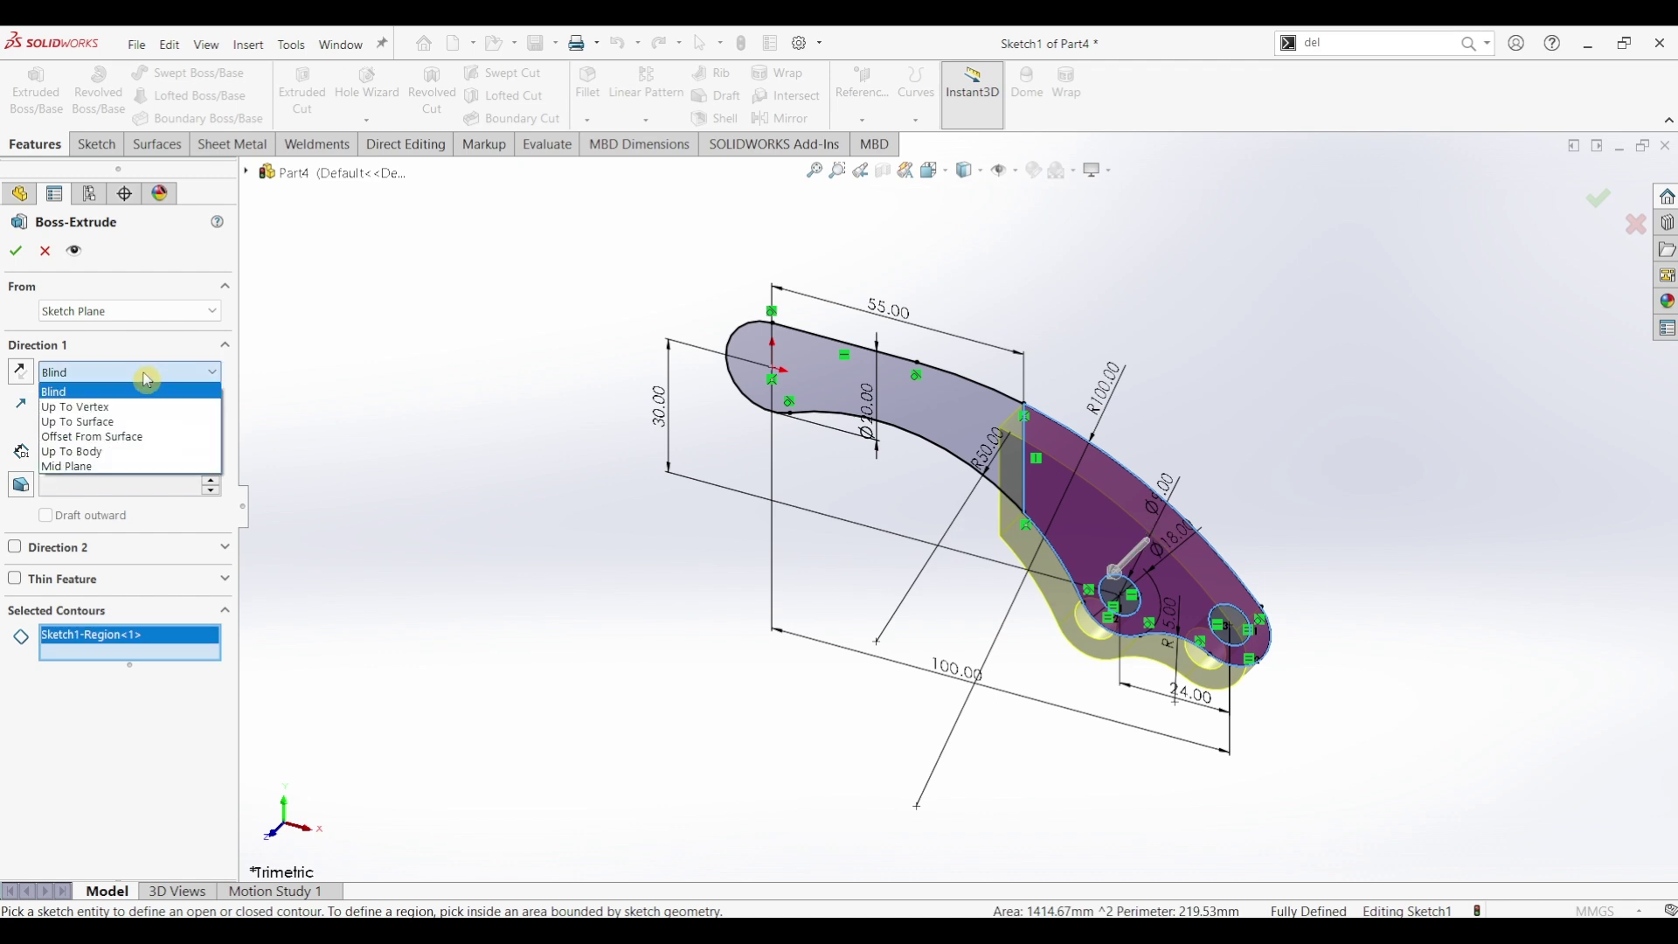
click(114, 467)
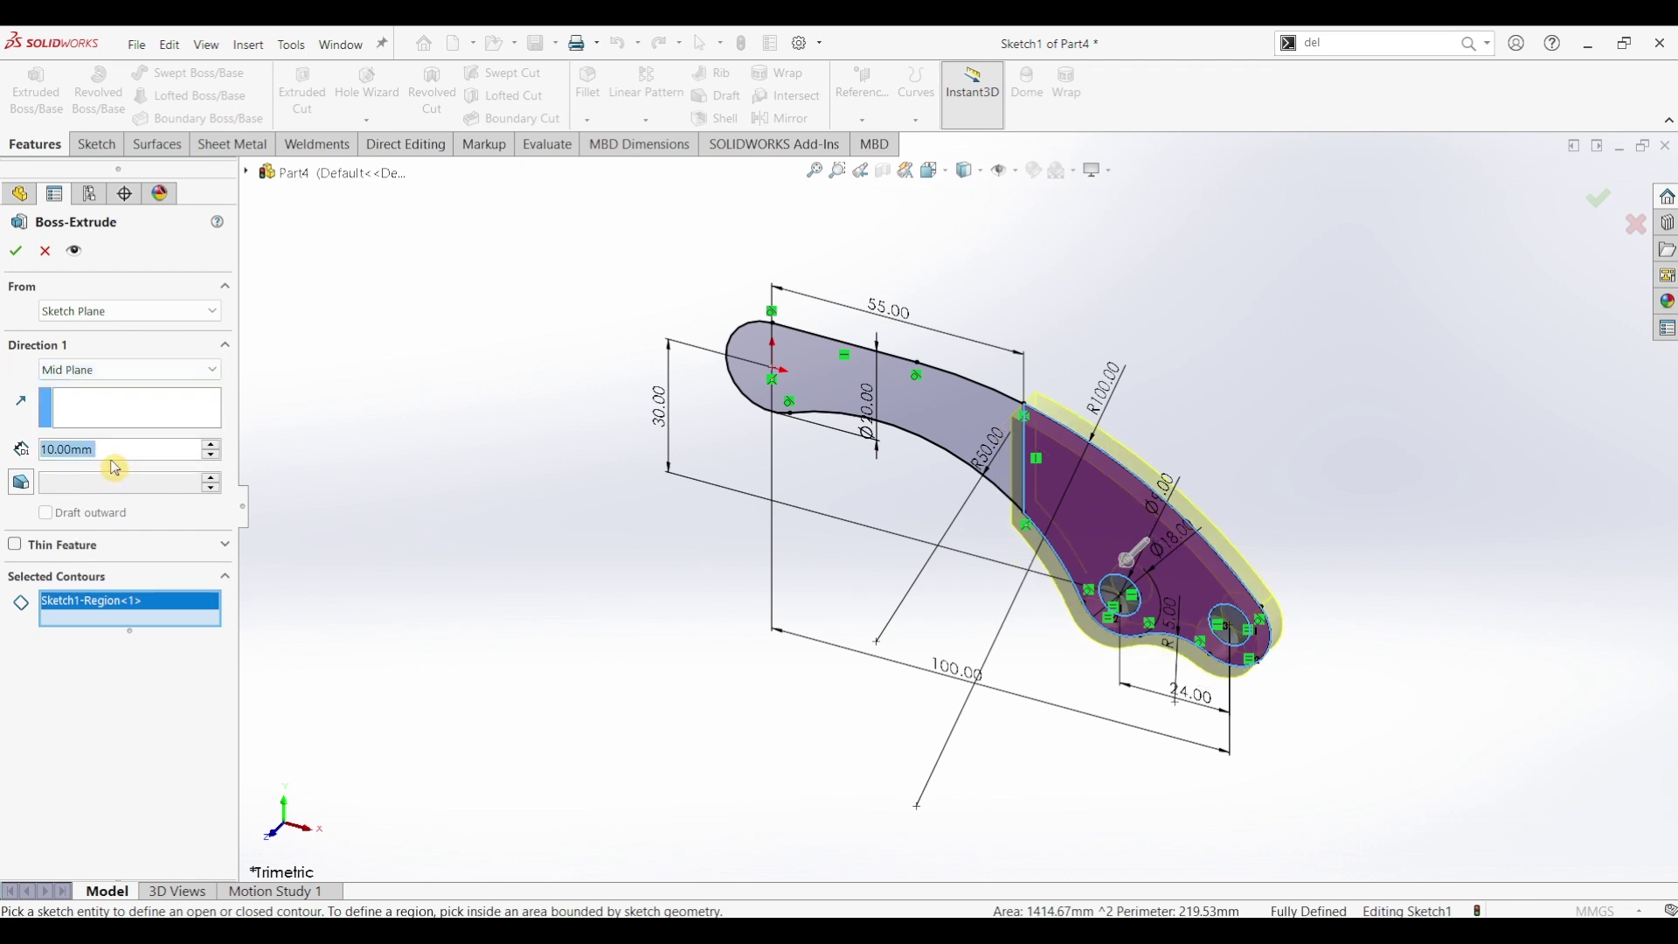
text(24)
key(Return)
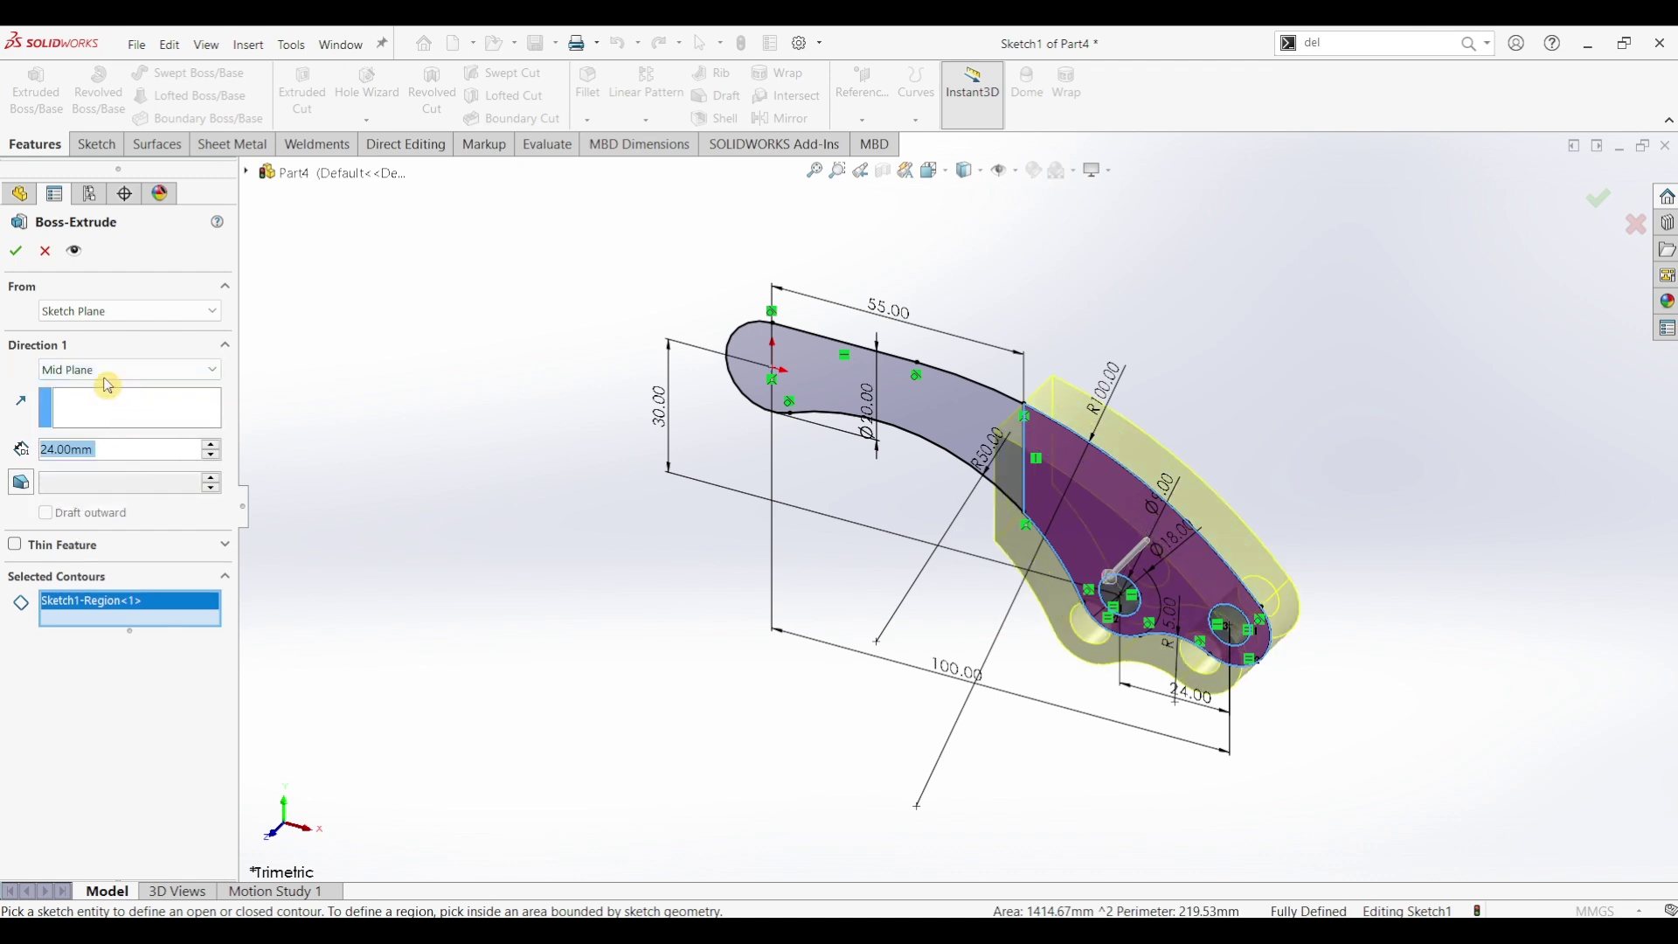
click(22, 254)
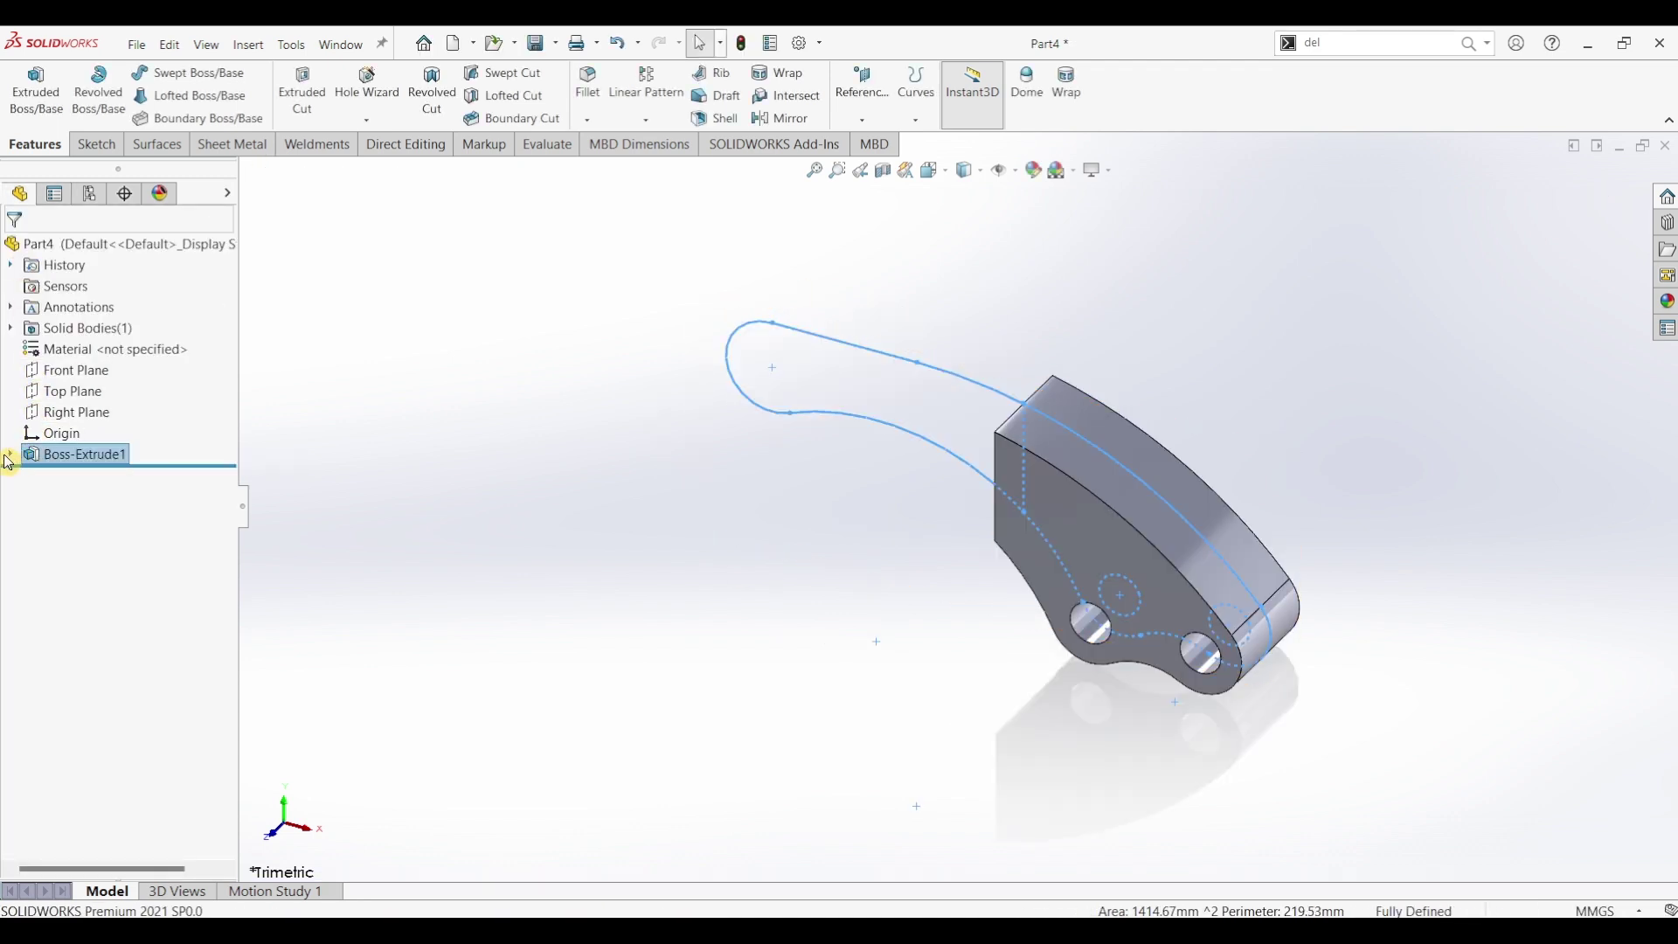
Reuse Sketch1 to extrude the handle region 8 mm with the Mid Plane end condition, merged with the existing body
click(11, 455)
click(74, 476)
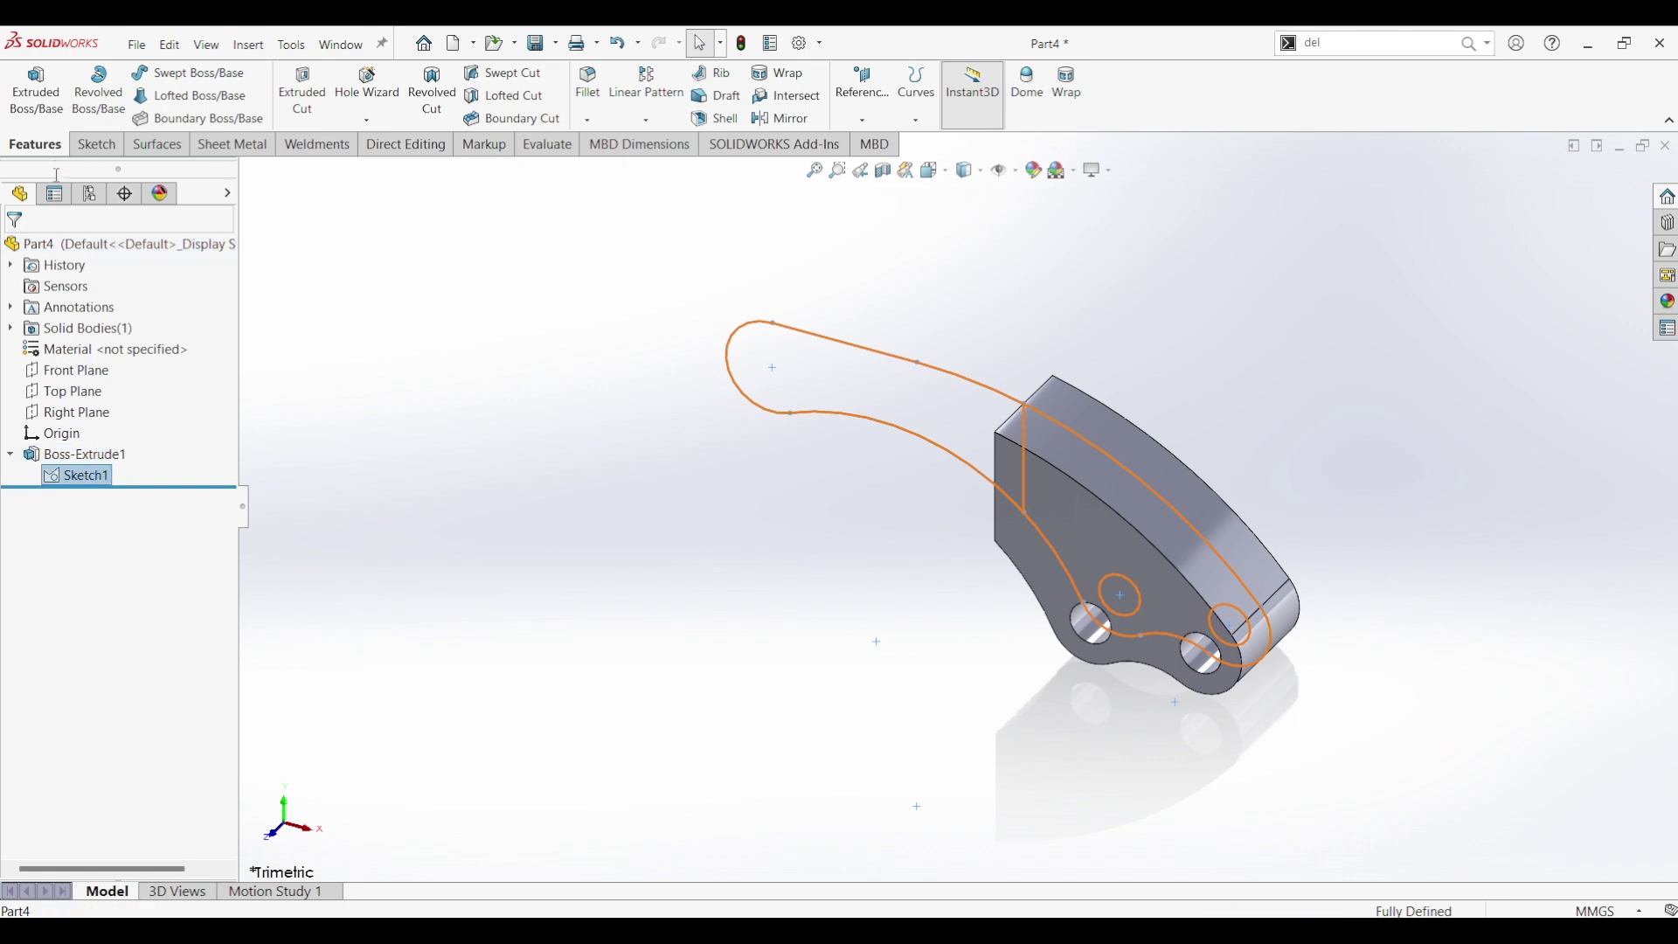
click(36, 92)
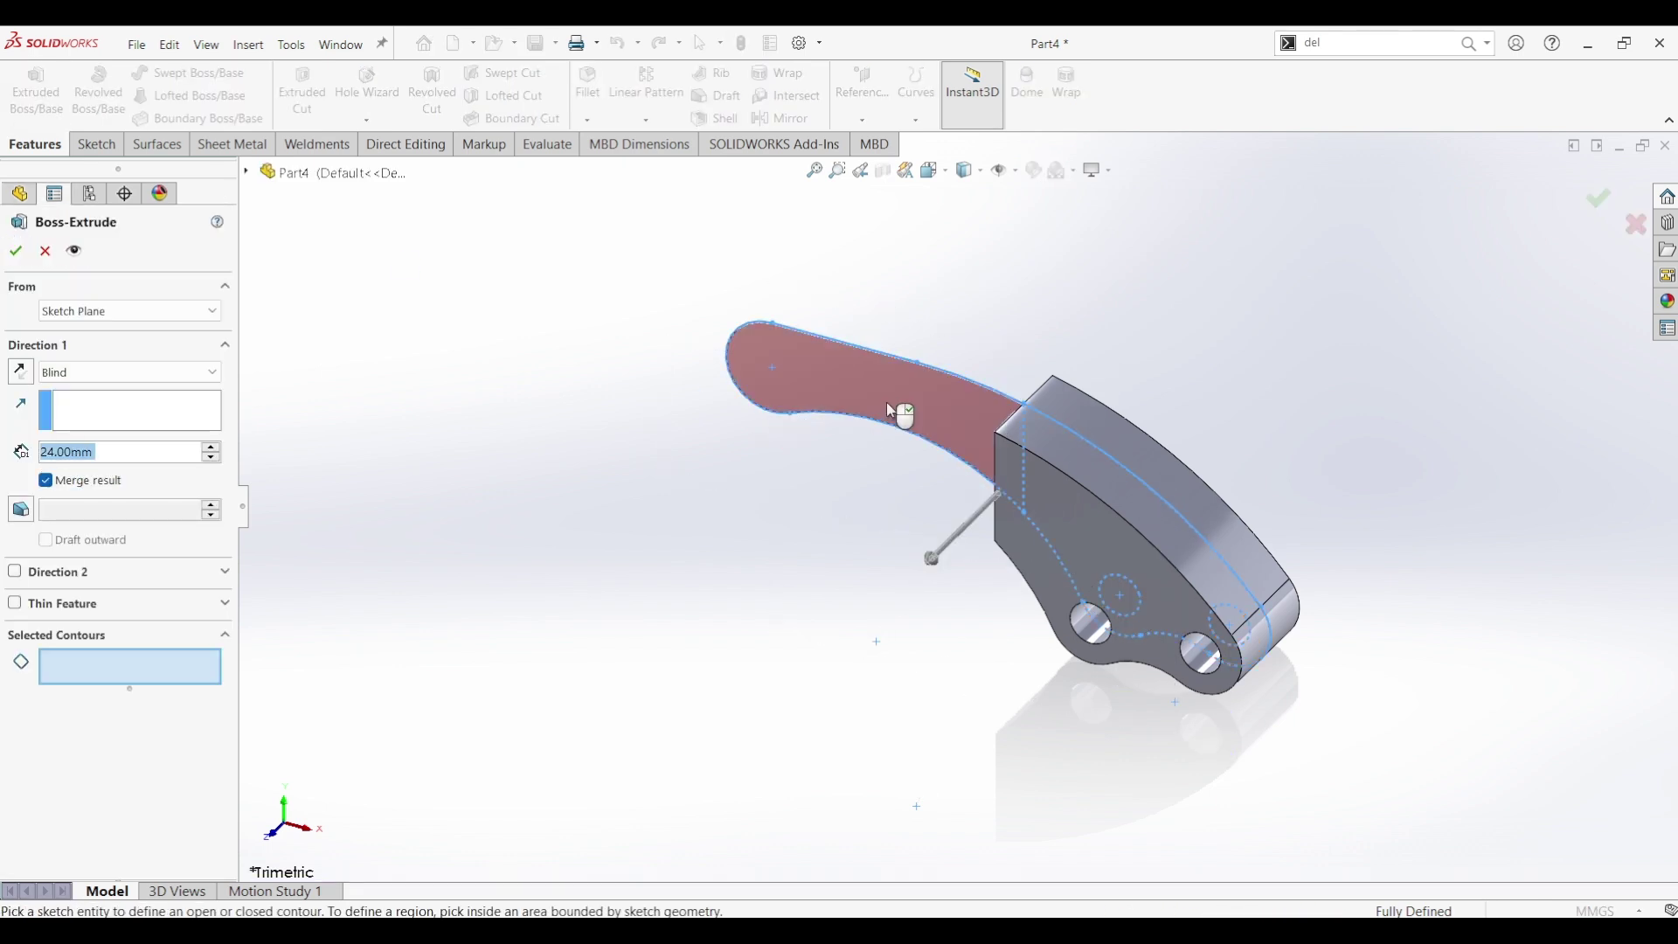
click(886, 402)
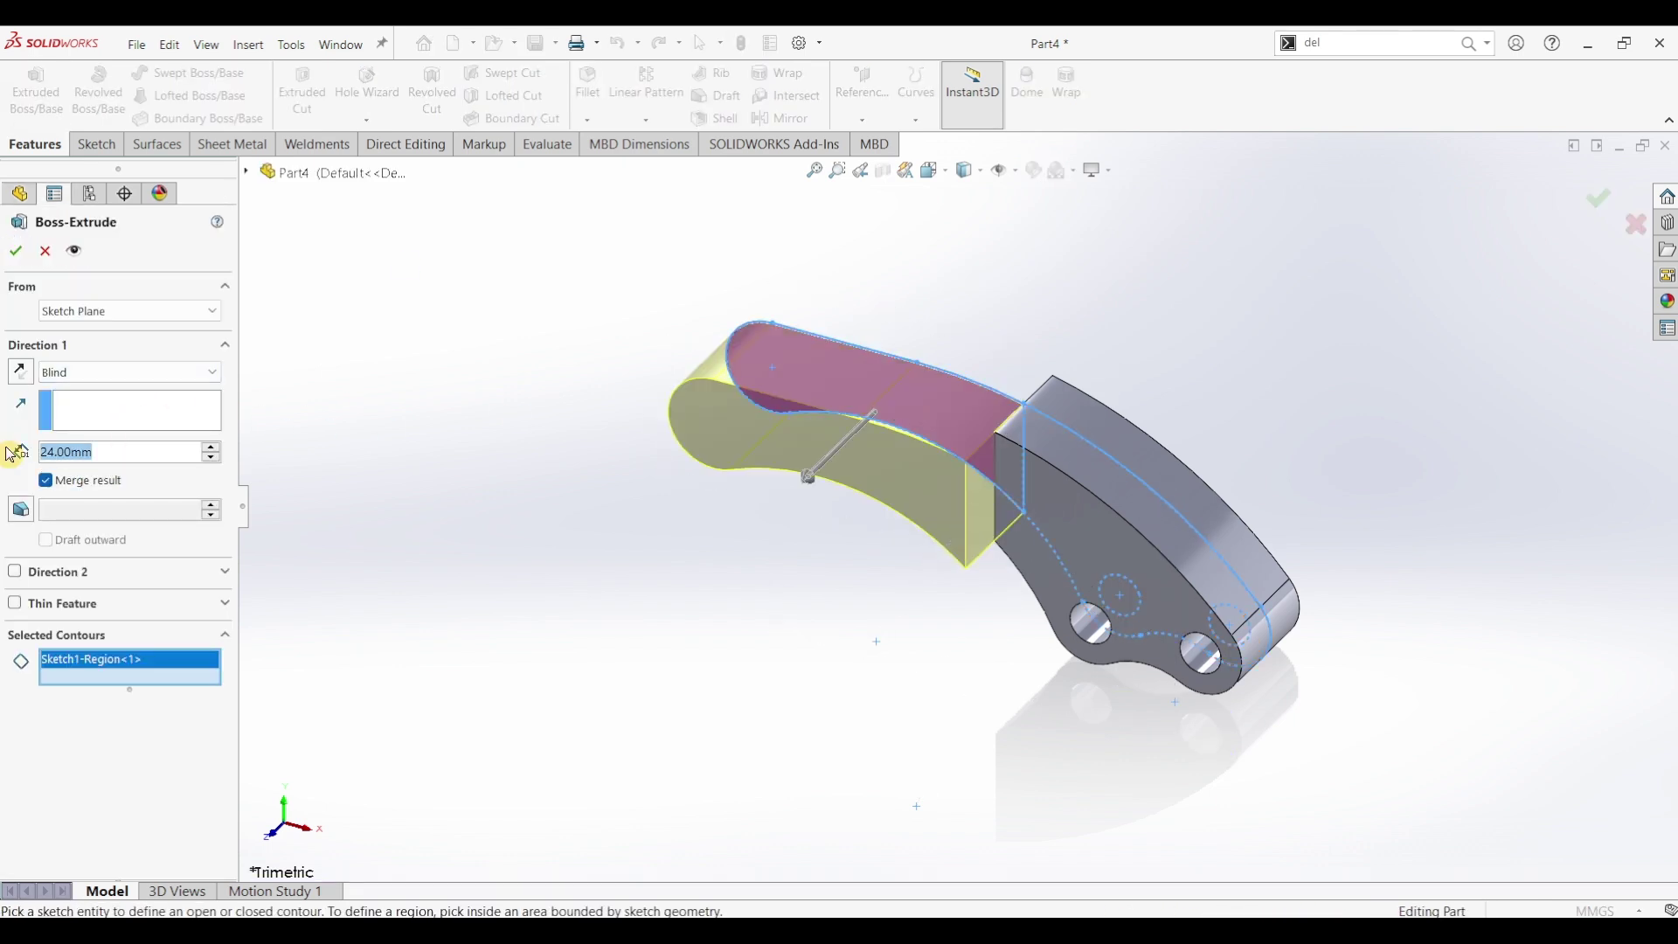
text(8)
key(Return)
click(125, 371)
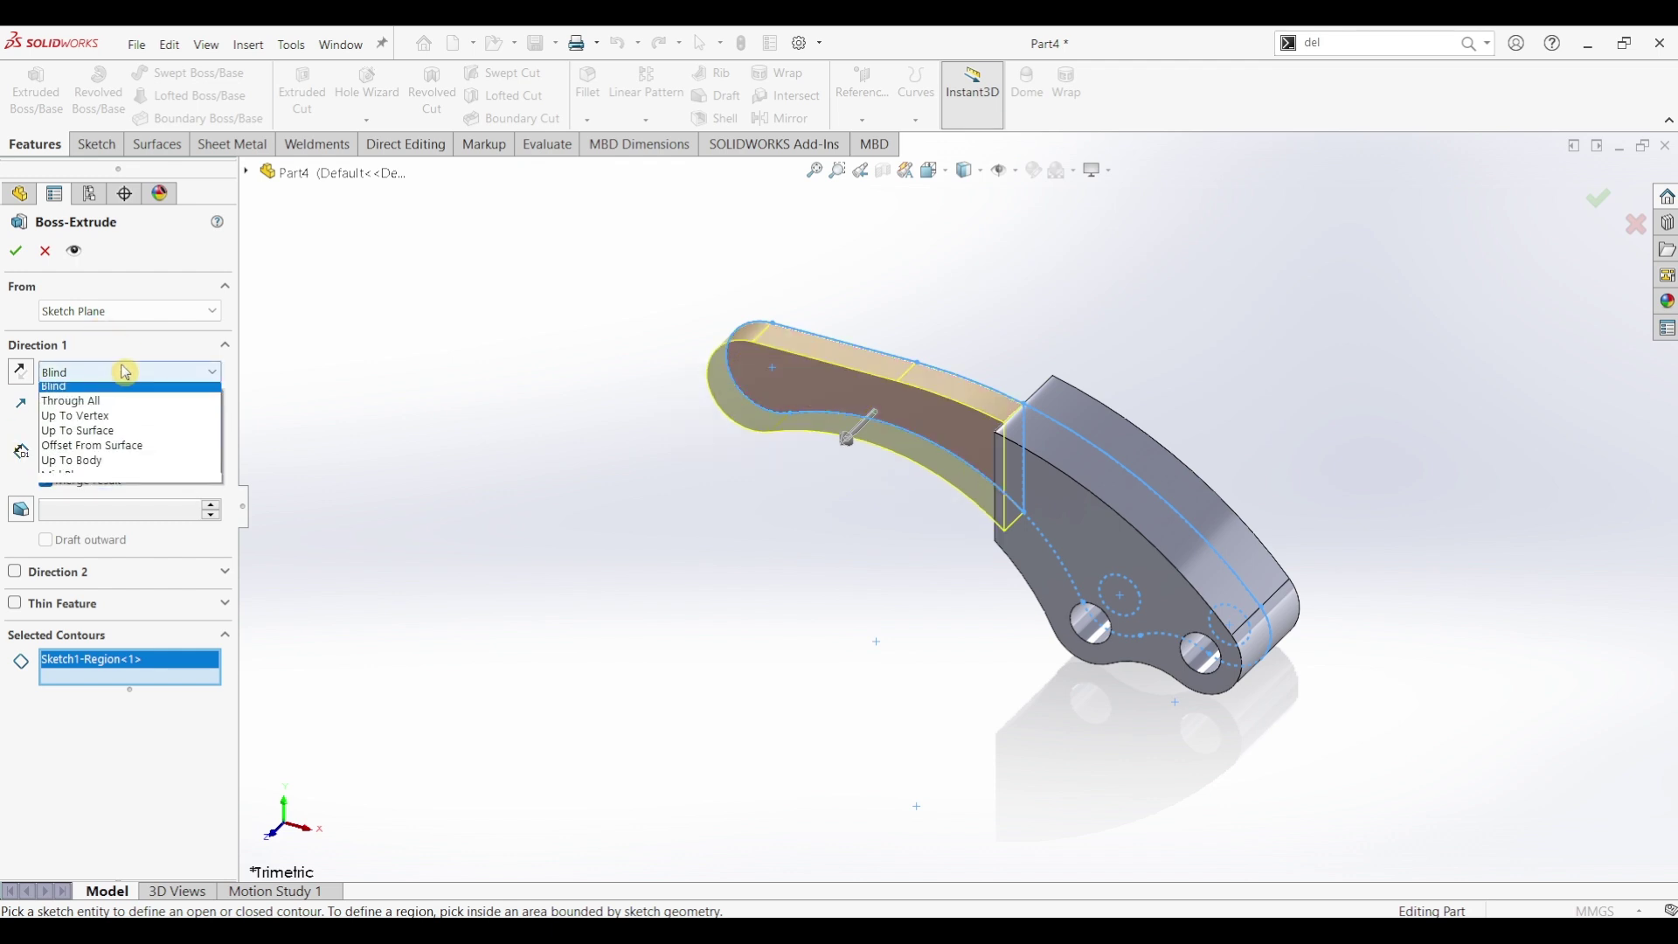
click(120, 476)
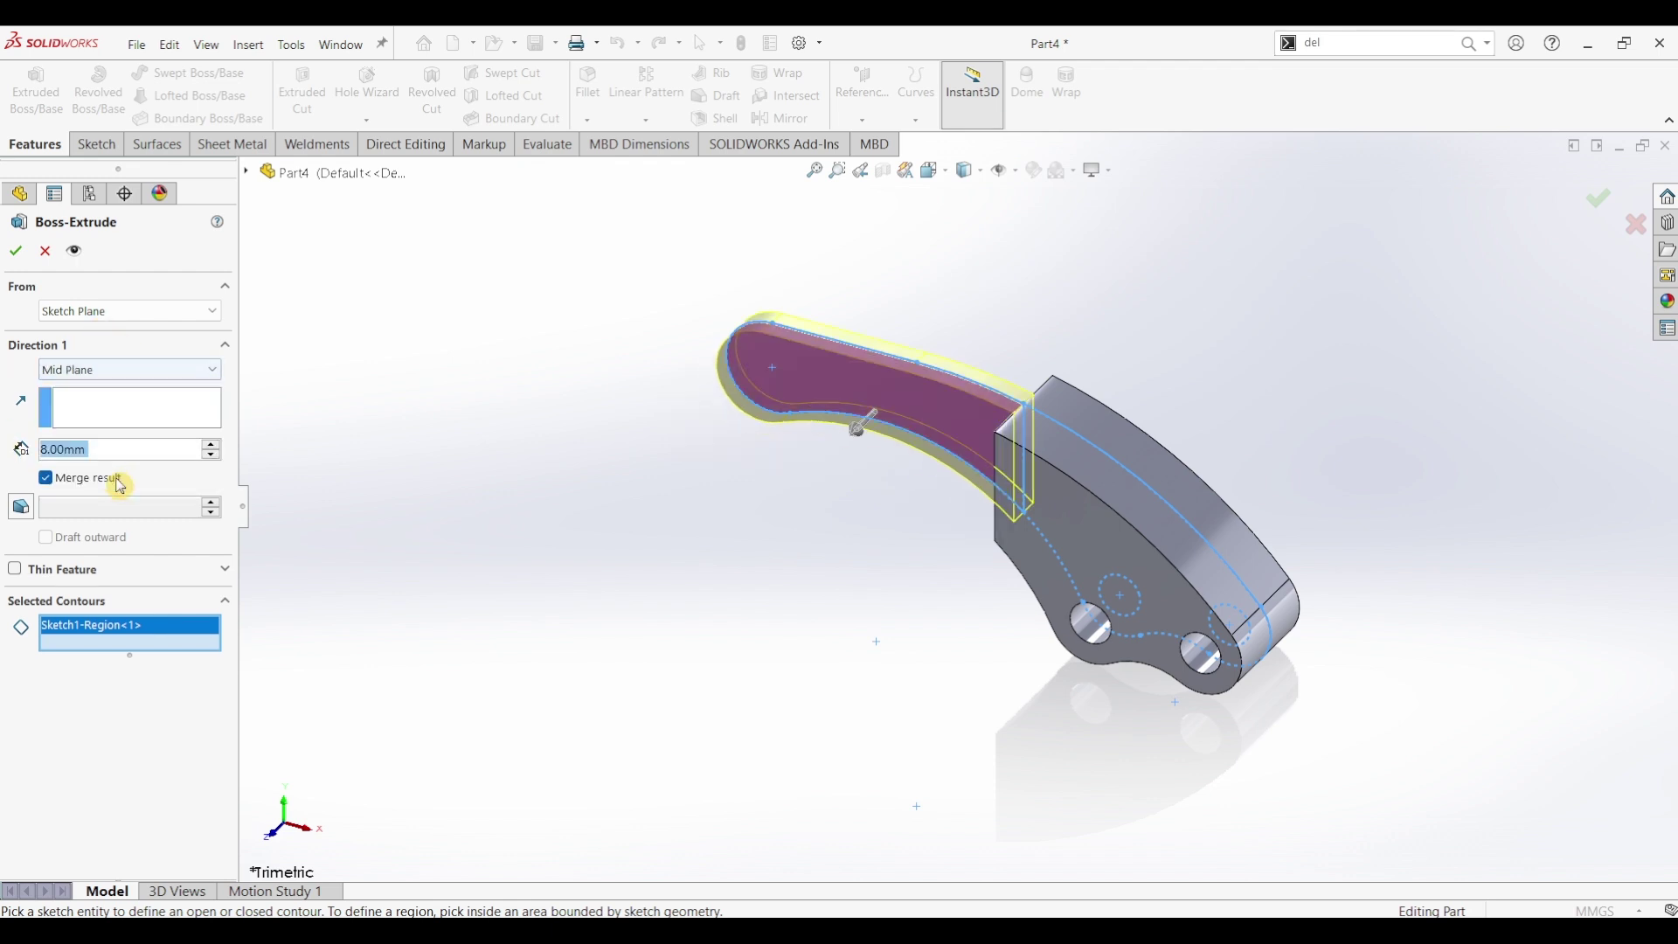
click(17, 255)
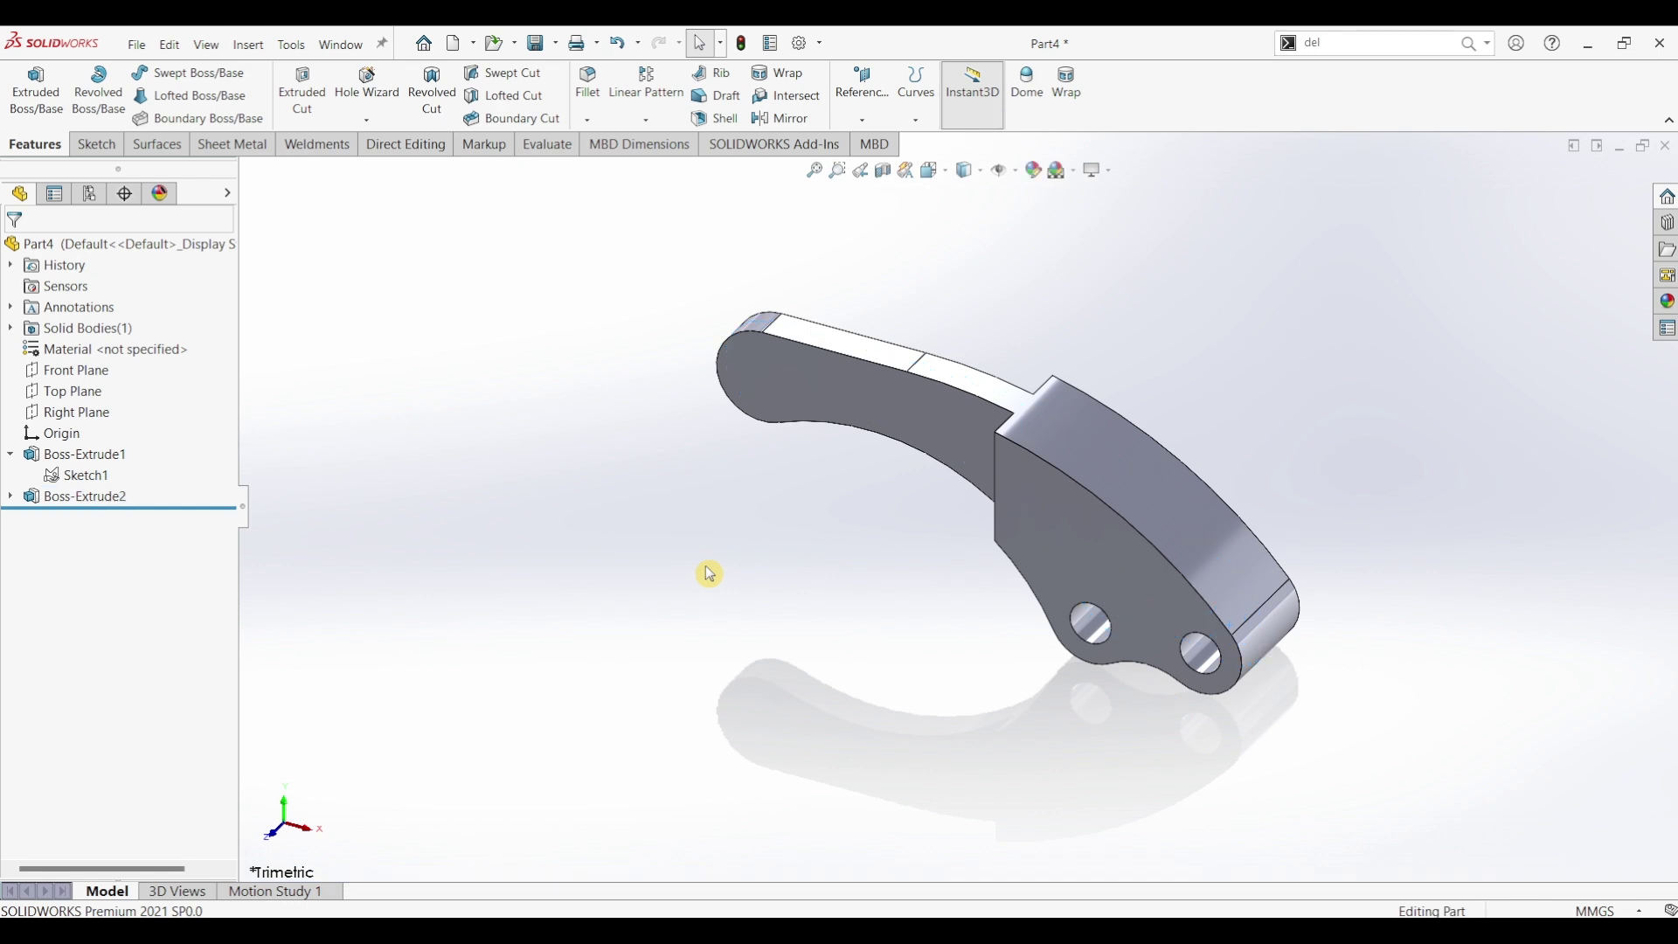
Fillet the two inner edges where the thin handle meets the thick block, on both sides, with a 20 mm radius
middle_drag(718, 568, 777, 579)
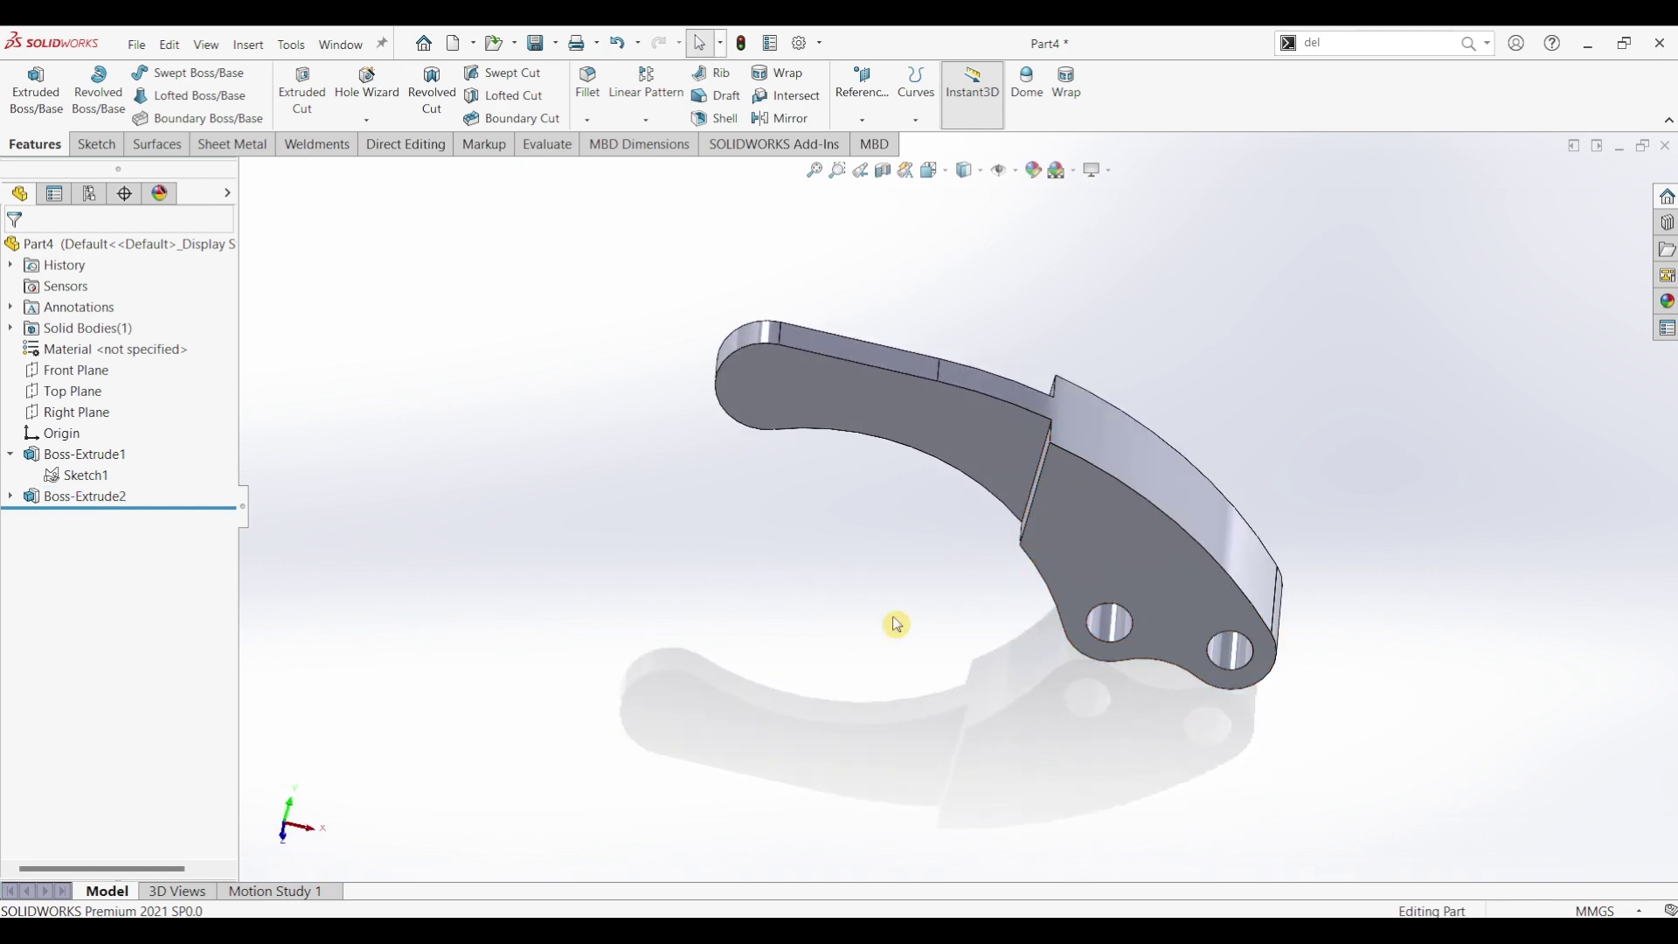
middle_drag(895, 624, 853, 494)
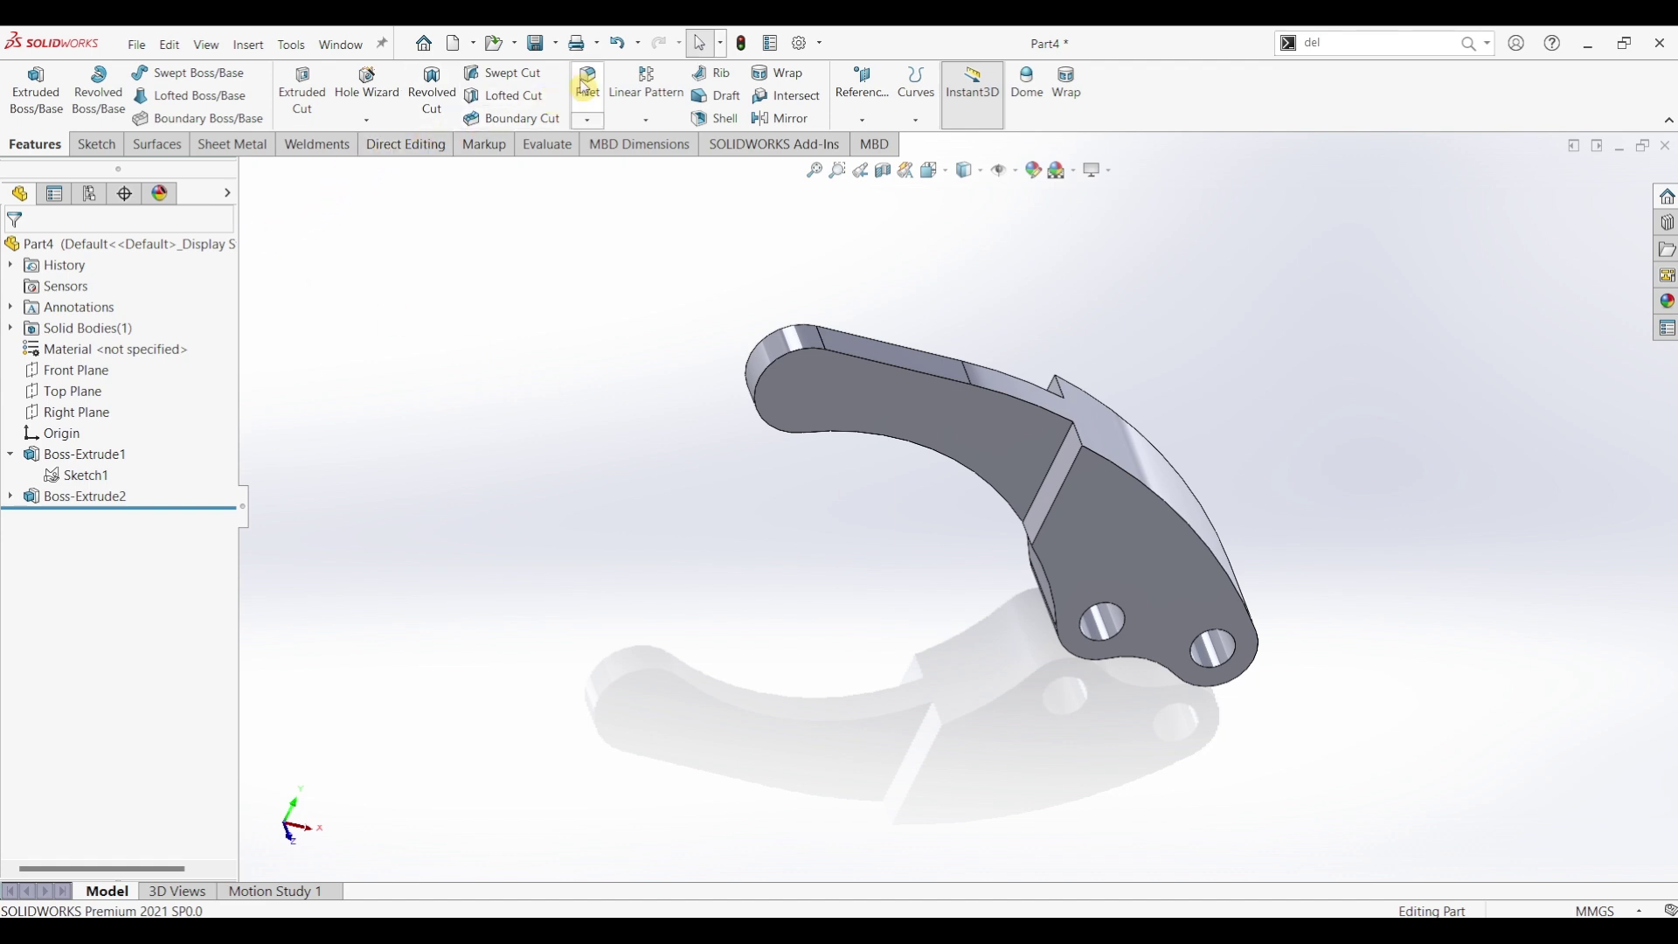
click(1046, 480)
middle_drag(756, 498, 990, 479)
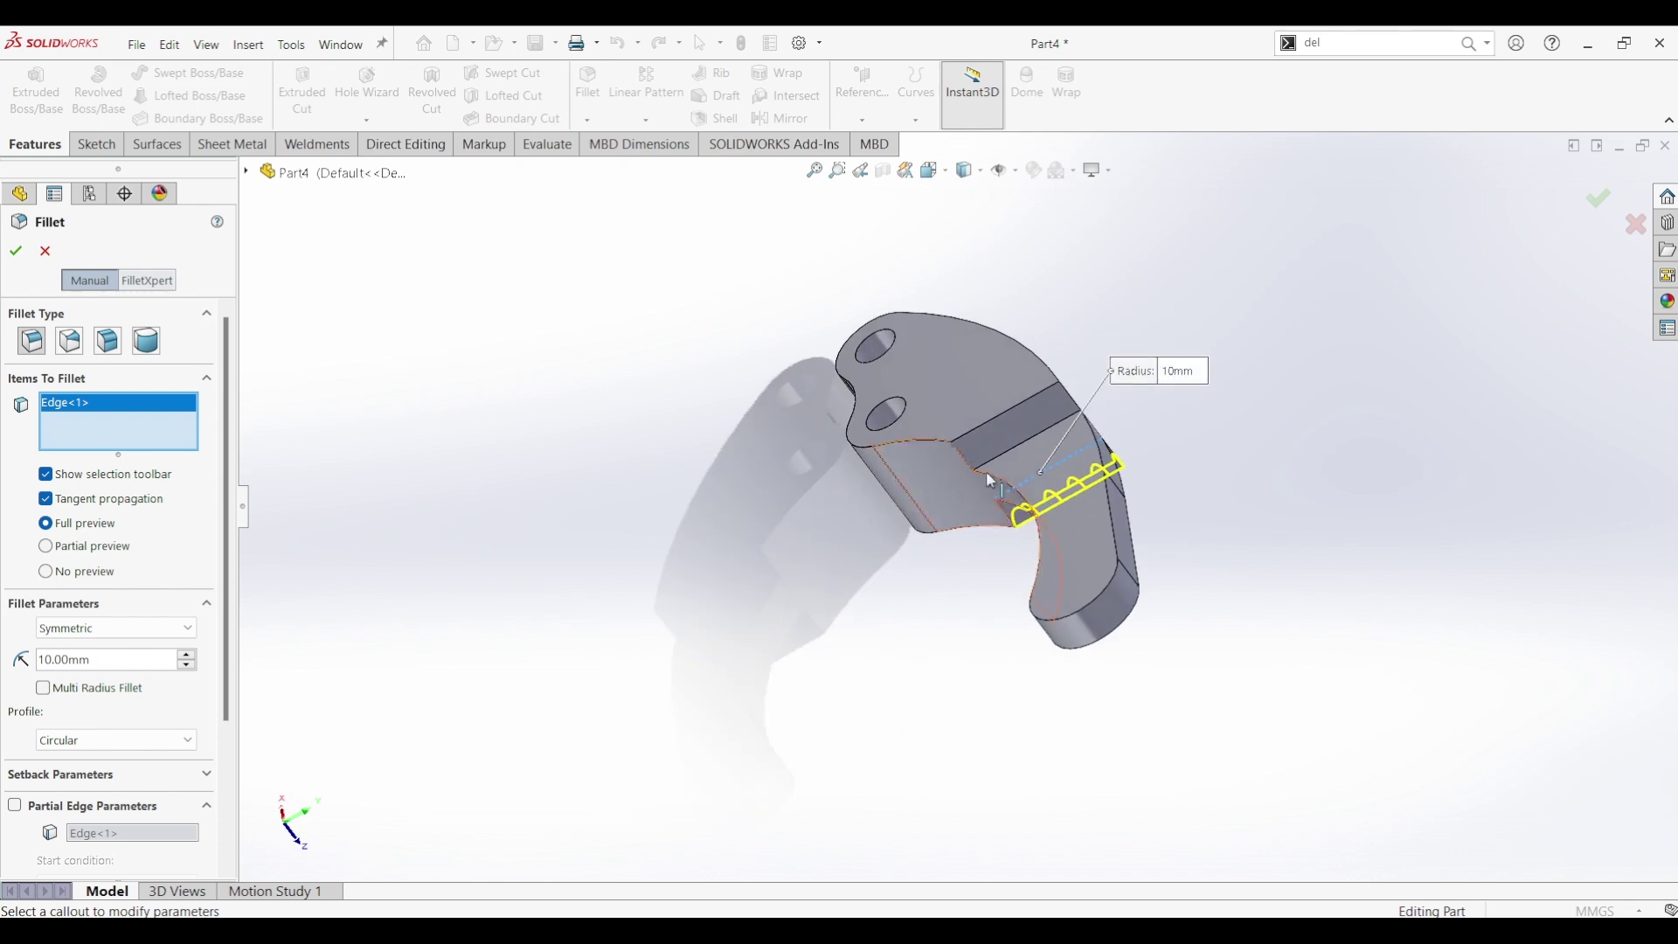
click(1024, 455)
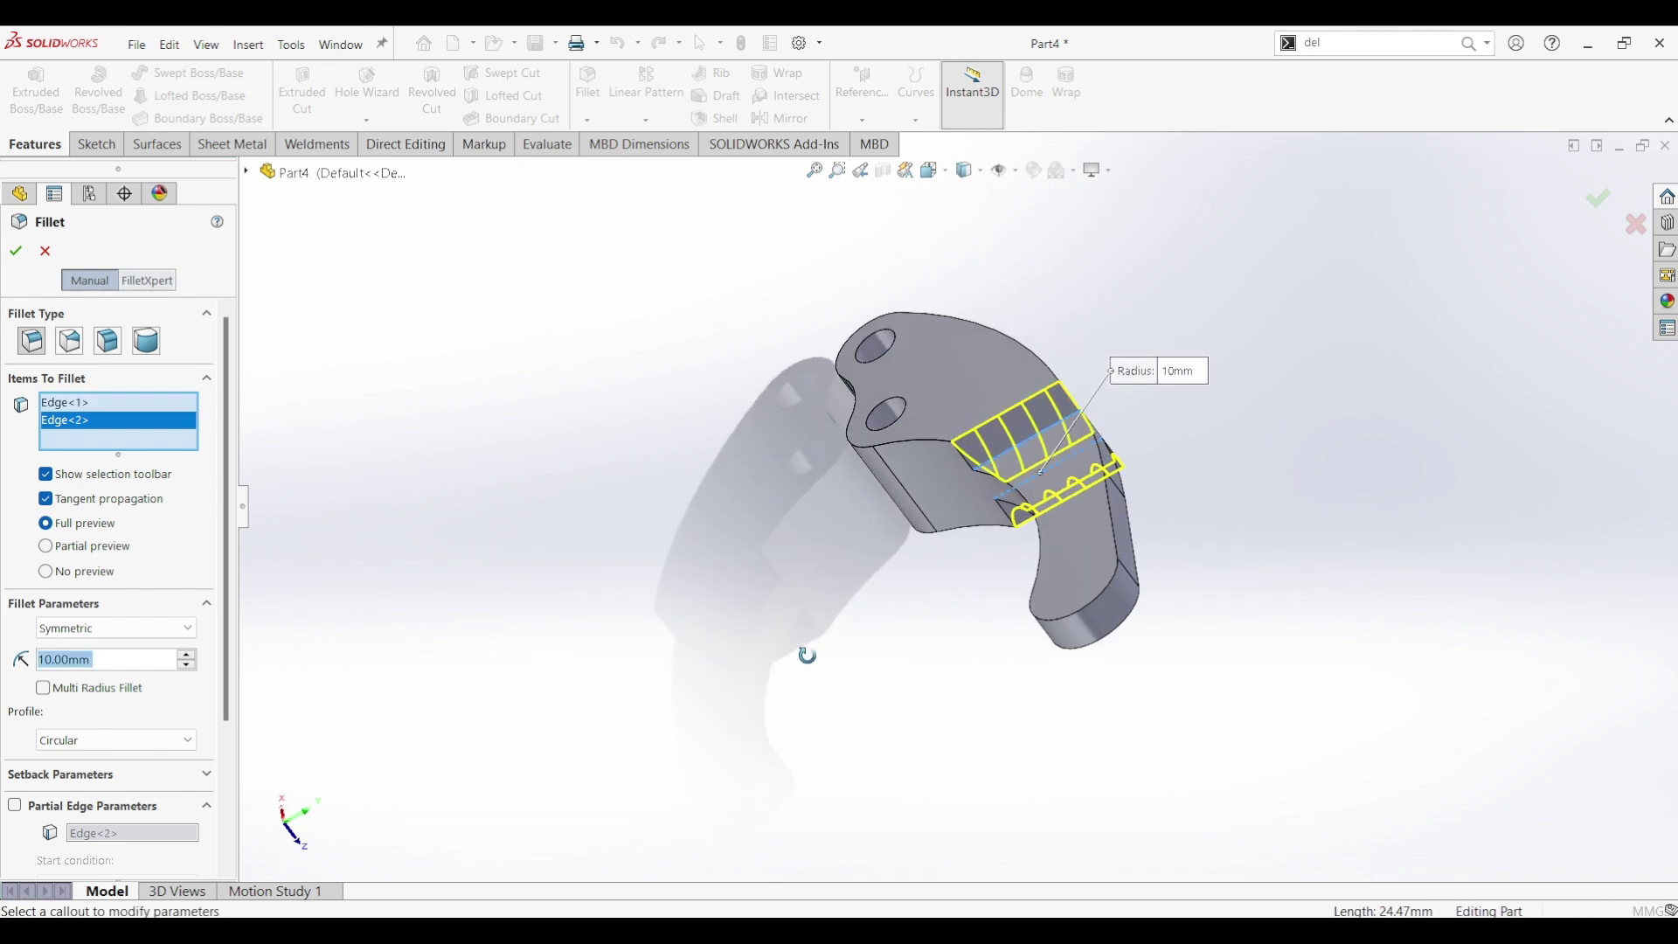
middle_drag(805, 655, 686, 504)
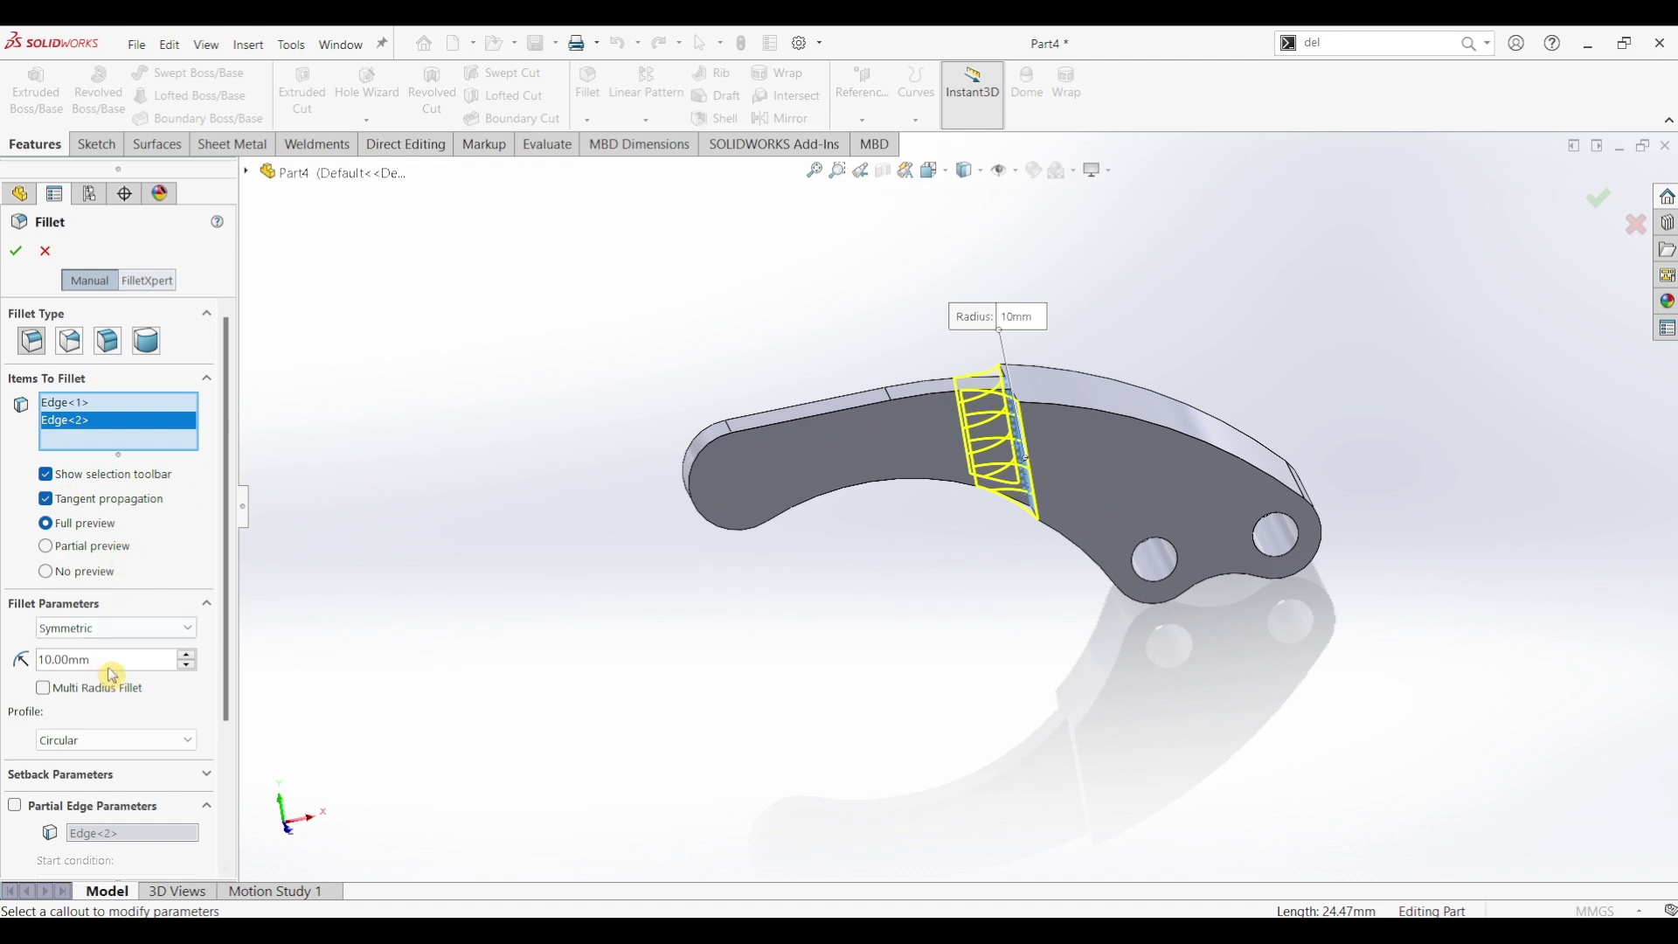
text(20)
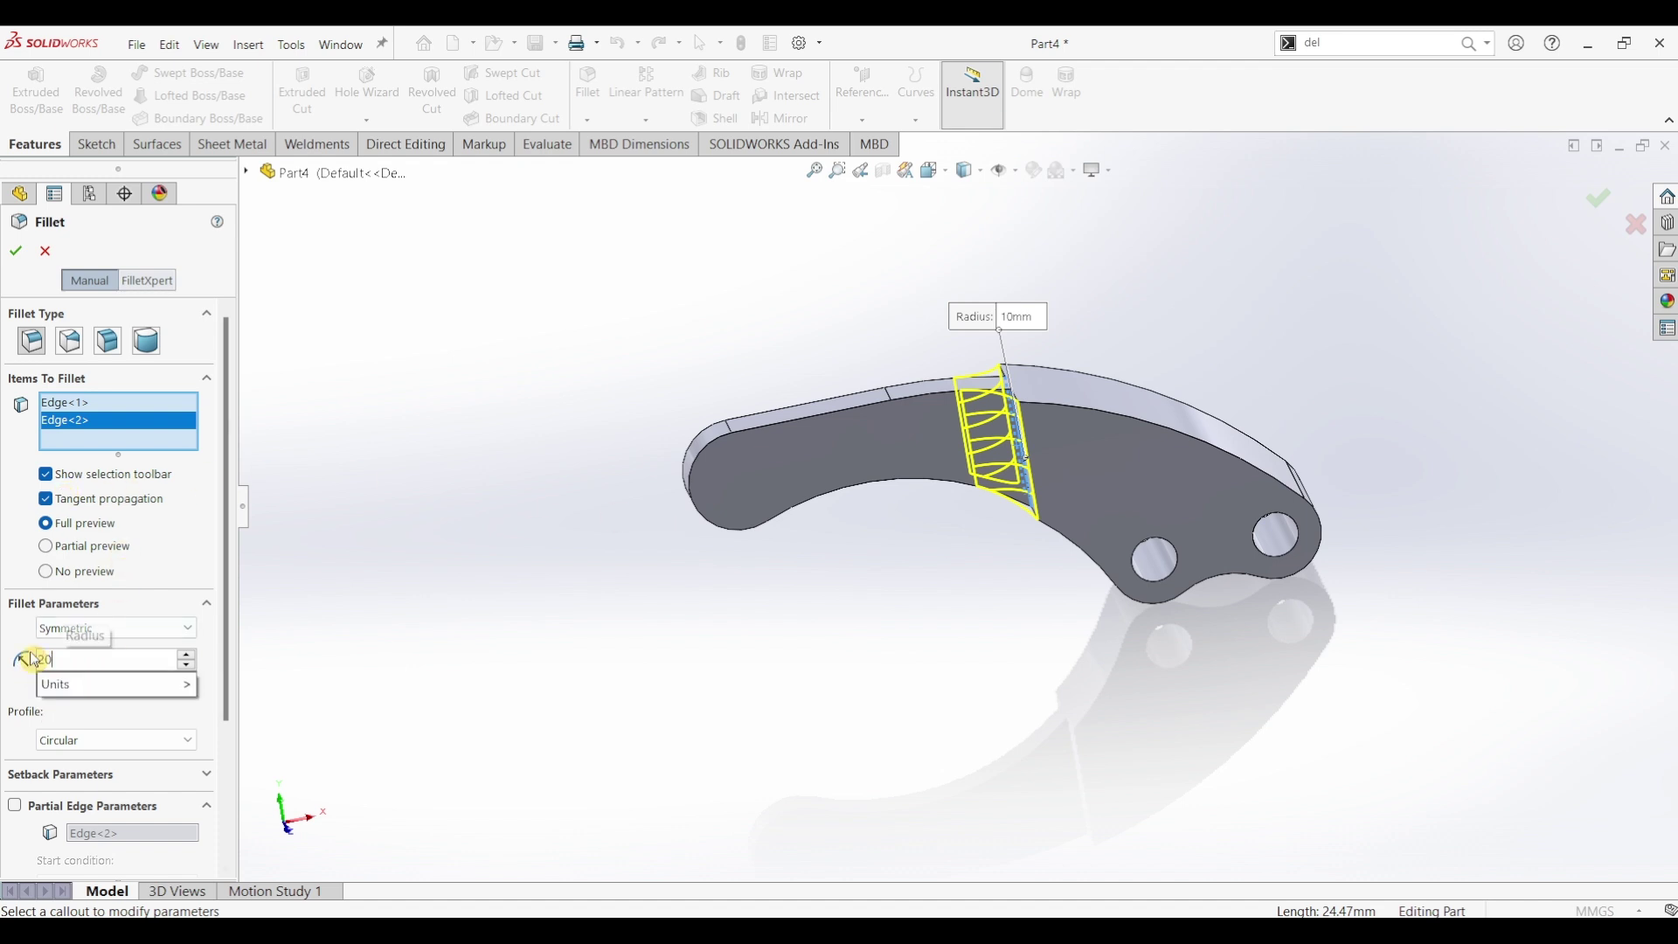
key(Return)
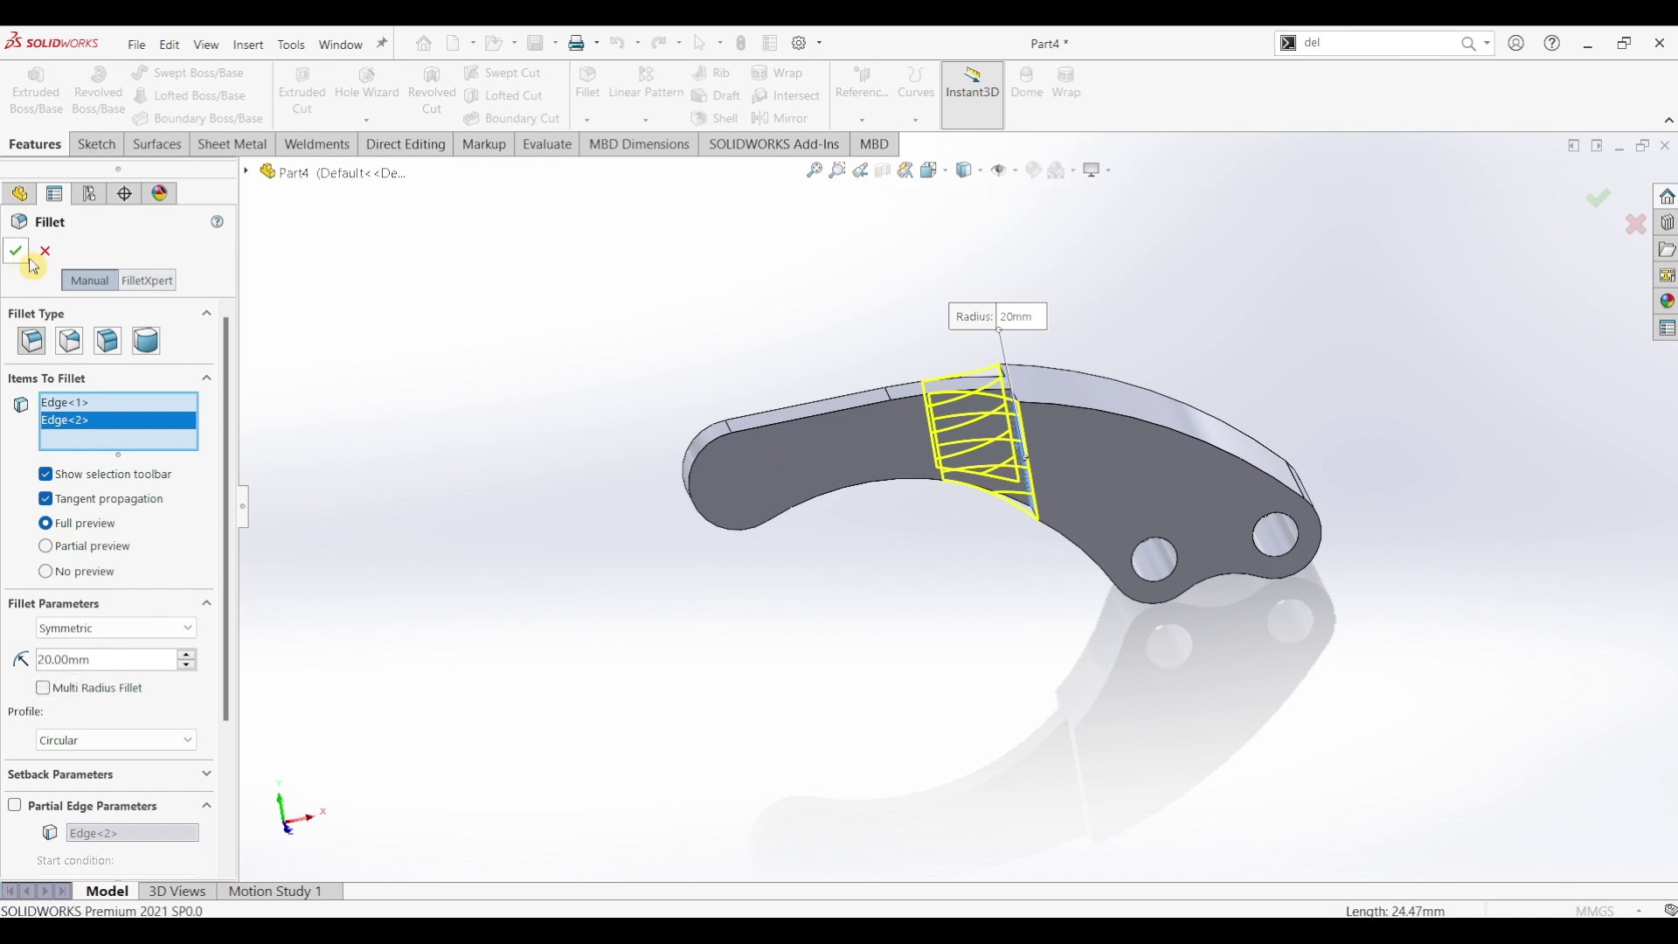
click(15, 251)
click(989, 677)
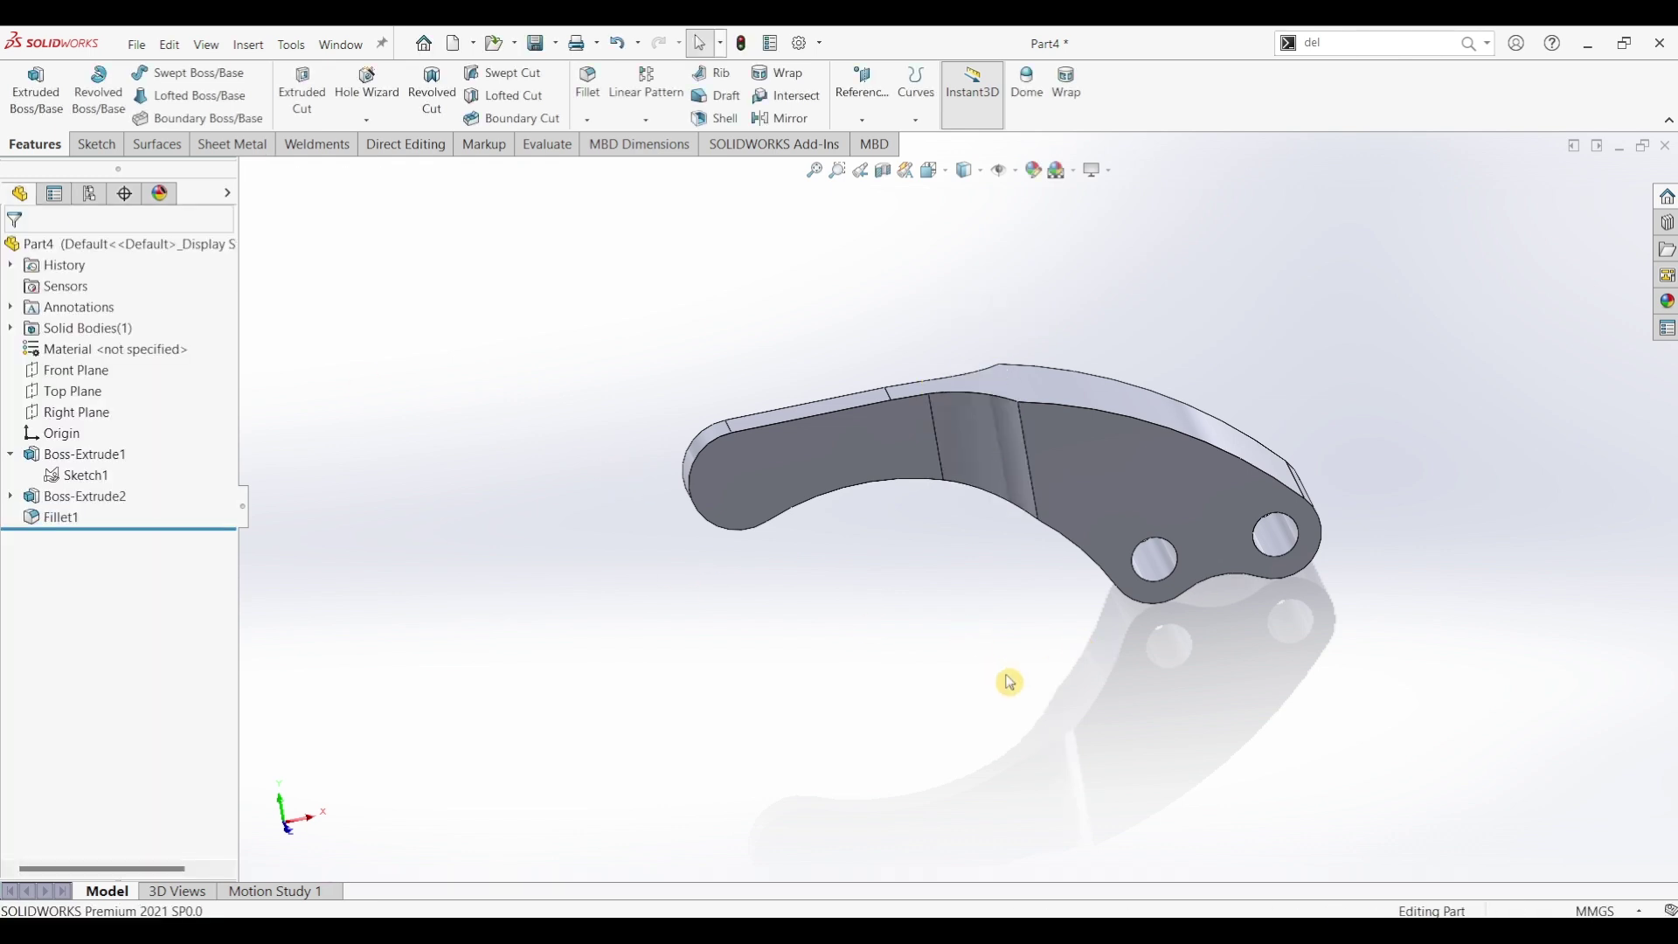
Start a sketch on the Top Plane and draw a corner rectangle about 10 mm wide along the thick block, extending past its free end
key(ctrl+7)
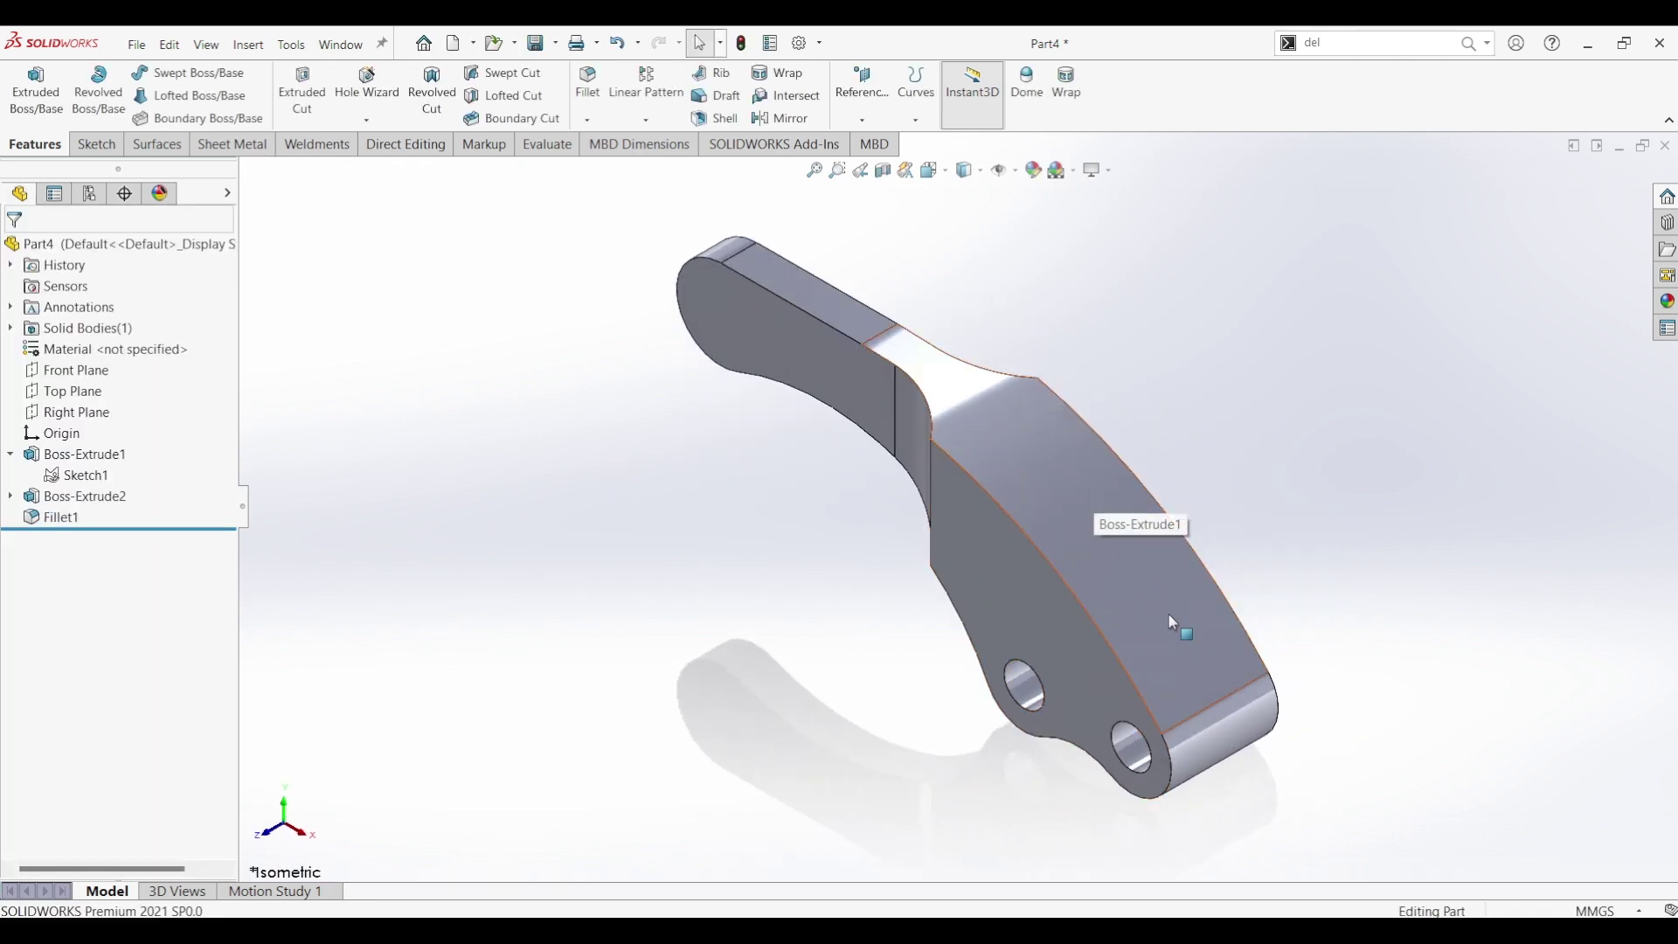
click(85, 400)
click(96, 144)
click(26, 83)
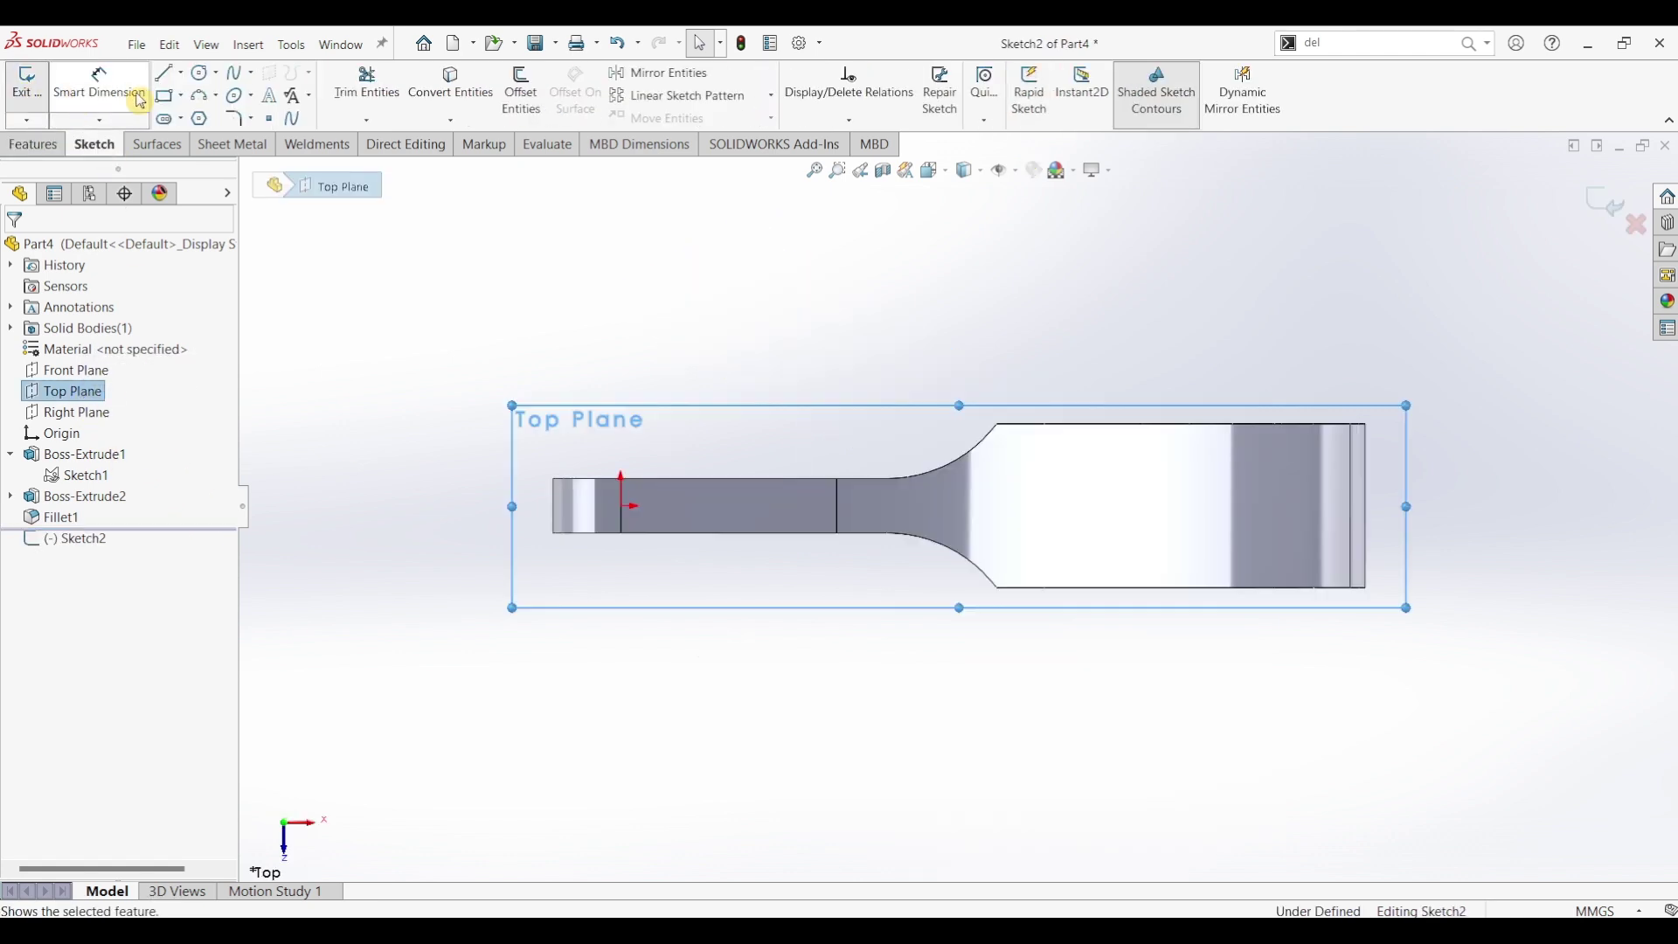
click(164, 95)
click(1009, 474)
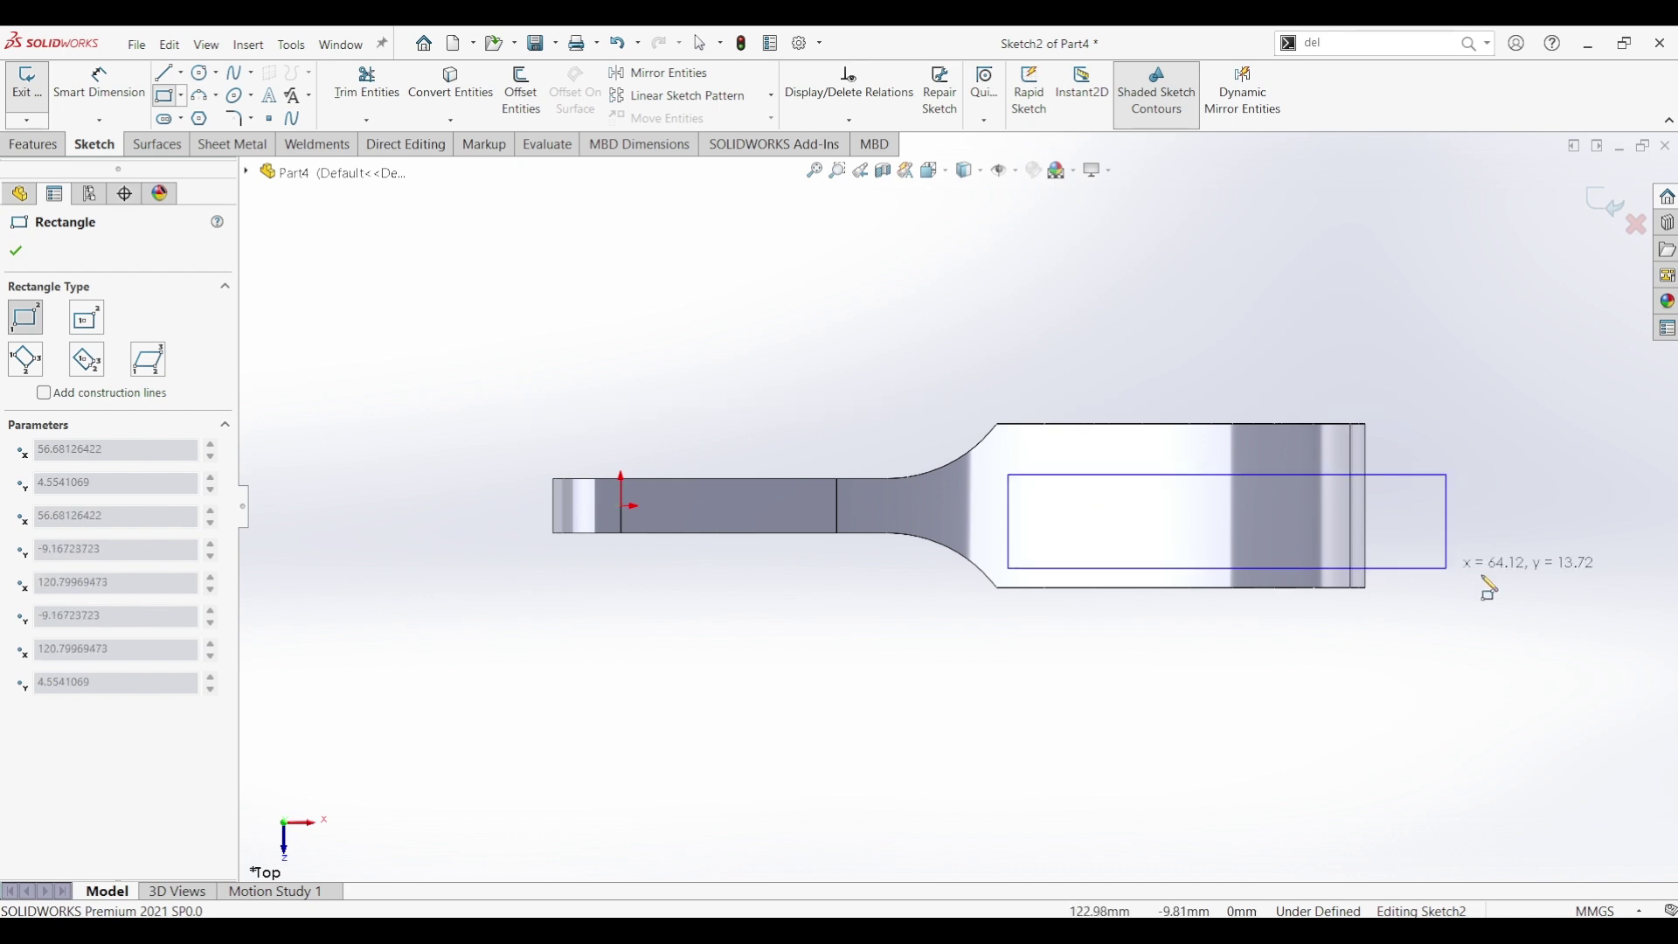
click(1486, 543)
Dimension the slot rectangle's short side as 8 mm
click(98, 80)
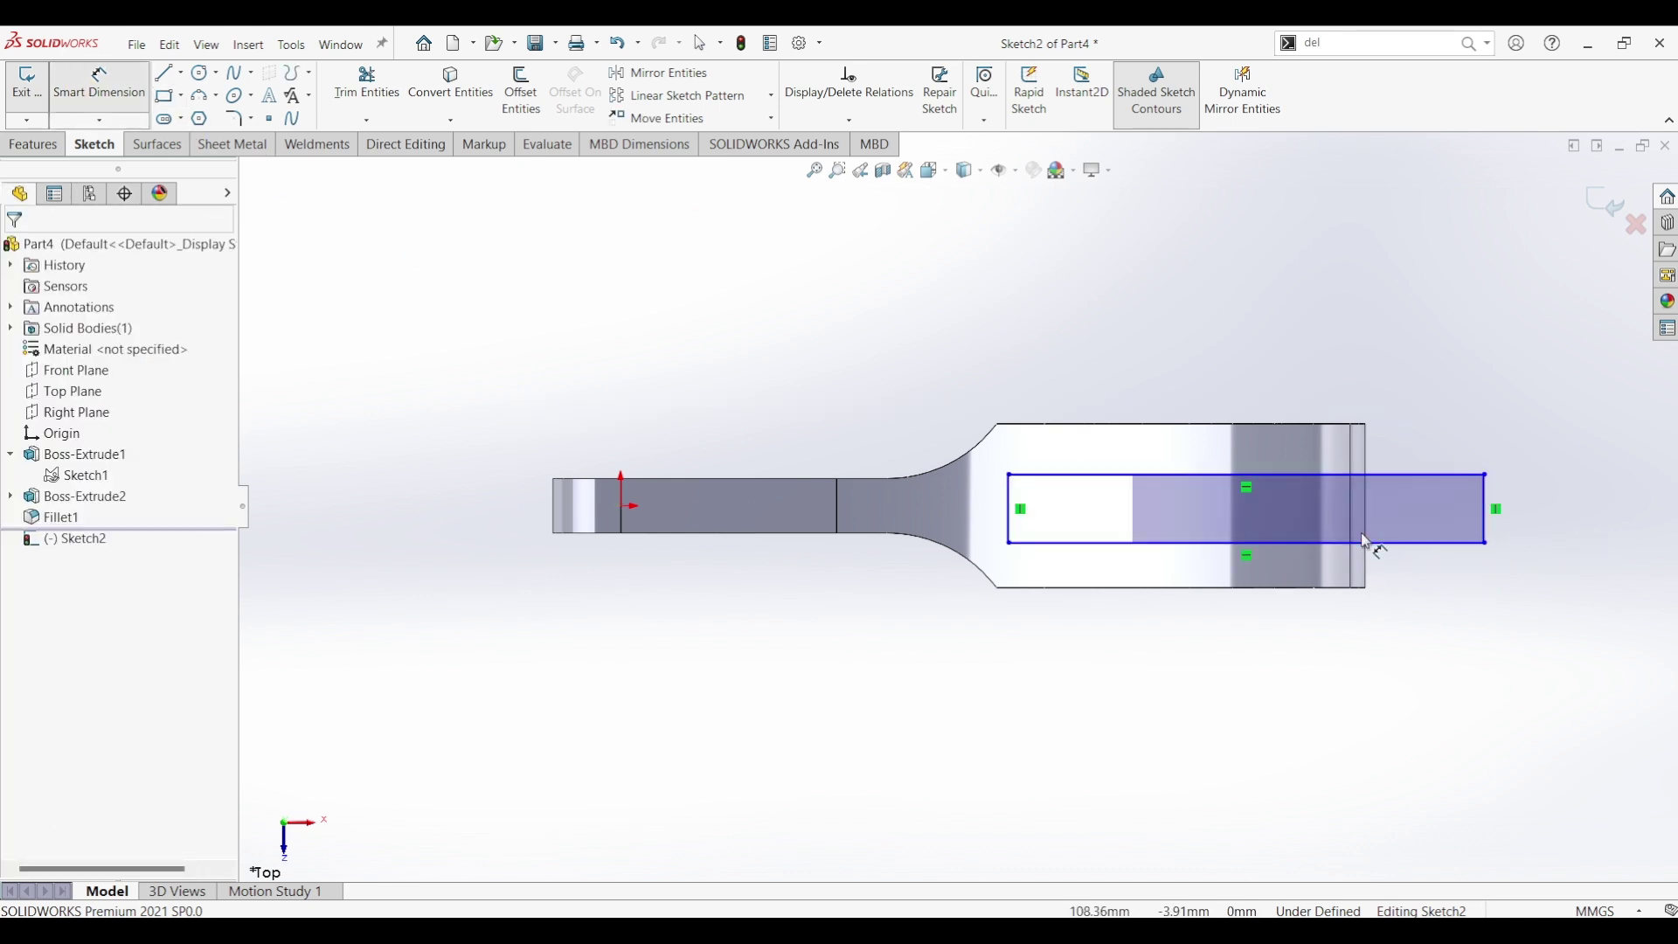
click(1485, 516)
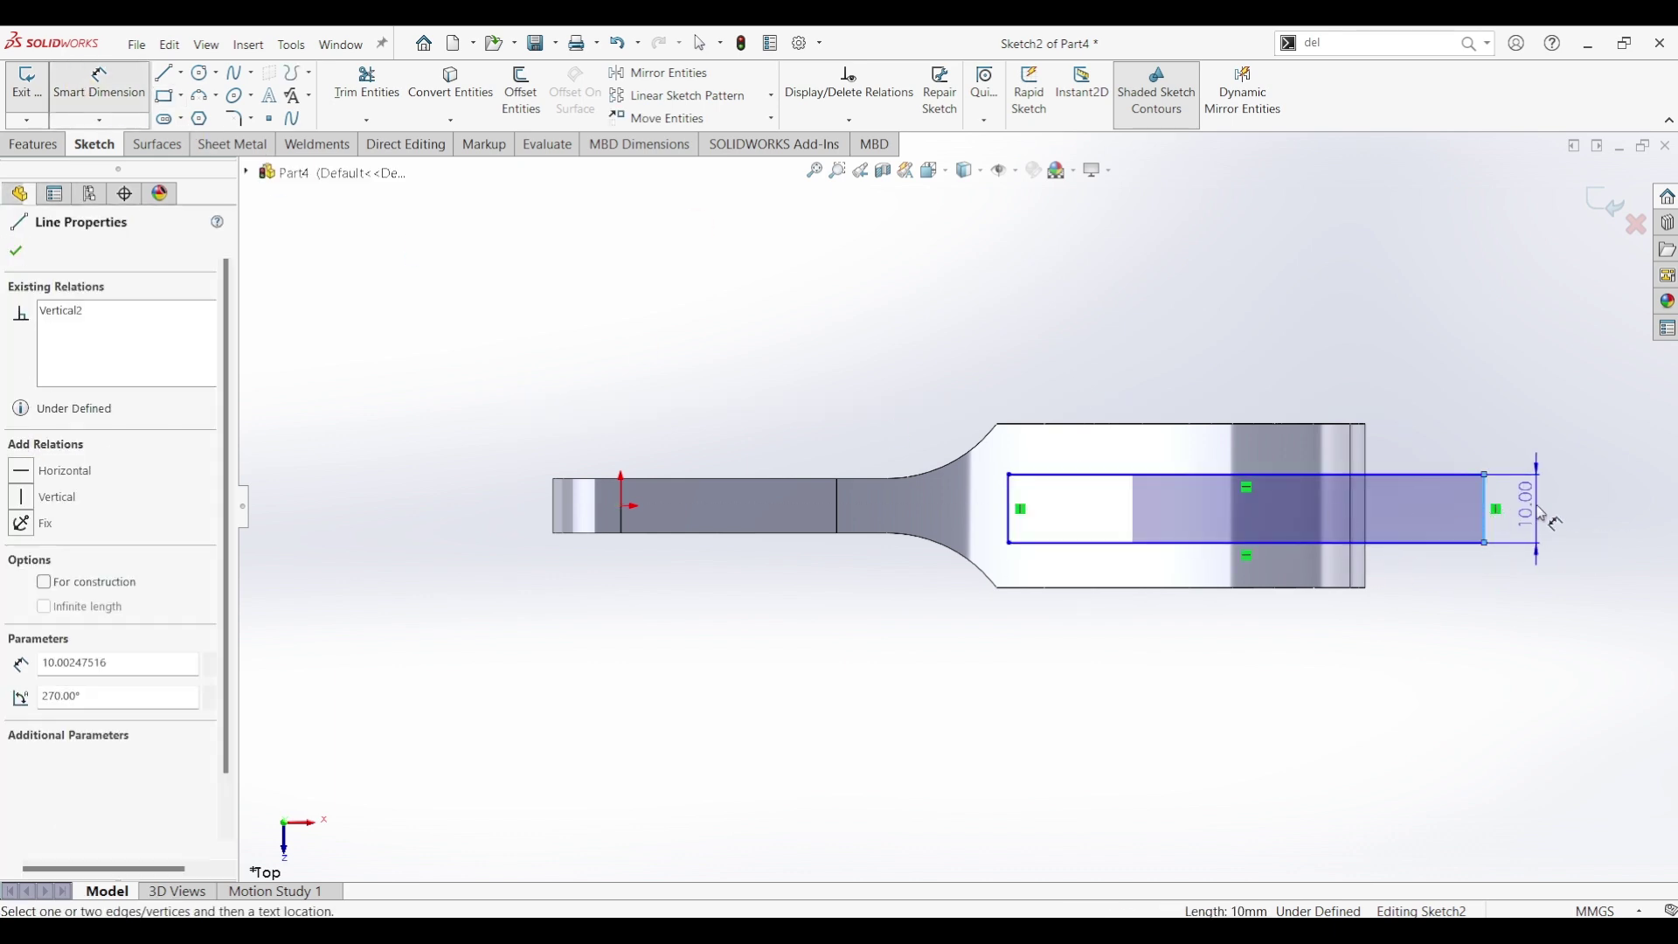
click(1540, 514)
text(8)
key(Return)
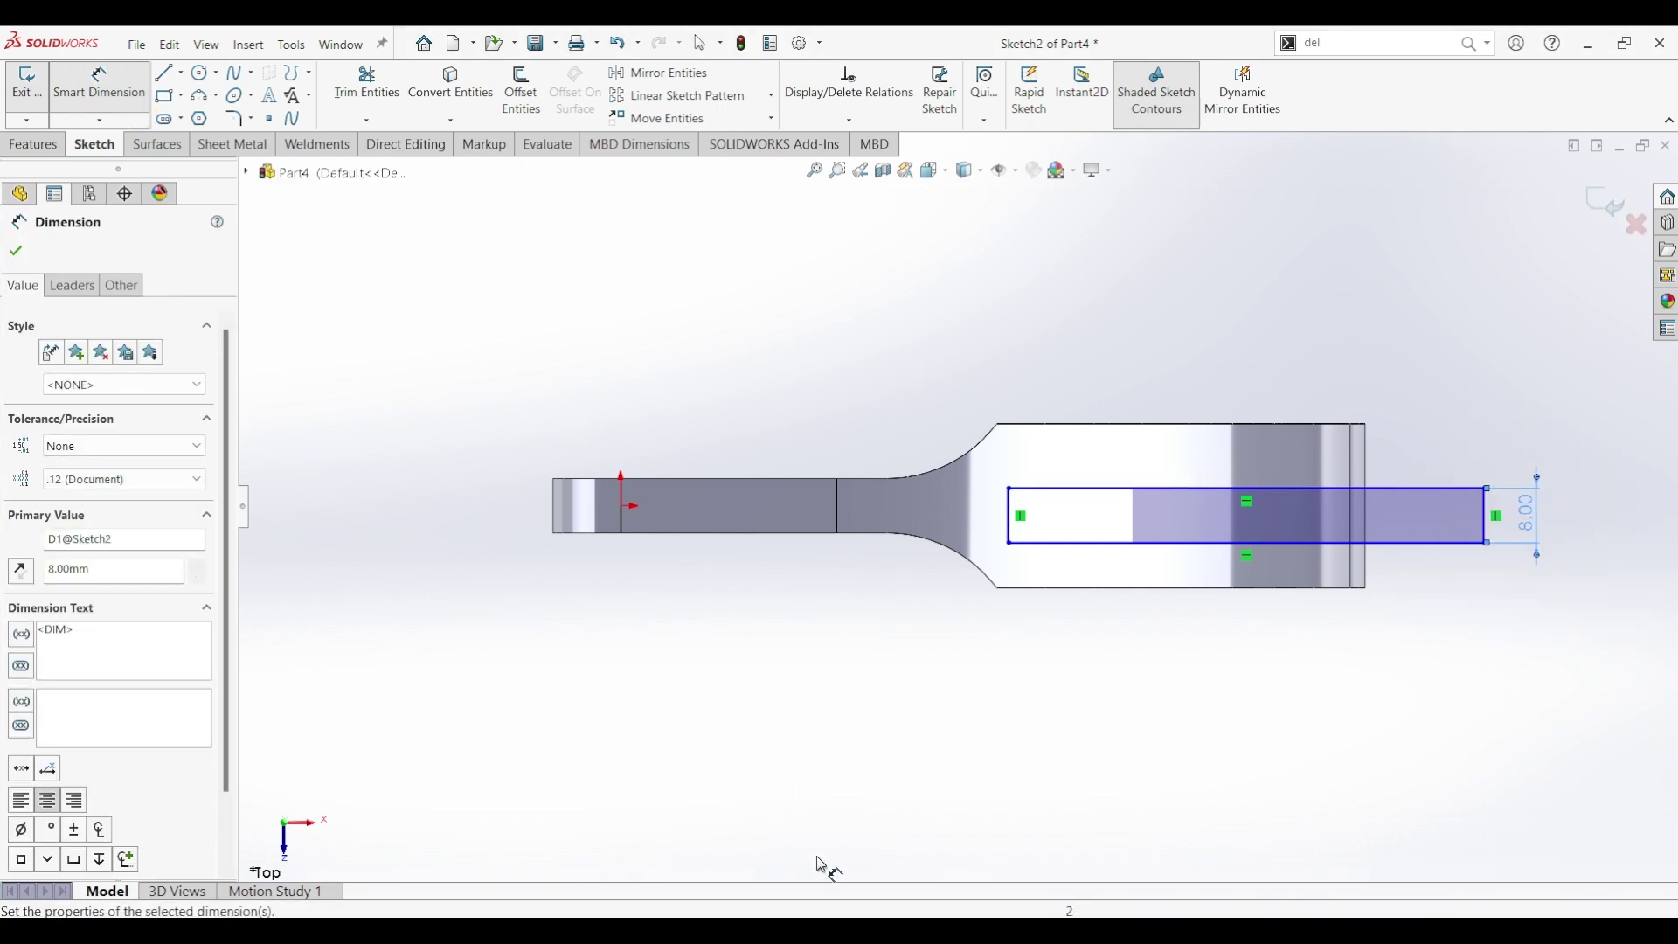
Check the slot length in the PDF drawing and dimension the slot rectangle's inner end 44 mm from the block's free end
key(alt+Tab)
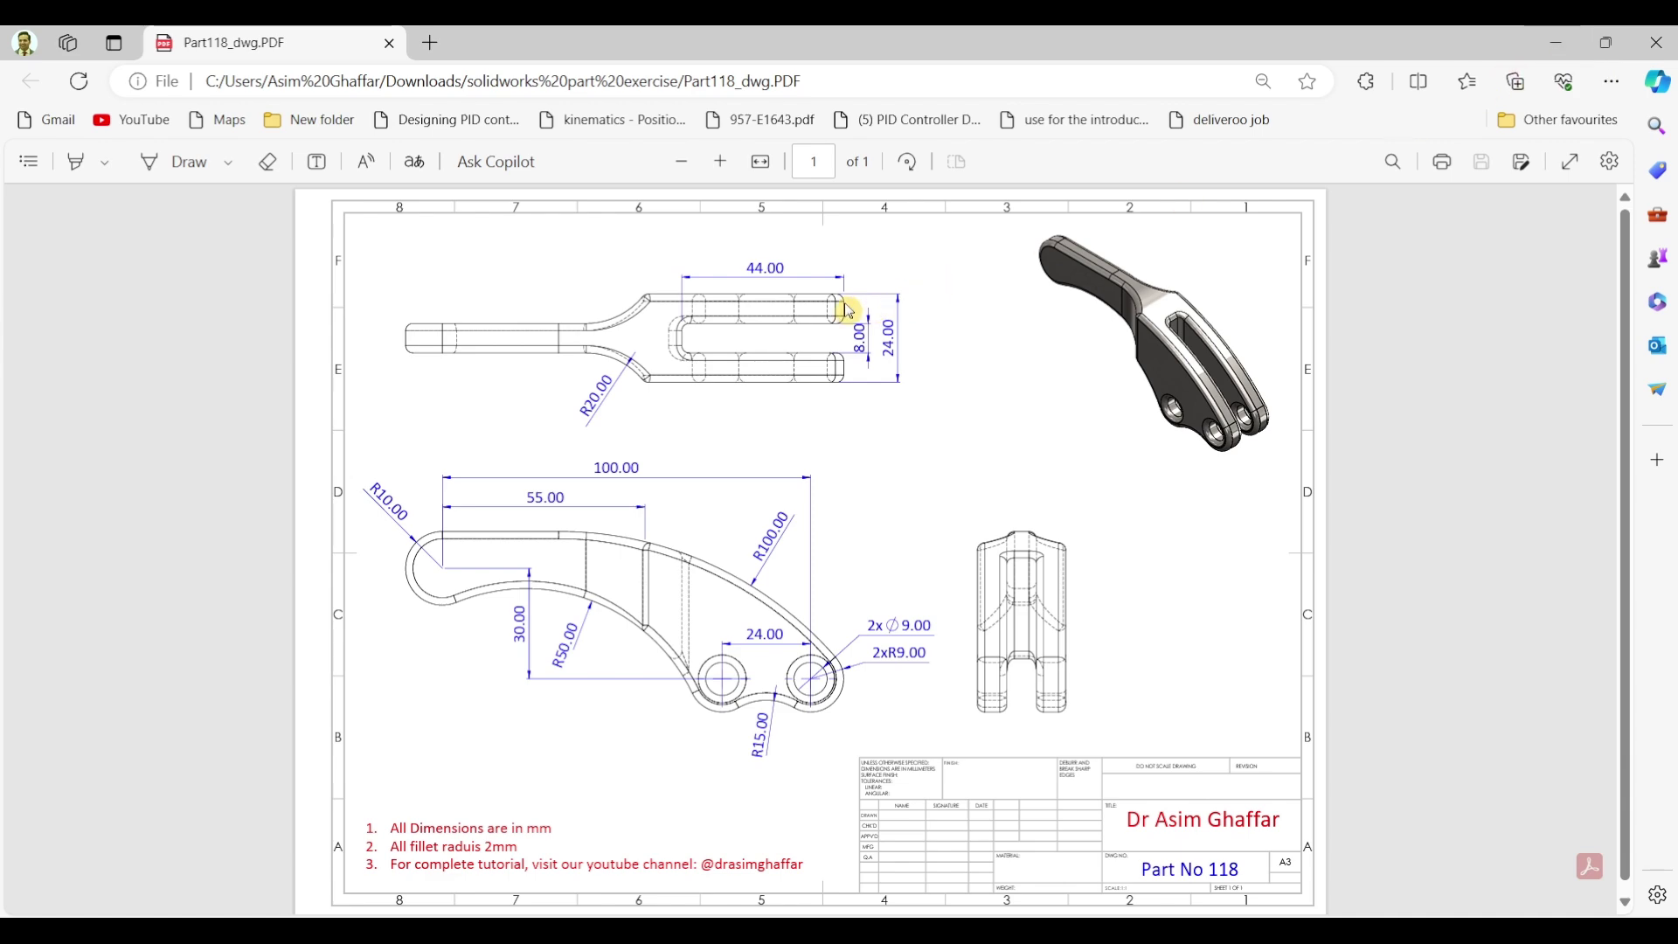
click(1553, 58)
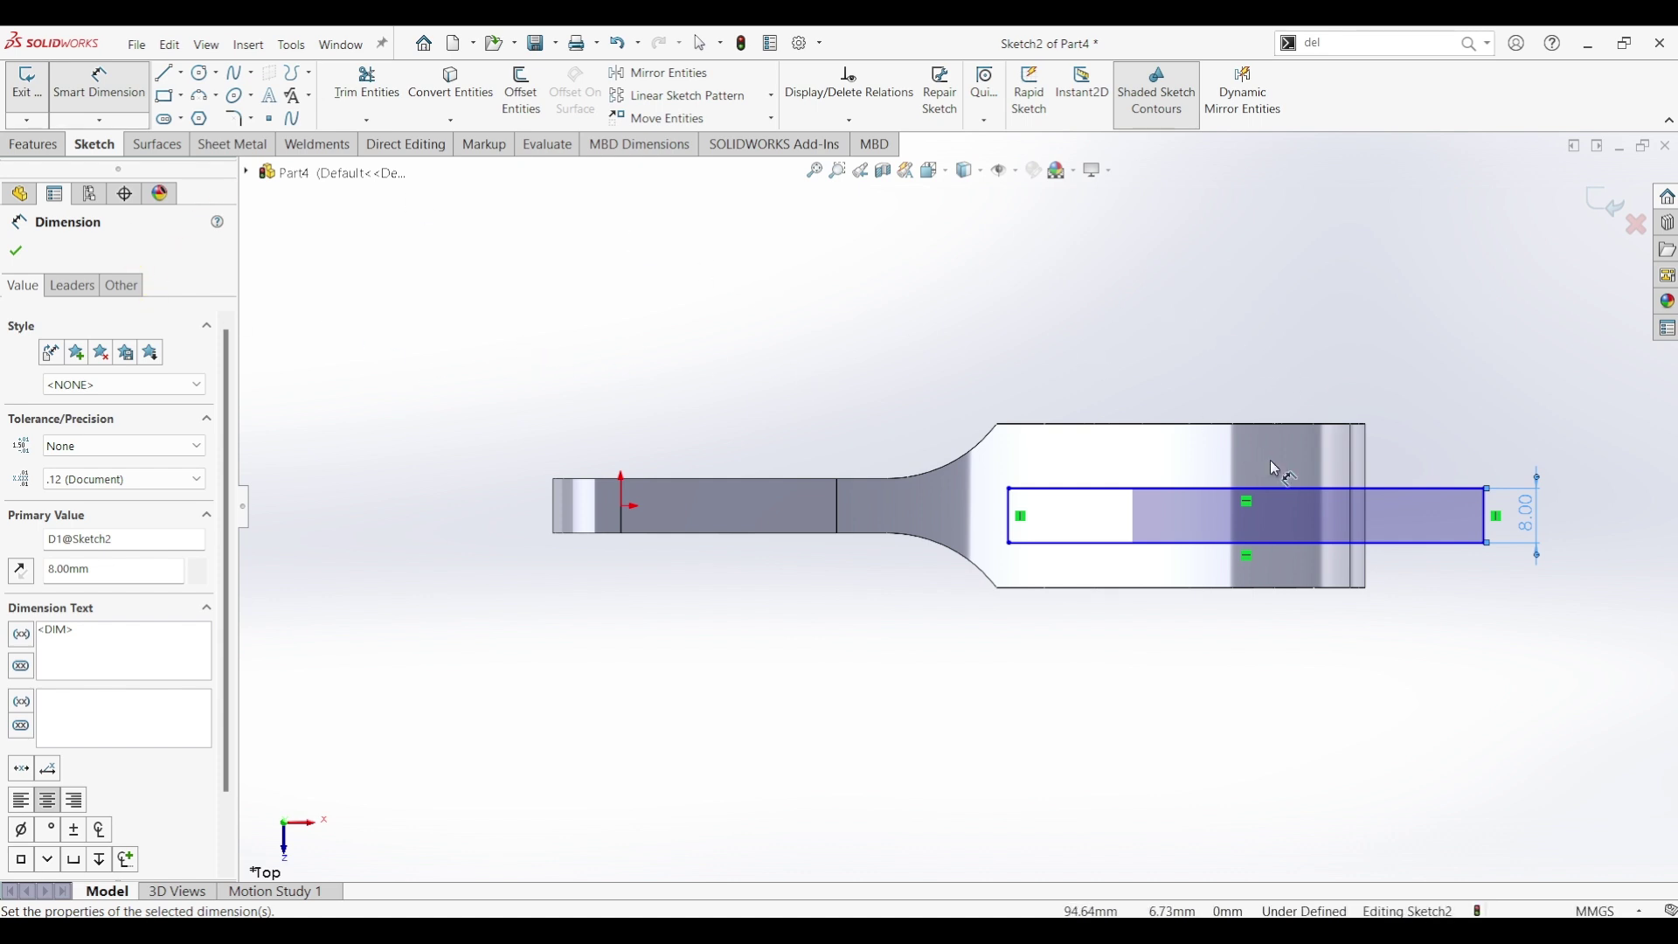
click(1012, 539)
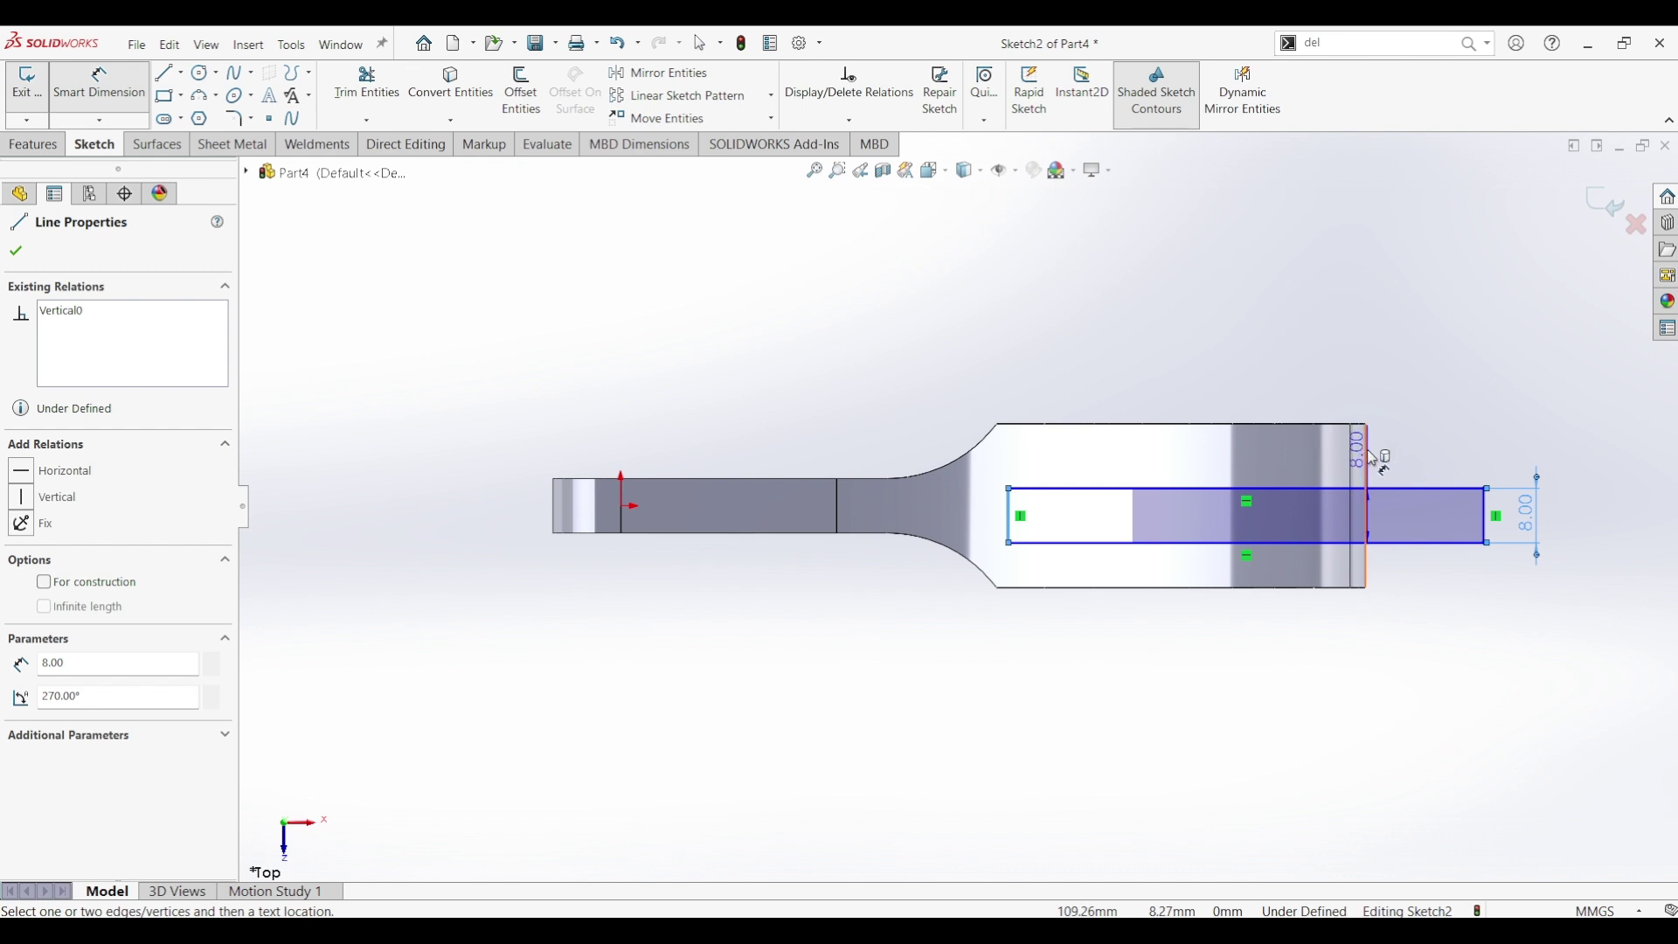
click(1367, 457)
click(1210, 398)
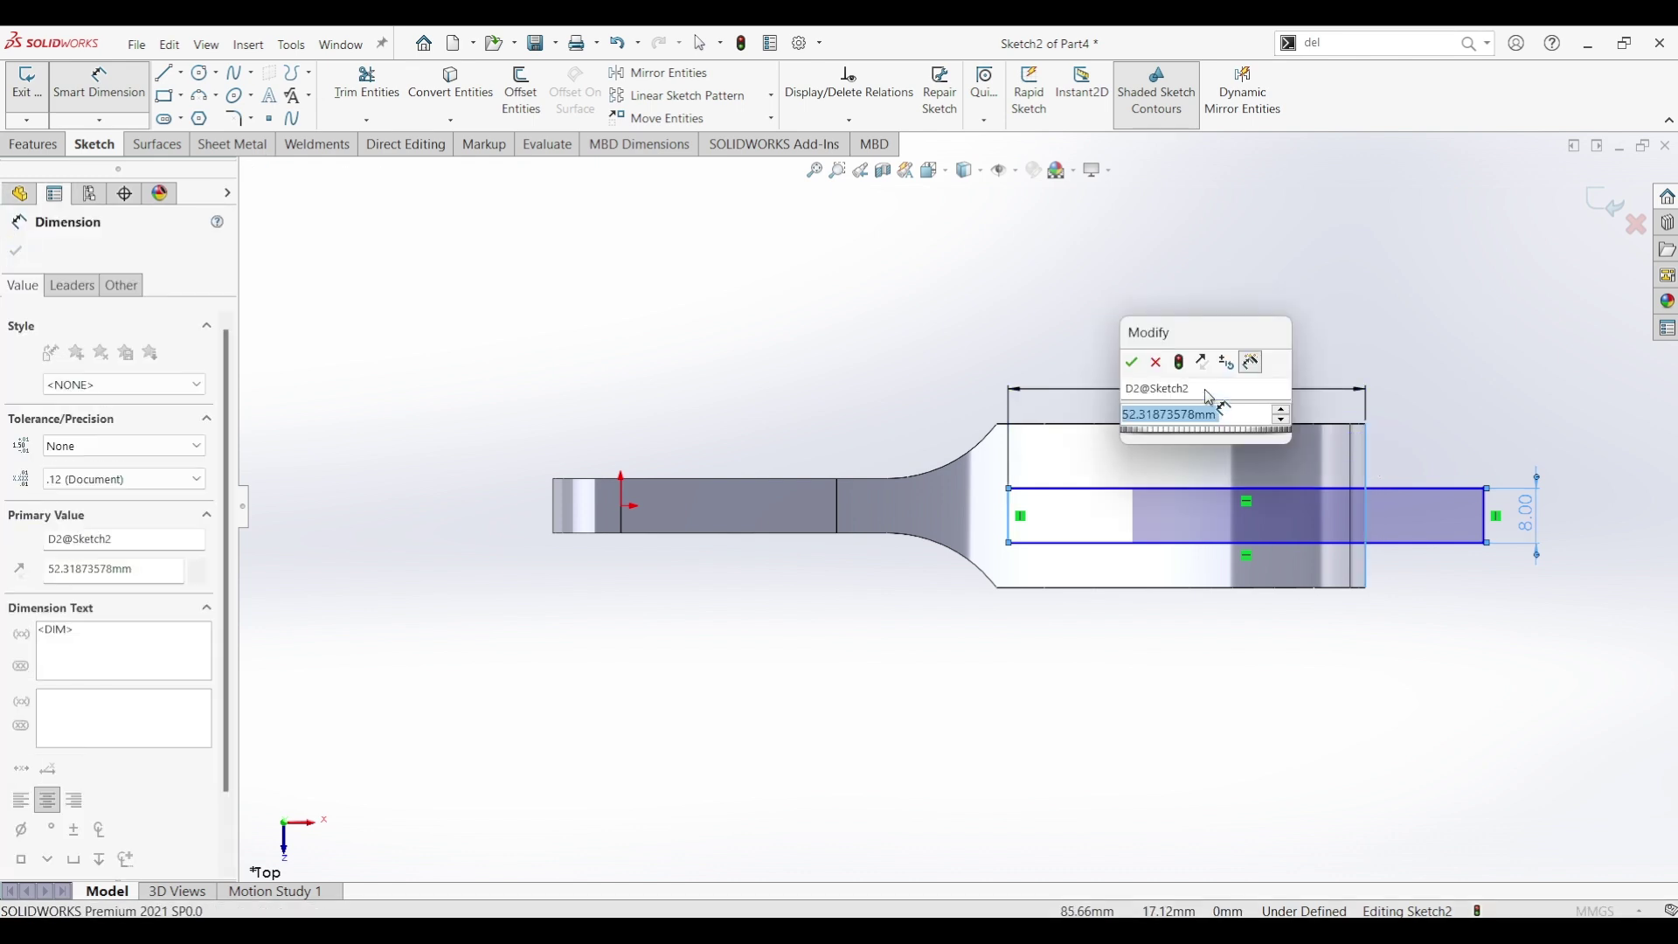
key(Return)
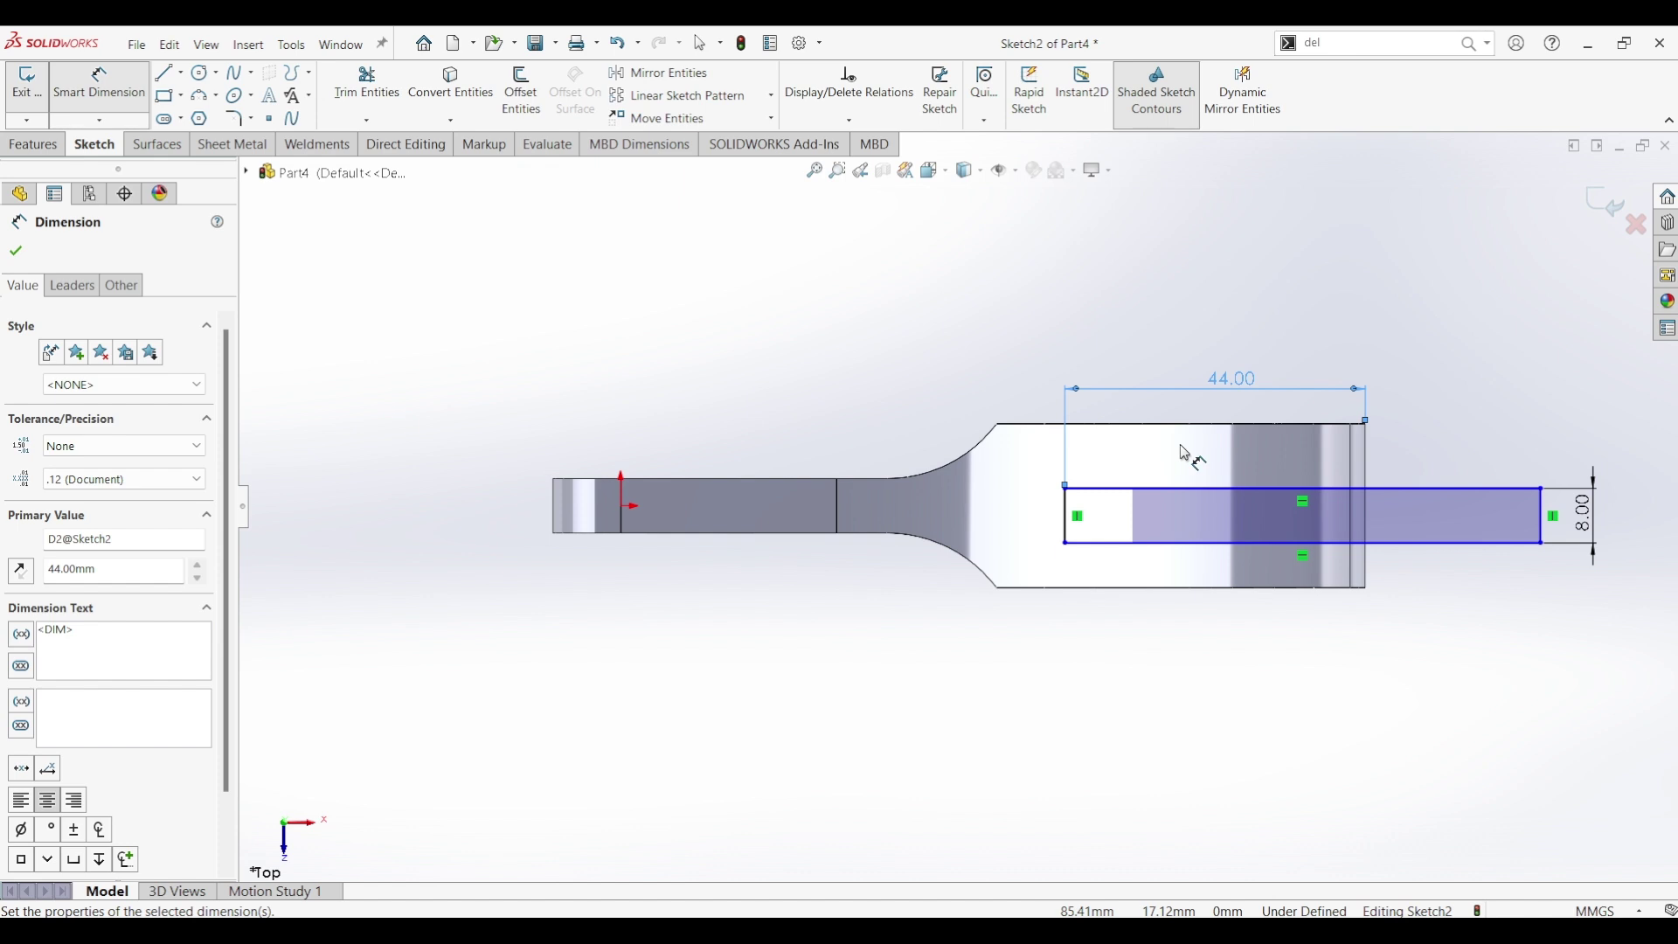
key(Escape)
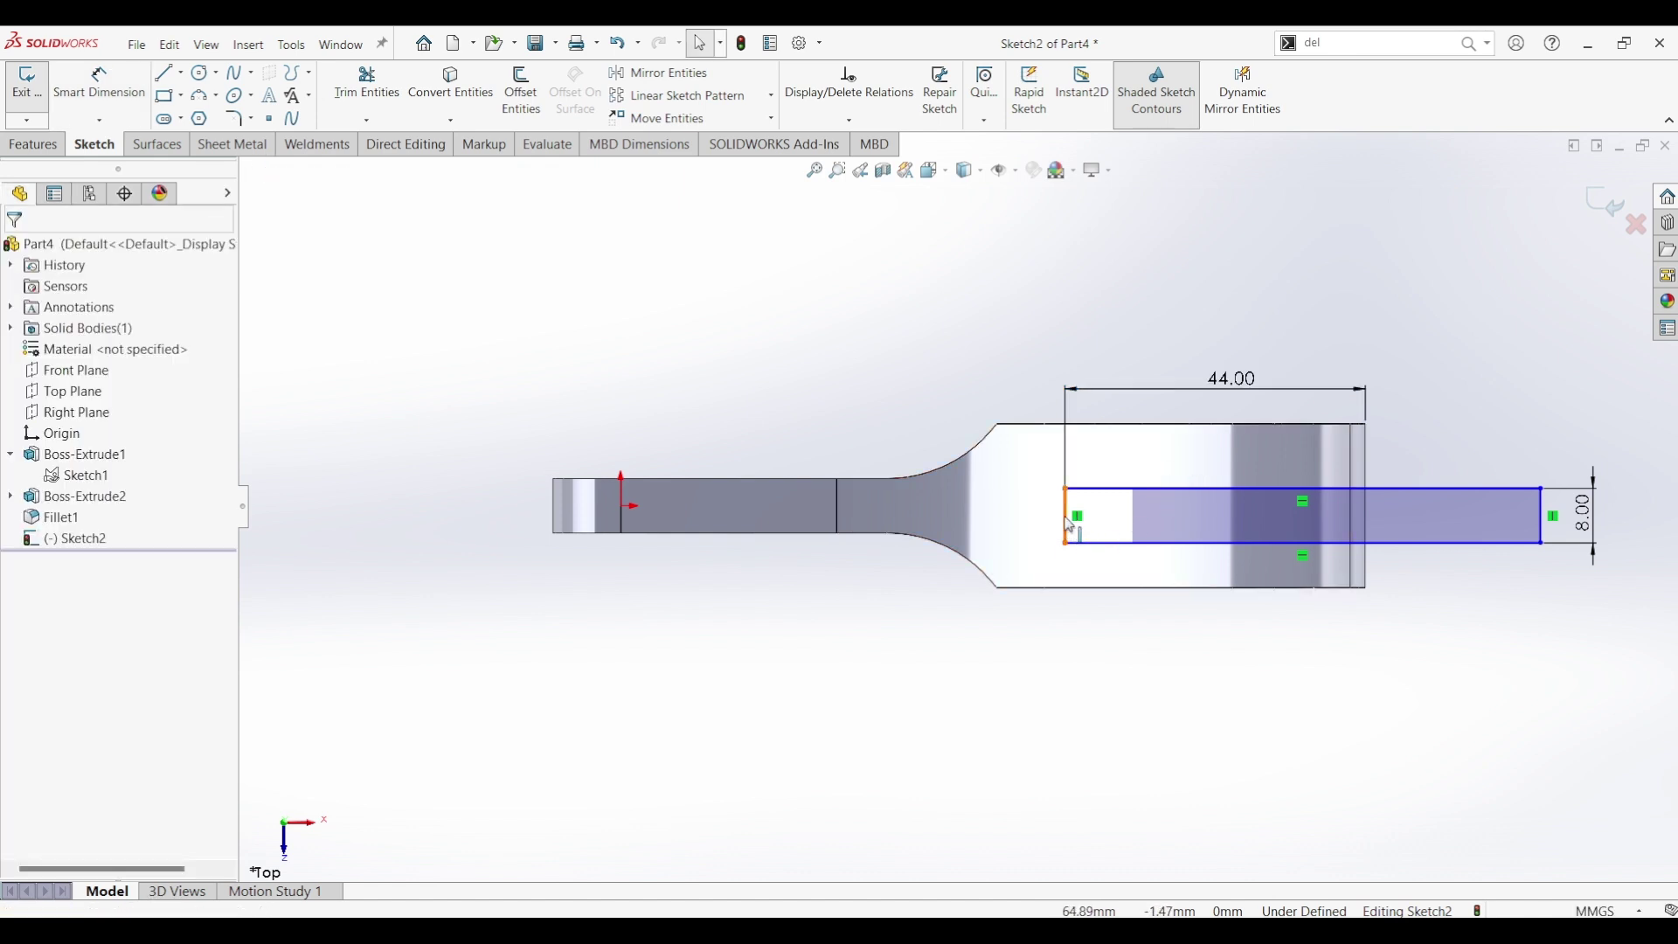
Align the midpoint of the slot rectangle's inner end horizontally with the origin and pull its outer end closer to the block
click(1068, 525)
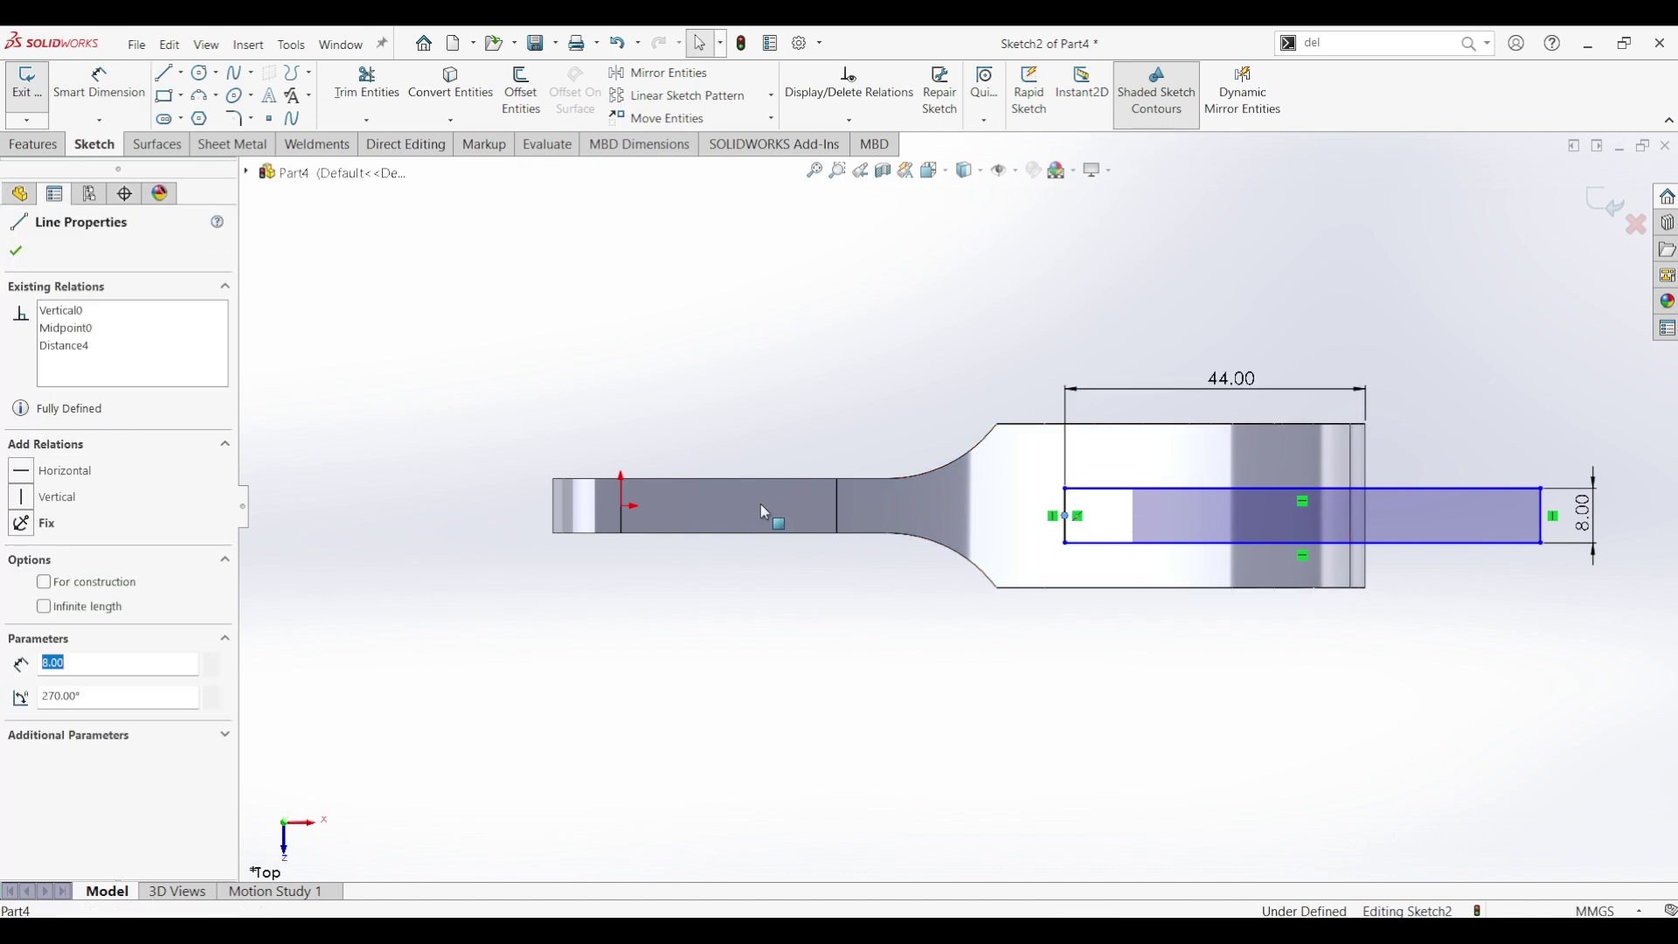
click(630, 510)
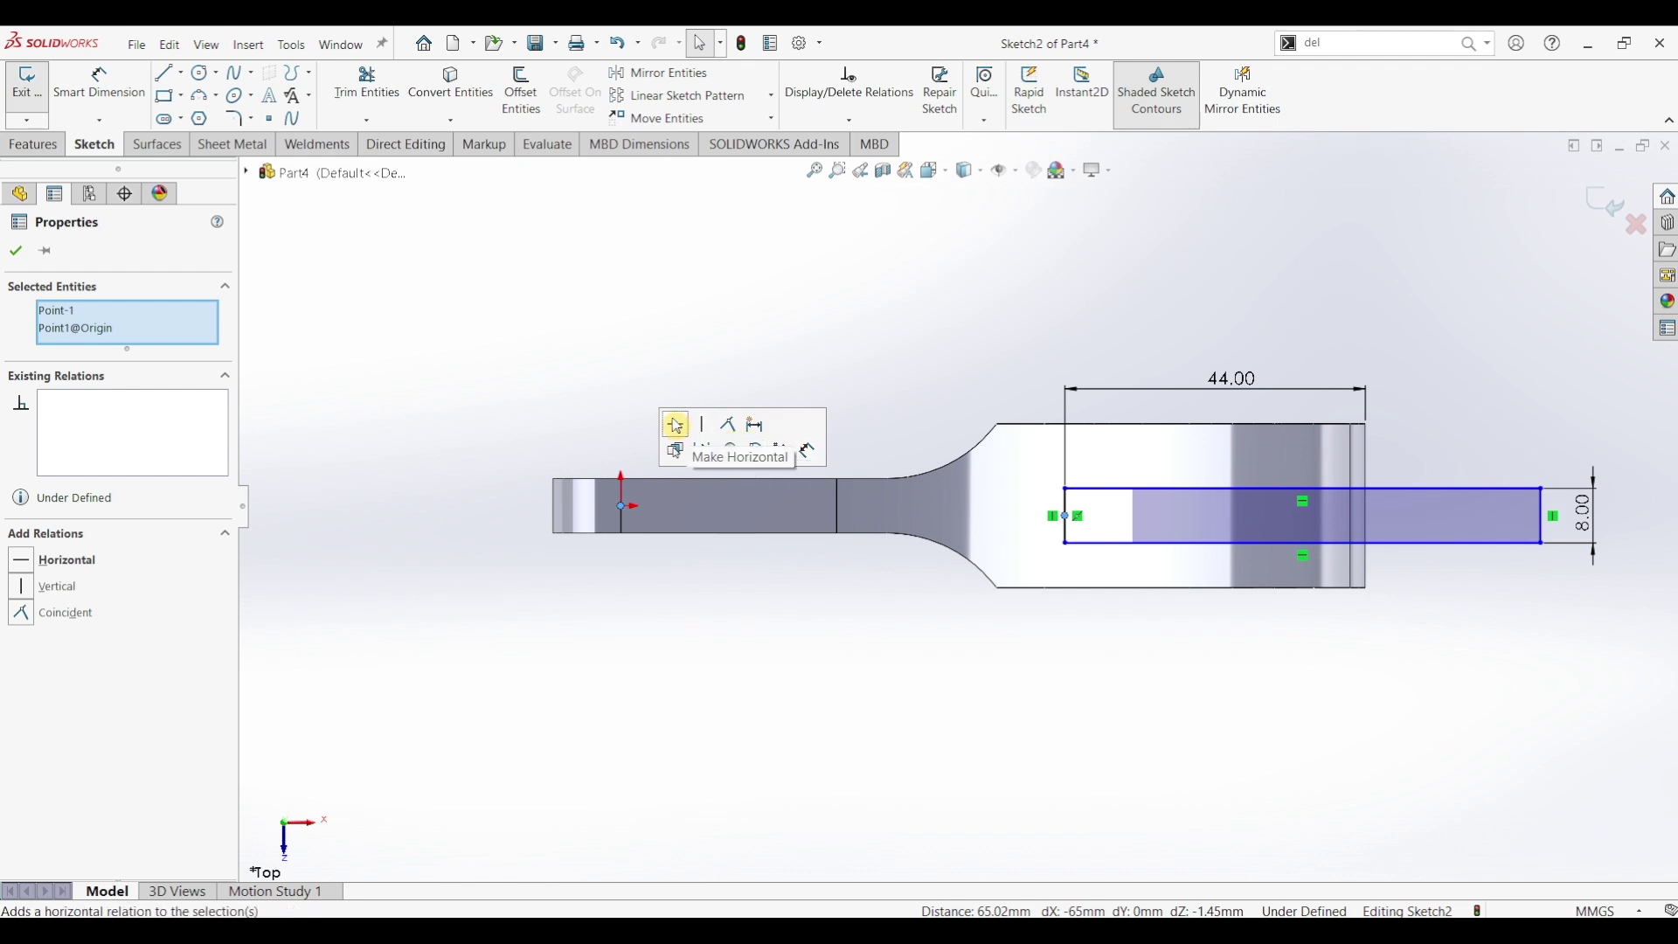
click(679, 427)
click(1067, 621)
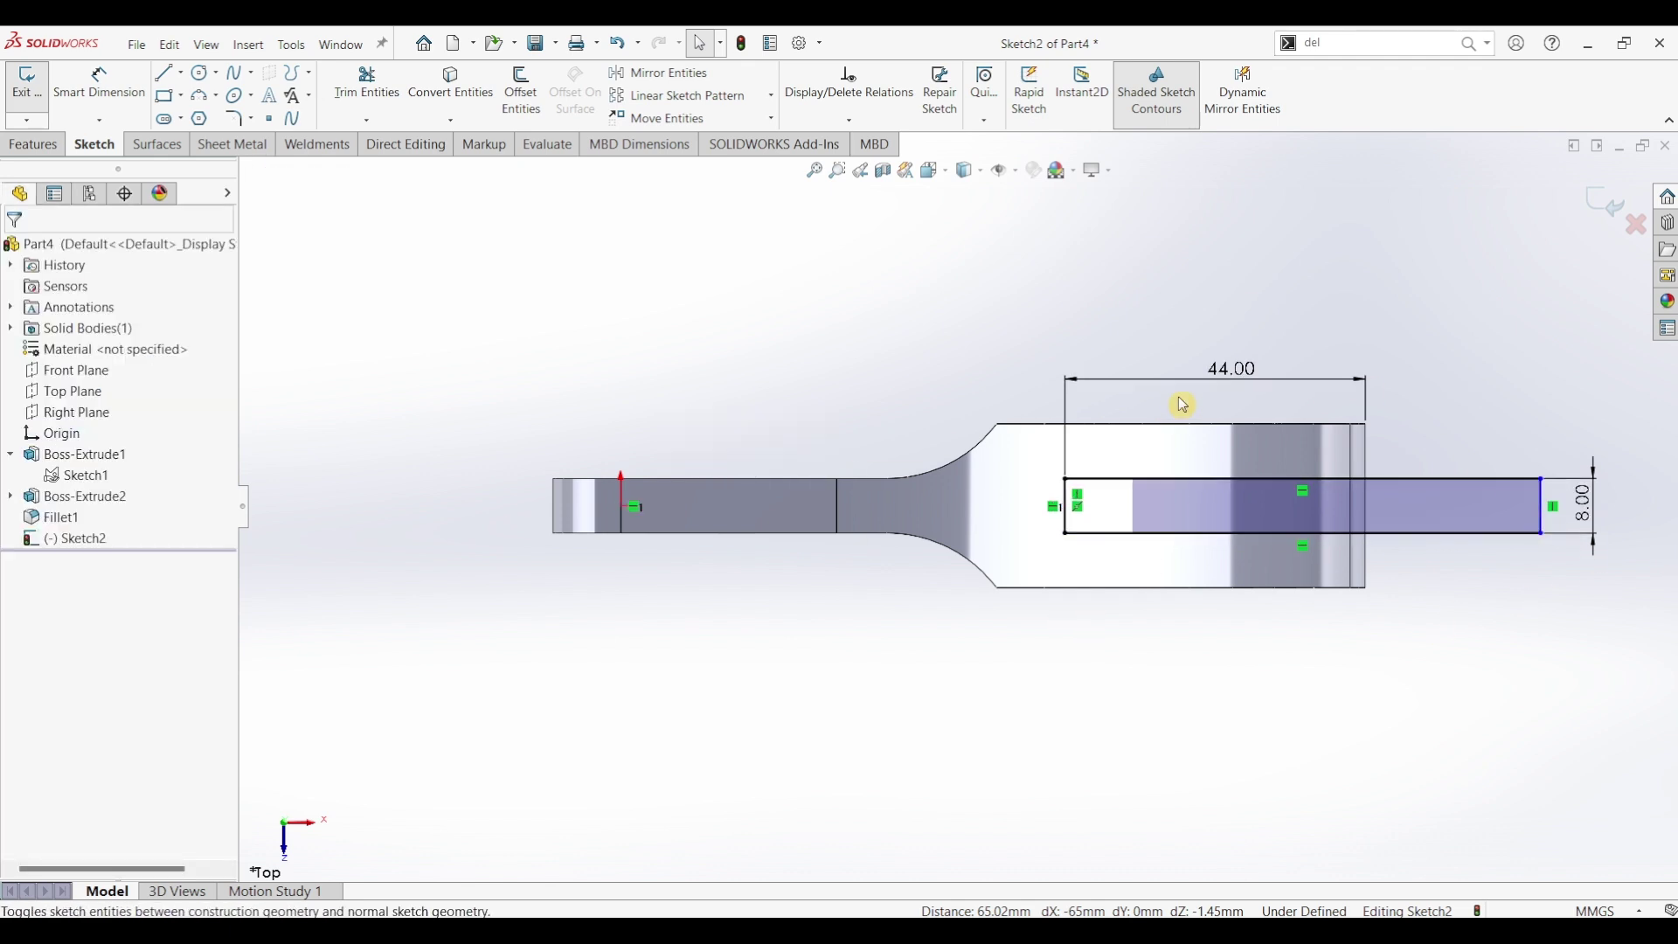
drag(1546, 513, 1480, 516)
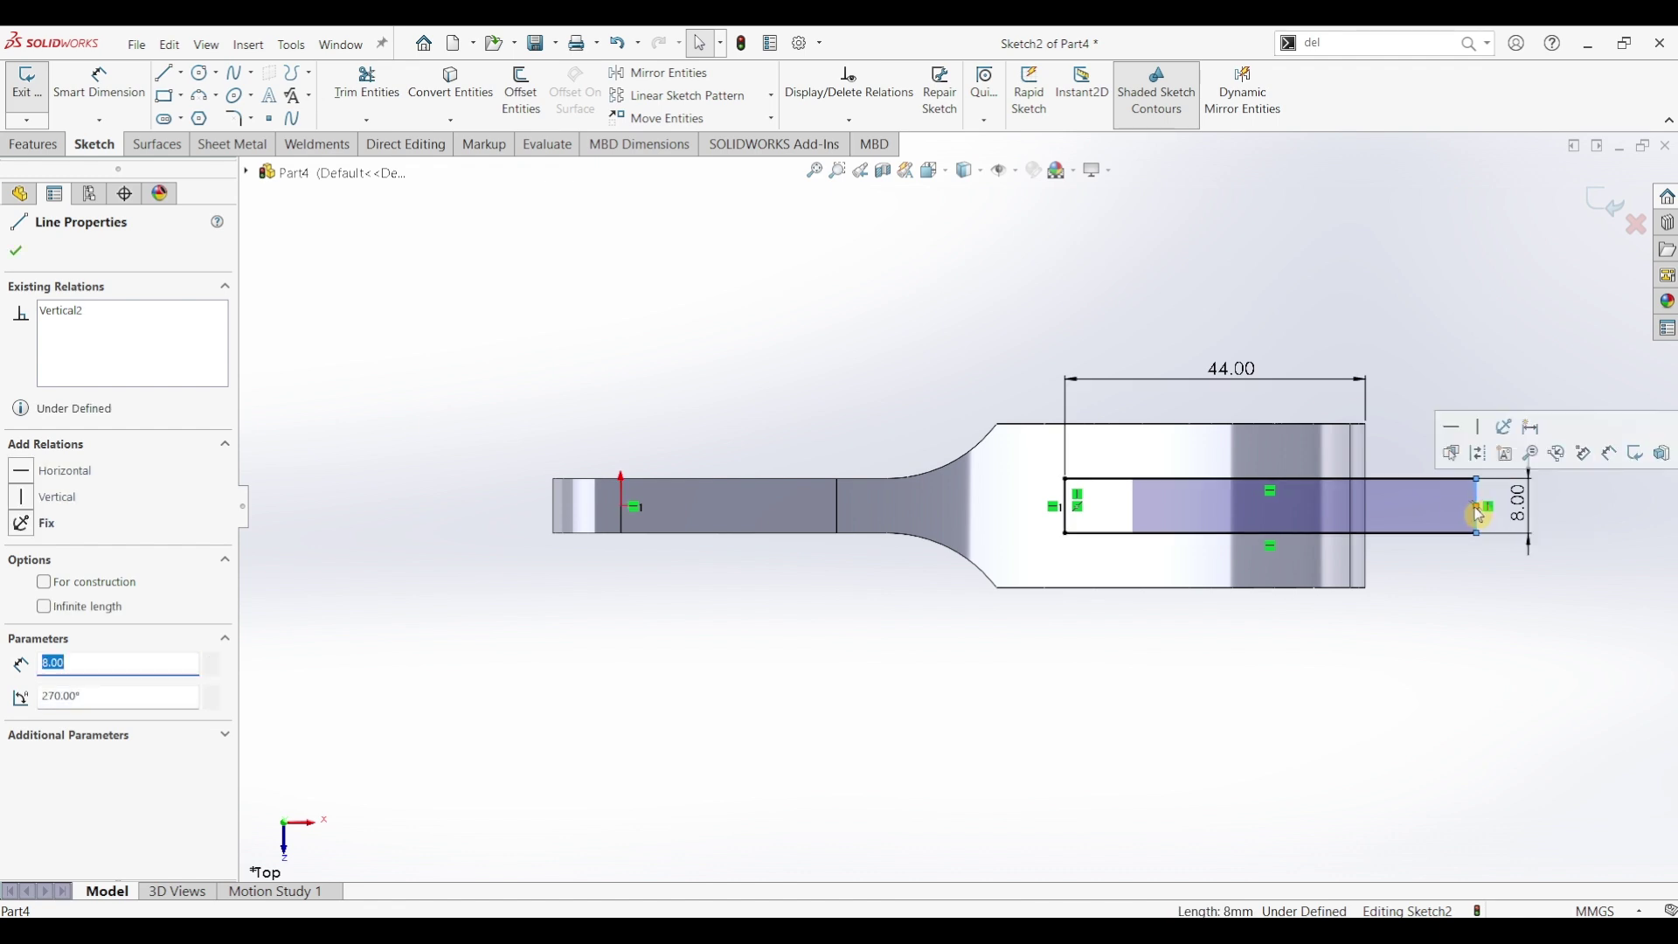
click(516, 594)
Cut the slot rectangle through the thick block with an Extruded Cut using the Through All - Both end condition
click(35, 146)
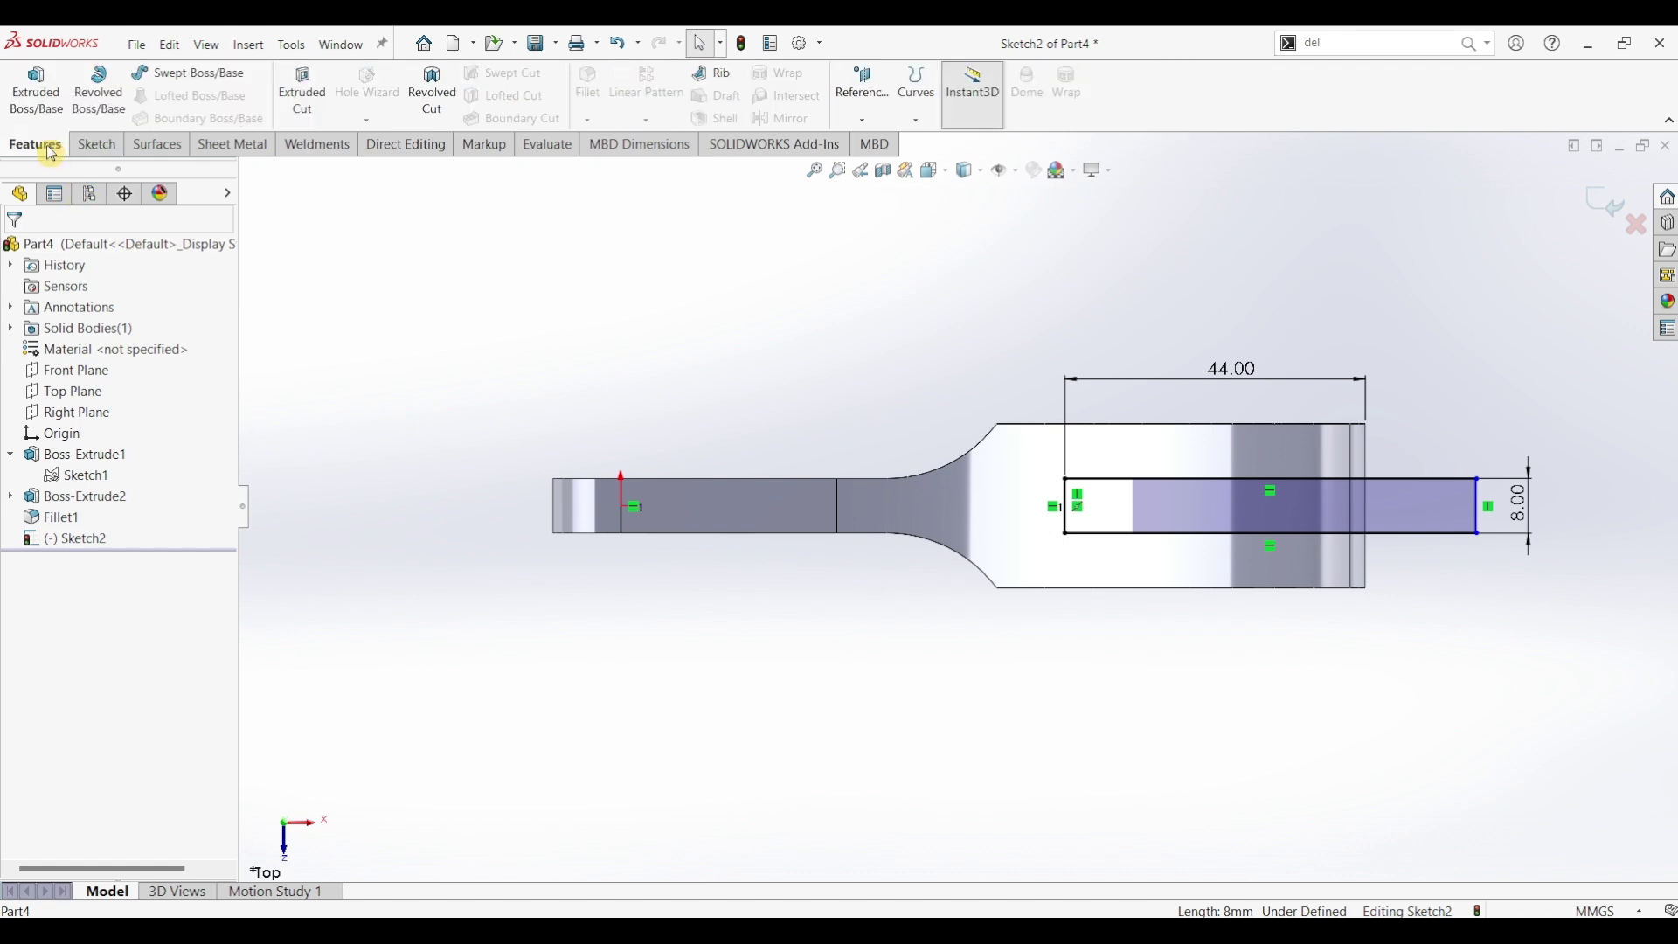
click(302, 91)
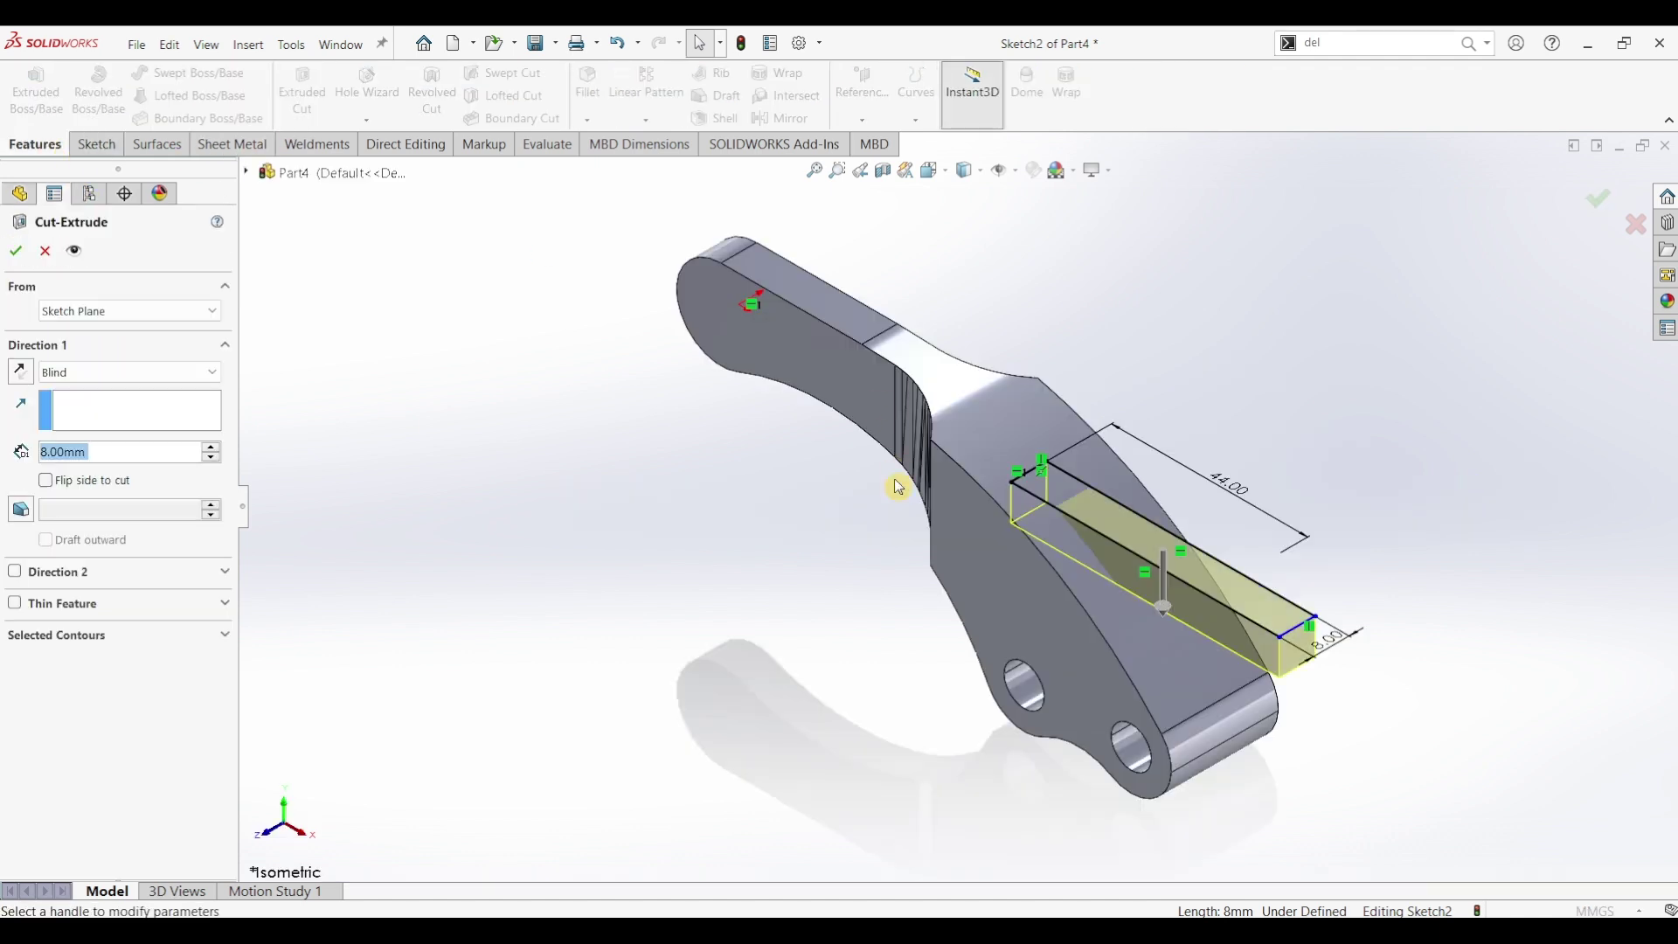
click(144, 382)
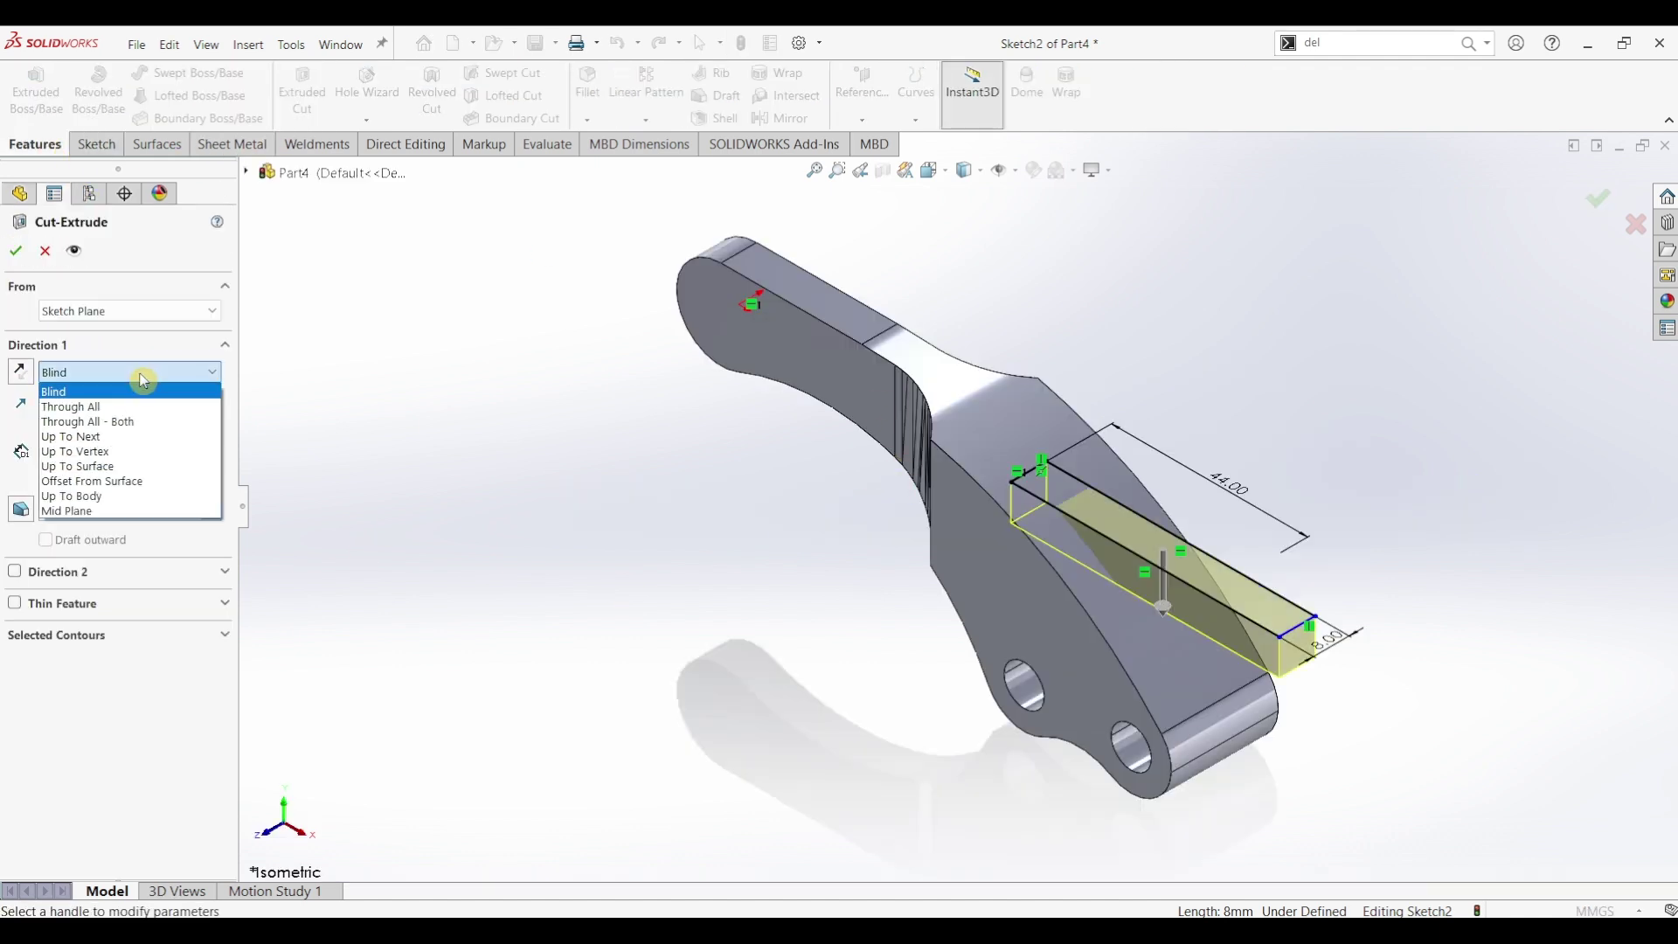
click(113, 417)
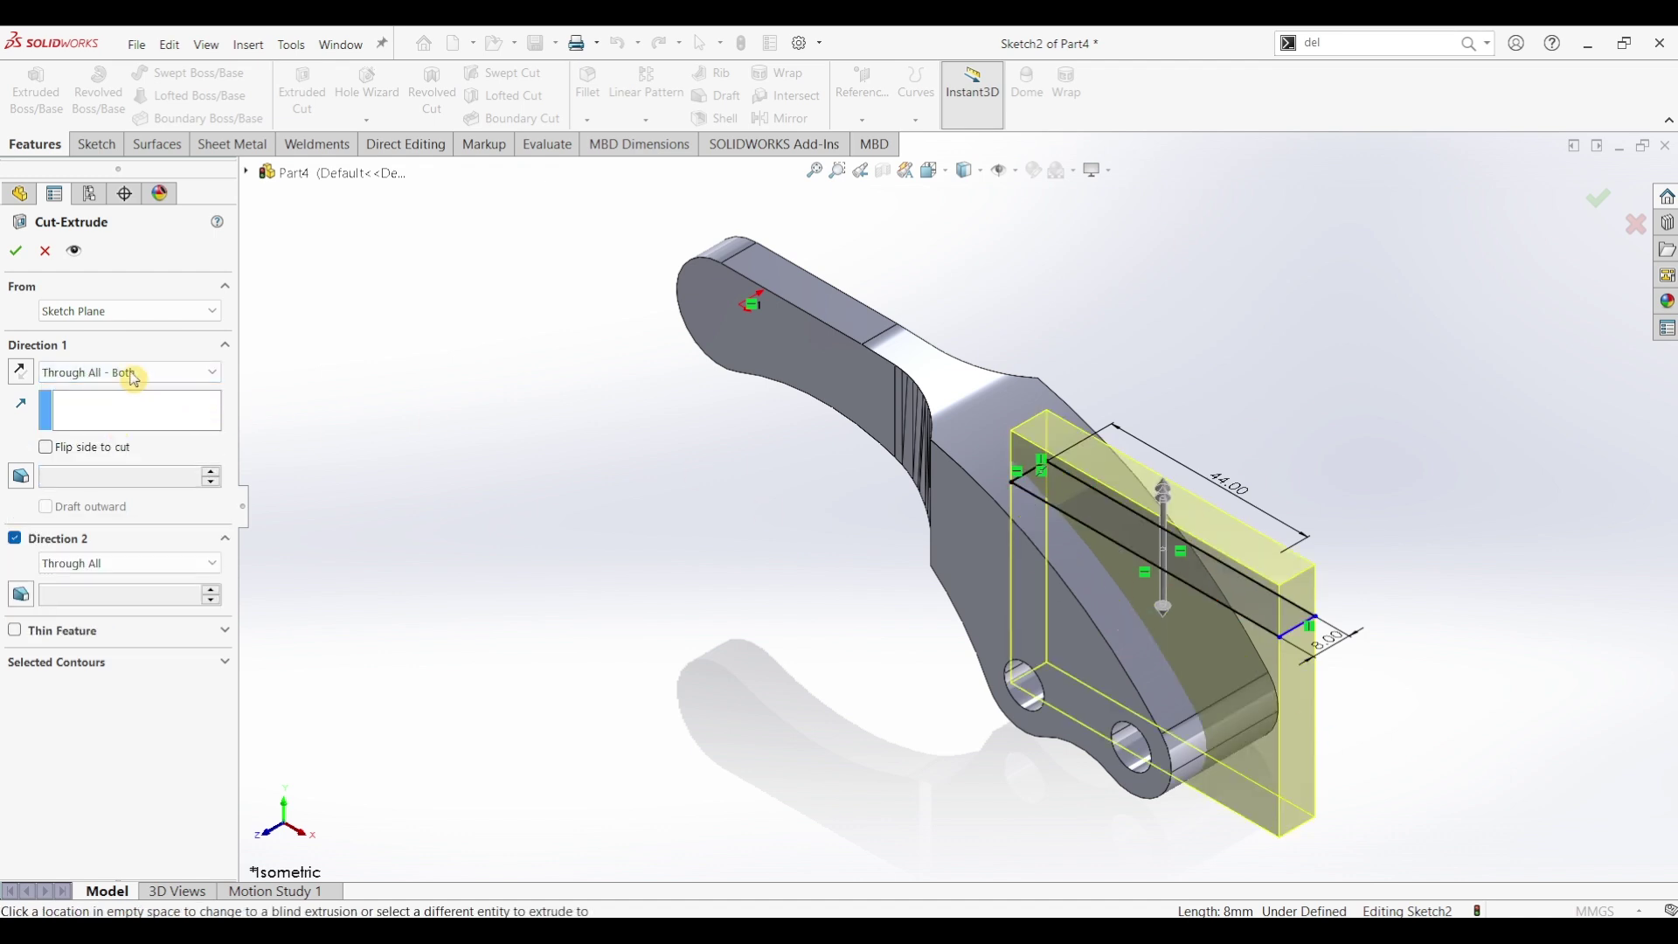
click(15, 251)
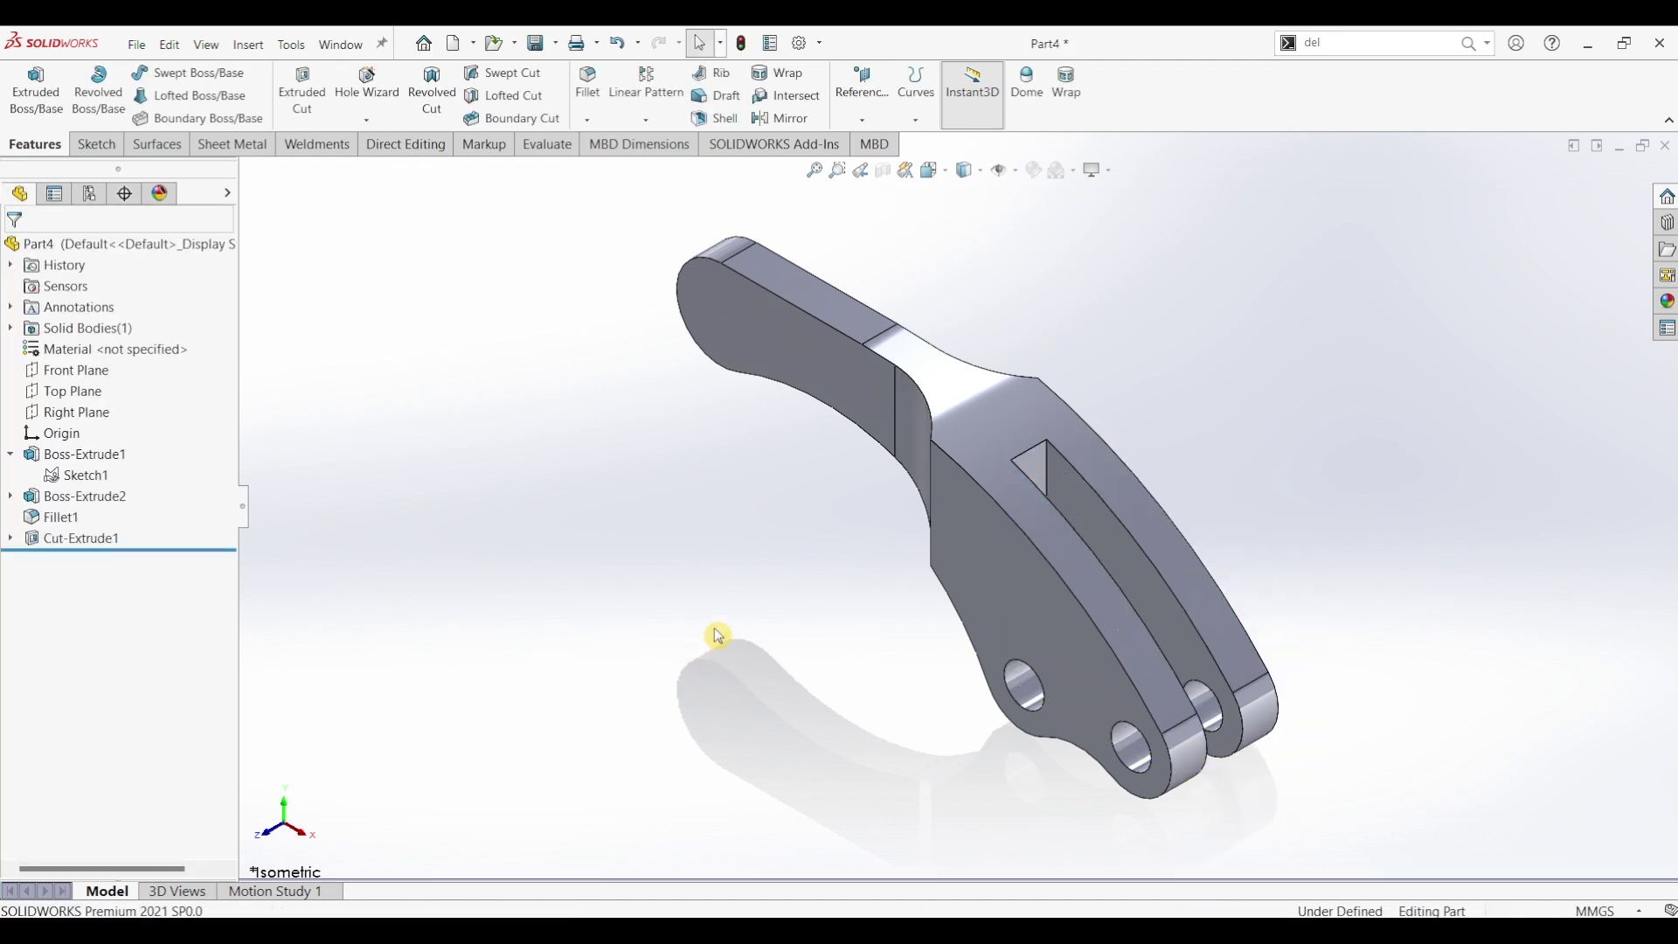
middle_drag(760, 701, 827, 691)
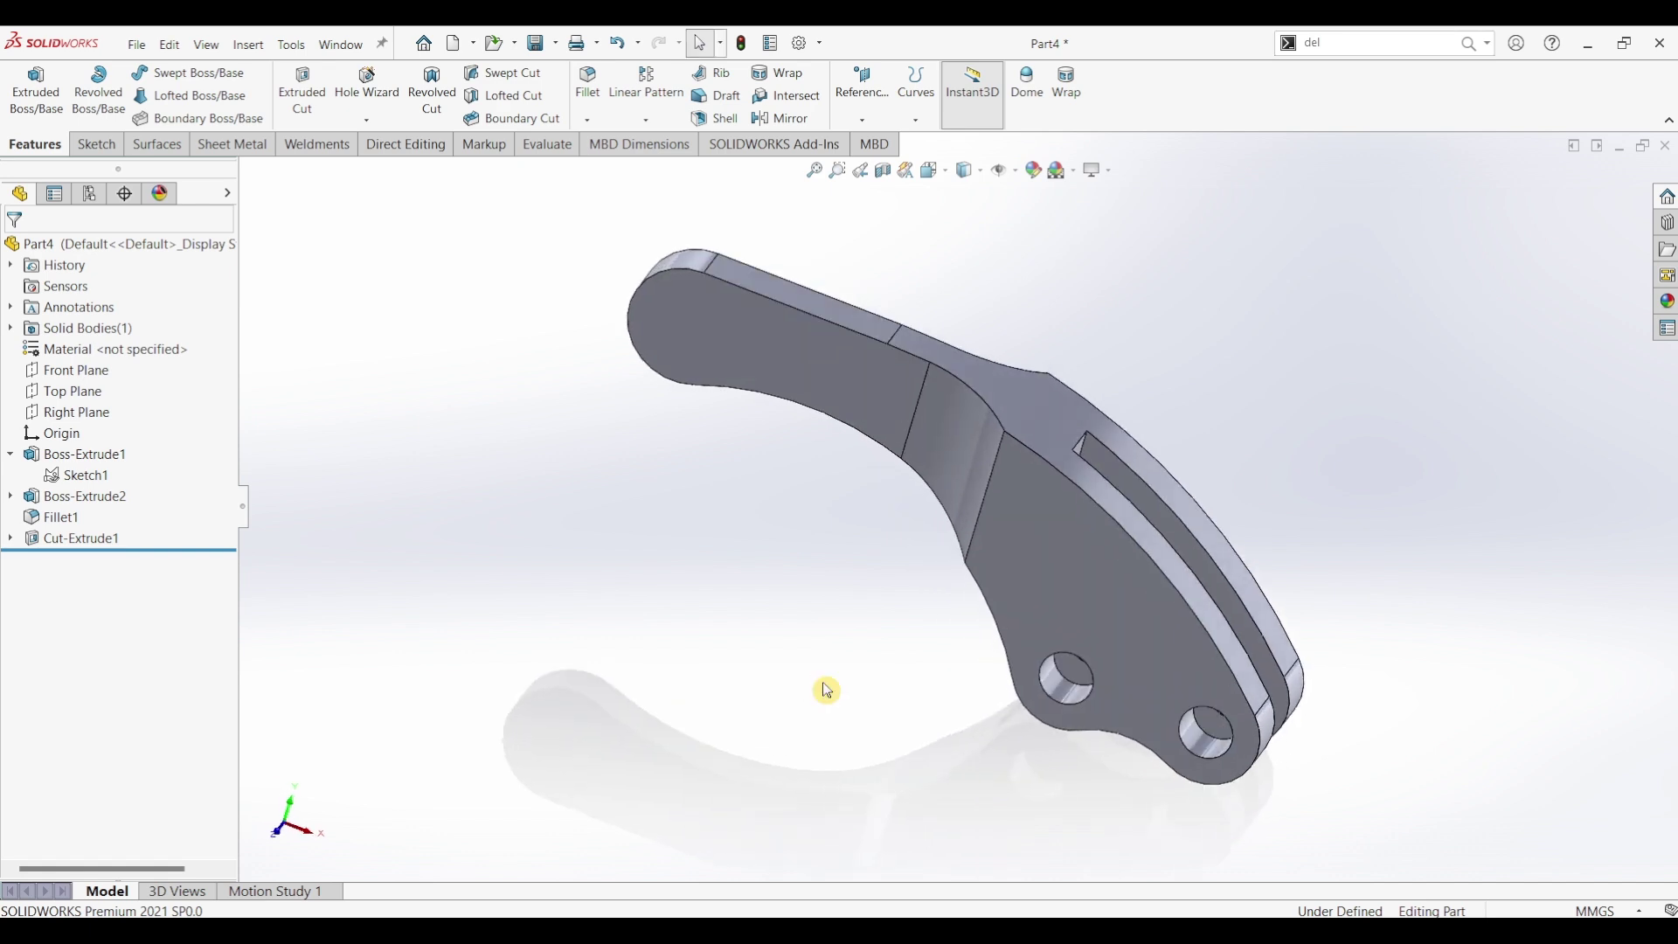
key(ctrl+7)
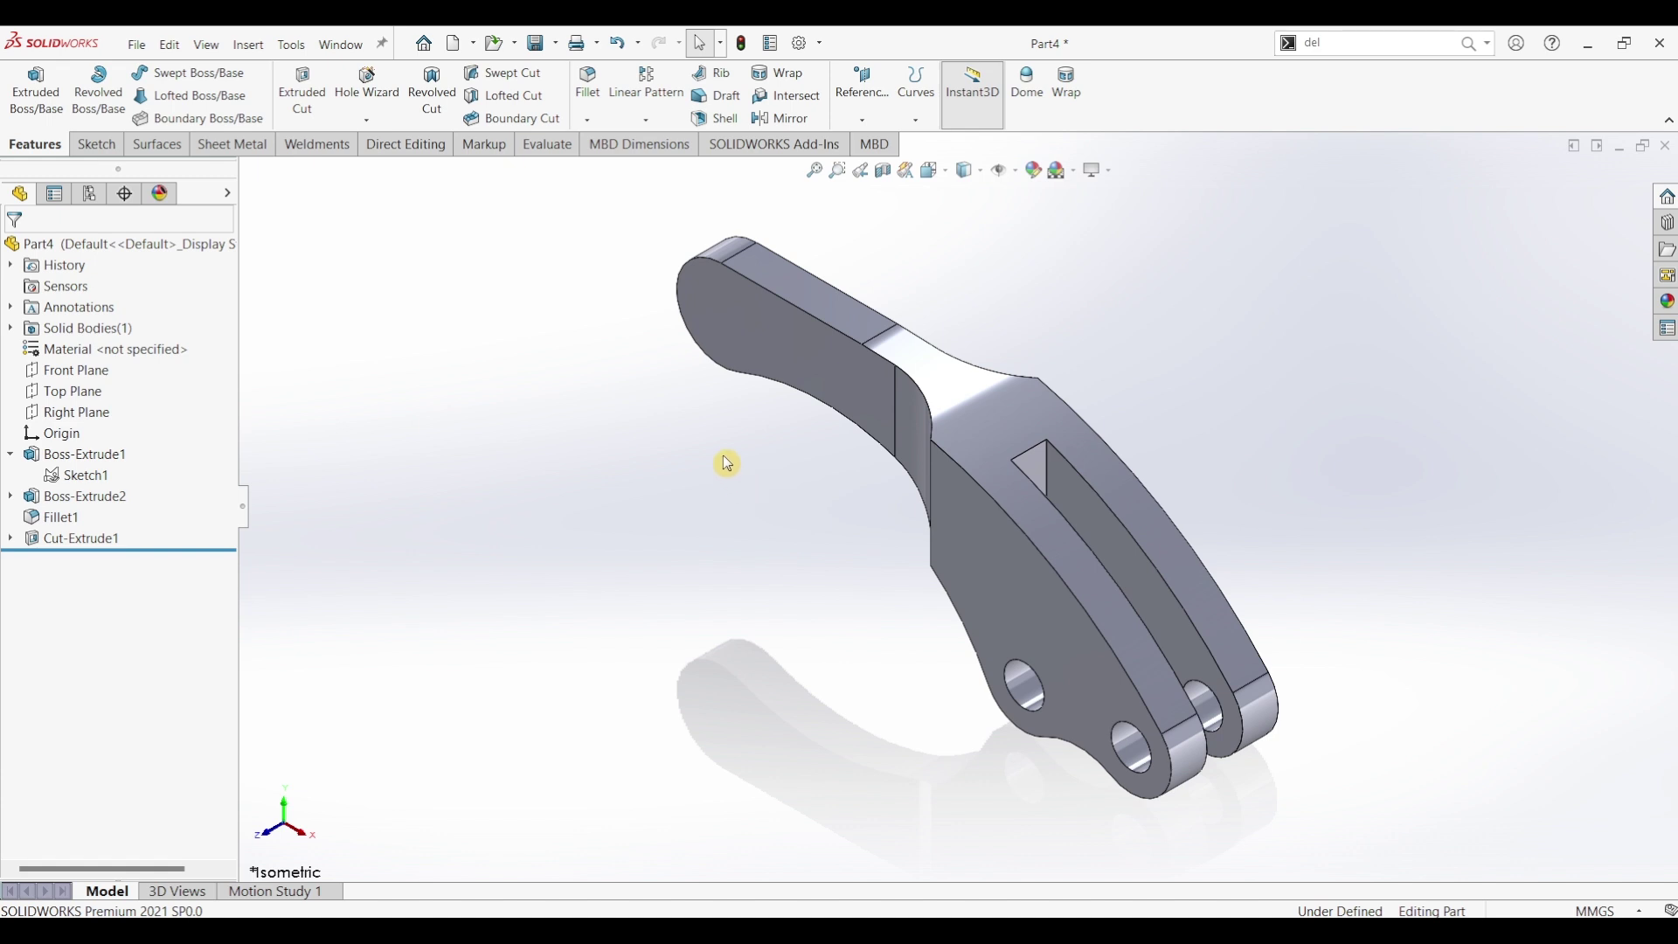
Check the general fillet radius in the PDF drawing and fillet all edges of the lever with a 2 mm radius
click(597, 118)
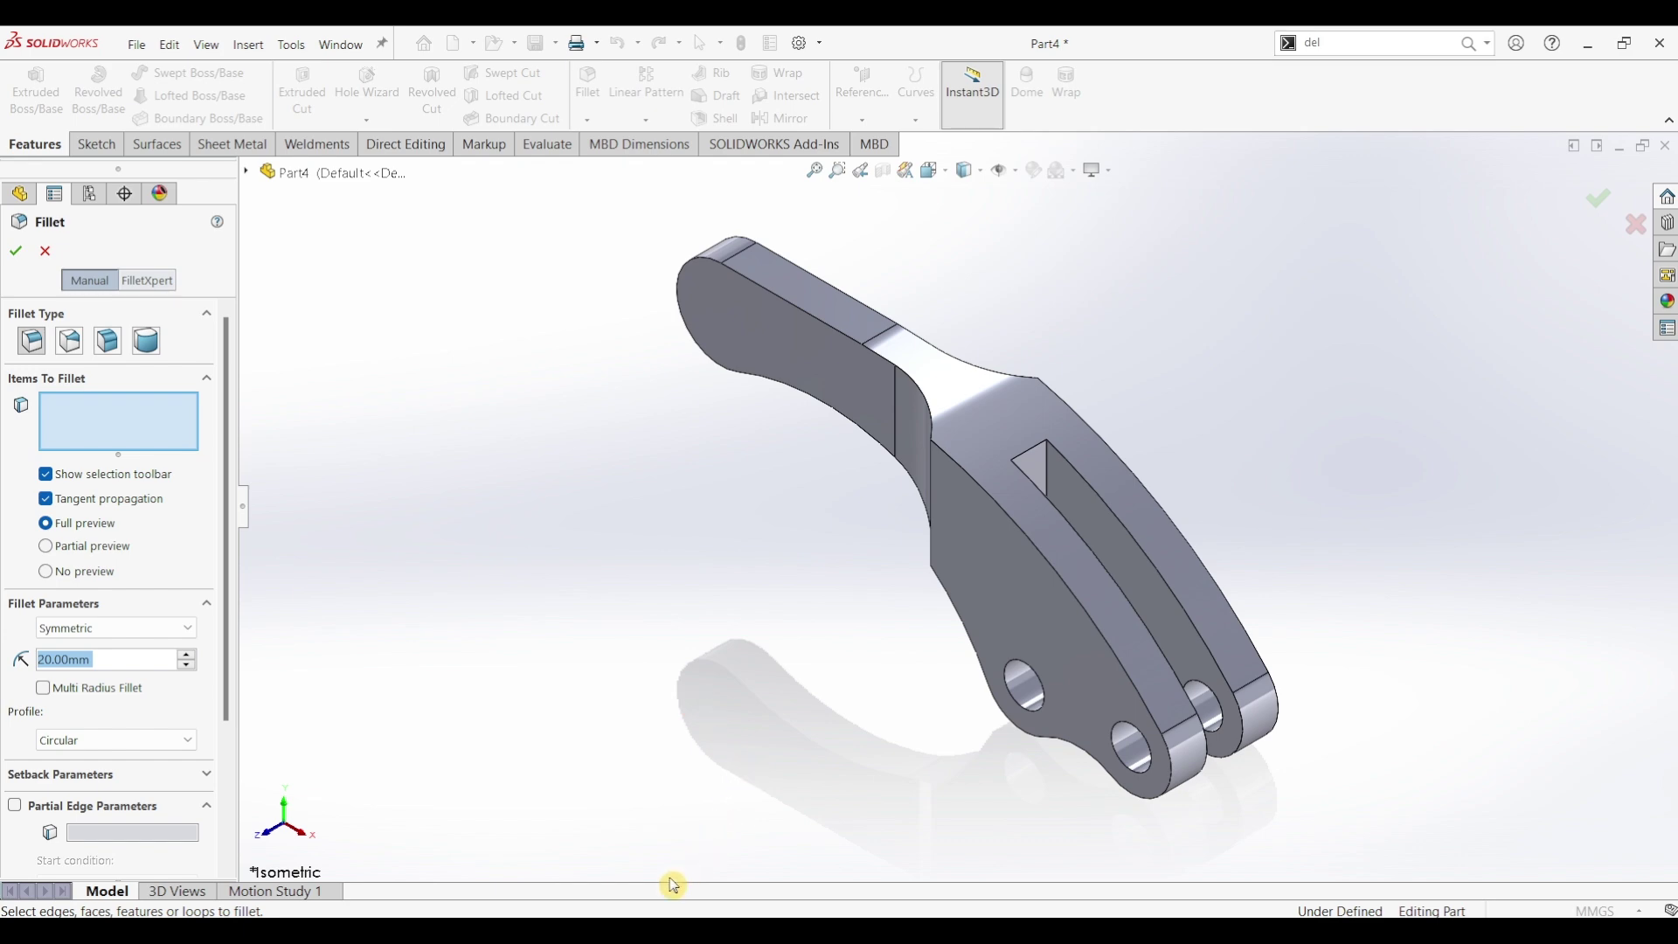
click(564, 928)
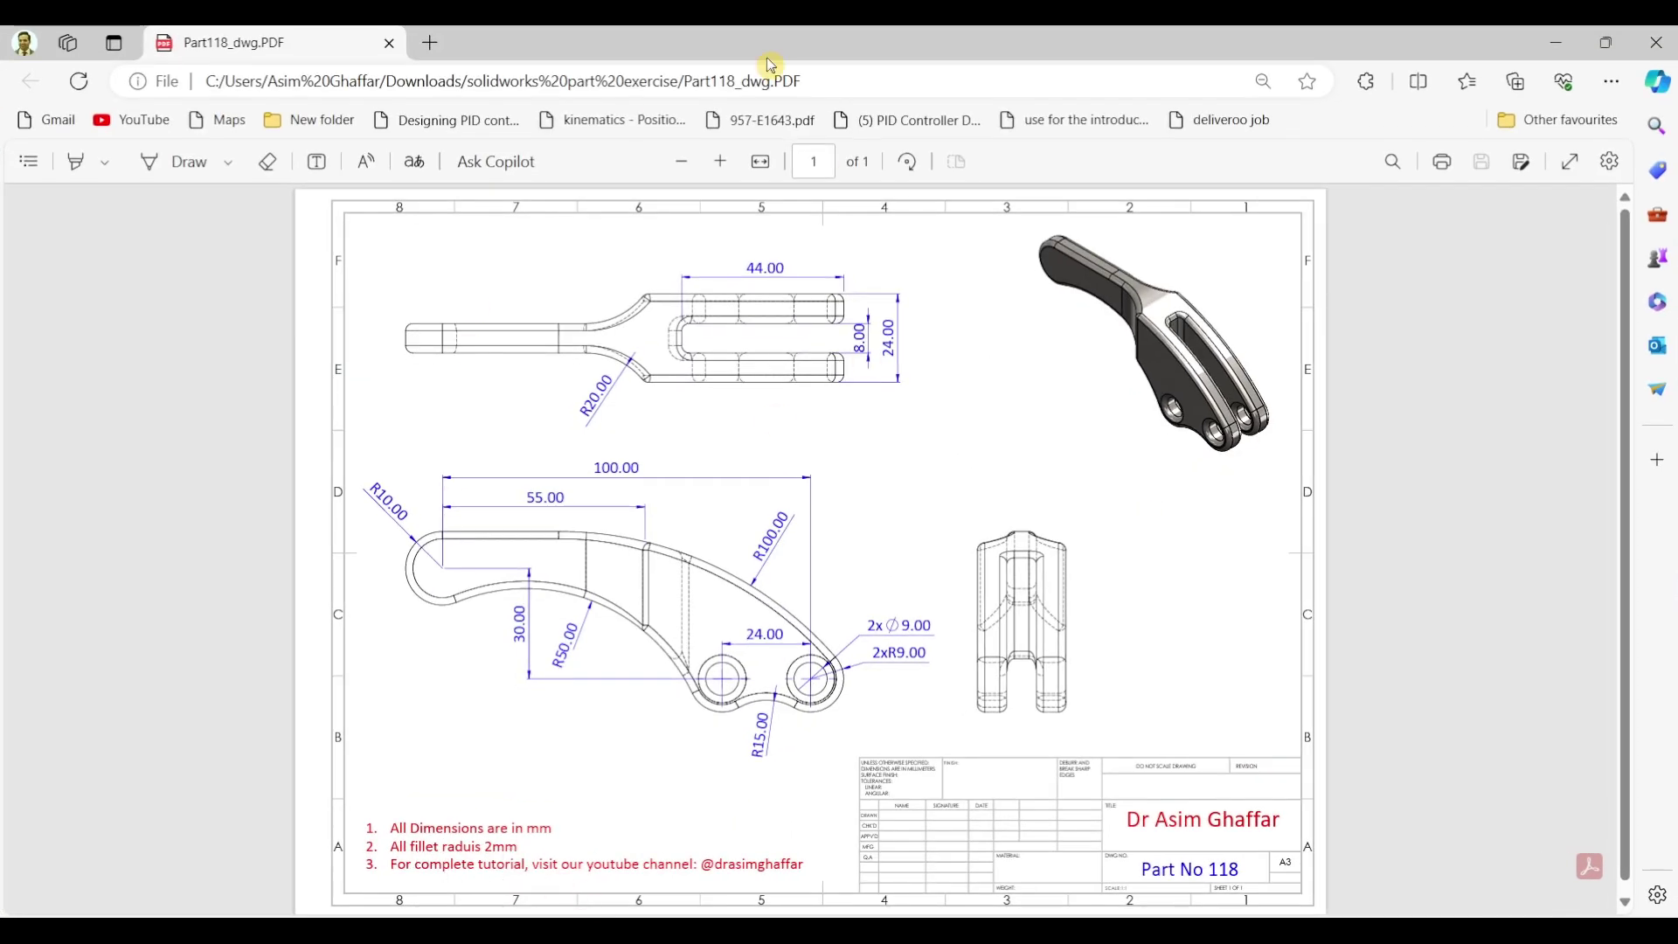
click(1557, 43)
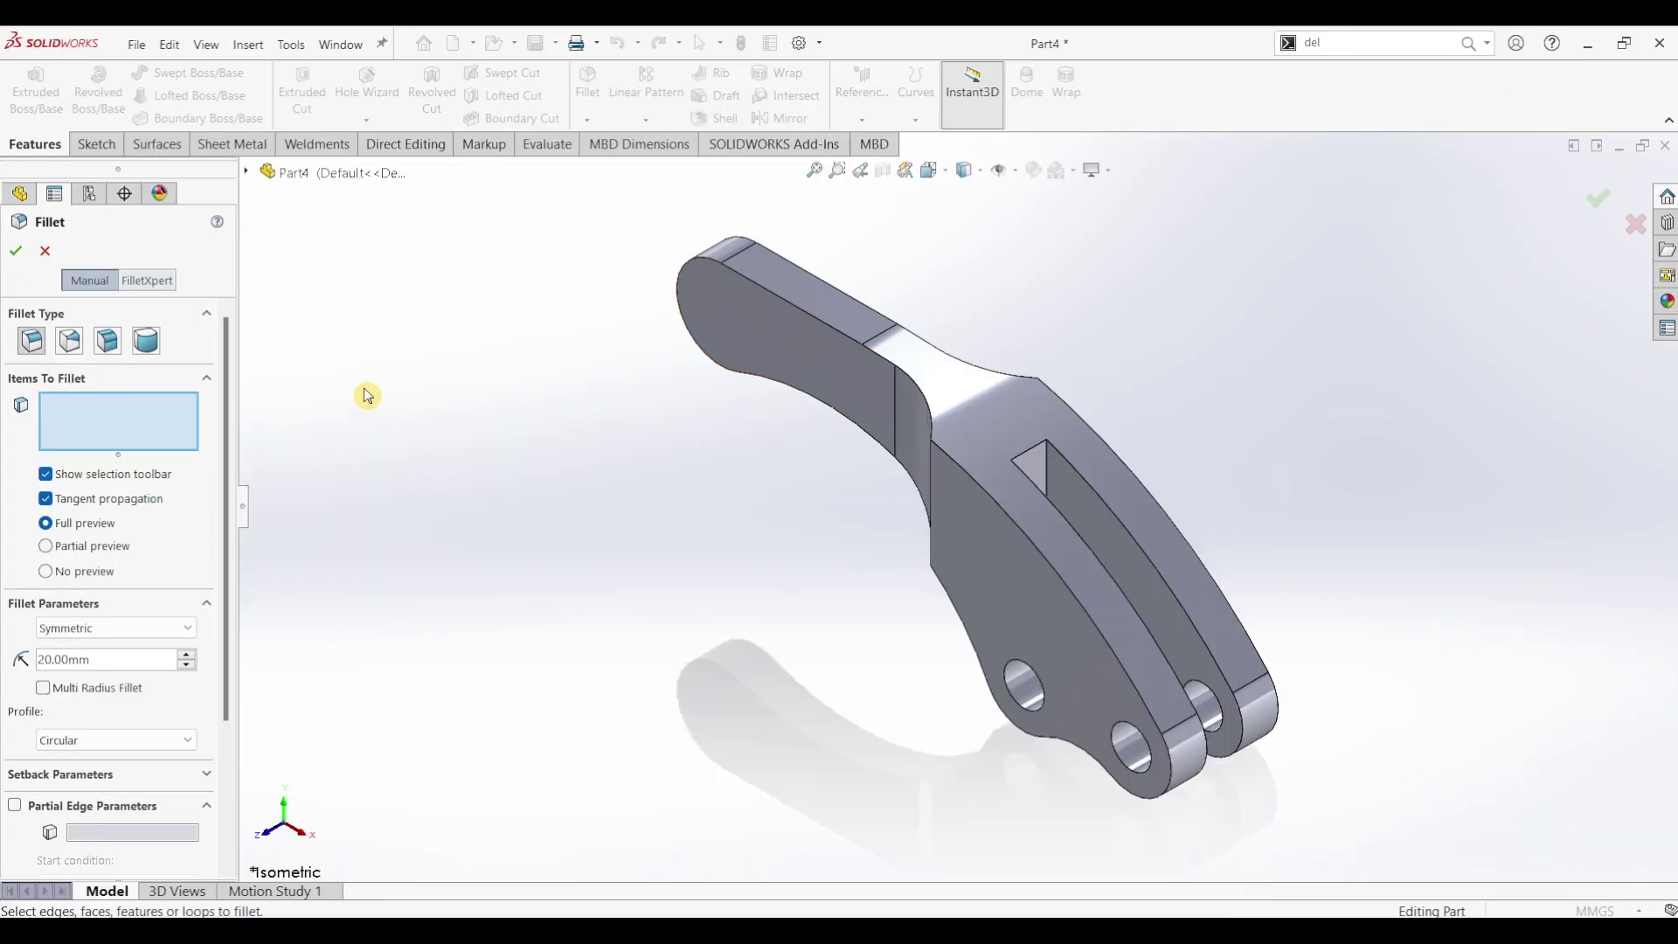
click(117, 658)
double_click(116, 658)
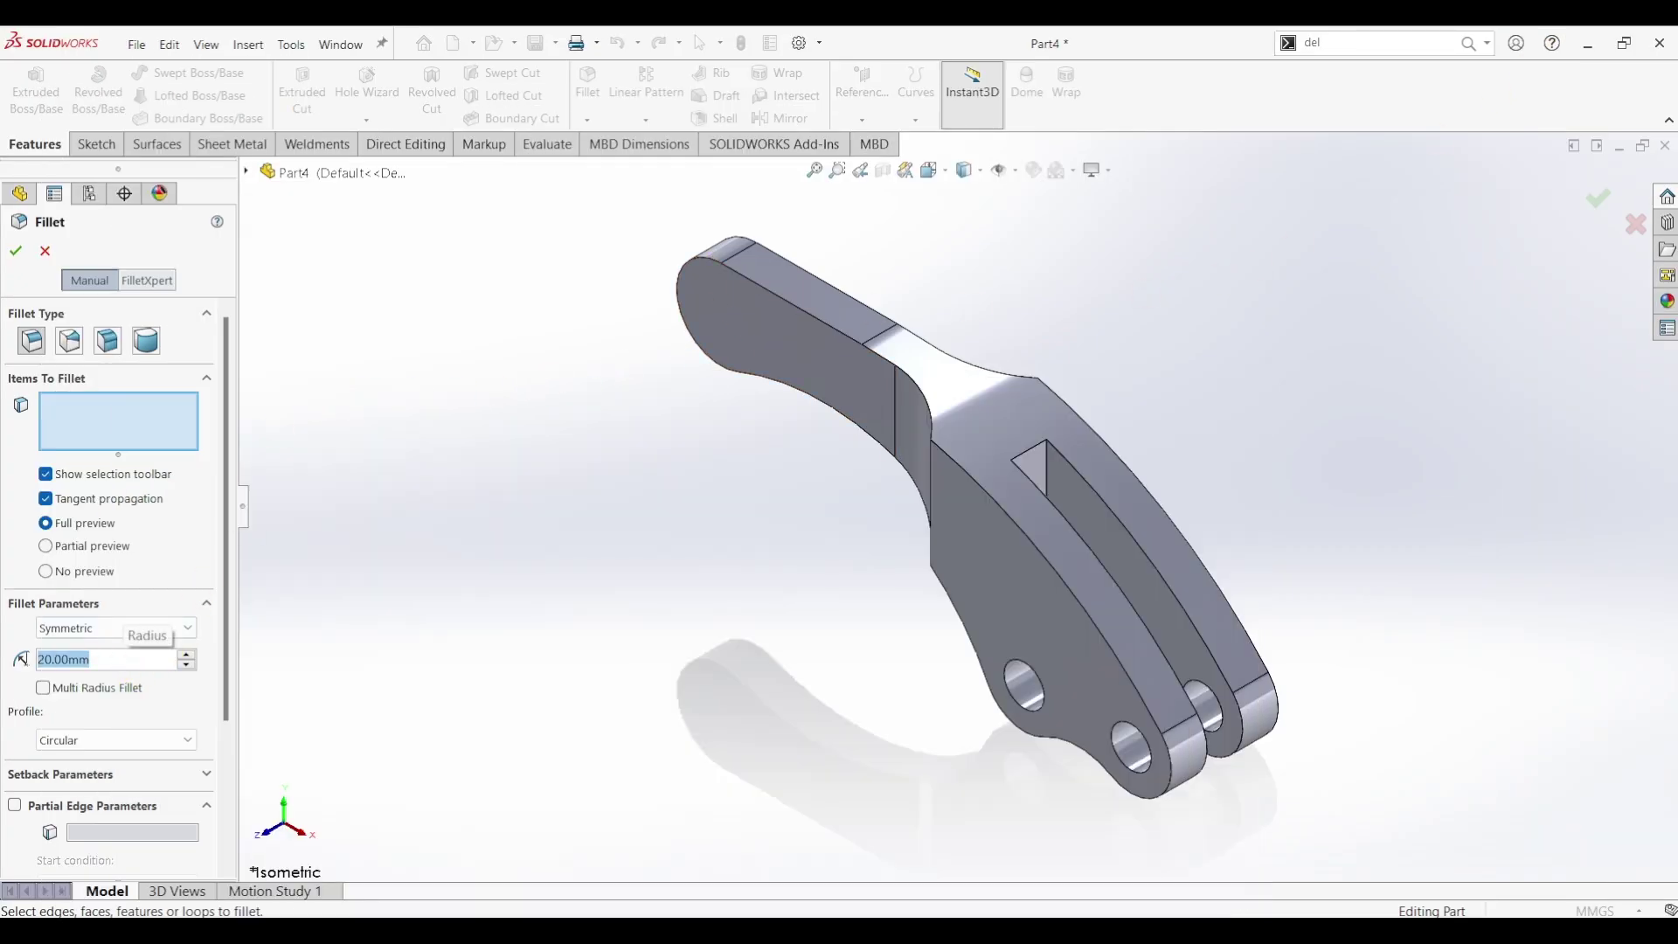
text(2)
key(Return)
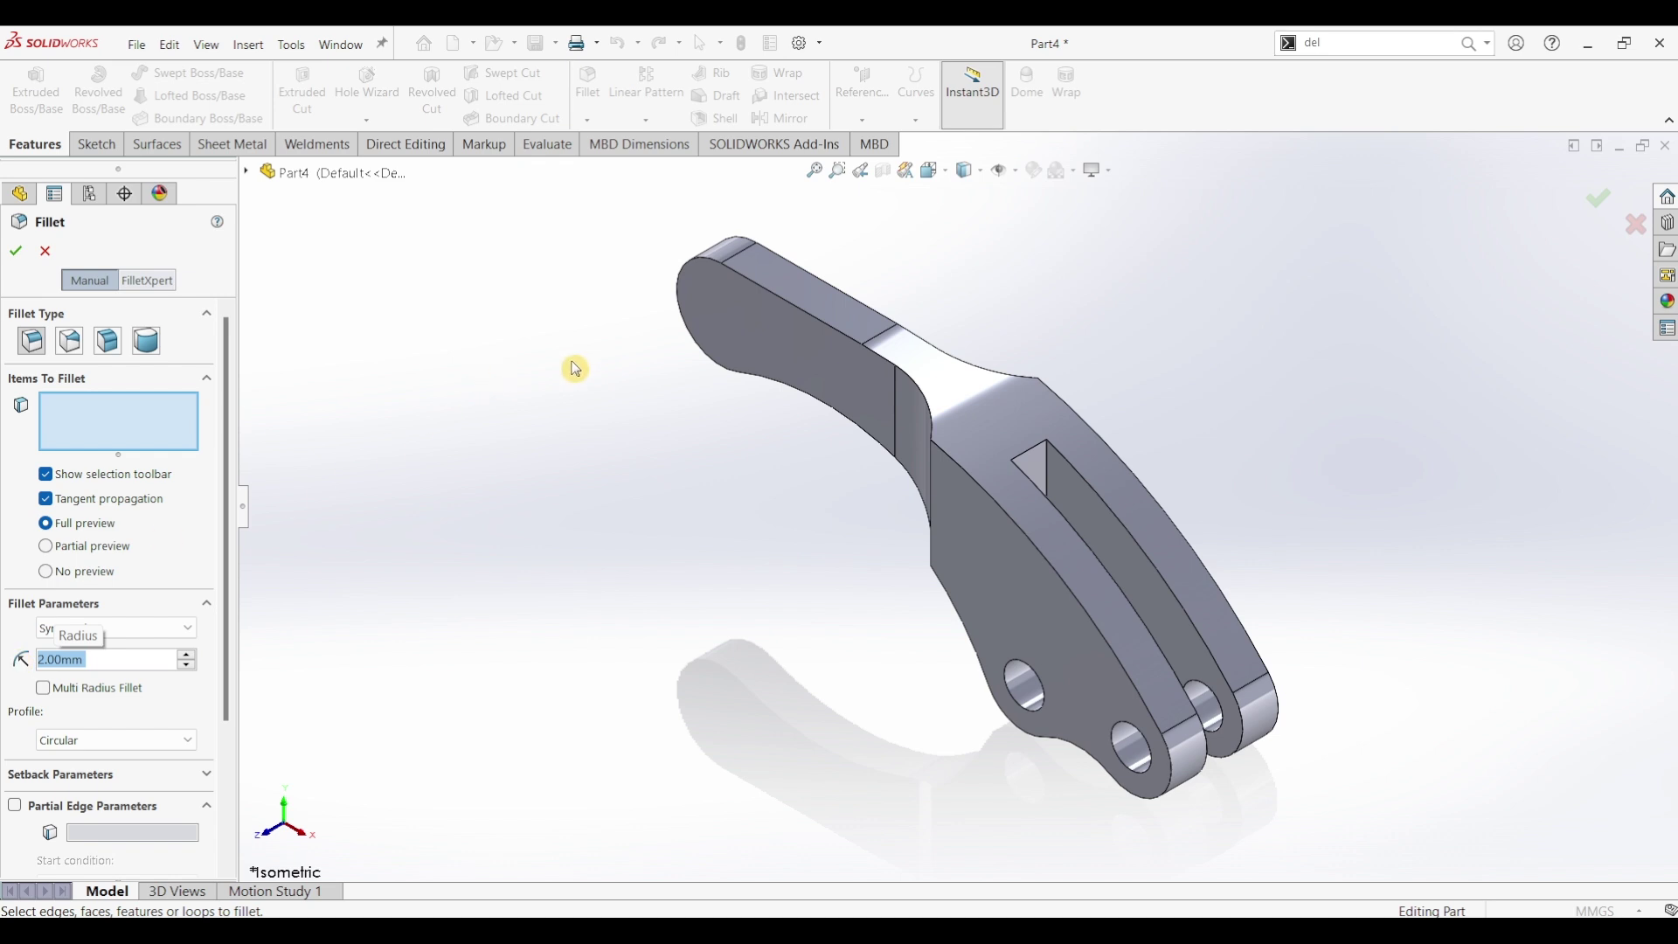
click(776, 296)
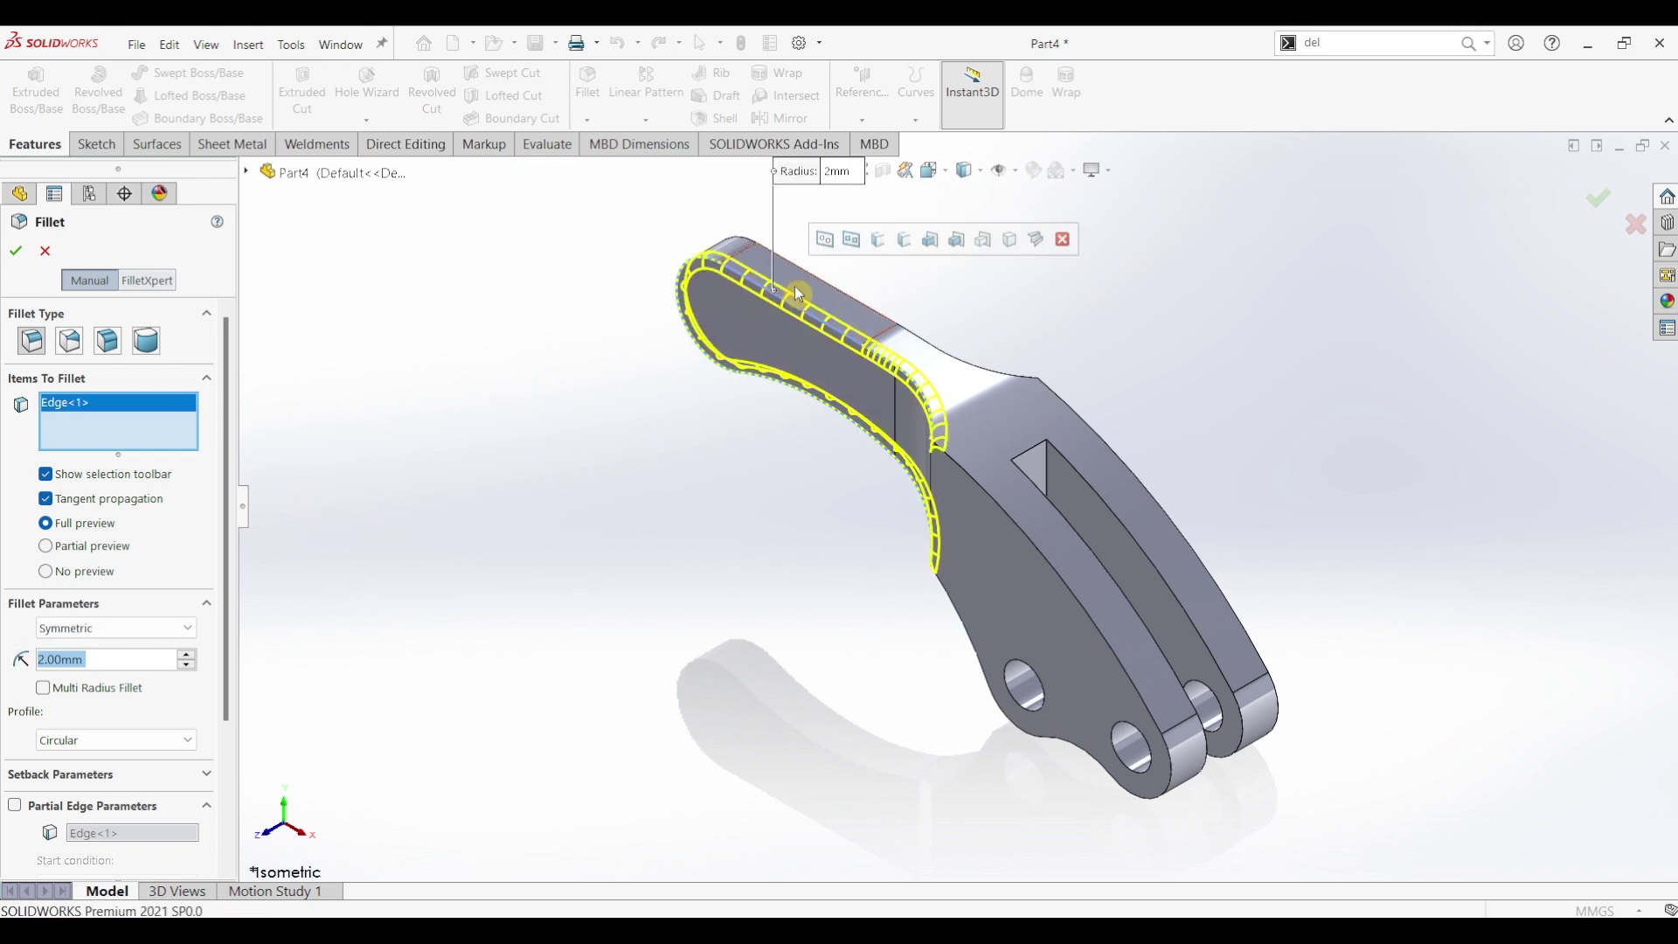
click(1015, 248)
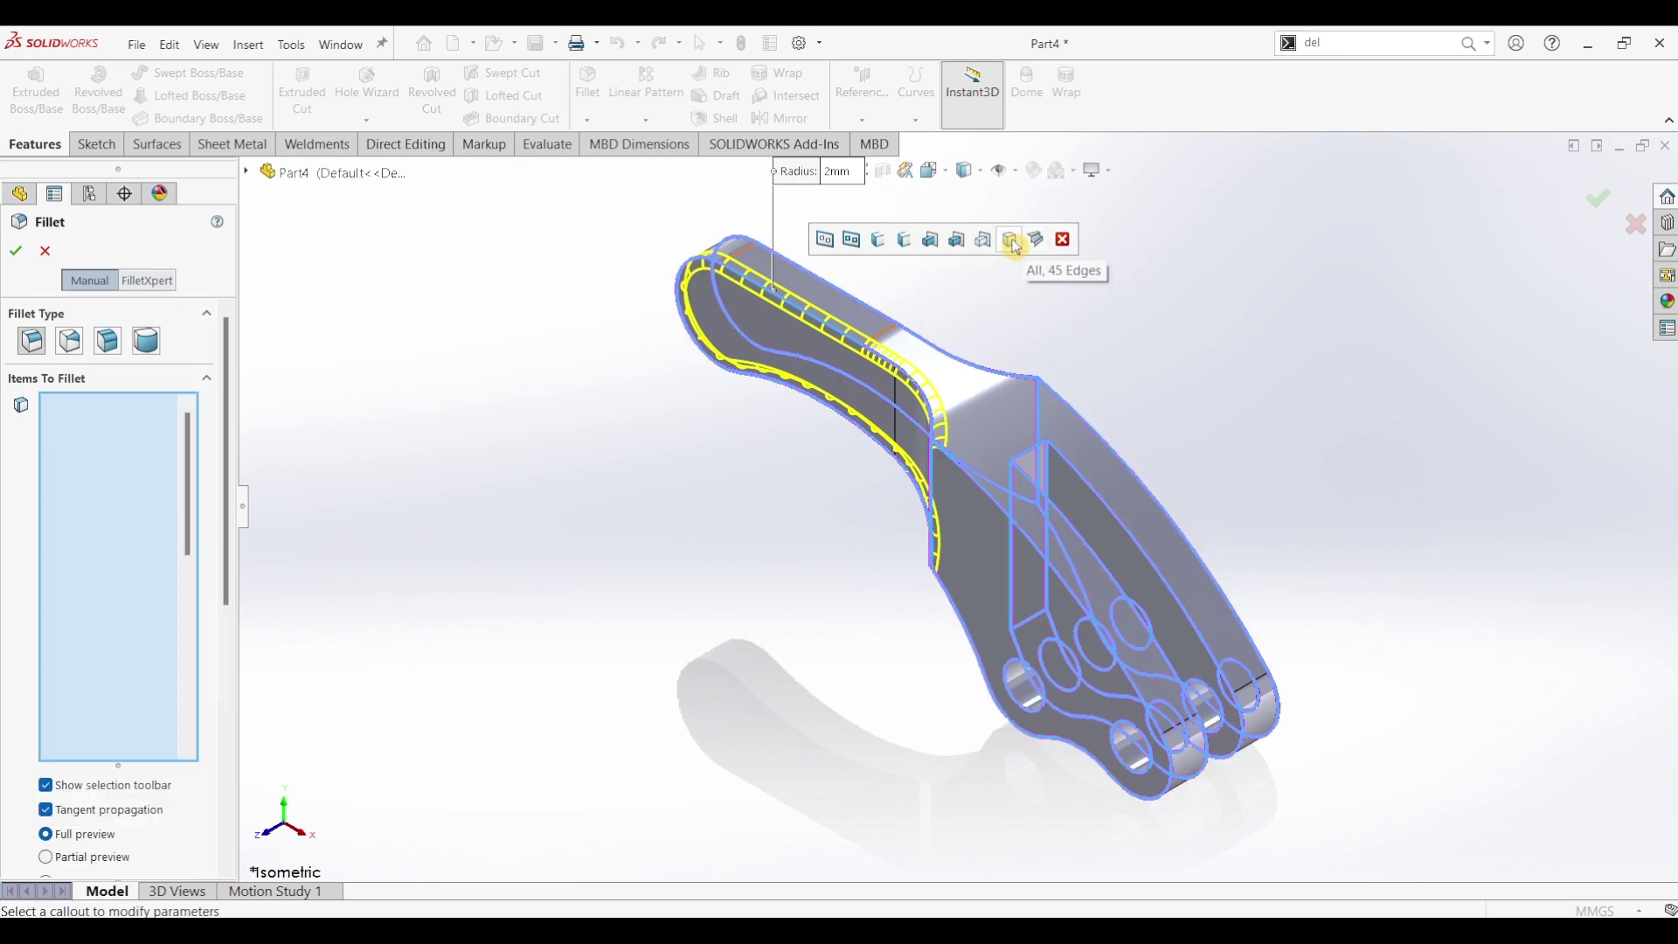
click(16, 251)
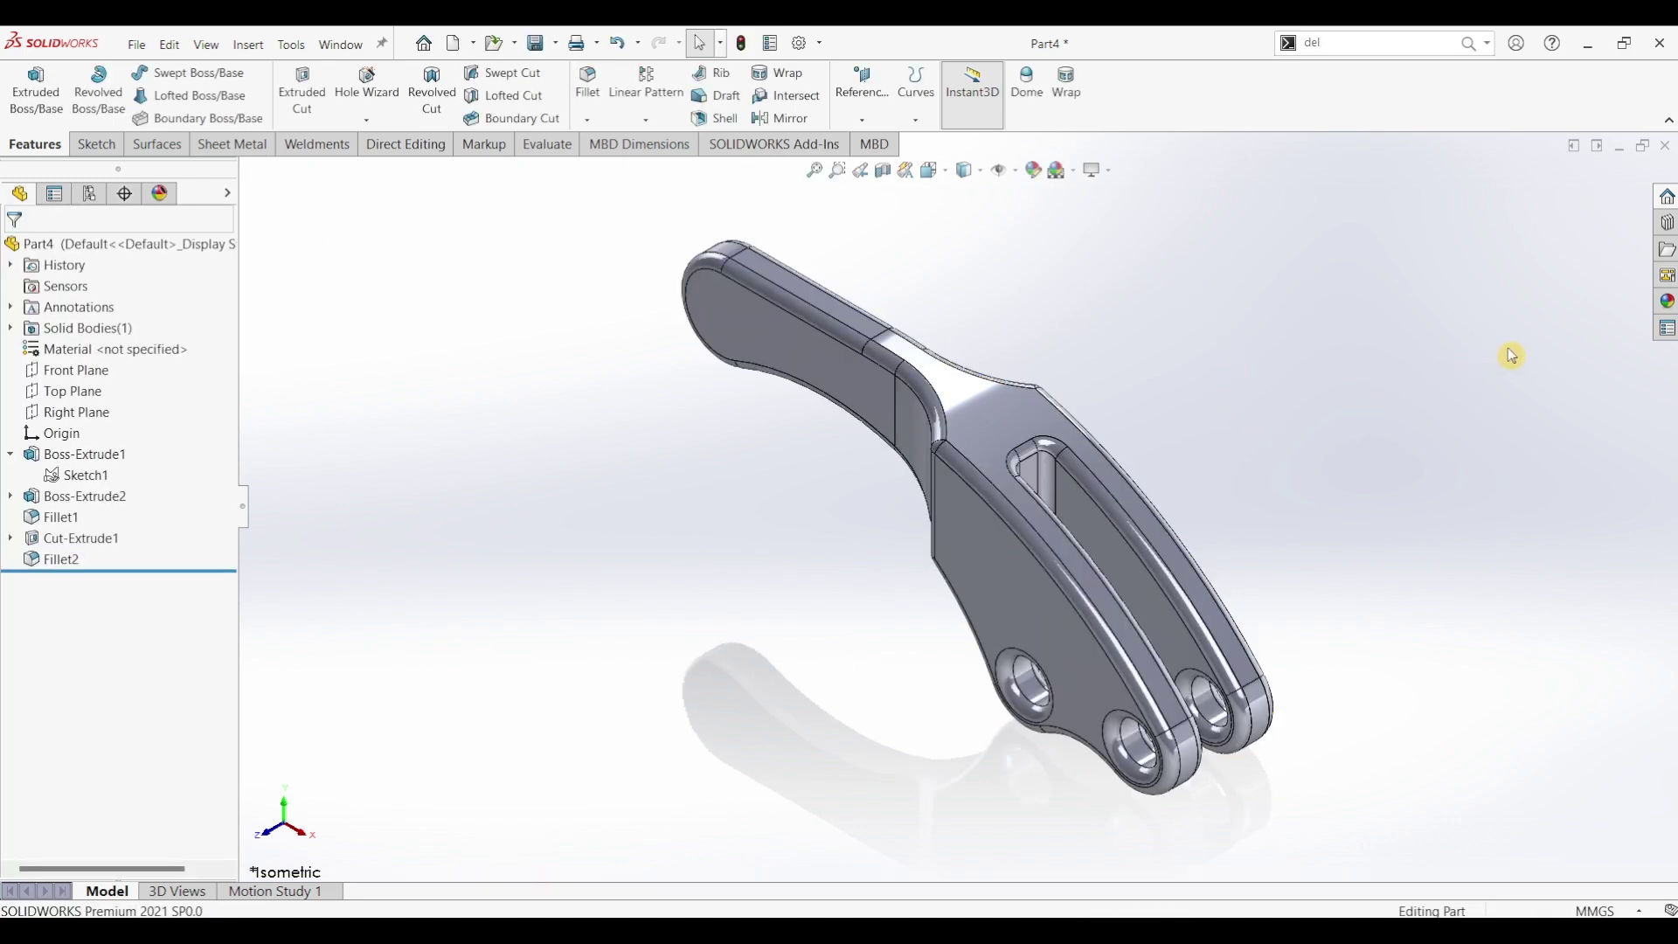
Apply the polished steel appearance to the whole lever
click(1667, 301)
double_click(1499, 520)
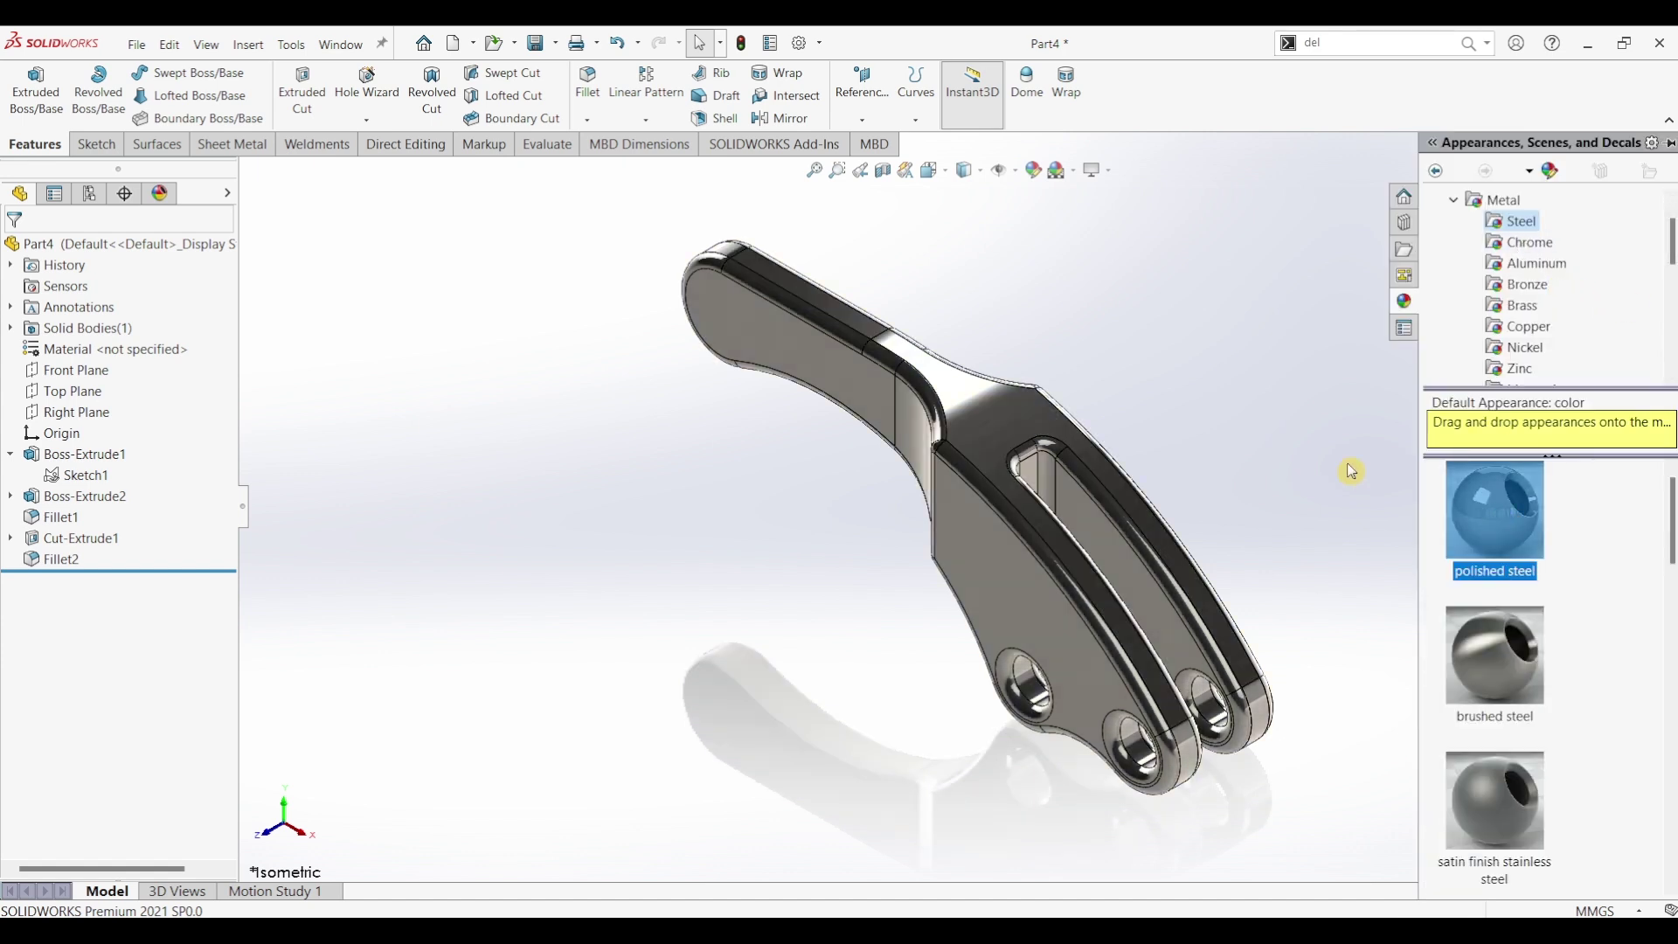